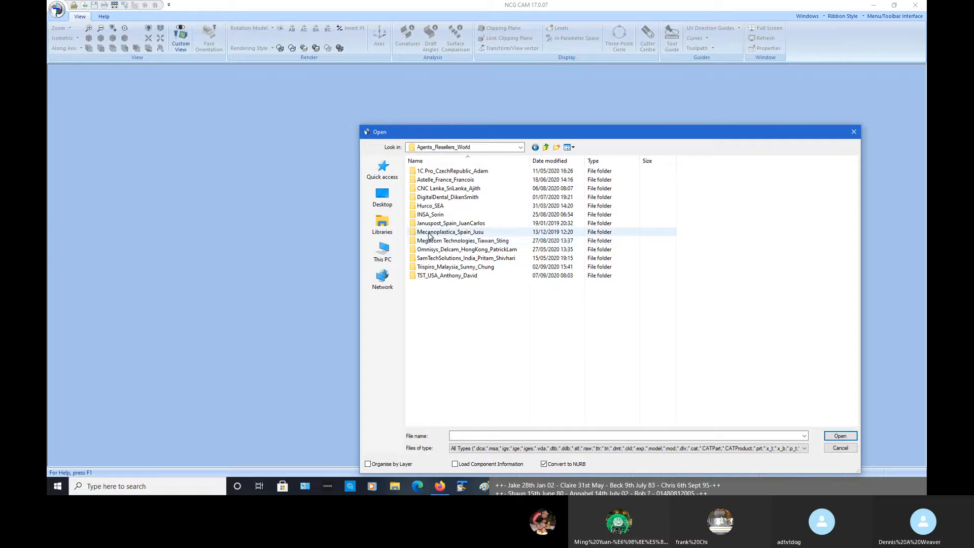
# Open demo part_H150_3.dca from the 20200827_OpenDay folder inside the Megacom Technologies folder
pyautogui.doubleClick(429, 242)
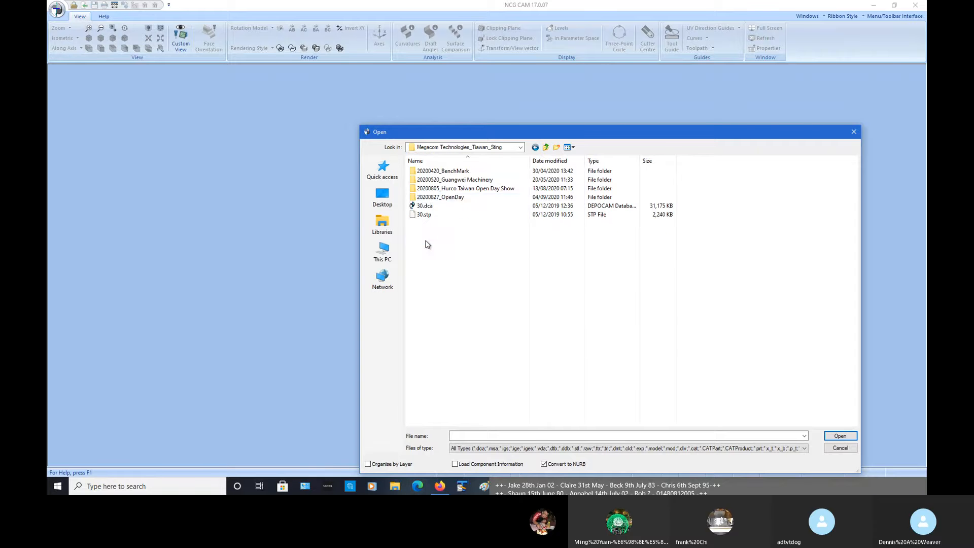
pyautogui.doubleClick(438, 197)
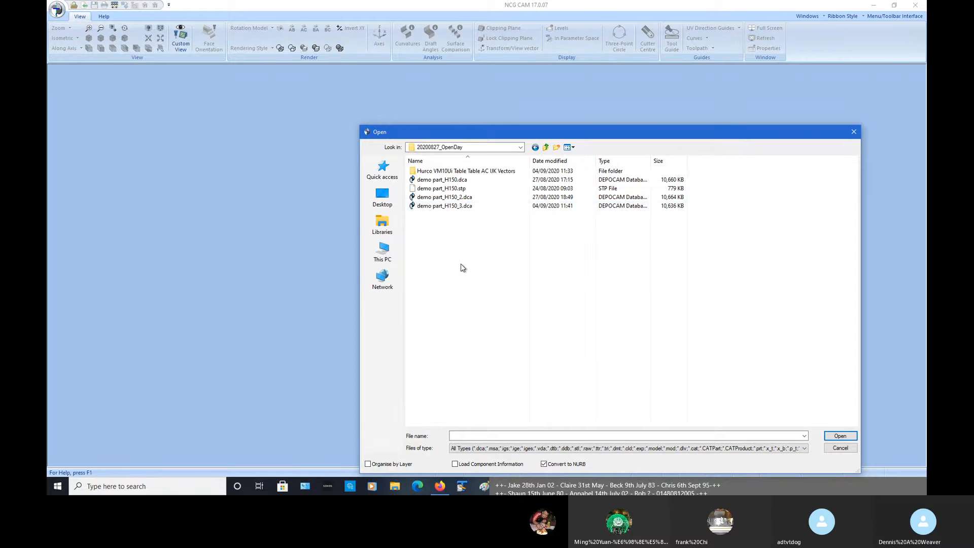
pyautogui.click(449, 206)
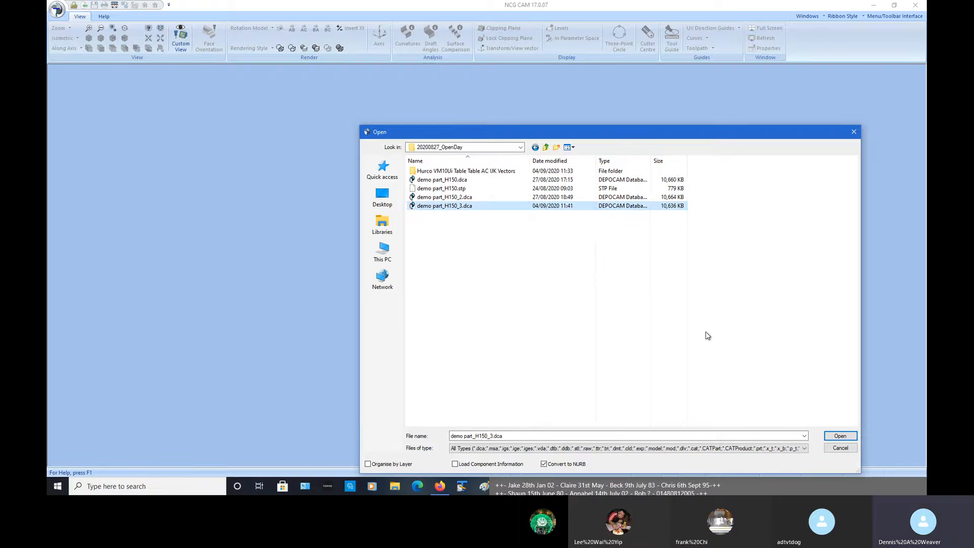
pyautogui.click(841, 437)
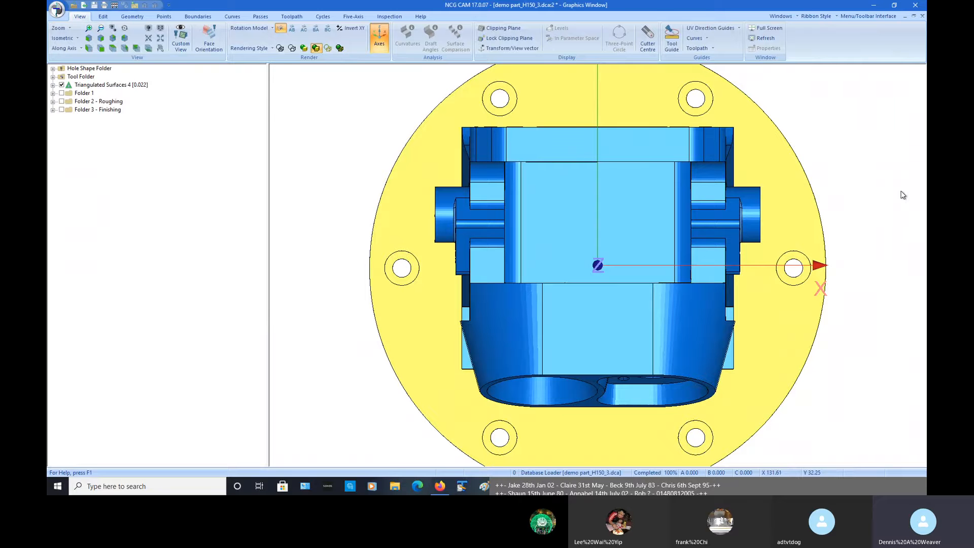
# Examine the whole part and its round base from an isometric view and several angles, toggling Triangulated Surfaces 4 off and on
pyautogui.press('i')
pyautogui.press('f')
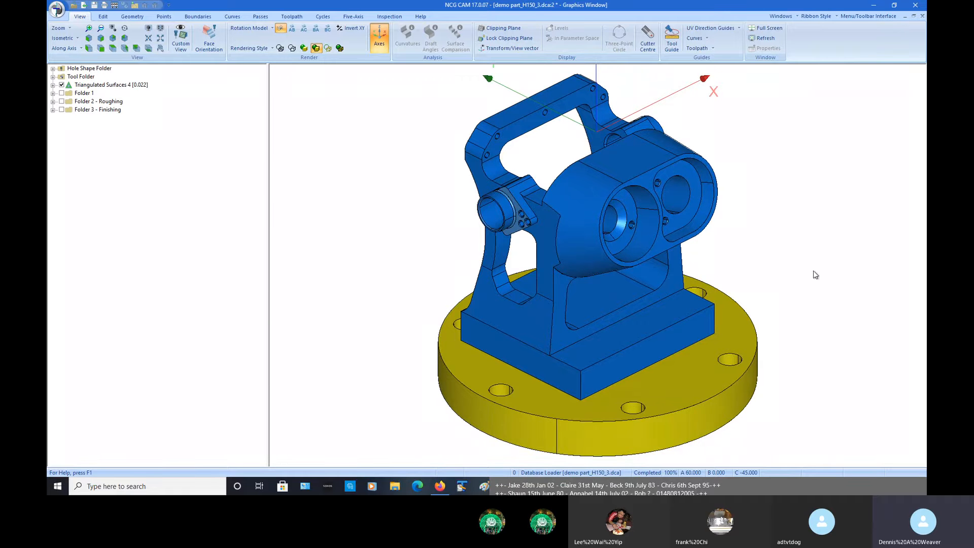
pyautogui.moveTo(652, 359); pyautogui.dragTo(705, 360, button='middle')
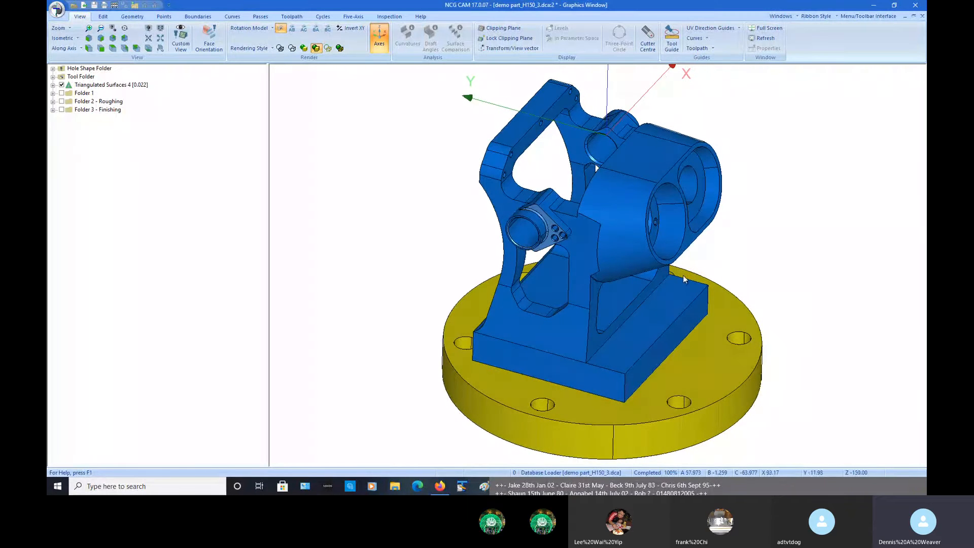
pyautogui.scroll(2, 669, 289)
pyautogui.scroll(-5, 653, 304)
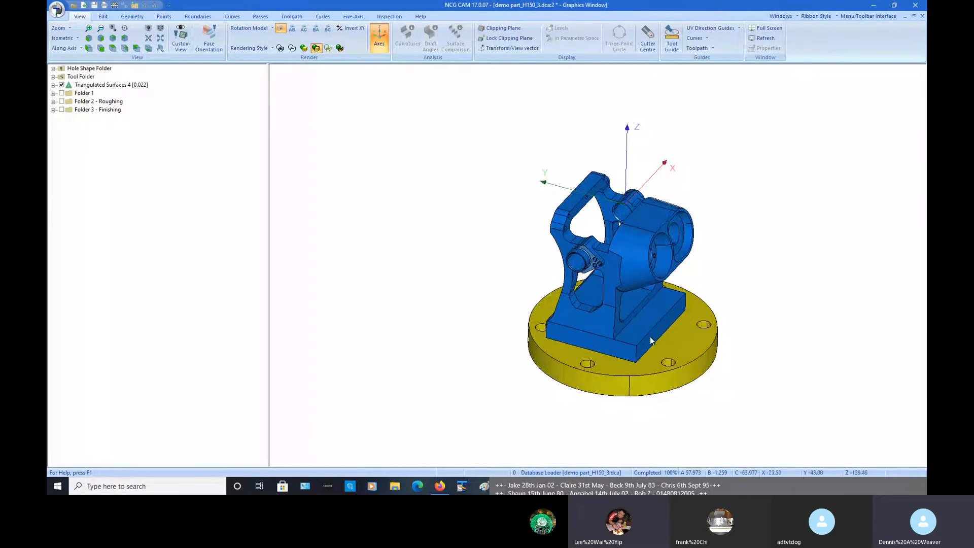
pyautogui.moveTo(652, 339); pyautogui.dragTo(543, 319, button='middle')
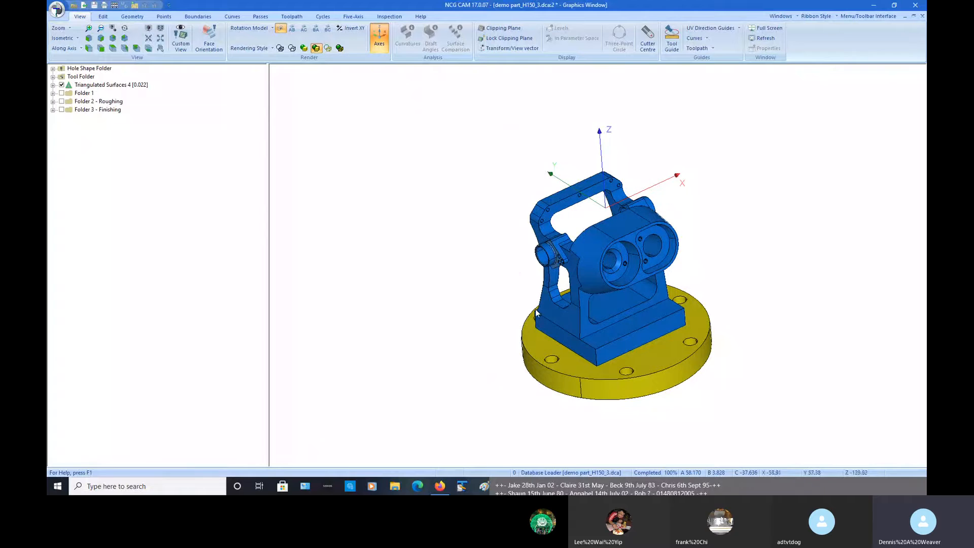
pyautogui.moveTo(475, 300); pyautogui.dragTo(568, 318, button='middle')
pyautogui.scroll(2, 699, 410)
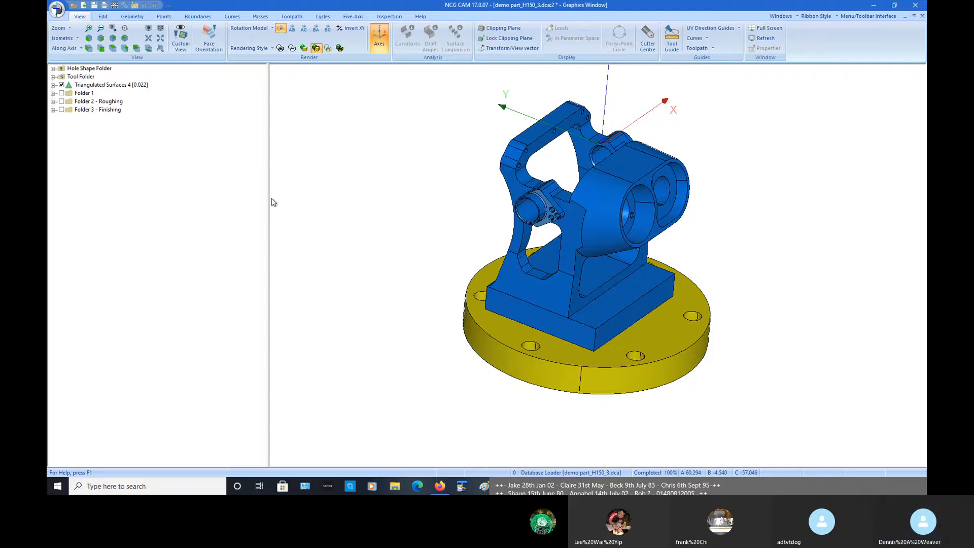
pyautogui.click(61, 85)
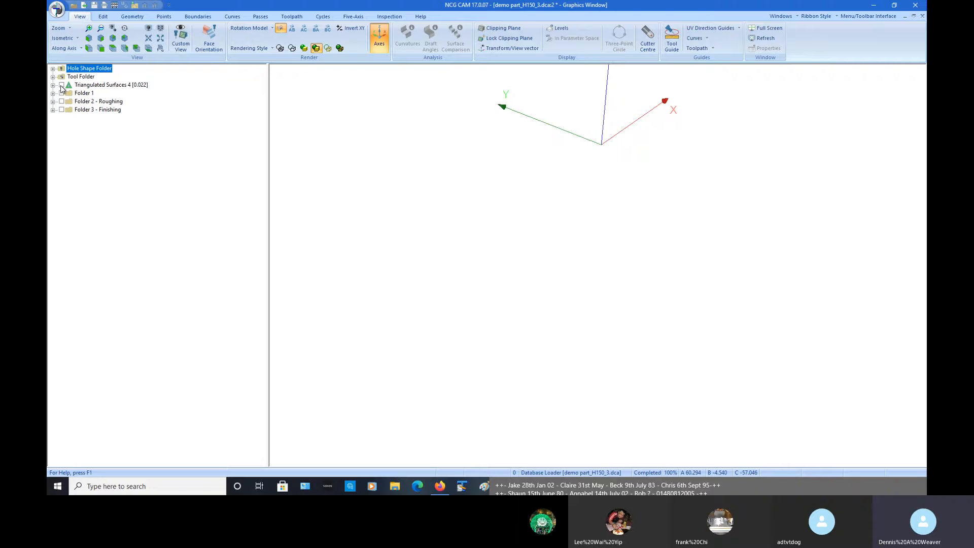
pyautogui.click(61, 86)
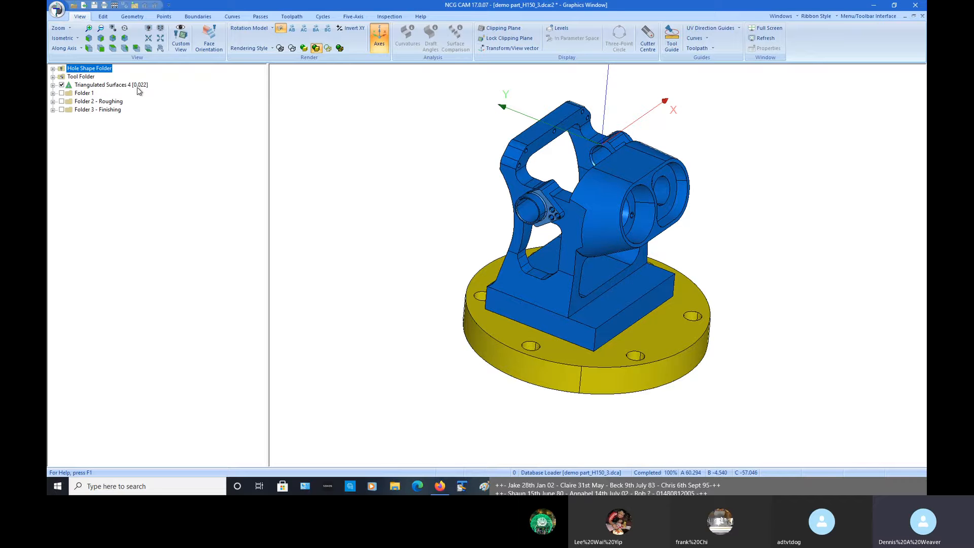
# Review the boundaries and surfaces in Folder 1, temporarily displaying the Hole boss lug LH offset boundary beside the part
pyautogui.click(52, 94)
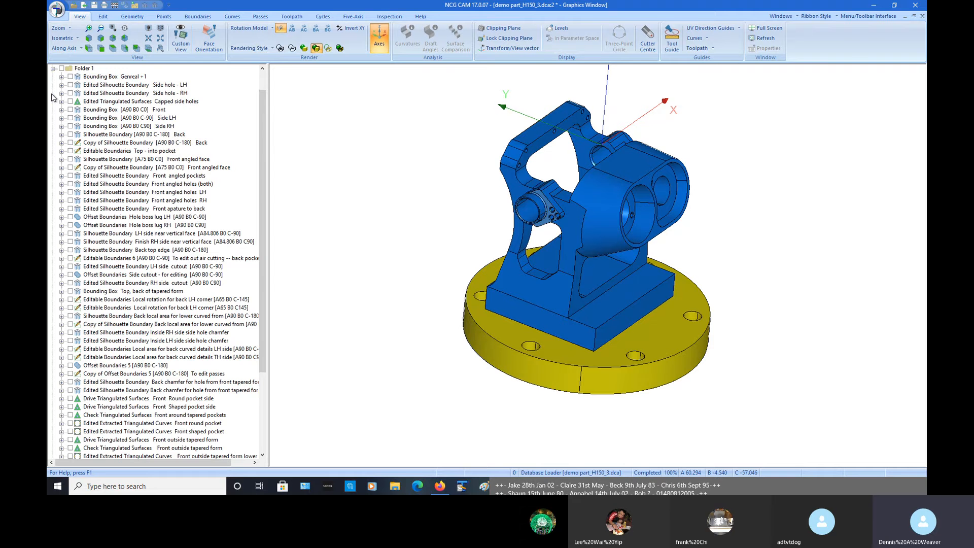
pyautogui.moveTo(260, 176)
pyautogui.mouseDown()
pyautogui.moveTo(264, 259)
pyautogui.moveTo(270, 162)
pyautogui.mouseUp()
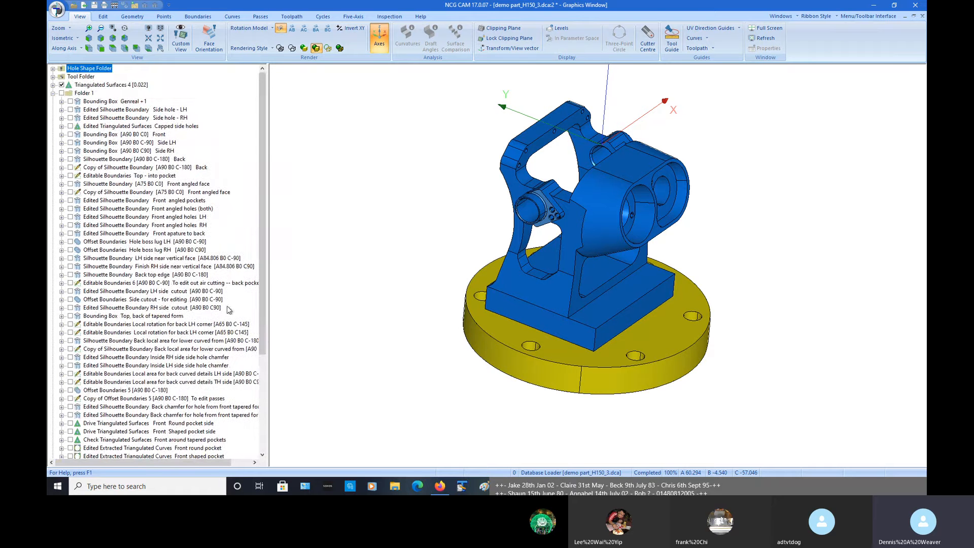
pyautogui.click(71, 242)
pyautogui.moveTo(469, 296); pyautogui.dragTo(398, 275)
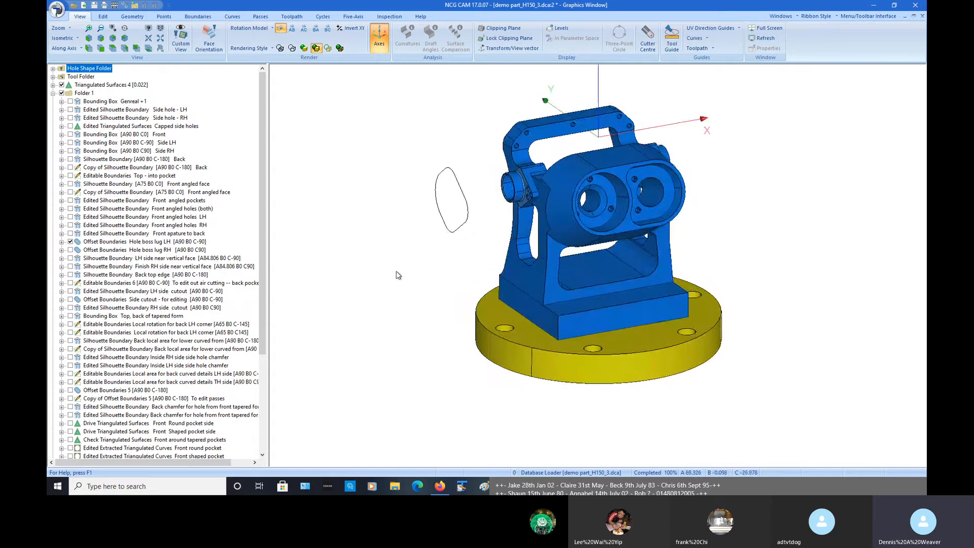
pyautogui.click(160, 243)
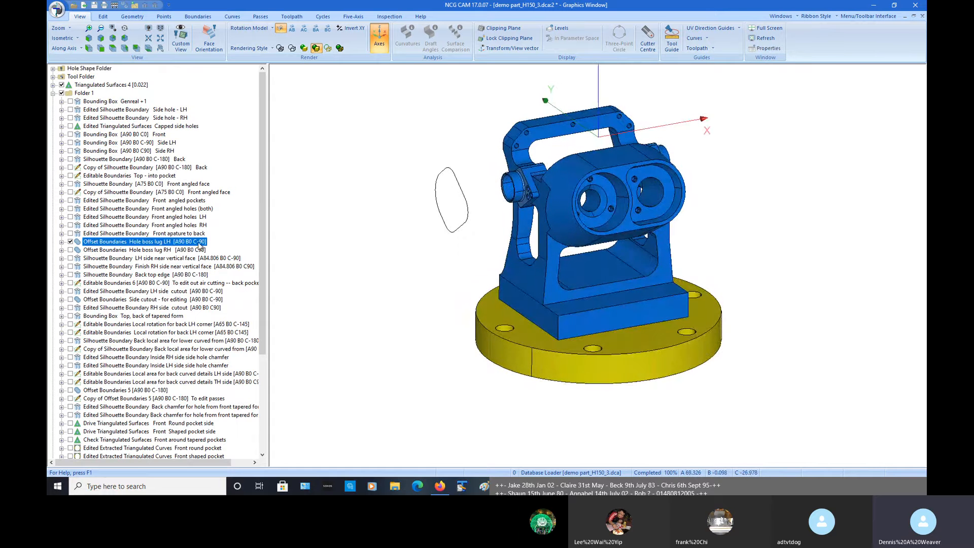
pyautogui.click(191, 250)
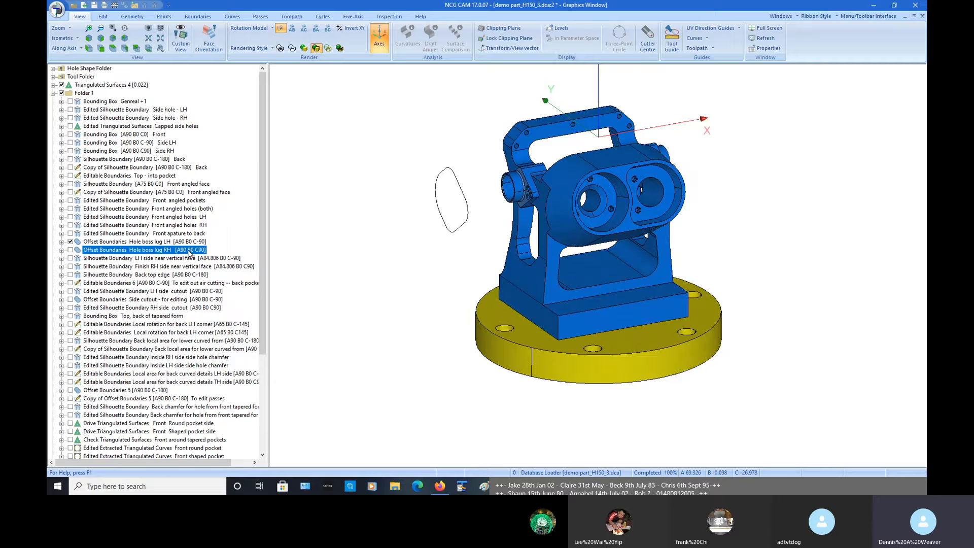
pyautogui.click(70, 242)
pyautogui.click(53, 93)
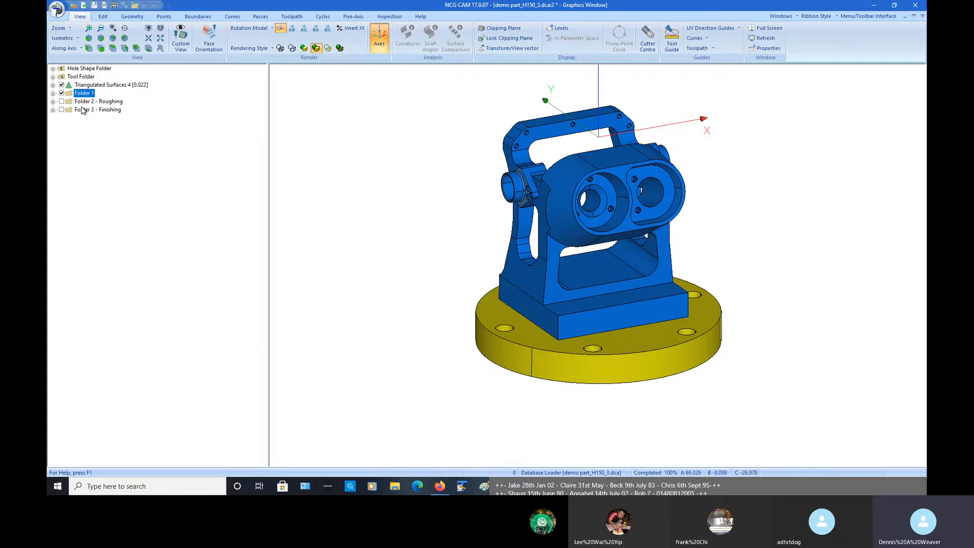
# Expand Folder 2 - Roughing and display the Rough front adaptive clearance toolpath on the part, with its input entries listed
pyautogui.click(53, 101)
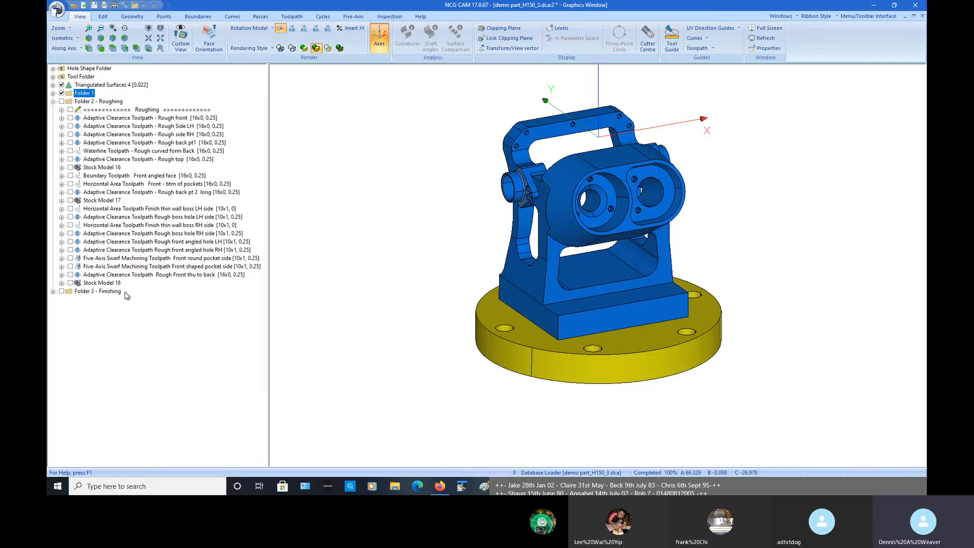
pyautogui.click(62, 117)
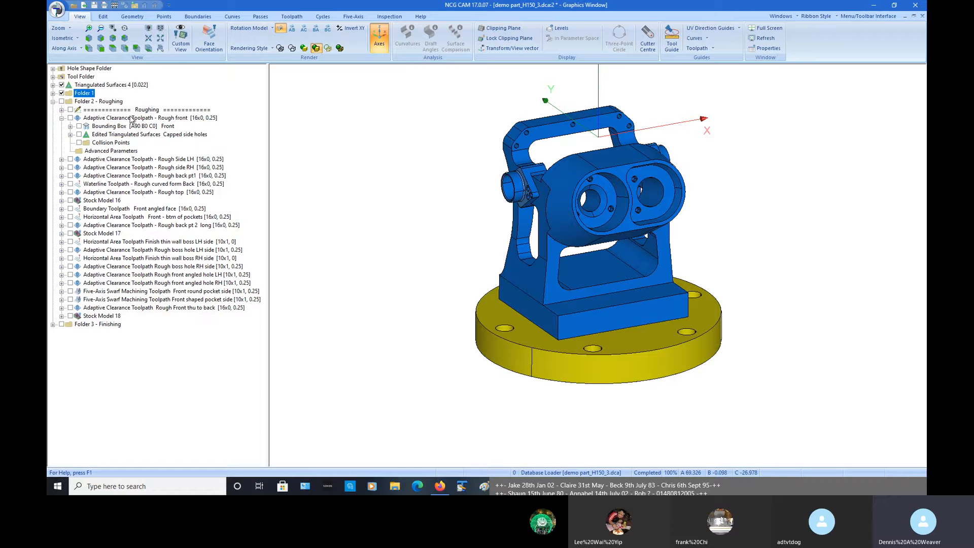
pyautogui.click(70, 118)
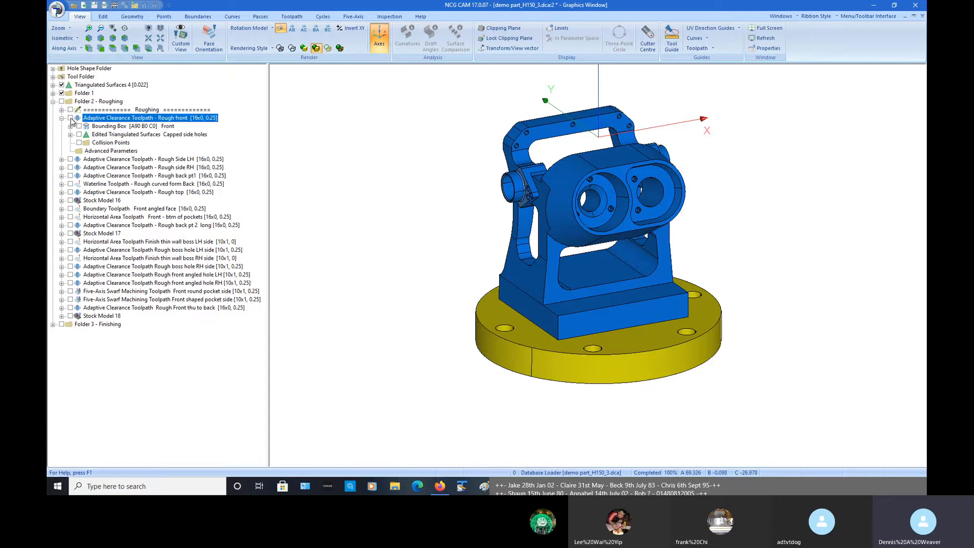
pyautogui.moveTo(314, 304); pyautogui.dragTo(342, 307)
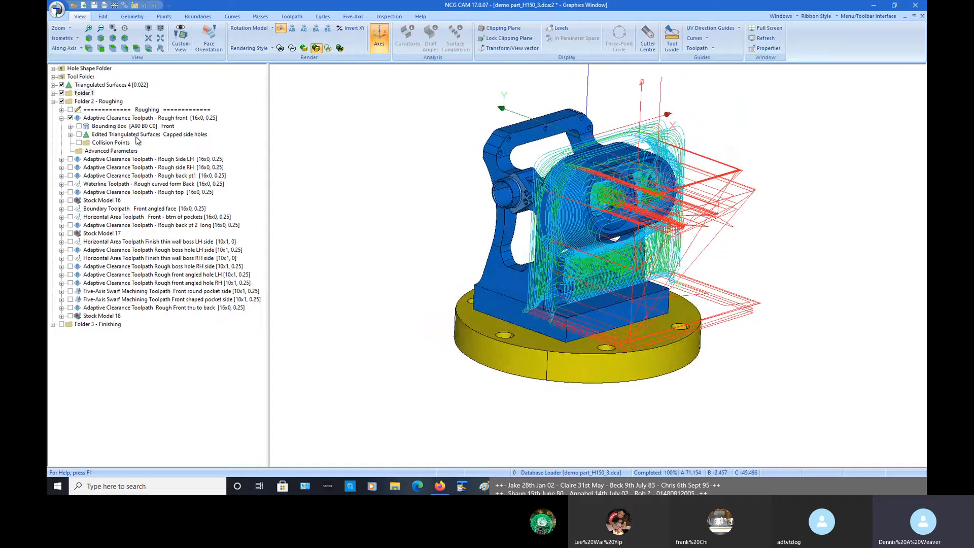
# Hide Triangulated Surfaces 4 and display the Capped side holes surfaces used by the Rough front toolpath instead
pyautogui.click(62, 85)
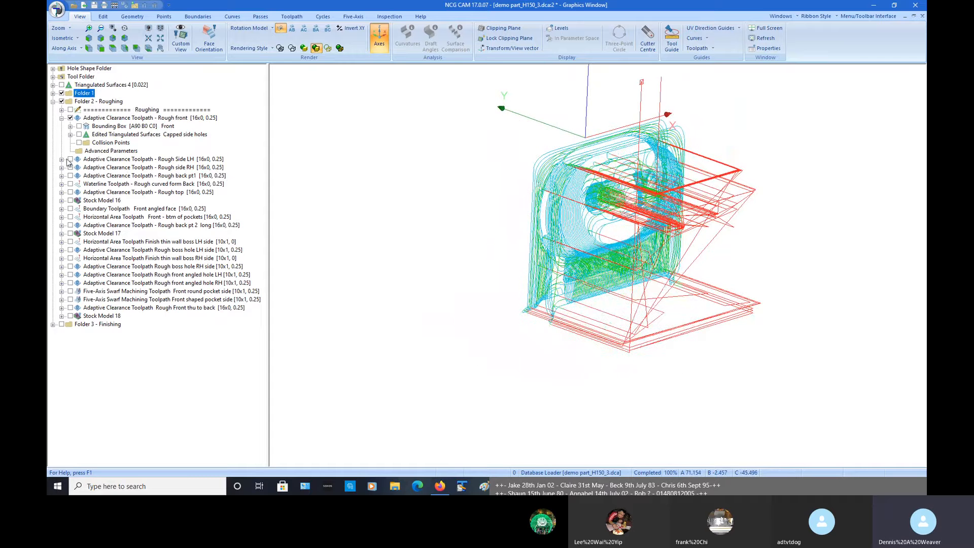
pyautogui.click(78, 135)
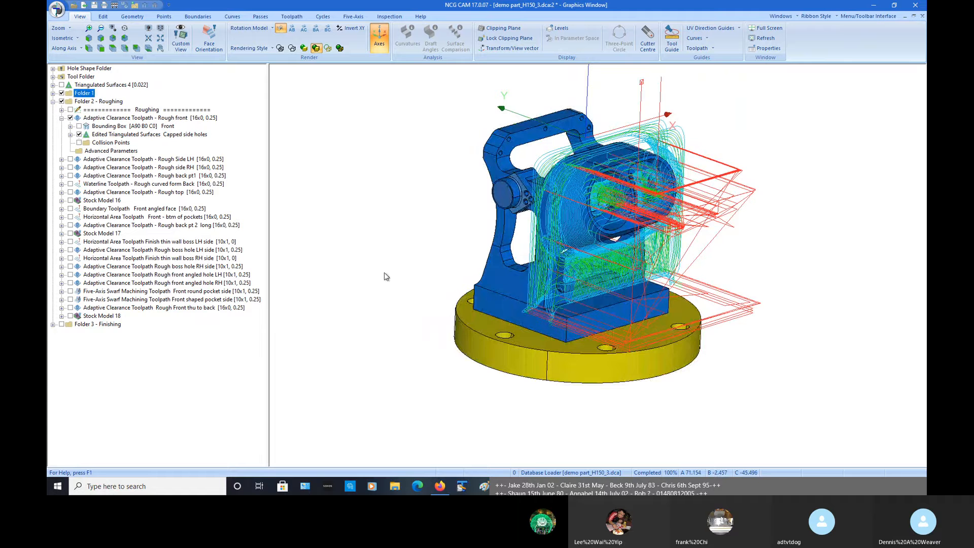
pyautogui.moveTo(525, 290)
pyautogui.mouseDown(button='middle')
pyautogui.moveTo(596, 281)
pyautogui.moveTo(543, 291)
pyautogui.mouseUp(button='middle')
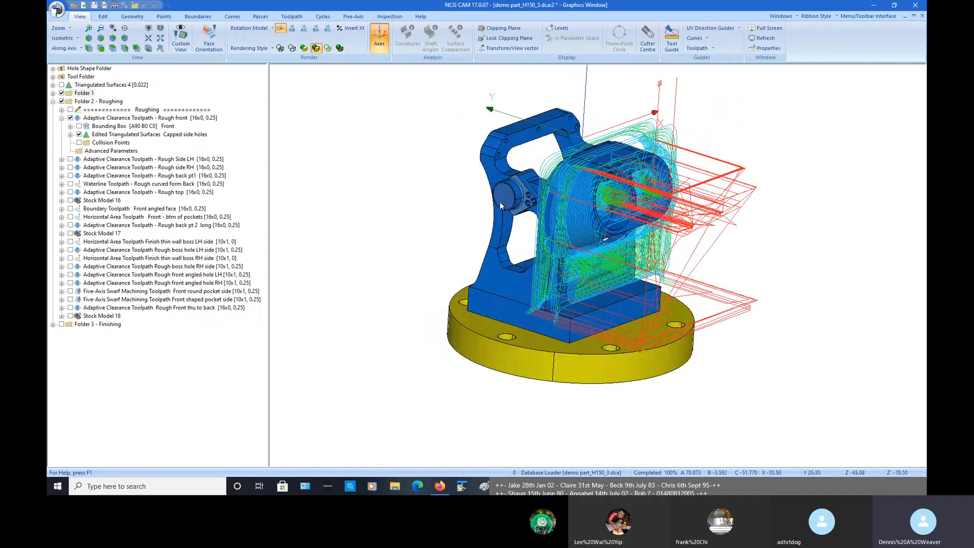
pyautogui.moveTo(500, 205); pyautogui.dragTo(517, 183, button='middle')
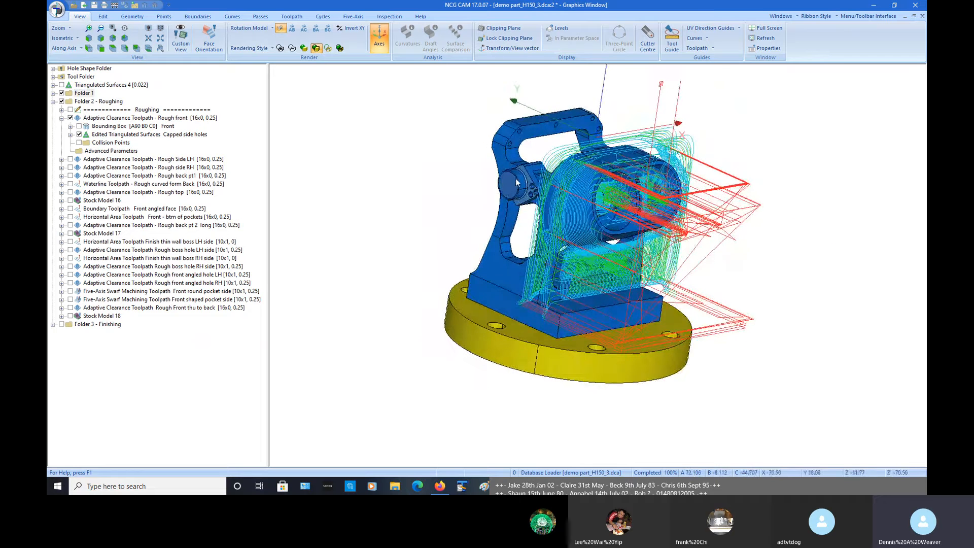
# Inspect what makes up the Capped side holes surfaces by isolating the two hole caps in Edited Triangulated Surfaces 38
pyautogui.click(71, 135)
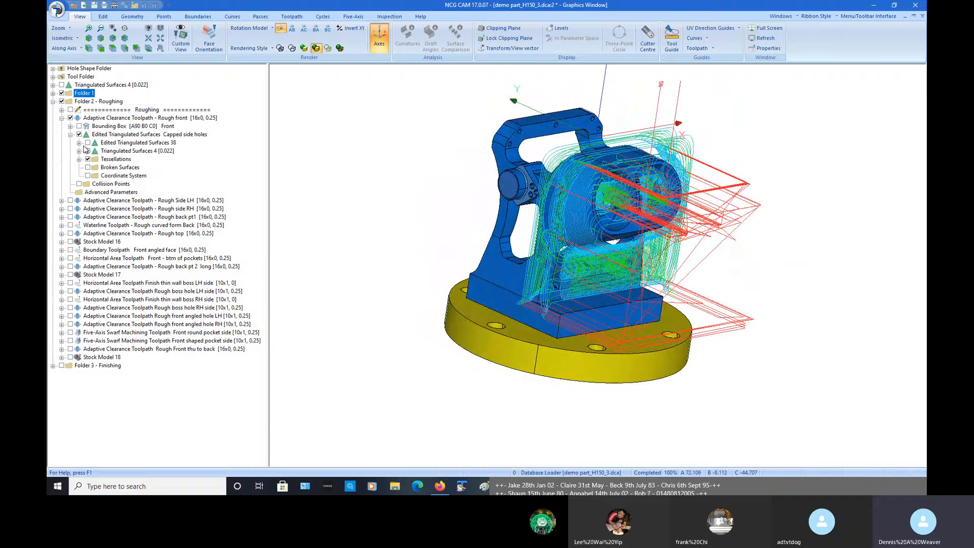
pyautogui.click(87, 142)
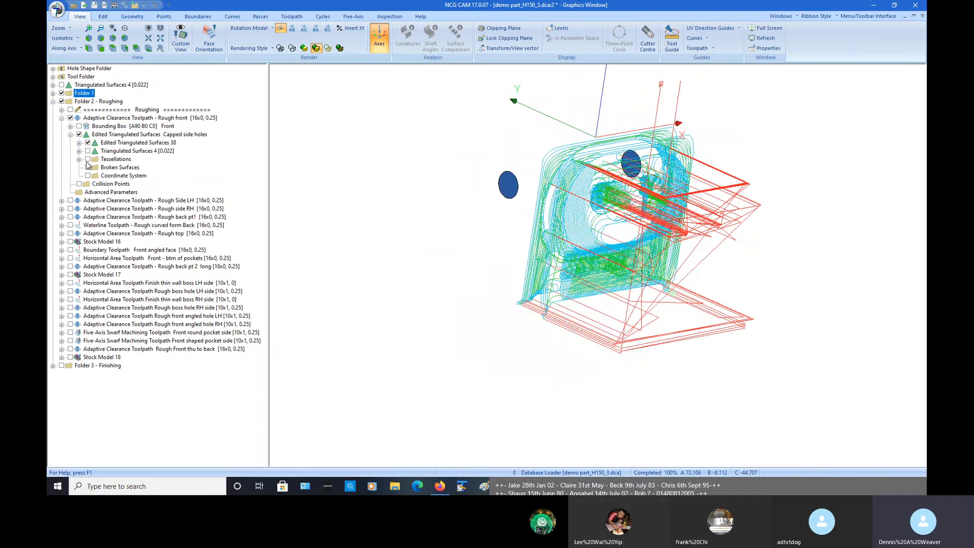
pyautogui.click(87, 151)
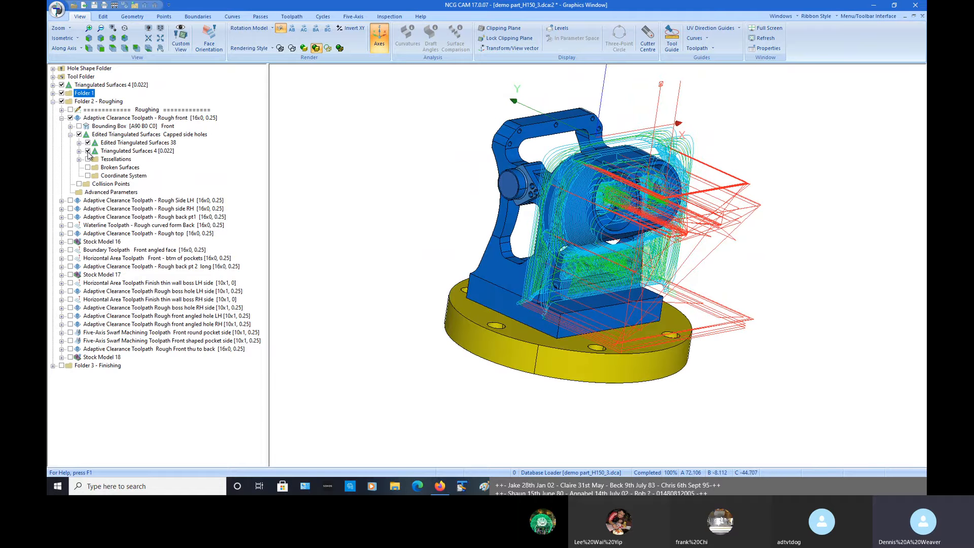
pyautogui.click(88, 151)
pyautogui.click(79, 142)
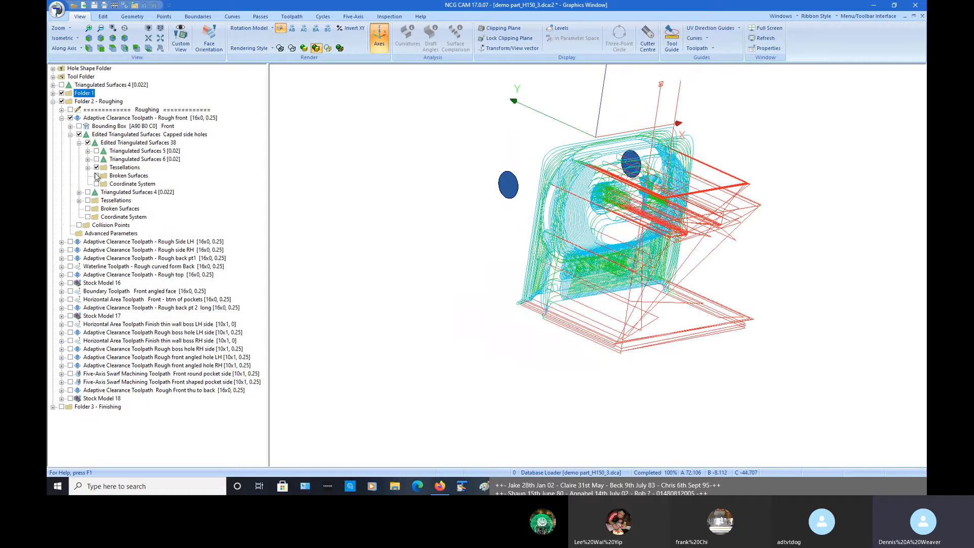
pyautogui.click(95, 168)
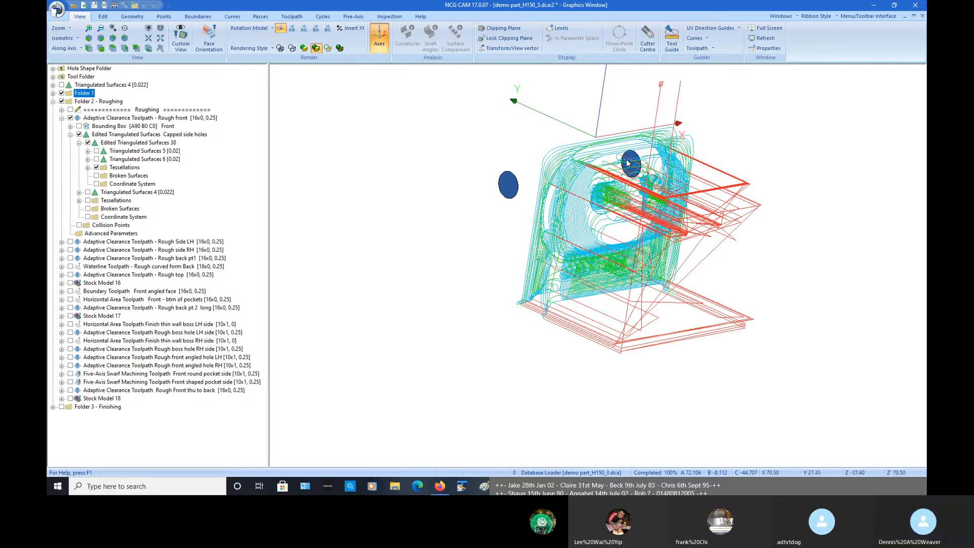
# Collapse the Capped side holes entry and redisplay the complete capped part together with the Rough front toolpath
pyautogui.click(71, 134)
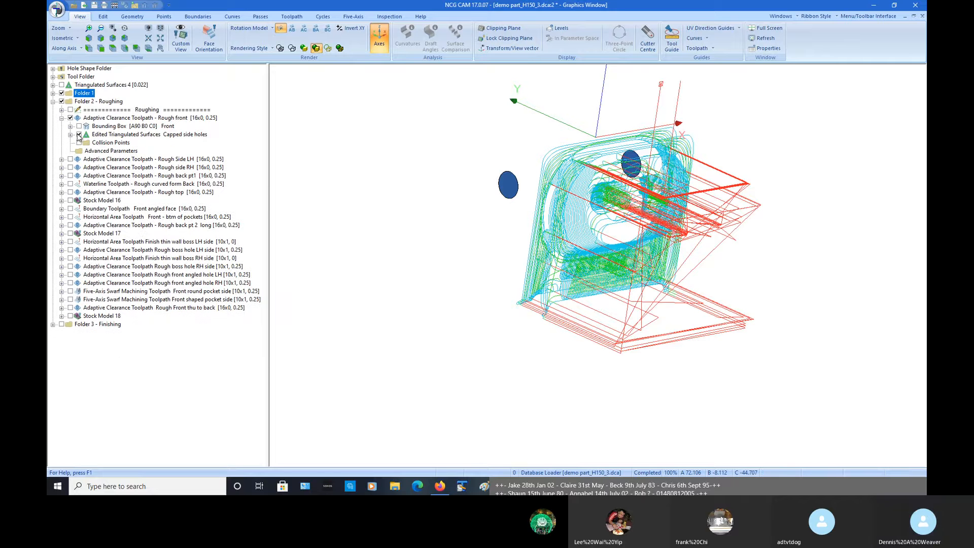
pyautogui.click(79, 135)
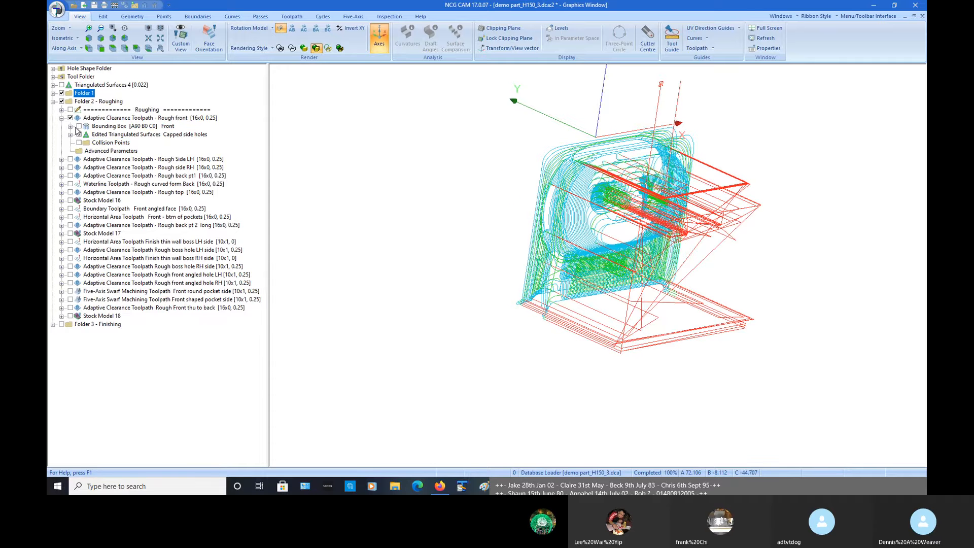
pyautogui.click(79, 135)
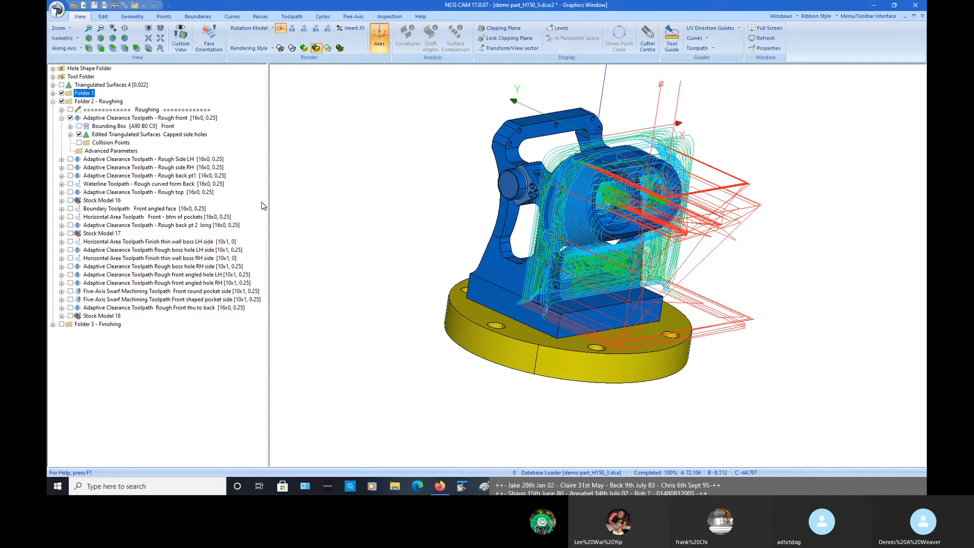
pyautogui.moveTo(337, 222); pyautogui.dragTo(338, 244)
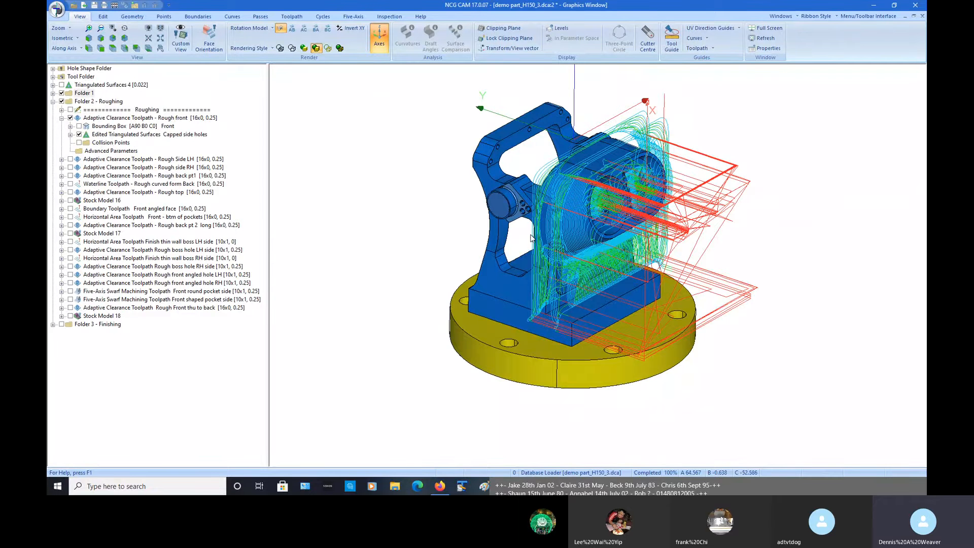
pyautogui.scroll(-3, 534, 243)
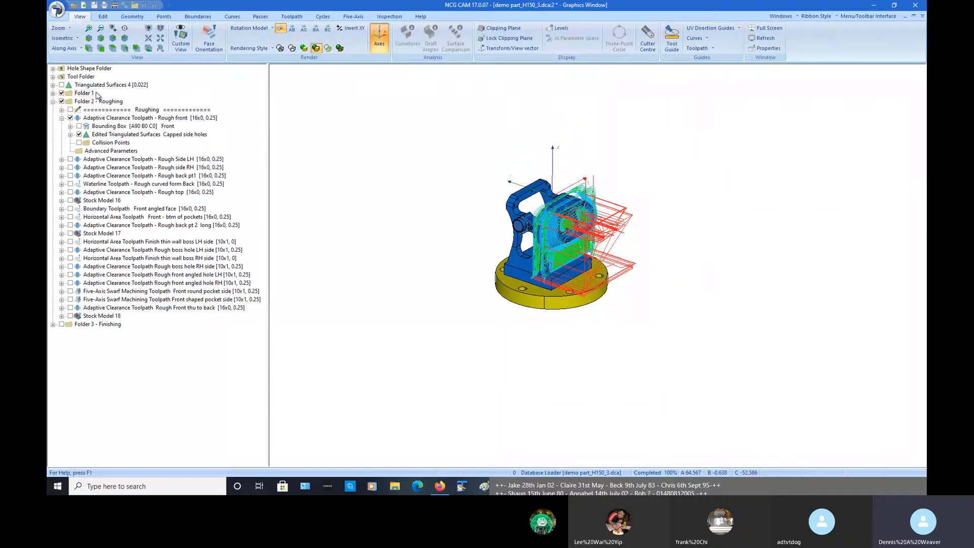
# Create a bounding box around Triangulated Surfaces 4 with the AC rotation model and zero rotations, and check where it sits above the part
pyautogui.click(102, 87)
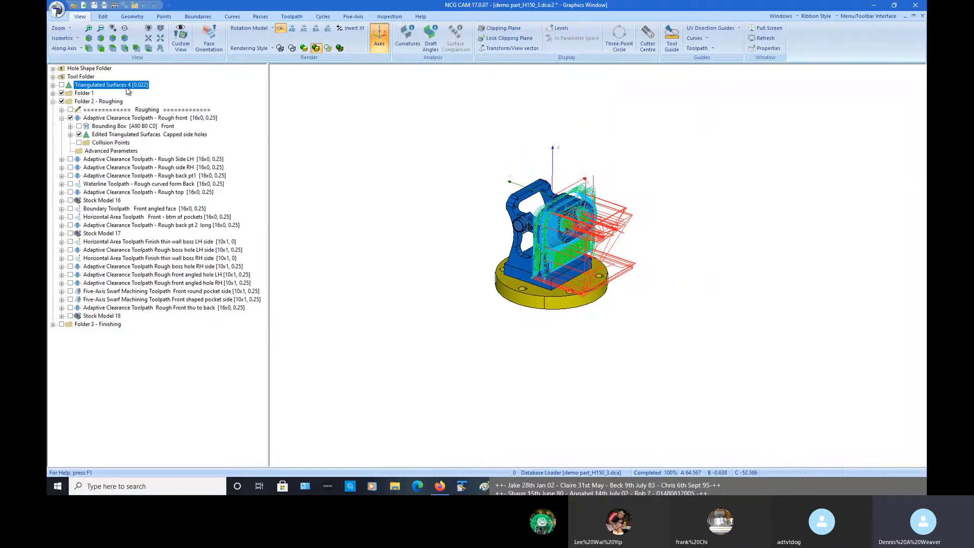
pyautogui.click(190, 18)
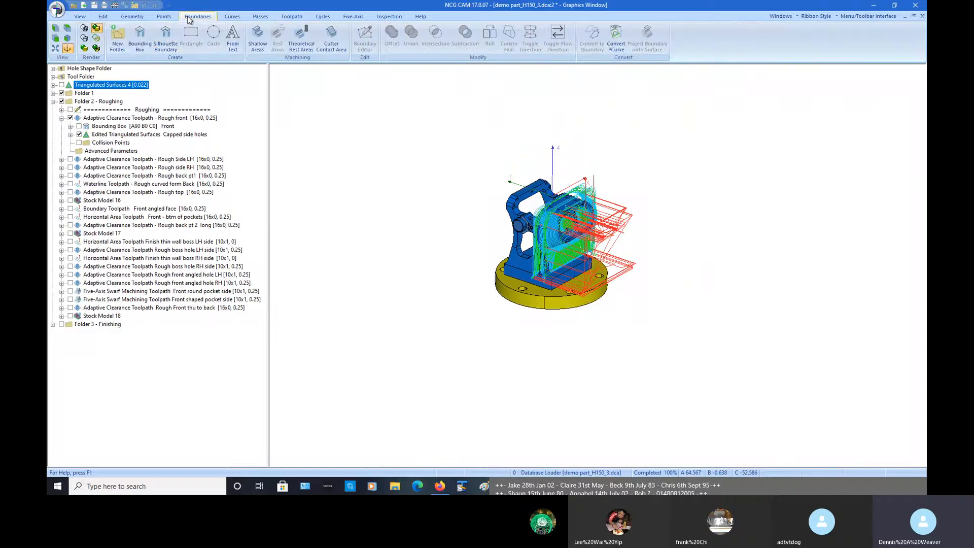
pyautogui.click(140, 36)
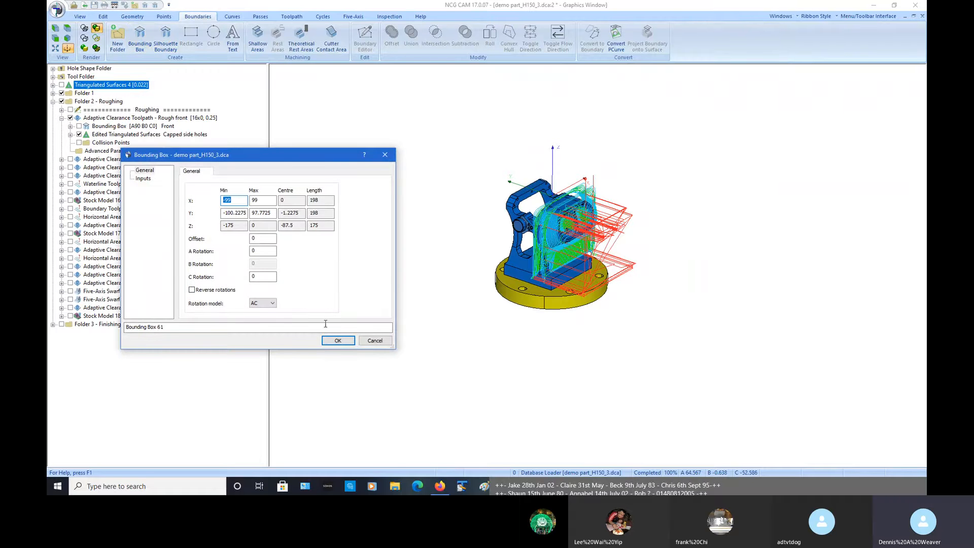
pyautogui.click(339, 340)
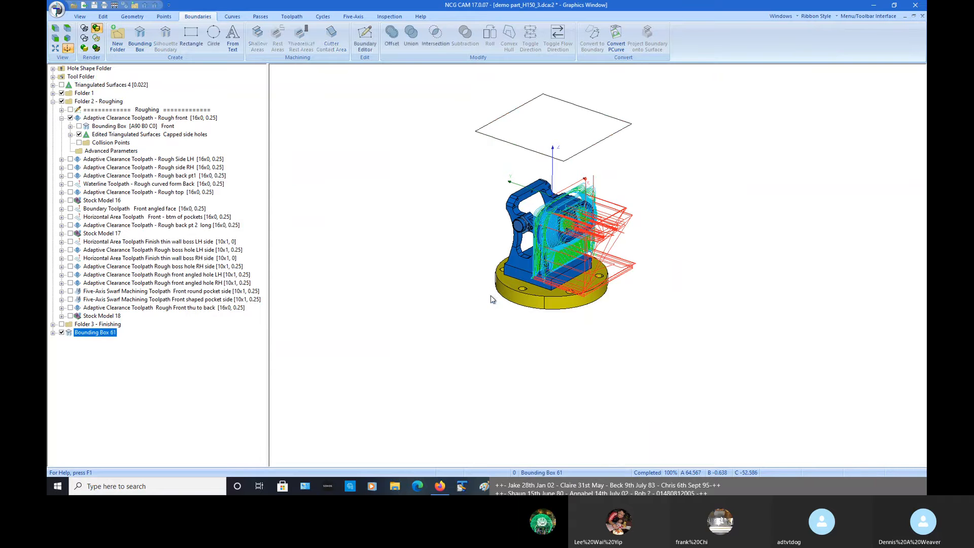
pyautogui.moveTo(570, 251); pyautogui.dragTo(615, 219, button='middle')
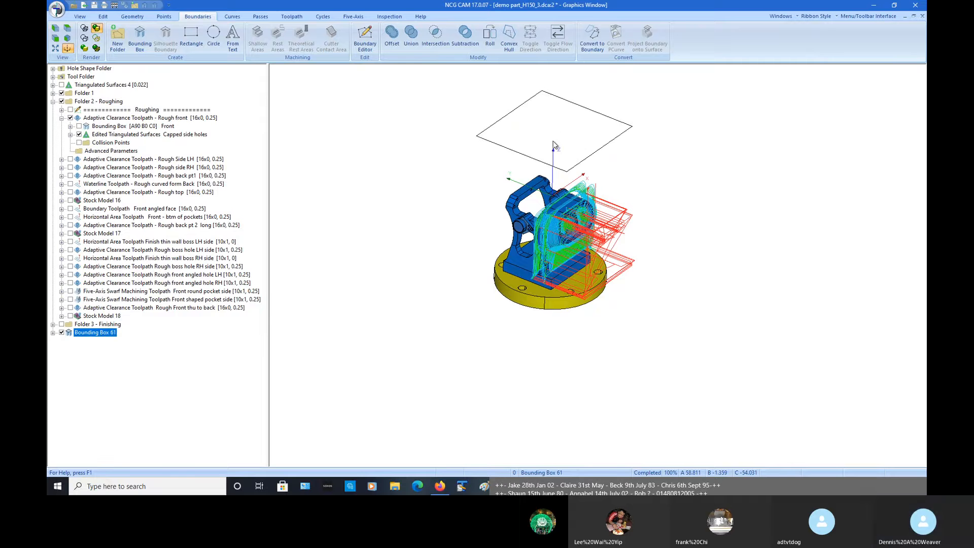
pyautogui.moveTo(553, 146)
pyautogui.mouseDown(button='middle')
pyautogui.moveTo(537, 132)
pyautogui.moveTo(552, 132)
pyautogui.mouseUp(button='middle')
pyautogui.scroll(2, 565, 211)
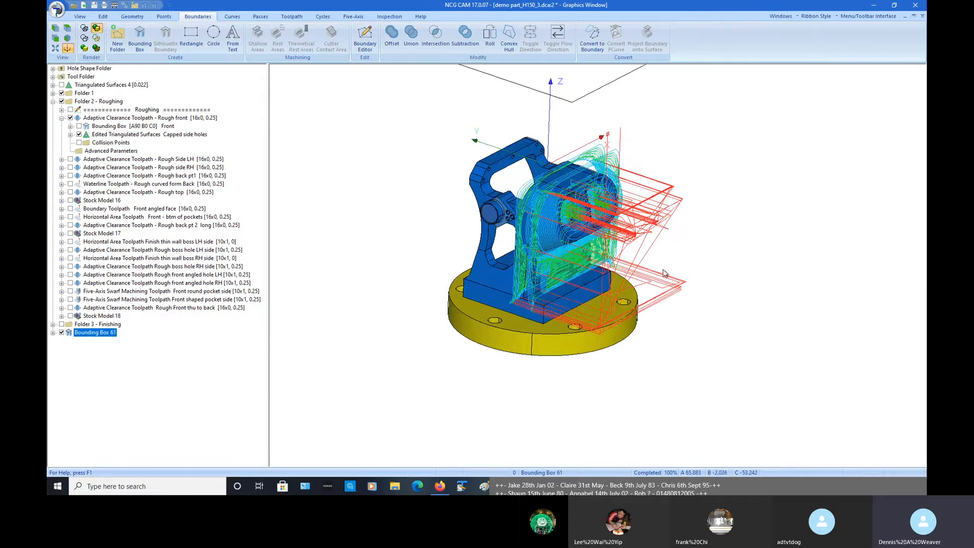
# Display the Rough front toolpath's Front bounding box with the toolpath itself hidden, and examine it along the X and Y axes
pyautogui.click(80, 127)
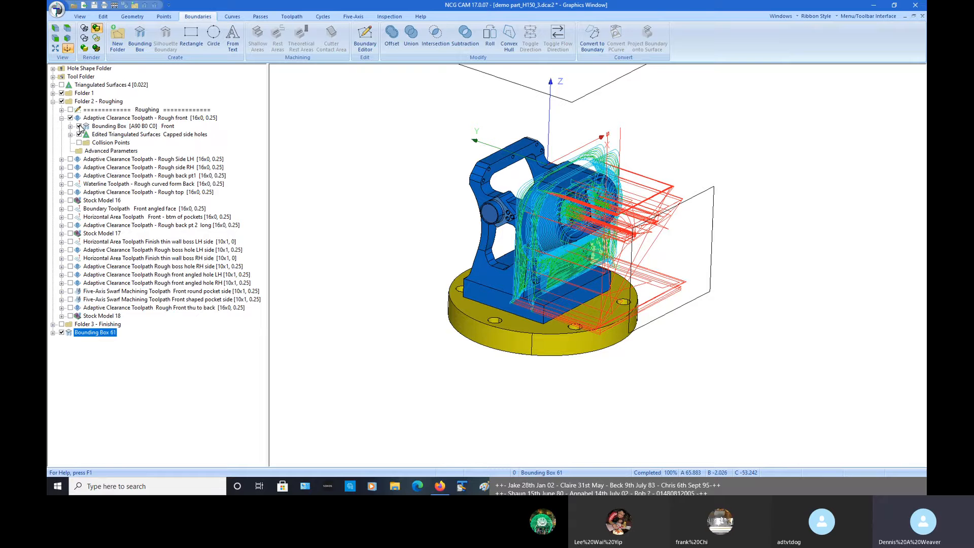
pyautogui.moveTo(571, 307); pyautogui.dragTo(435, 266, button='middle')
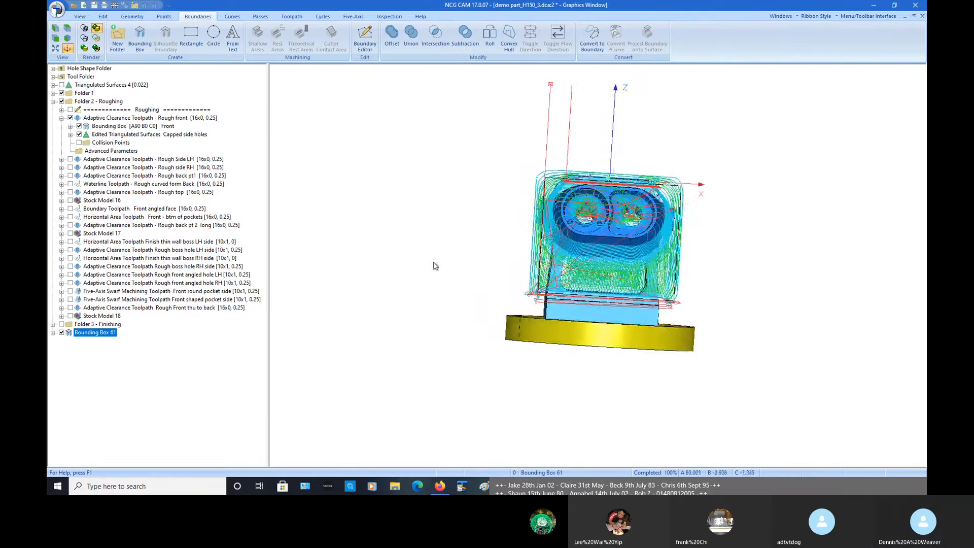
pyautogui.click(70, 118)
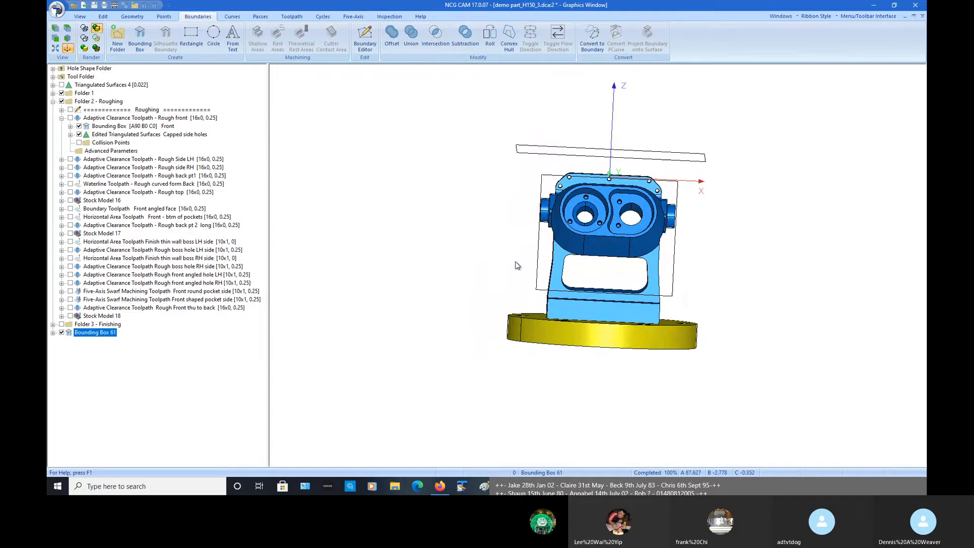
pyautogui.press('x')
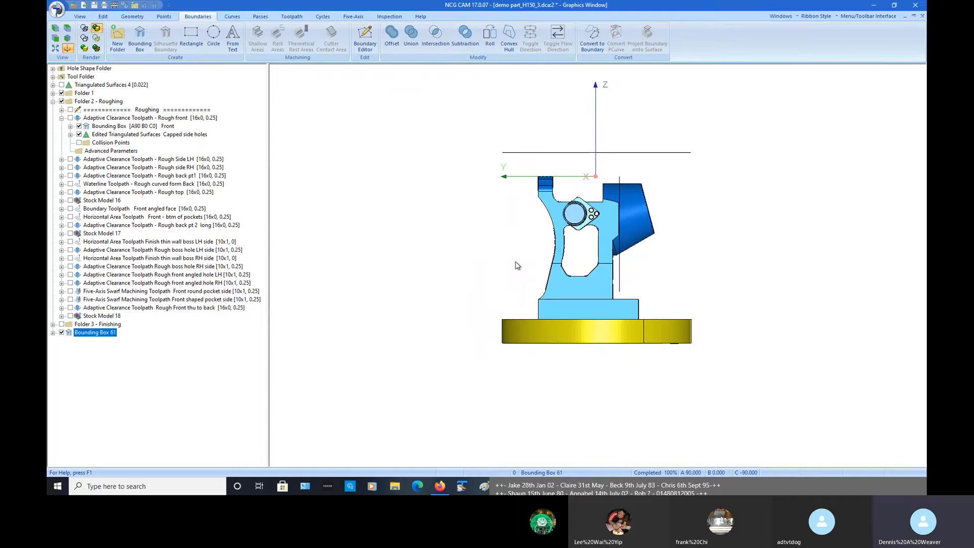
pyautogui.press('y')
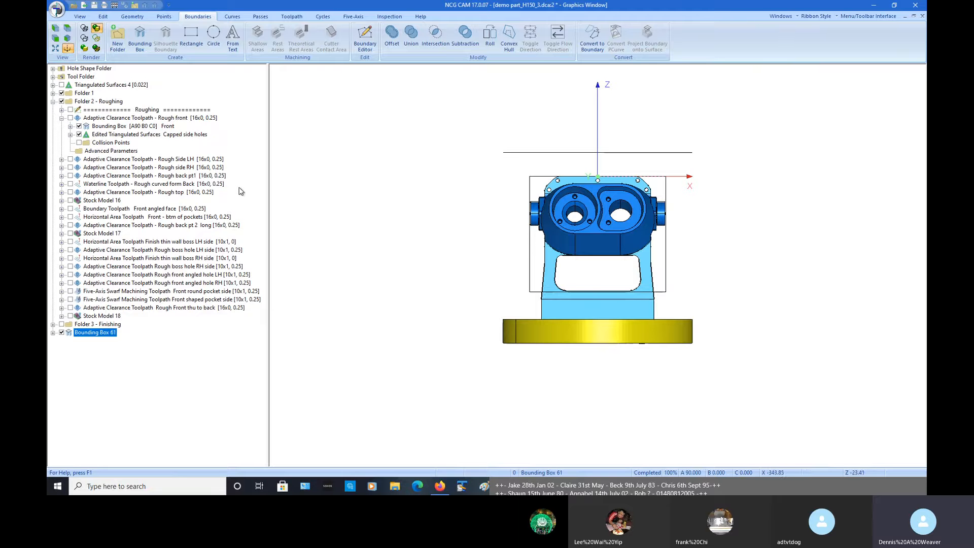
pyautogui.moveTo(289, 237); pyautogui.dragTo(399, 259, button='middle')
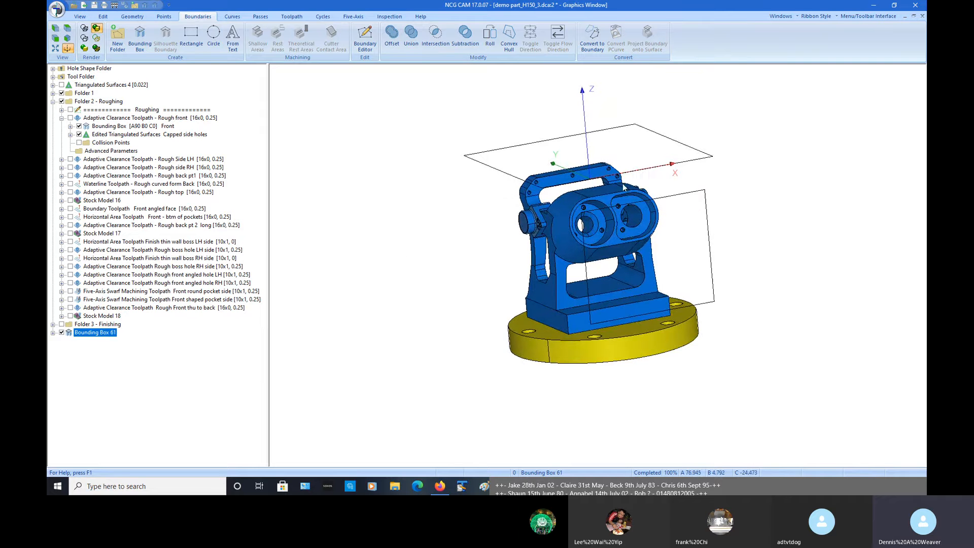
# Display Triangulated Surfaces 4 in place of the Capped side holes surfaces
pyautogui.click(93, 86)
pyautogui.click(62, 85)
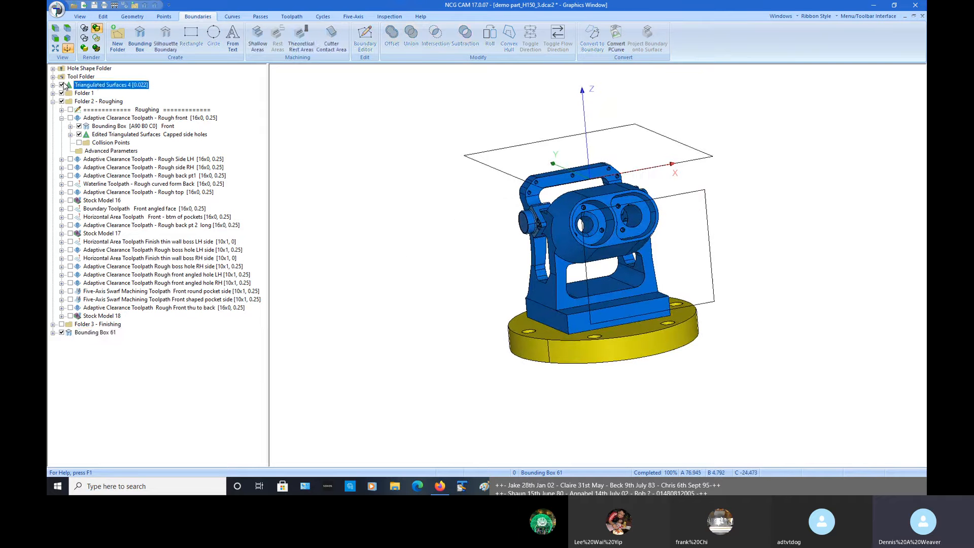
pyautogui.click(78, 135)
# Create a bounding box around Triangulated Surfaces 4 from the view along Y, applying the current view rotation with A at 90
pyautogui.press('y')
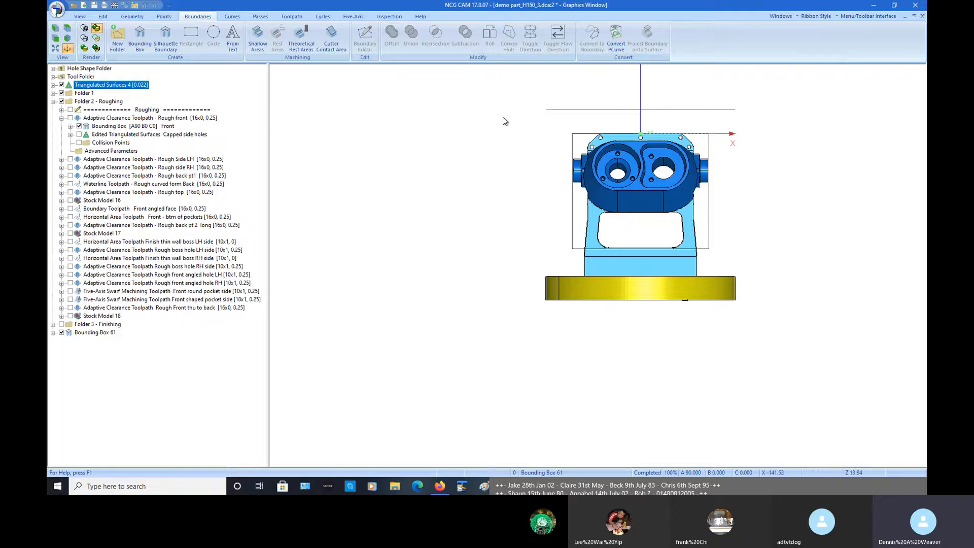
pyautogui.click(138, 34)
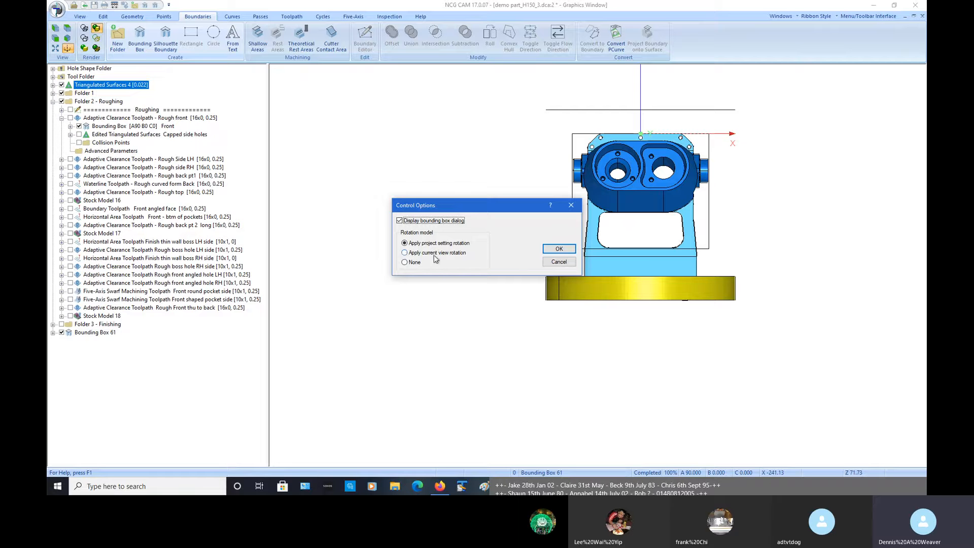
pyautogui.click(404, 253)
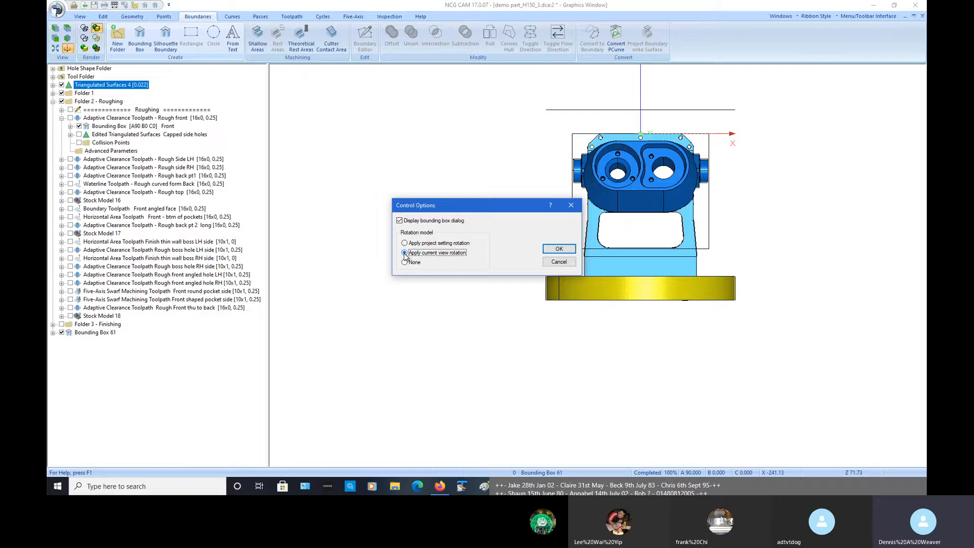
pyautogui.click(558, 249)
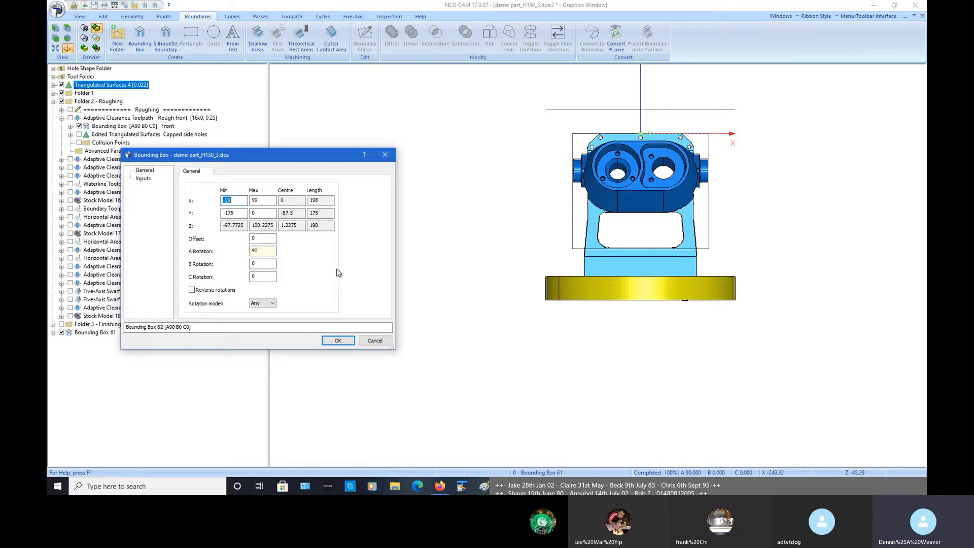
pyautogui.click(337, 340)
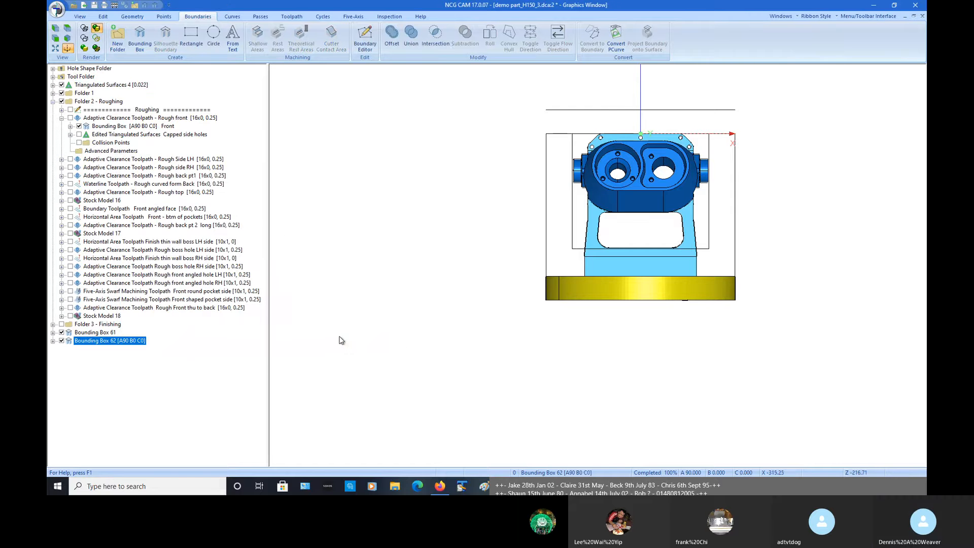
pyautogui.moveTo(405, 220); pyautogui.dragTo(460, 299, button='middle')
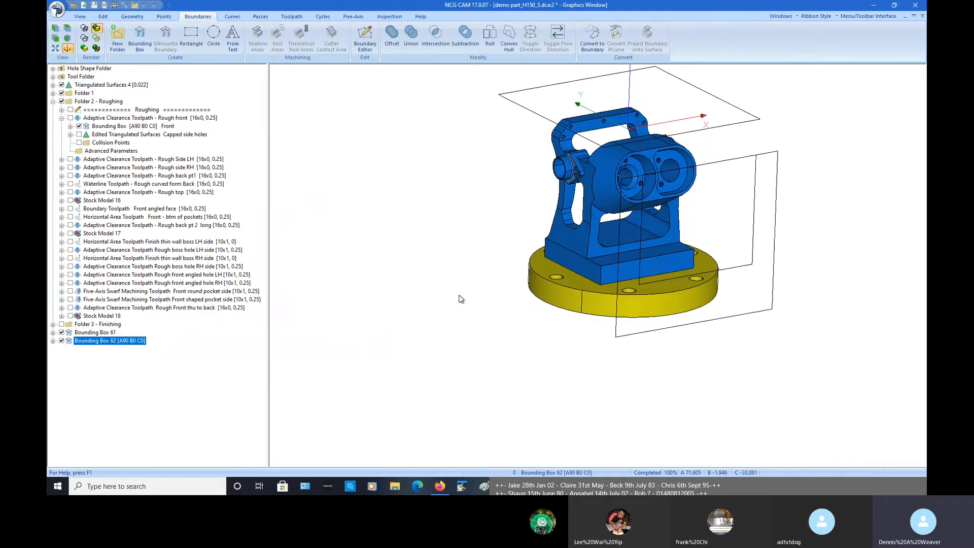
# Review the X and Y limits in the A90 bounding box's properties and close them without changes
pyautogui.rightClick(135, 346)
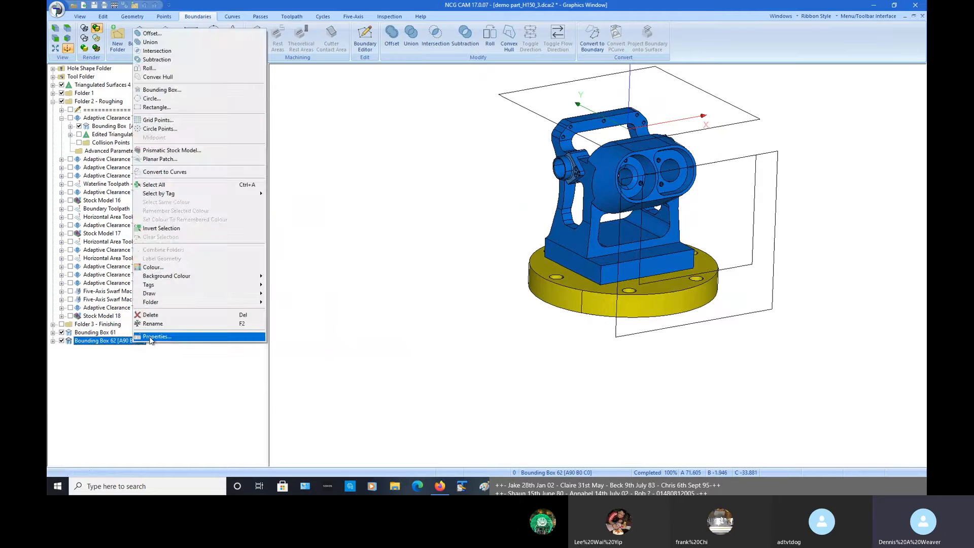
pyautogui.click(151, 337)
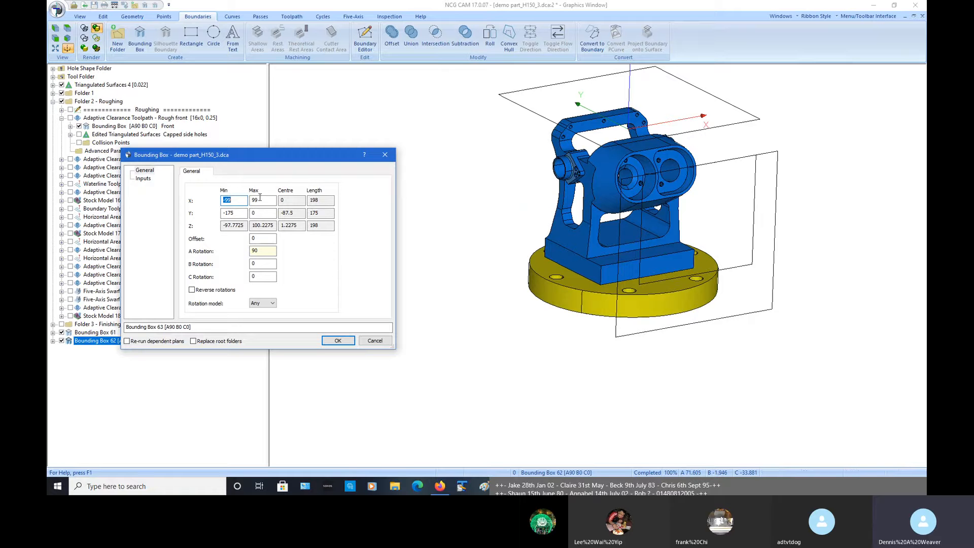
pyautogui.press('Tab')
pyautogui.press('Tab')
pyautogui.click(375, 340)
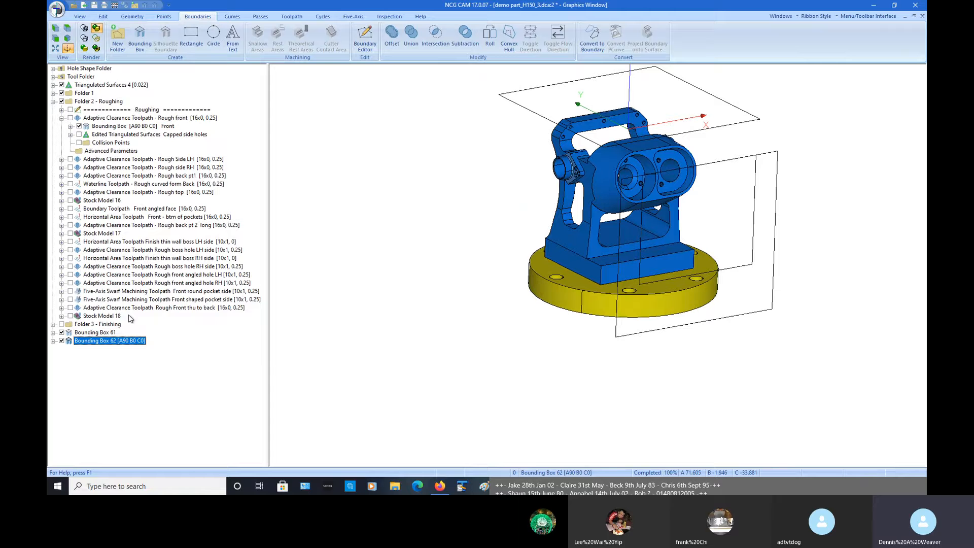
# Delete the two trial bounding boxes, Bounding Box 61 and Bounding Box 62
pyautogui.click(93, 342)
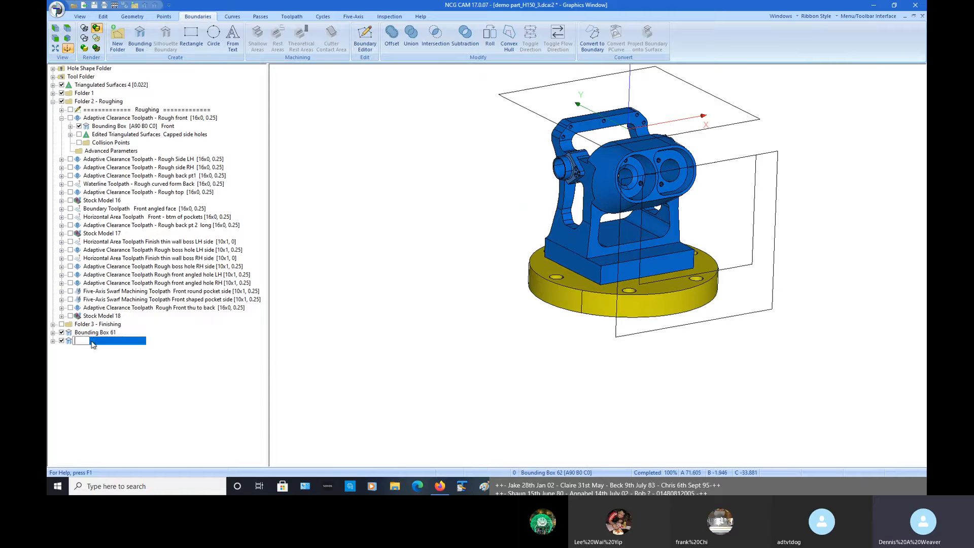
pyautogui.press('Delete')
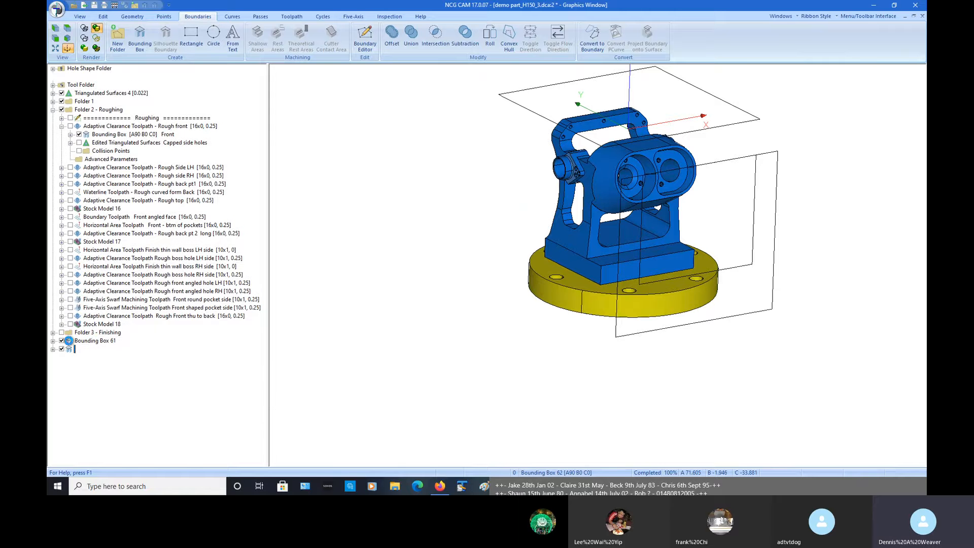
pyautogui.click(90, 341)
pyautogui.press('Delete')
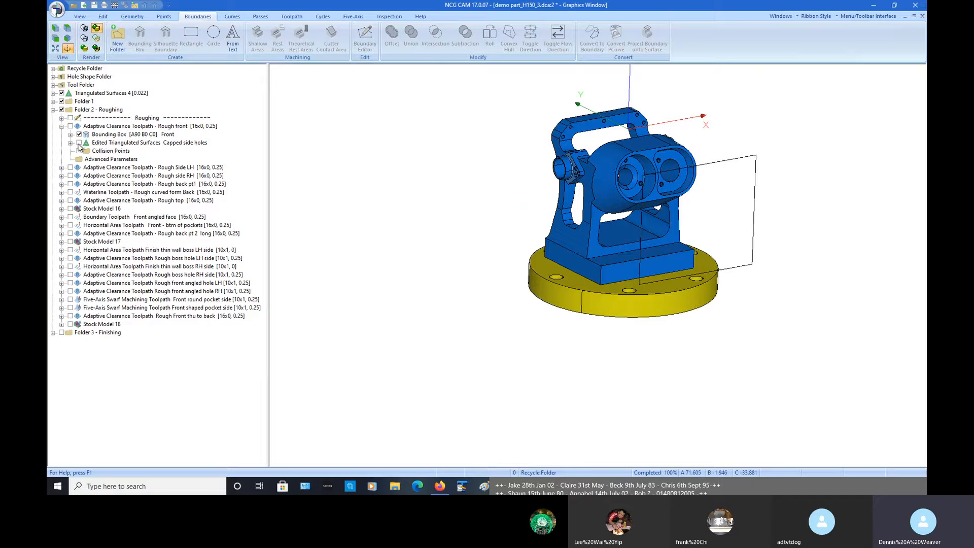
# Copy the parameters of all pages from the Rough front adaptive clearance toolpath's properties, leaving the toolpath unchanged
pyautogui.rightClick(114, 127)
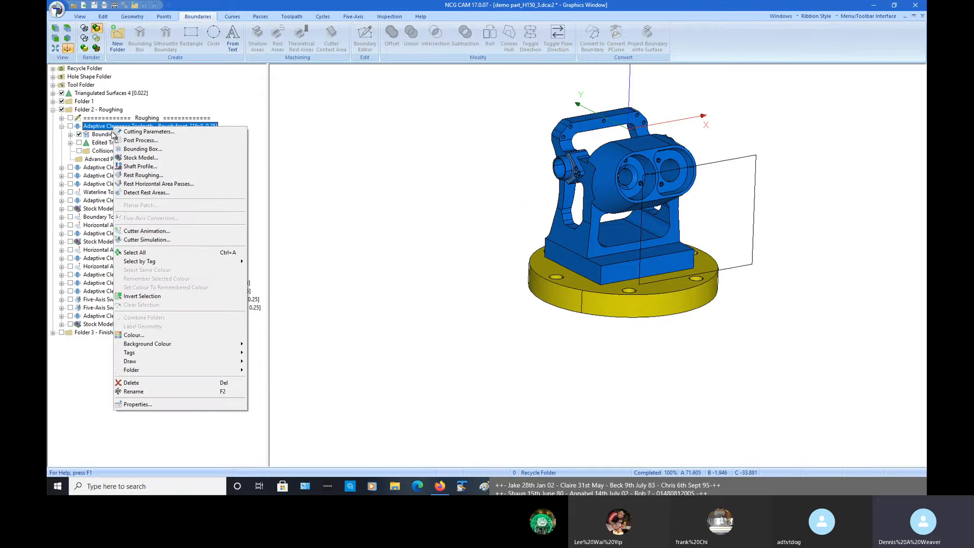
pyautogui.click(142, 404)
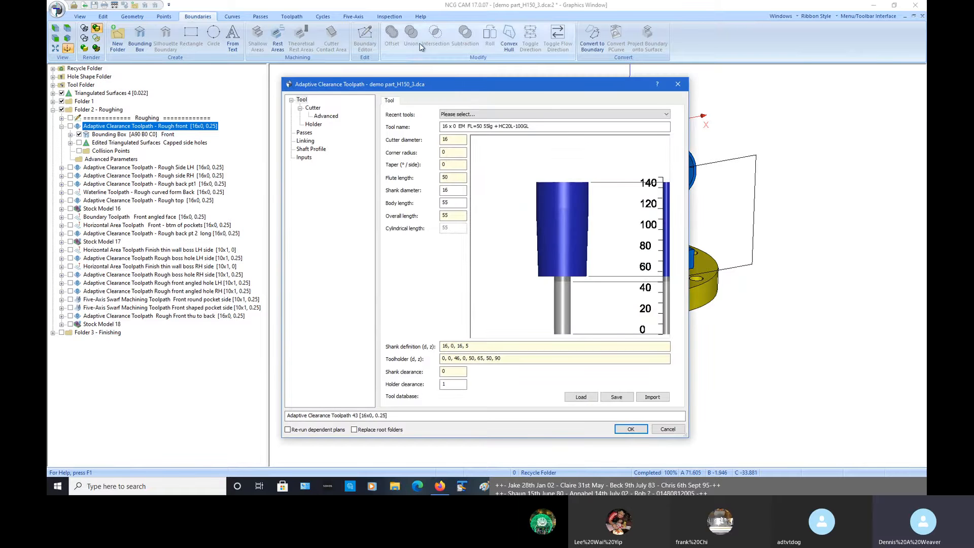
pyautogui.rightClick(452, 84)
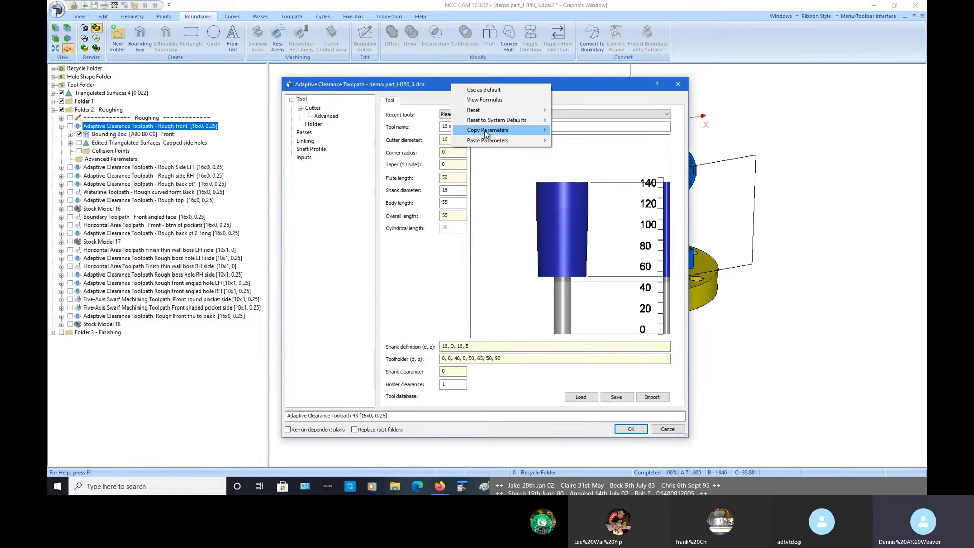
pyautogui.moveTo(488, 130)
pyautogui.click(574, 159)
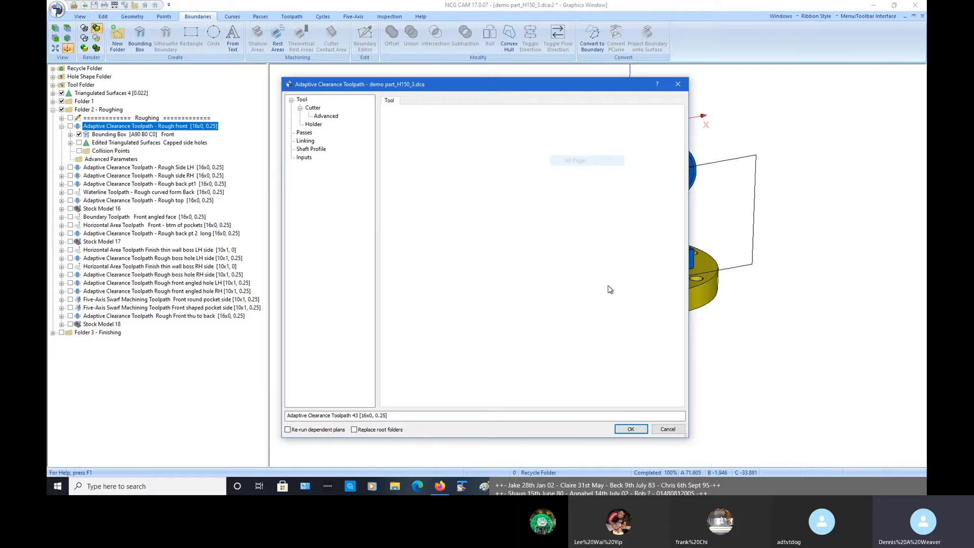
pyautogui.click(655, 430)
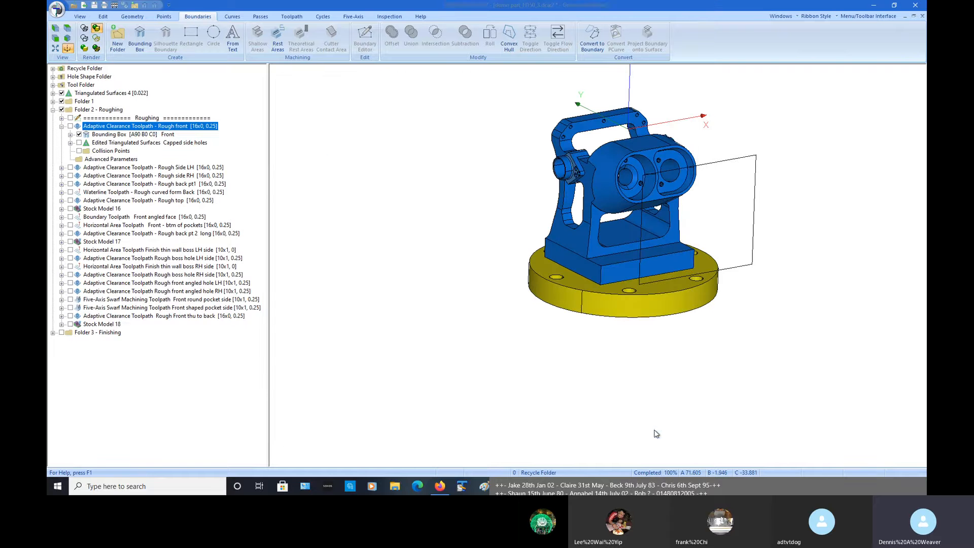
# Start a new adaptive clearance toolpath from the Front bounding box and the Capped side holes surfaces of the Rough front toolpath
pyautogui.click(117, 144)
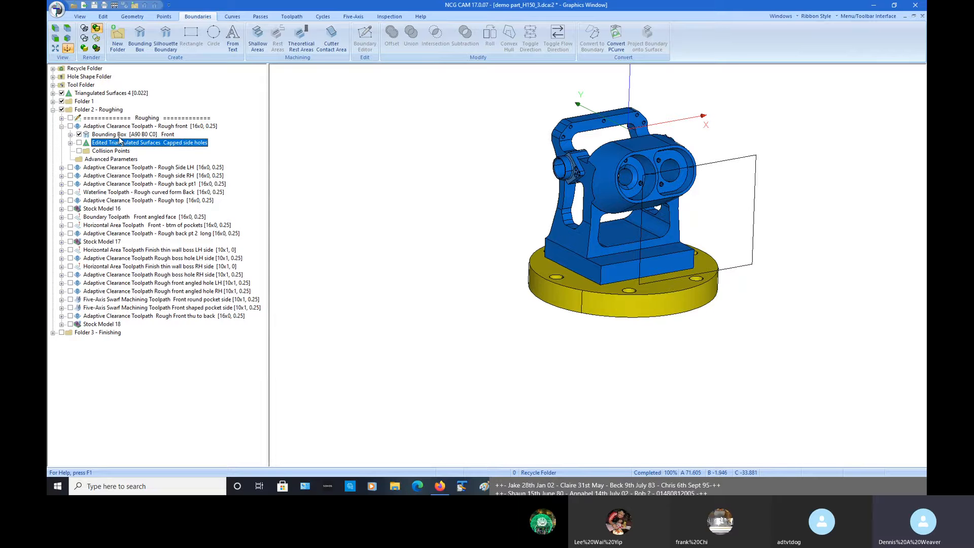
pyautogui.keyDown('ctrl'); pyautogui.click(119, 135); pyautogui.keyUp('ctrl')
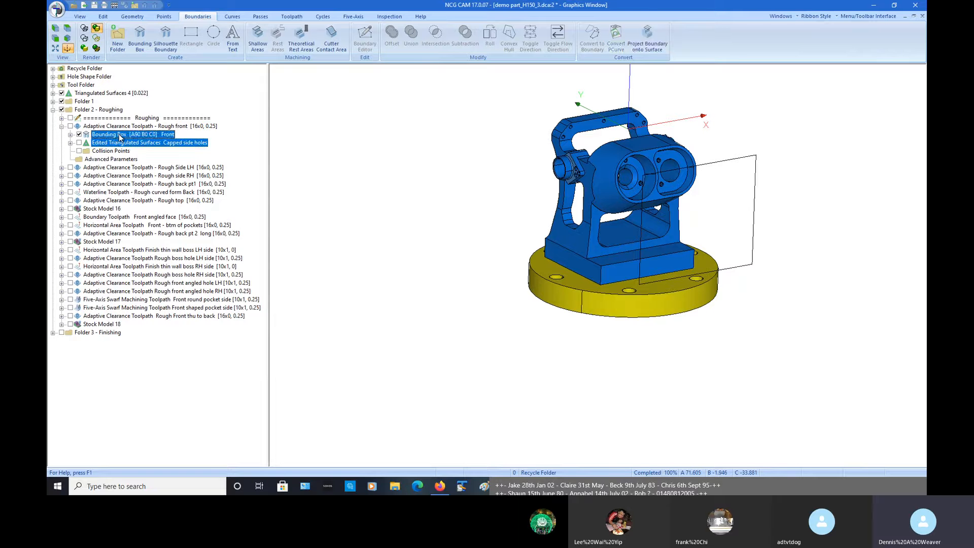
pyautogui.click(259, 17)
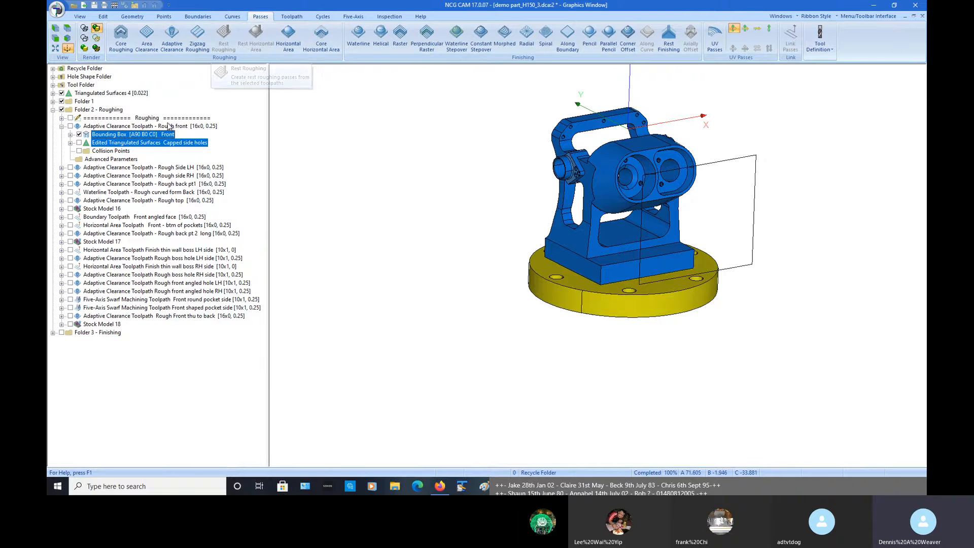
pyautogui.rightClick(165, 138)
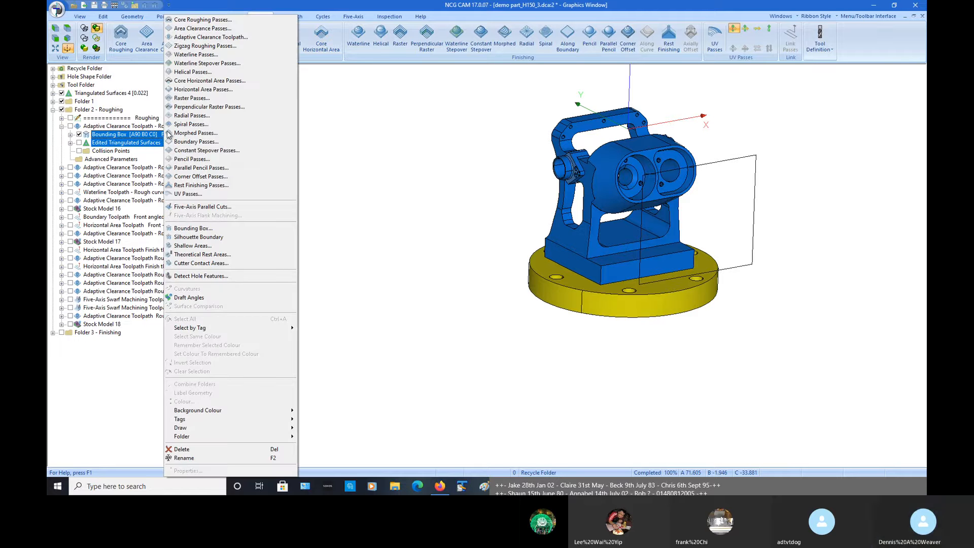
pyautogui.click(221, 38)
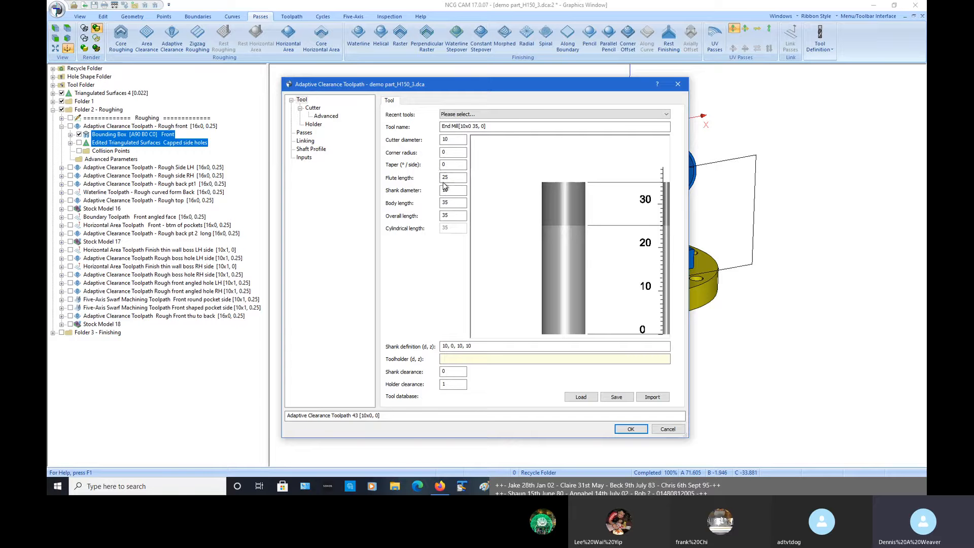
# Paste the copied parameters by formula into the new adaptive clearance toolpath
pyautogui.doubleClick(441, 203)
pyautogui.rightClick(430, 87)
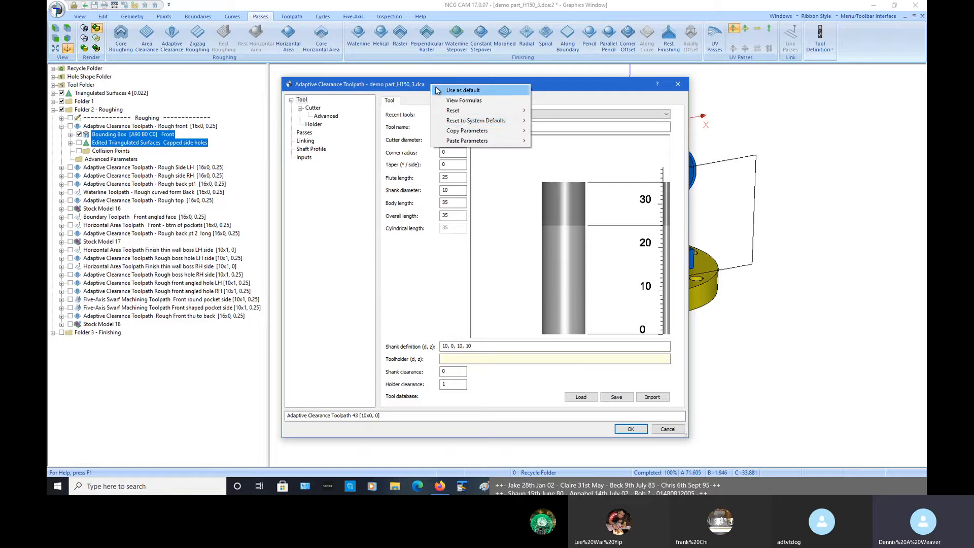
pyautogui.moveTo(471, 142)
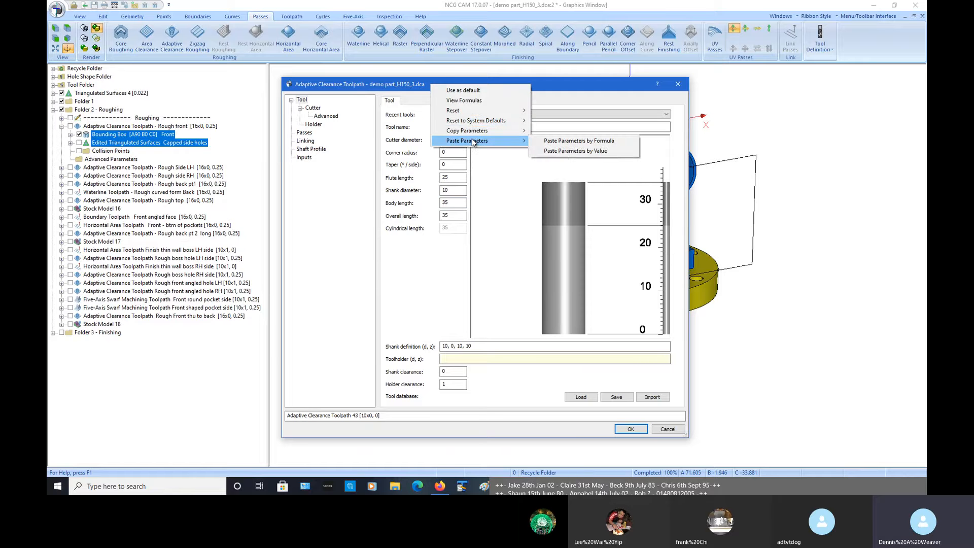
pyautogui.click(536, 142)
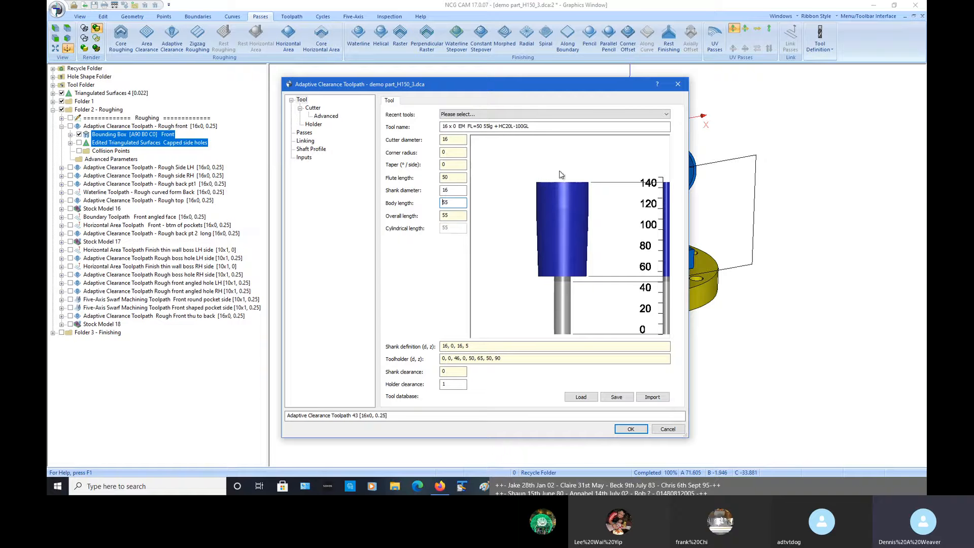
# Set the 16 mm end mill's flute length to 60 and its overall length to 70
pyautogui.click(313, 124)
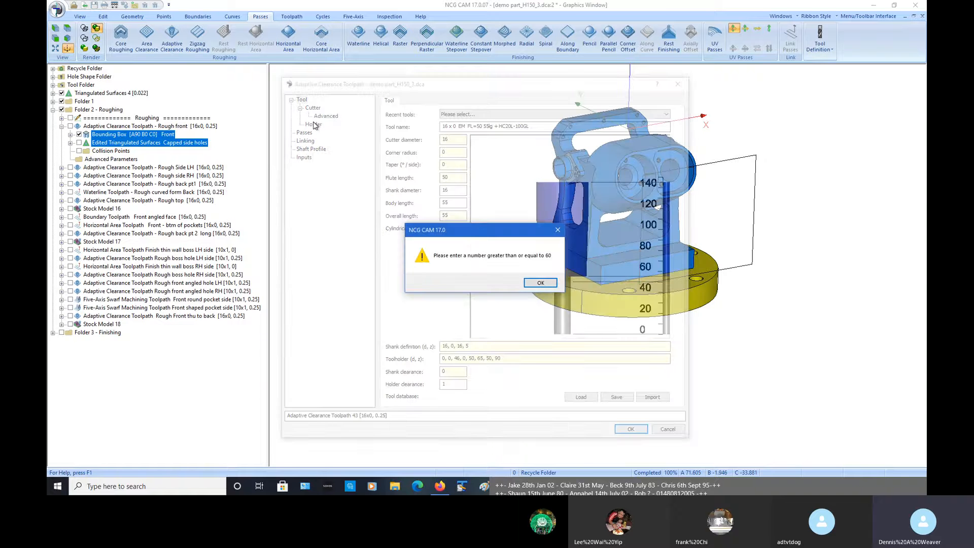
pyautogui.click(531, 284)
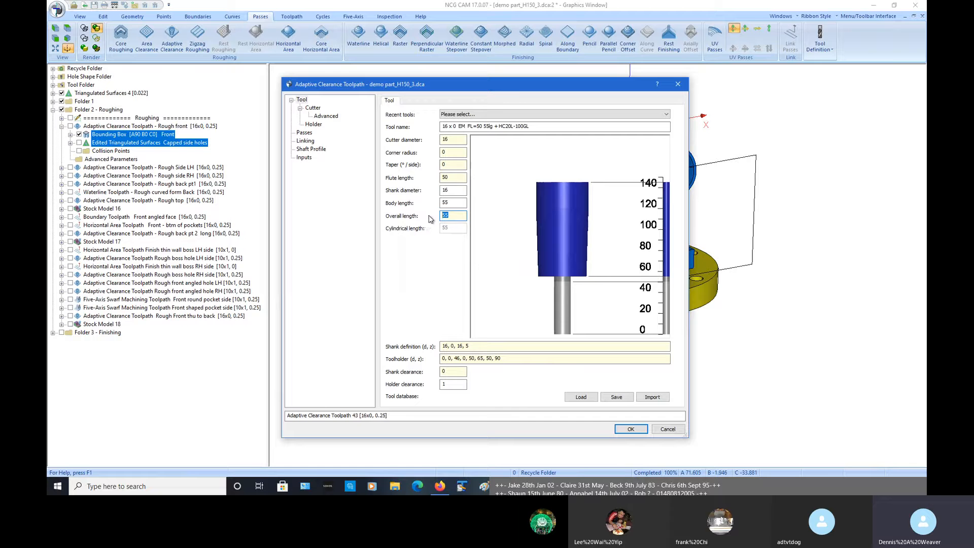
pyautogui.click(451, 177)
pyautogui.write('60')
pyautogui.click(369, 217)
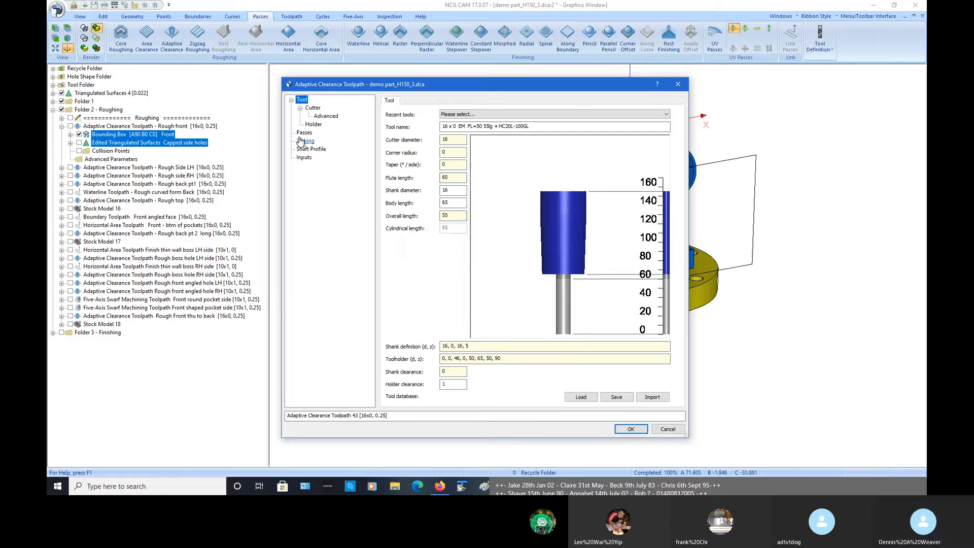
pyautogui.click(301, 141)
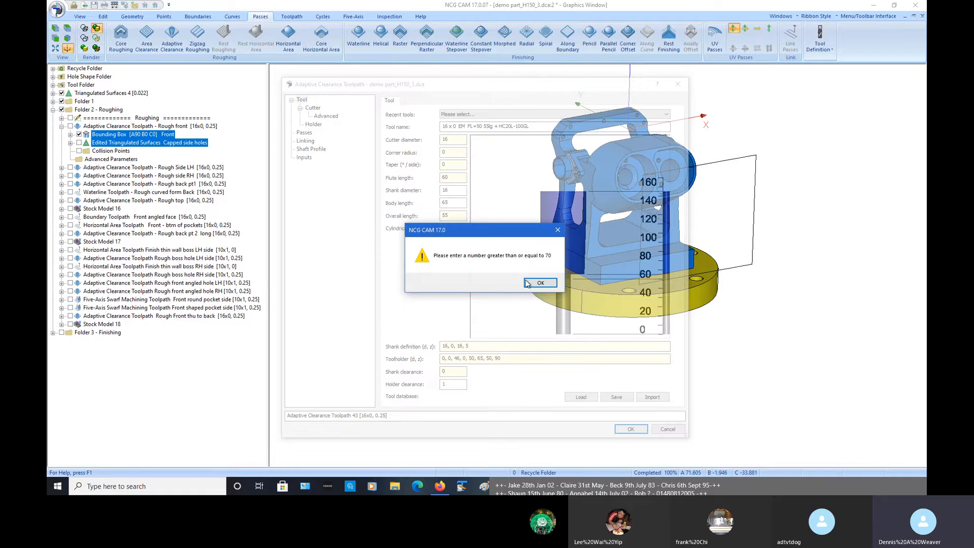
pyautogui.click(540, 283)
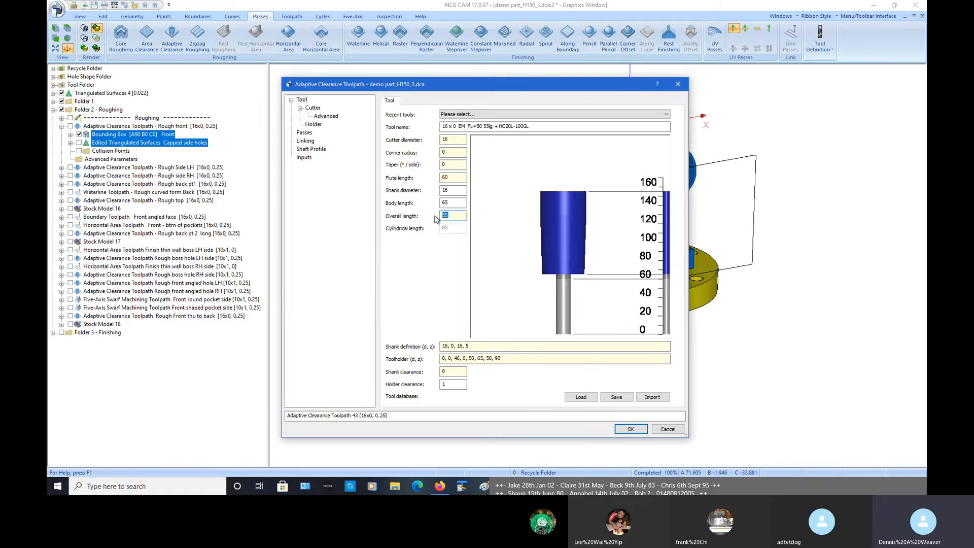
pyautogui.write('70')
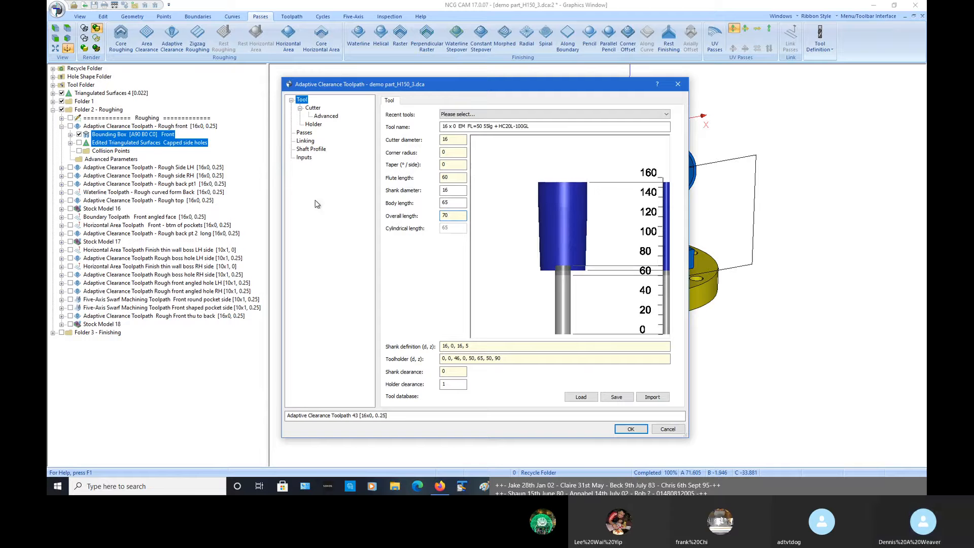
# Examine the toolholder's profile definition and holder clearance for the new toolpath
pyautogui.click(309, 126)
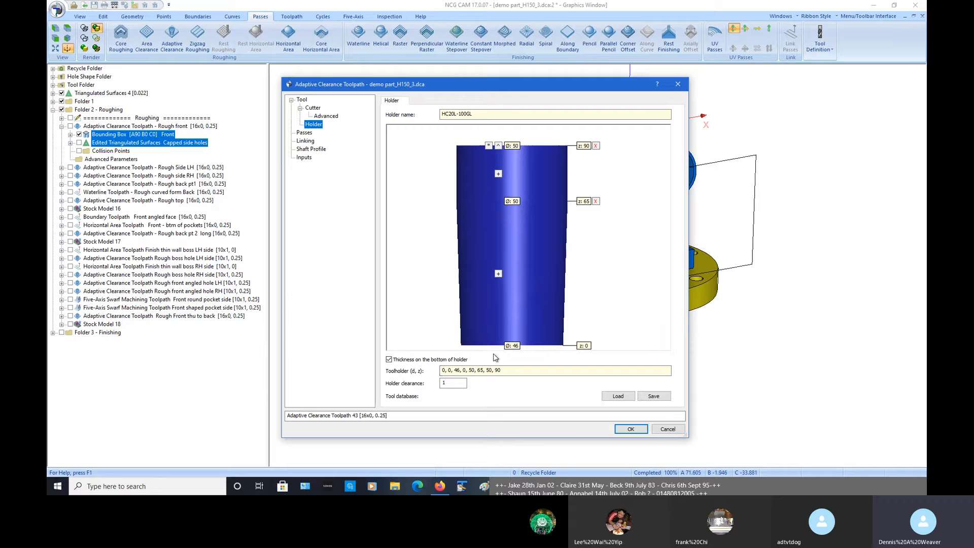
pyautogui.click(444, 370)
pyautogui.press('BackSpace')
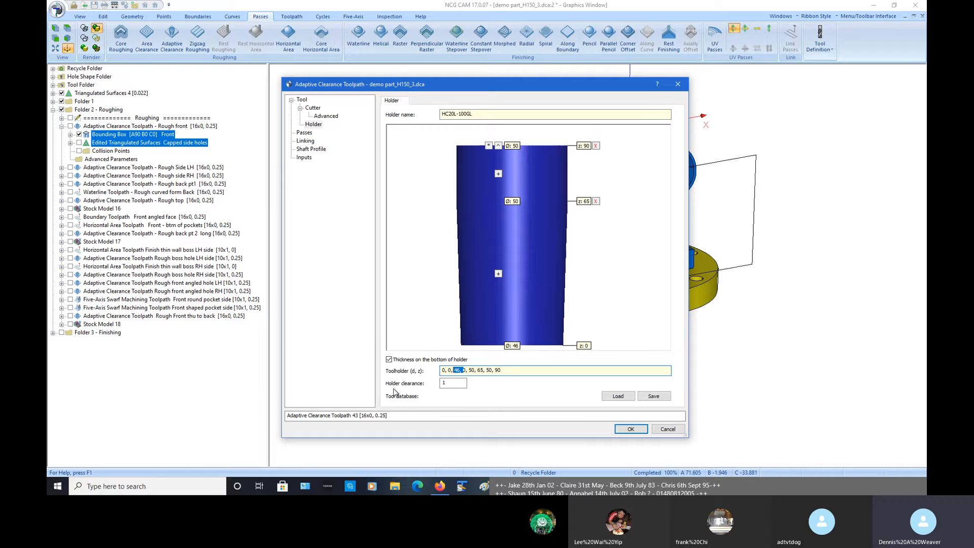
pyautogui.click(444, 383)
# Review the cutter dimensions and the advanced tool number, teeth and stepover settings, and discard the new toolpath
pyautogui.click(301, 100)
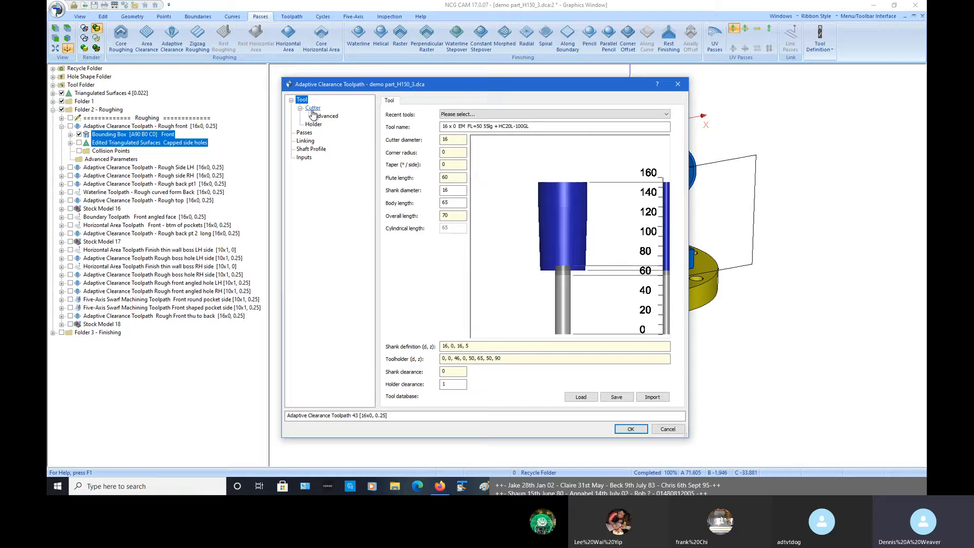
pyautogui.click(312, 108)
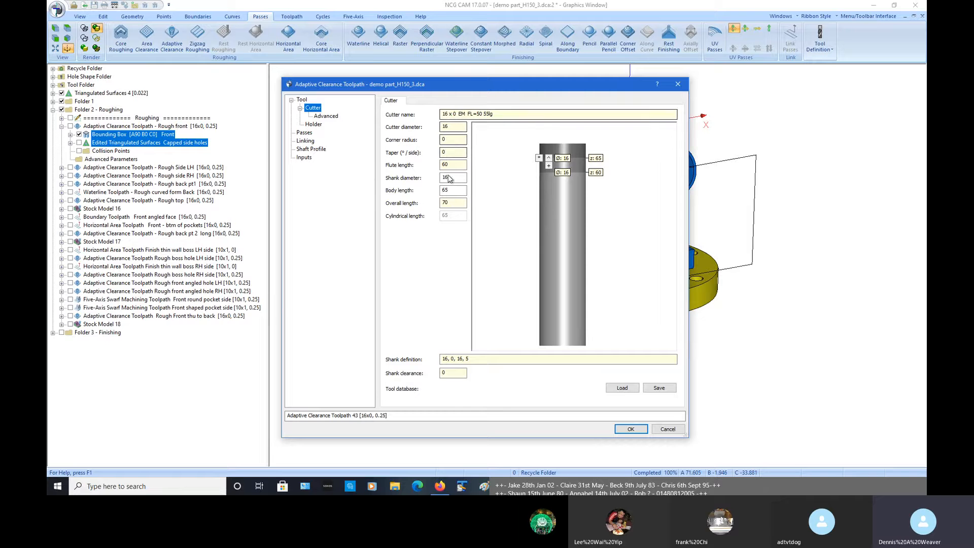
pyautogui.click(327, 116)
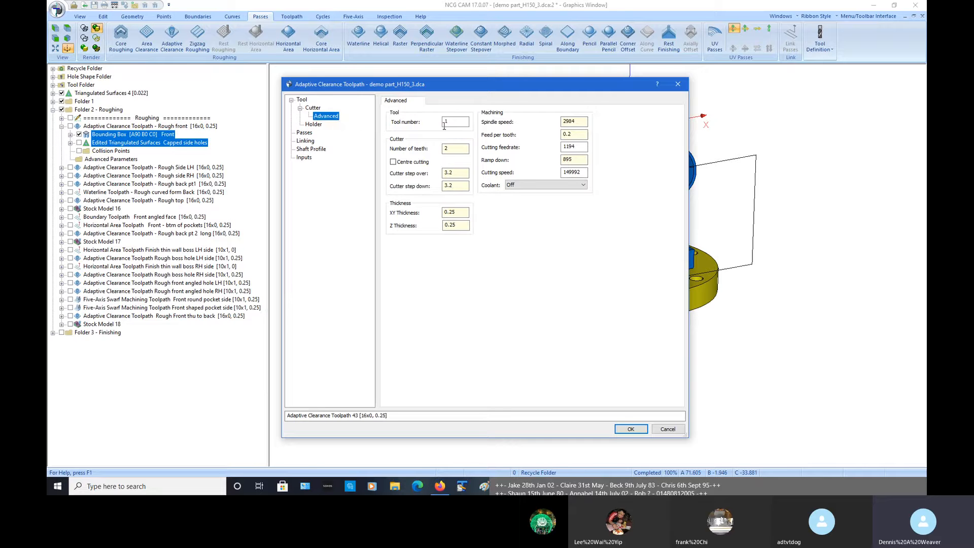
pyautogui.click(447, 124)
pyautogui.click(449, 151)
pyautogui.click(446, 173)
pyautogui.click(668, 430)
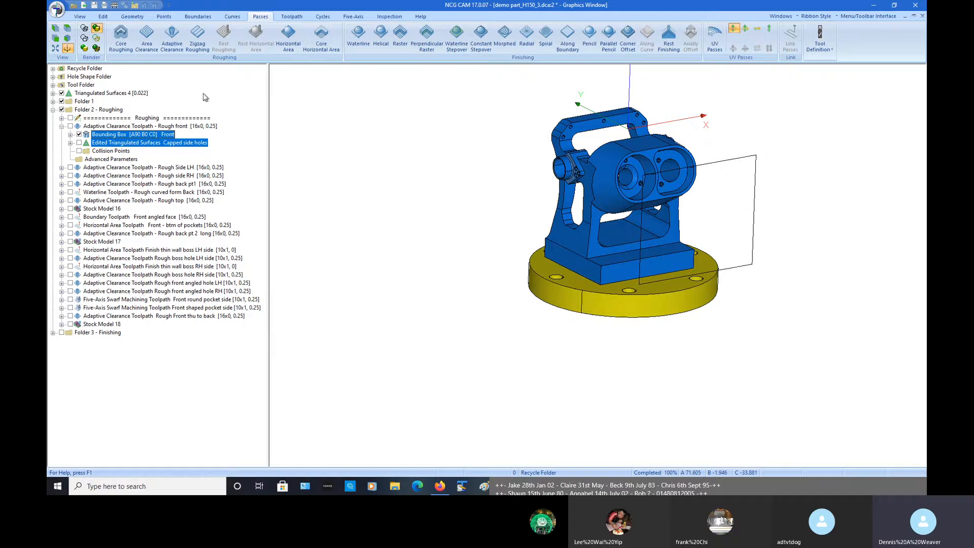
# Display the Rough front adaptive clearance toolpath and run its cutter animation, viewing the part from an oblique side angle
pyautogui.click(70, 125)
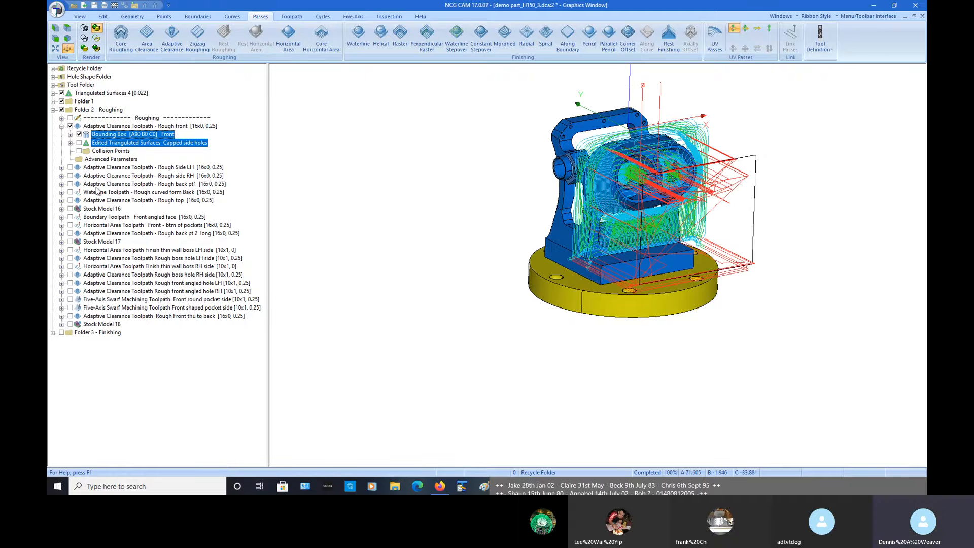
pyautogui.rightClick(178, 127)
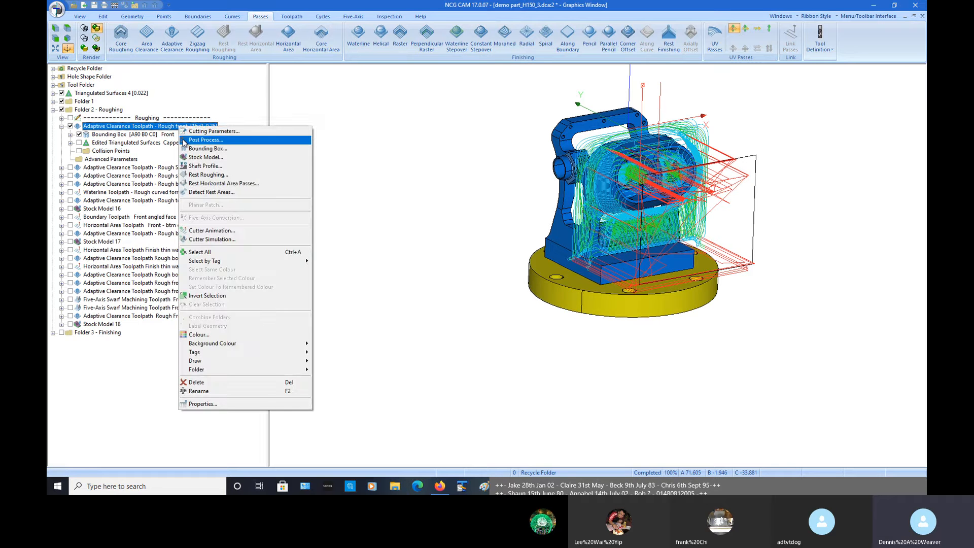
pyautogui.click(233, 231)
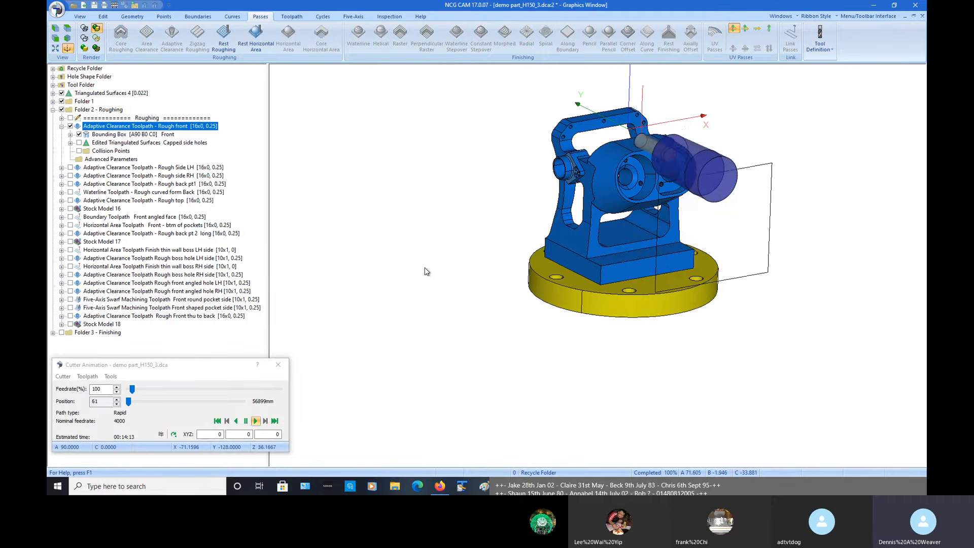
pyautogui.moveTo(424, 268); pyautogui.dragTo(483, 296)
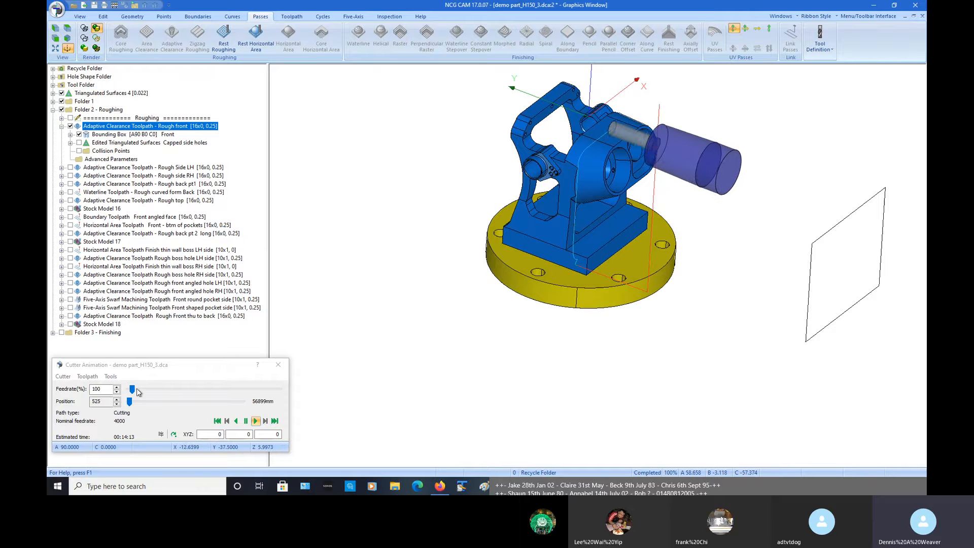
# Speed the cutter animation up to 376%, skip ahead to about position 10500, and play it backwards and forwards
pyautogui.moveTo(136, 389); pyautogui.dragTo(144, 391)
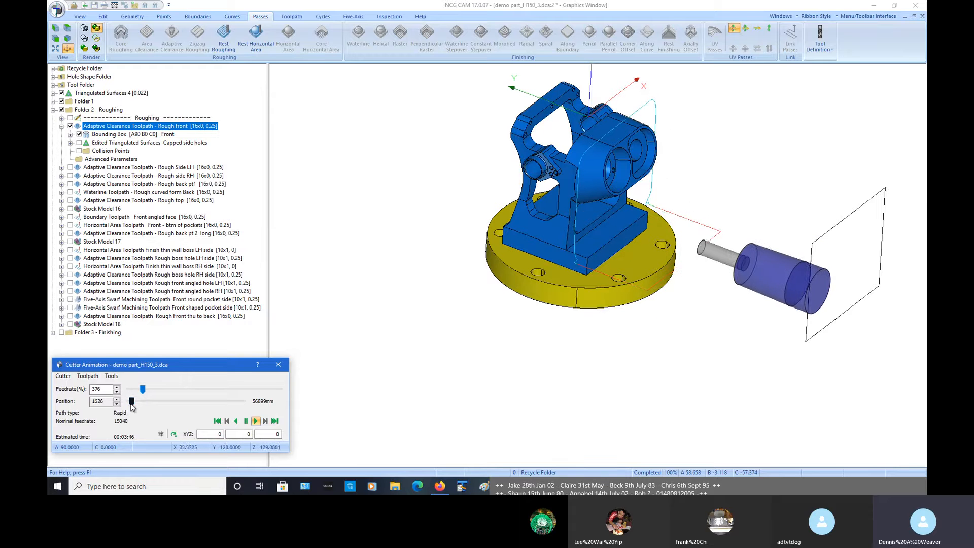
pyautogui.moveTo(130, 404); pyautogui.dragTo(149, 403)
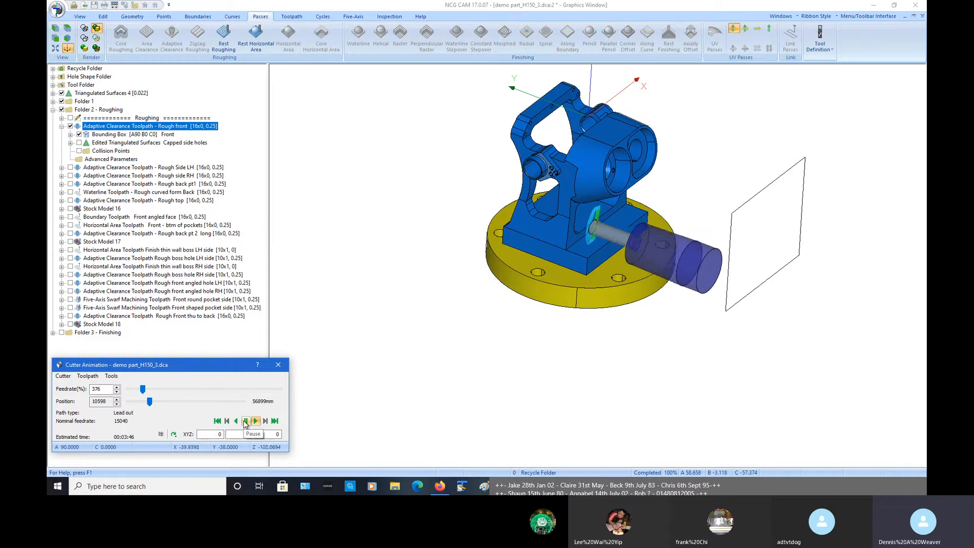
pyautogui.click(244, 421)
pyautogui.click(235, 421)
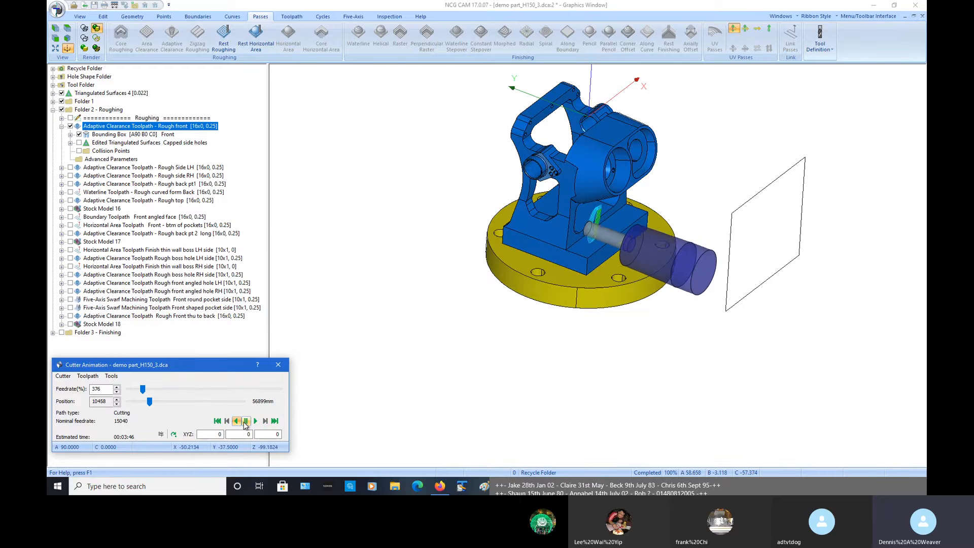
pyautogui.click(256, 421)
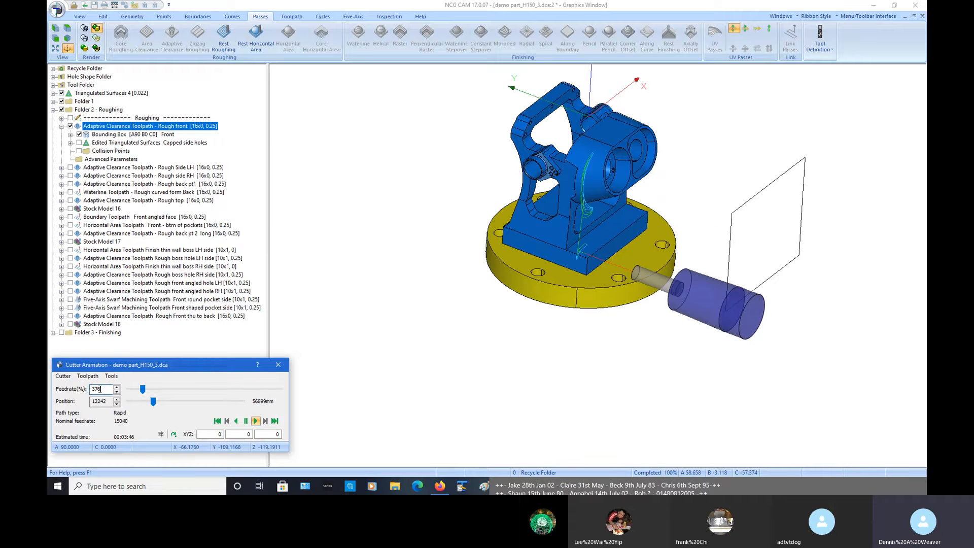
# Vary the cutter animation's feedrate from 368% down to 73% and back up to 120% while it plays
pyautogui.doubleClick(100, 389)
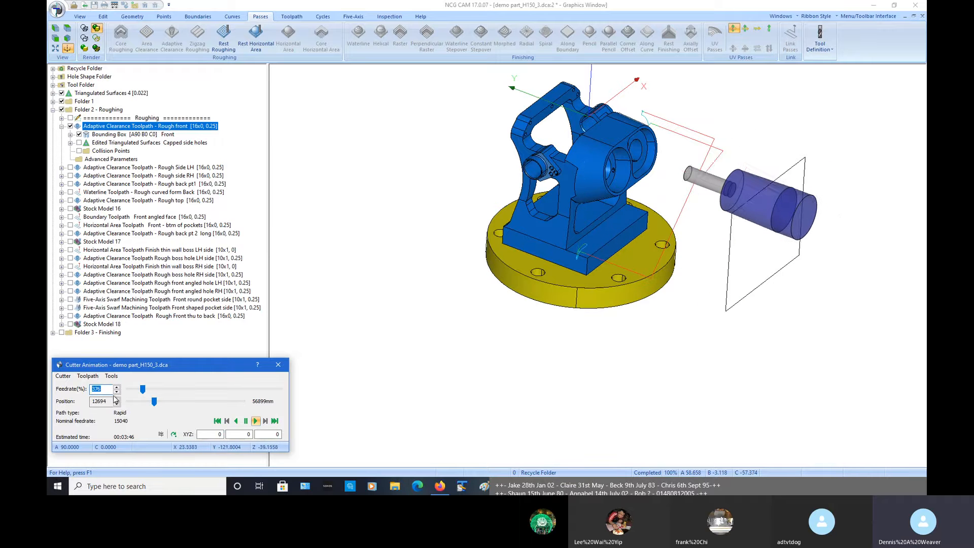
pyautogui.write('368')
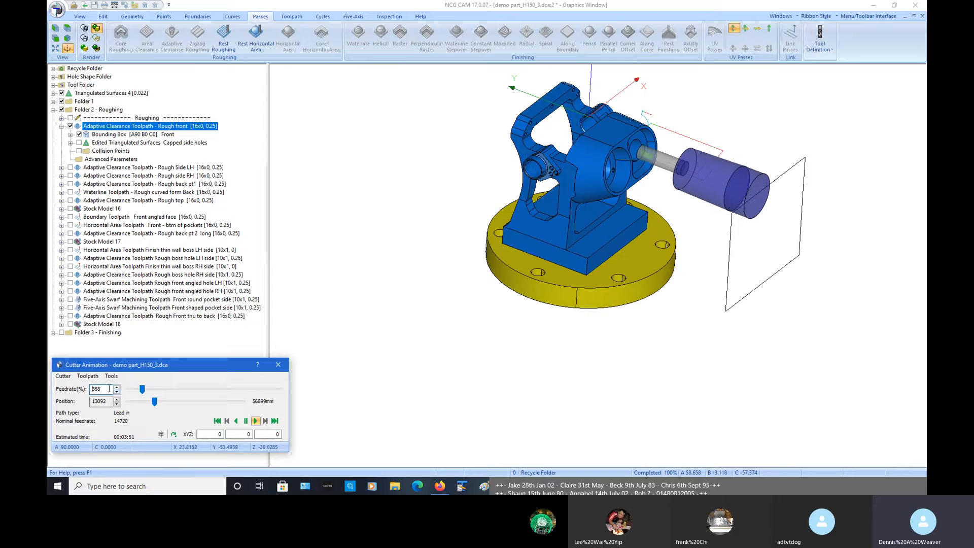
pyautogui.moveTo(105, 389); pyautogui.dragTo(91, 389)
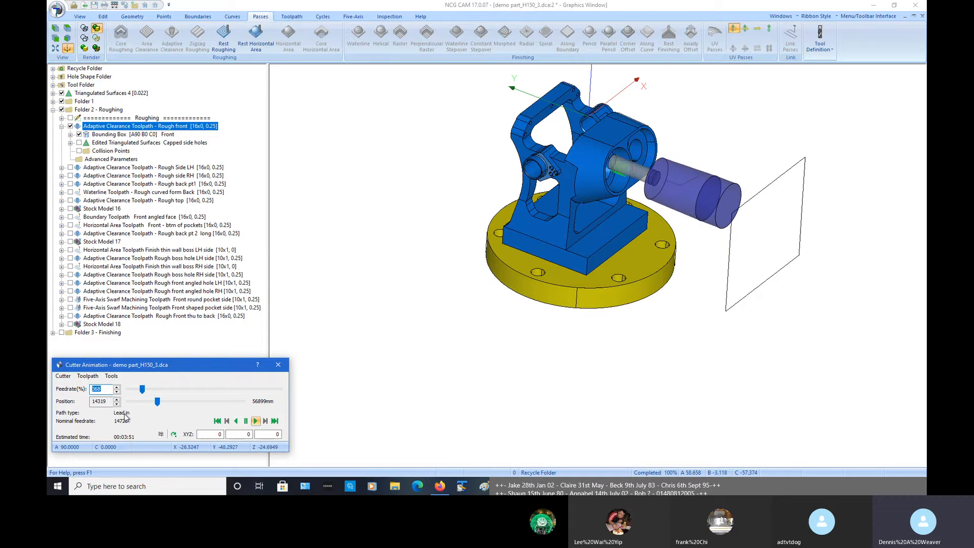
pyautogui.click(109, 388)
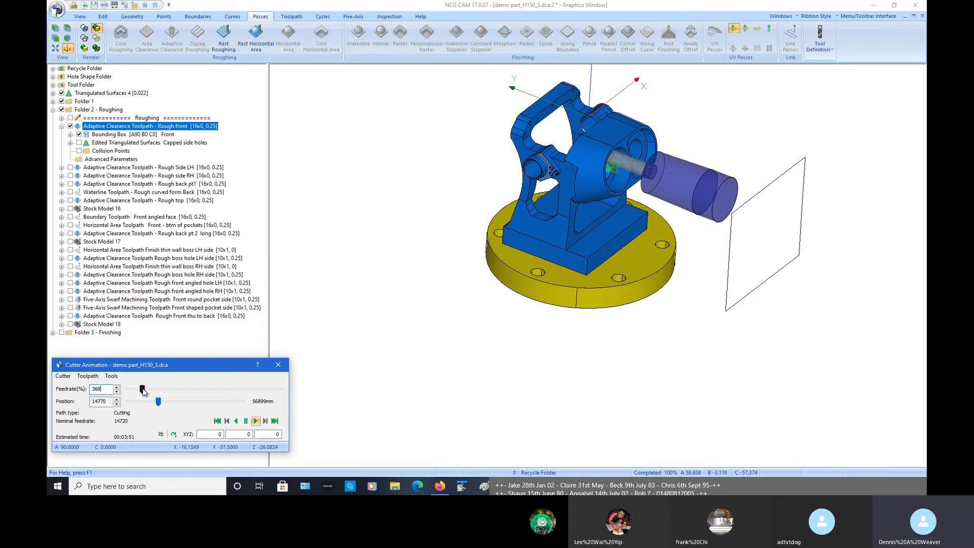
pyautogui.moveTo(137, 389); pyautogui.dragTo(132, 389)
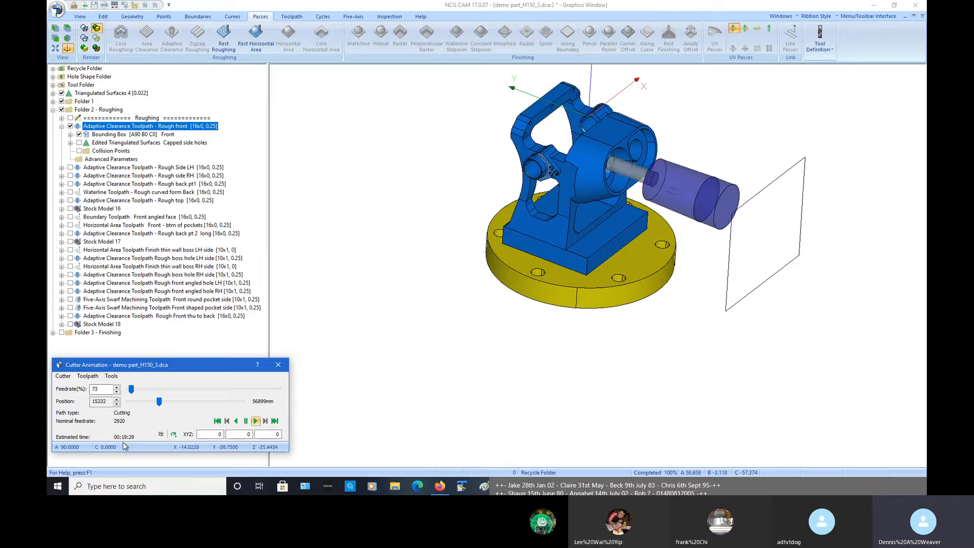
pyautogui.click(118, 387)
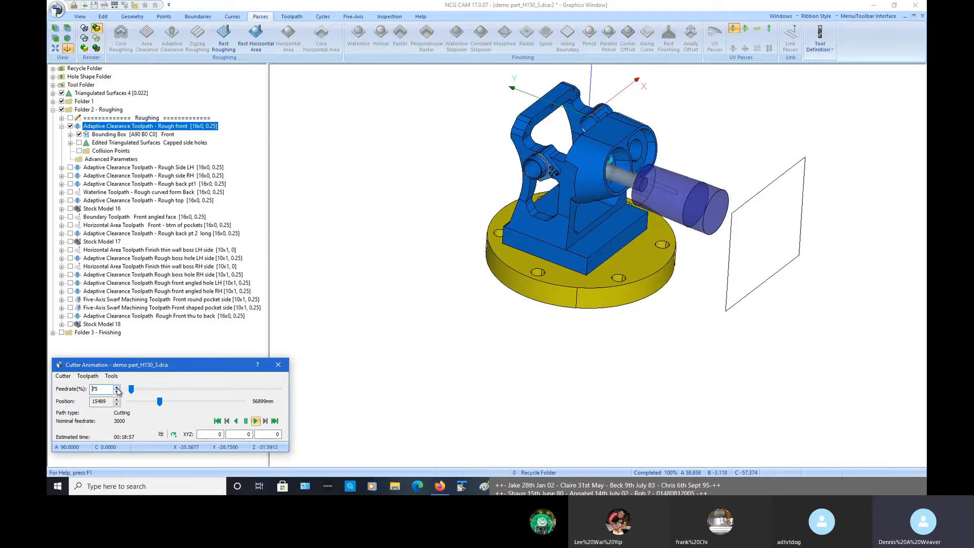
pyautogui.click(117, 387)
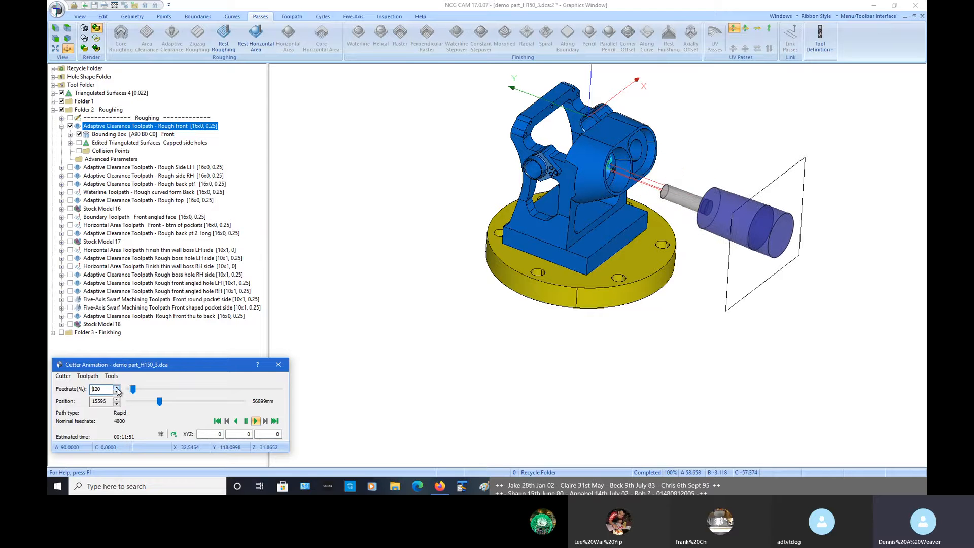
# Lower the cutter animation's feedrate to 100%, let it play on, and end the animation
pyautogui.click(116, 392)
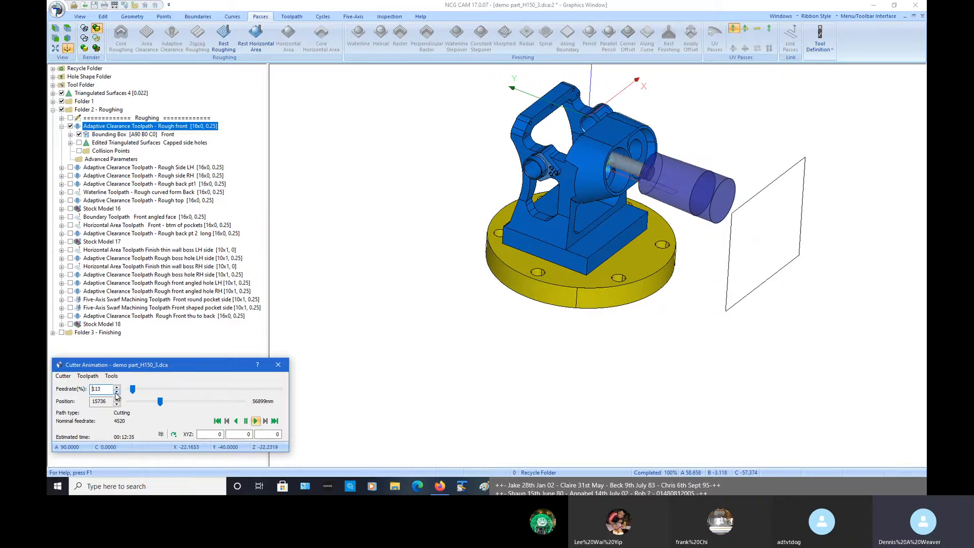
pyautogui.click(116, 393)
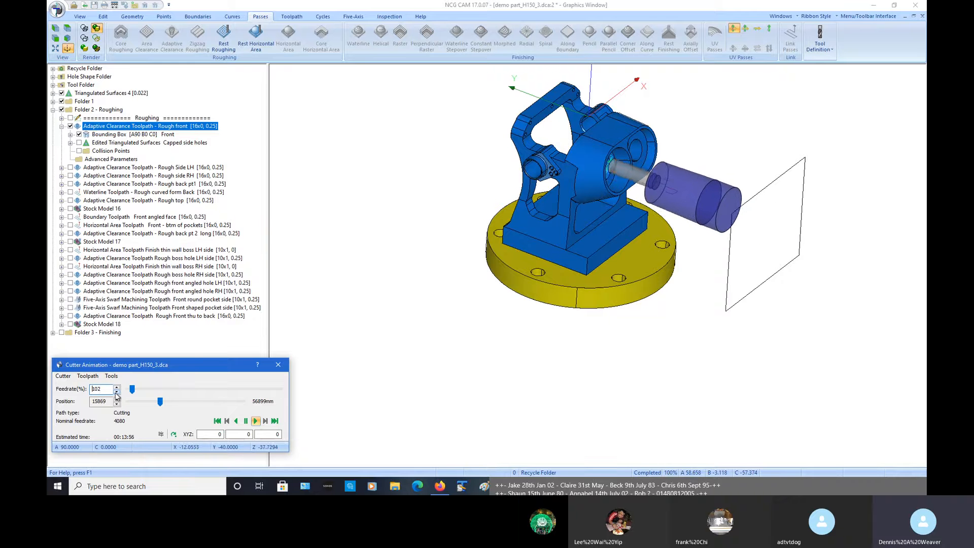
pyautogui.click(116, 393)
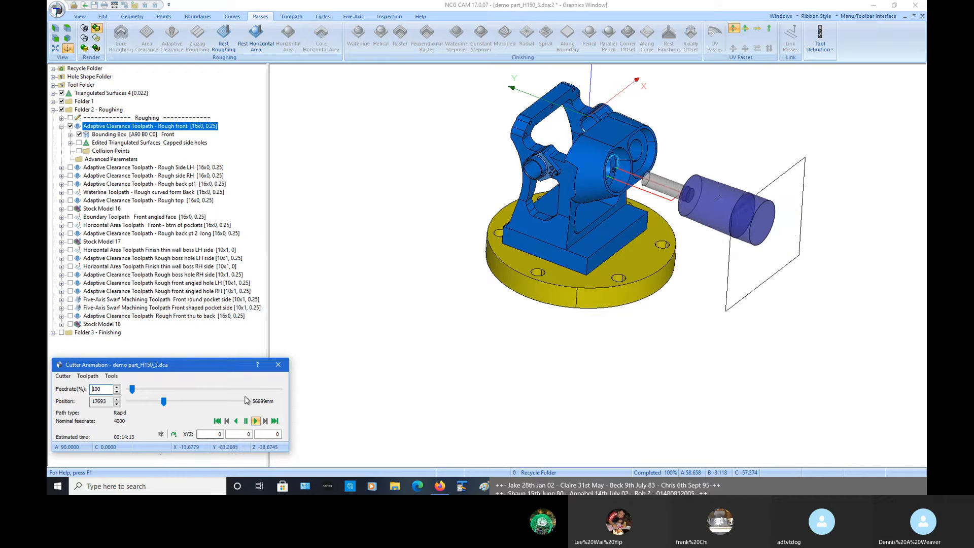
pyautogui.click(278, 365)
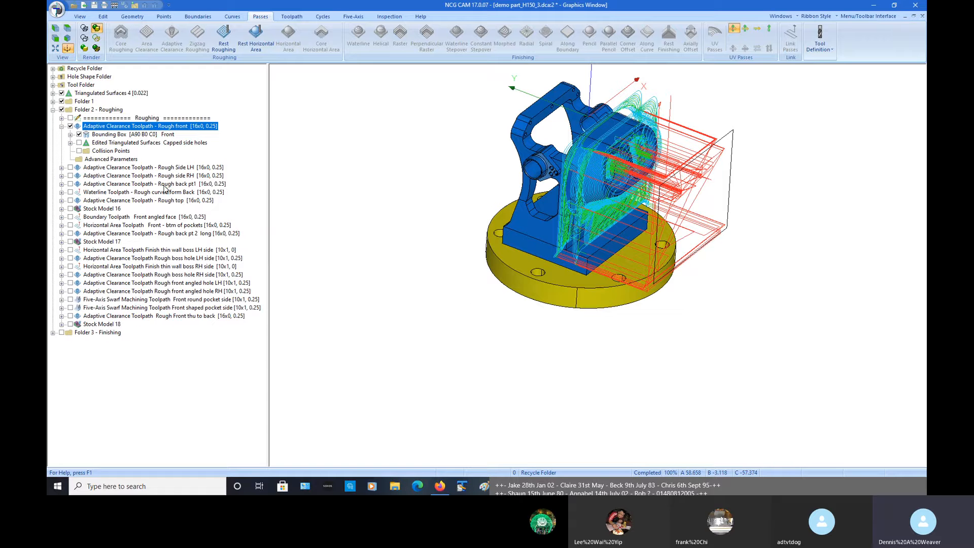
# Display the Rough Side LH adaptive clearance toolpath together with its Side LH bounding box and view them around the part
pyautogui.moveTo(585, 314); pyautogui.dragTo(583, 294, button='middle')
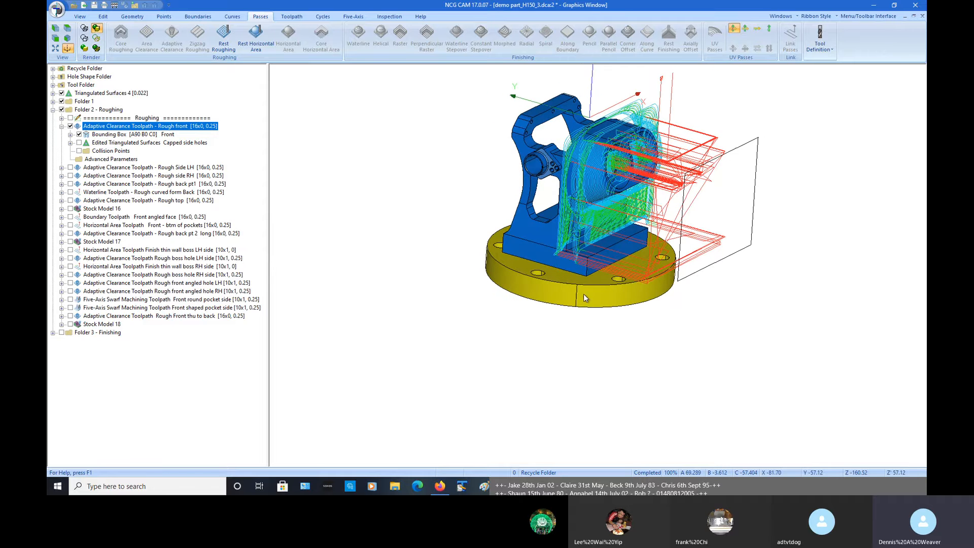
pyautogui.click(61, 125)
pyautogui.click(70, 135)
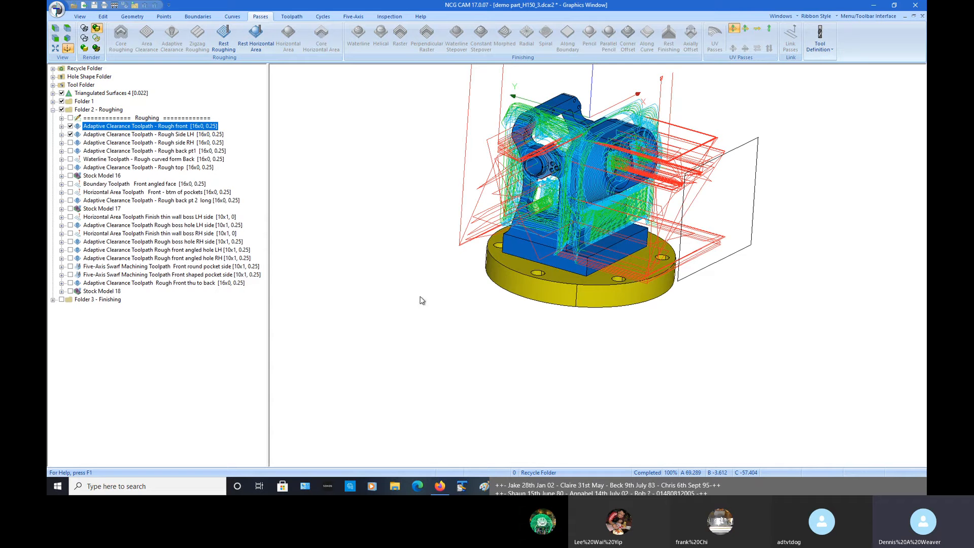
pyautogui.moveTo(421, 300); pyautogui.dragTo(492, 322, button='middle')
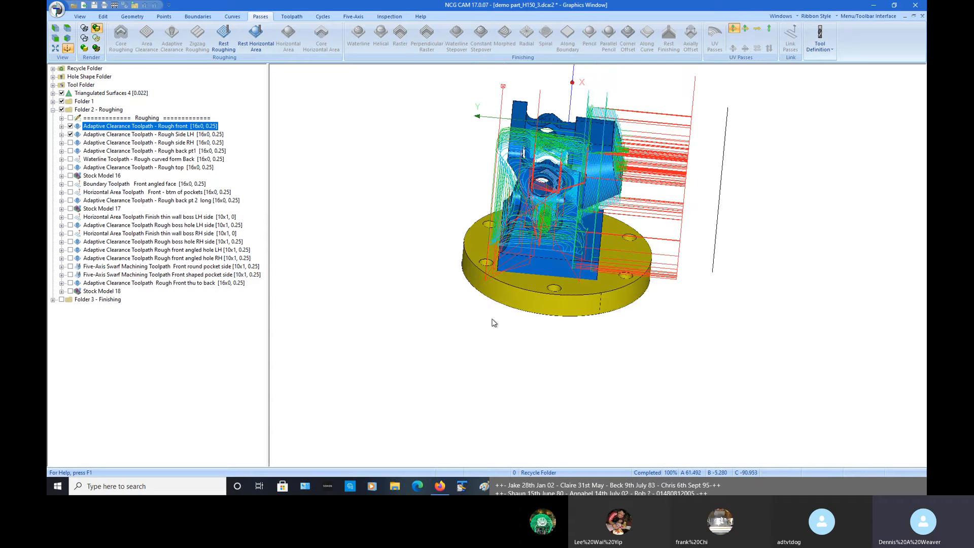
pyautogui.click(62, 135)
pyautogui.click(79, 143)
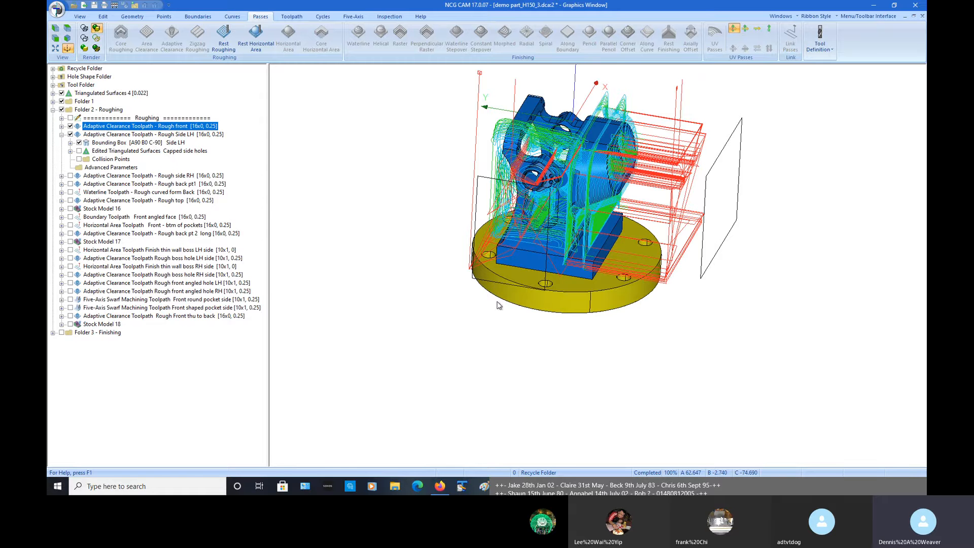
pyautogui.moveTo(497, 303); pyautogui.dragTo(325, 211, button='middle')
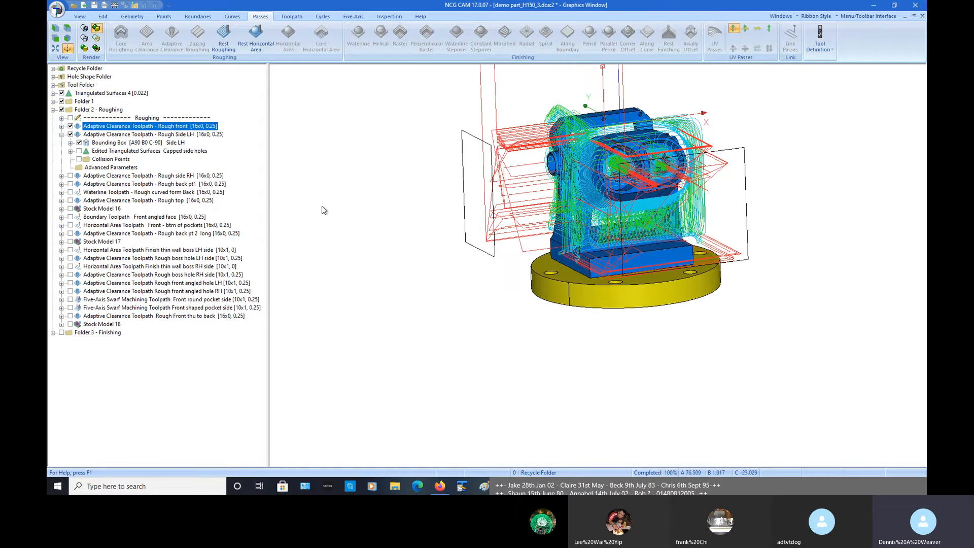
# Display the Rough side RH adaptive clearance toolpath and its Side RH bounding box
pyautogui.click(61, 176)
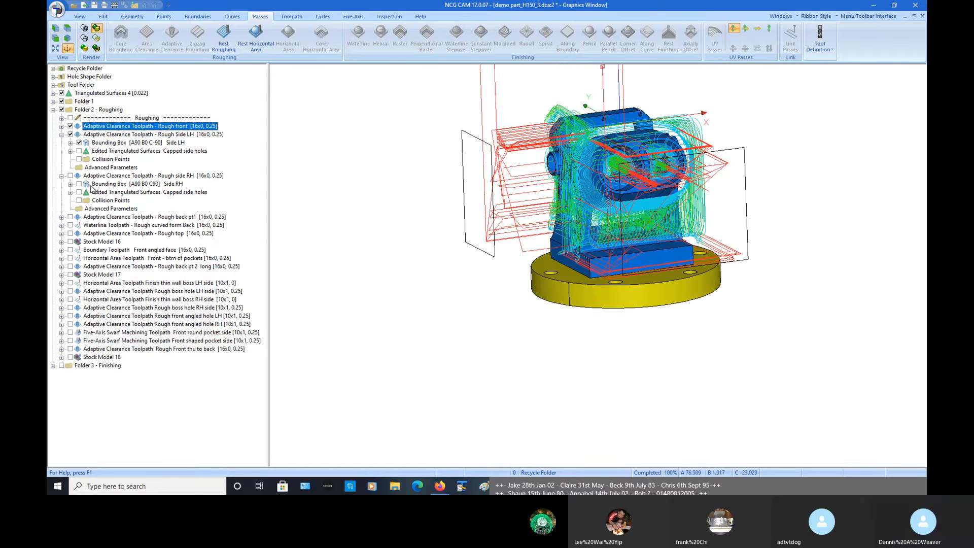
pyautogui.click(79, 184)
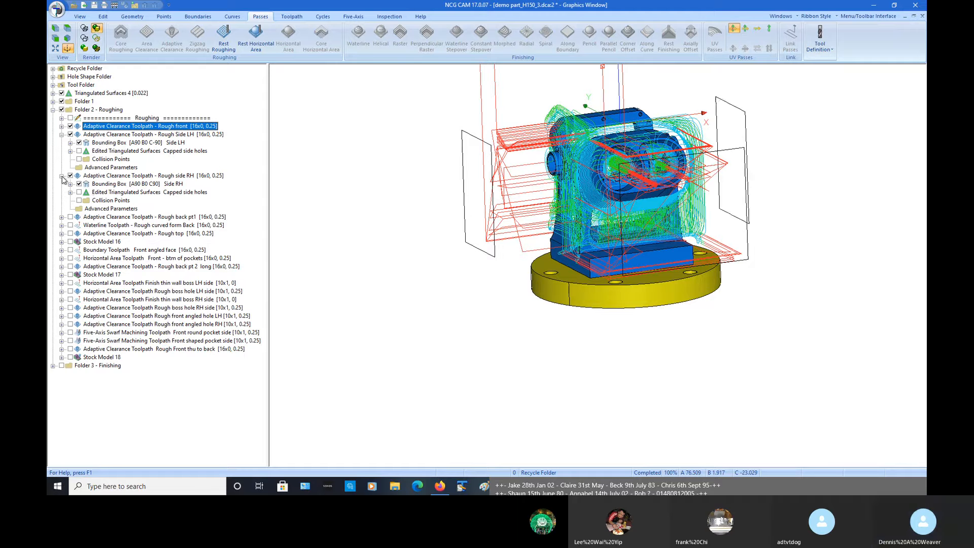
pyautogui.click(61, 176)
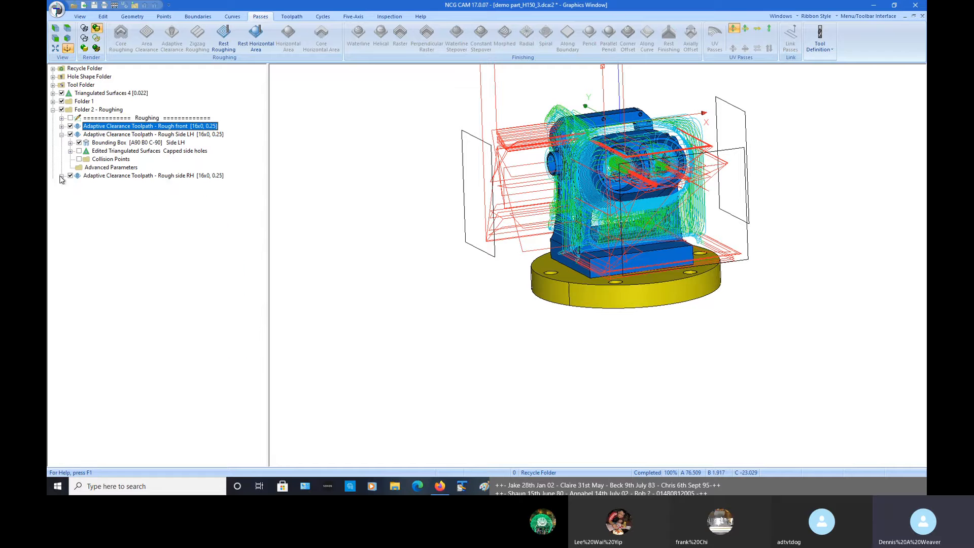
pyautogui.click(61, 135)
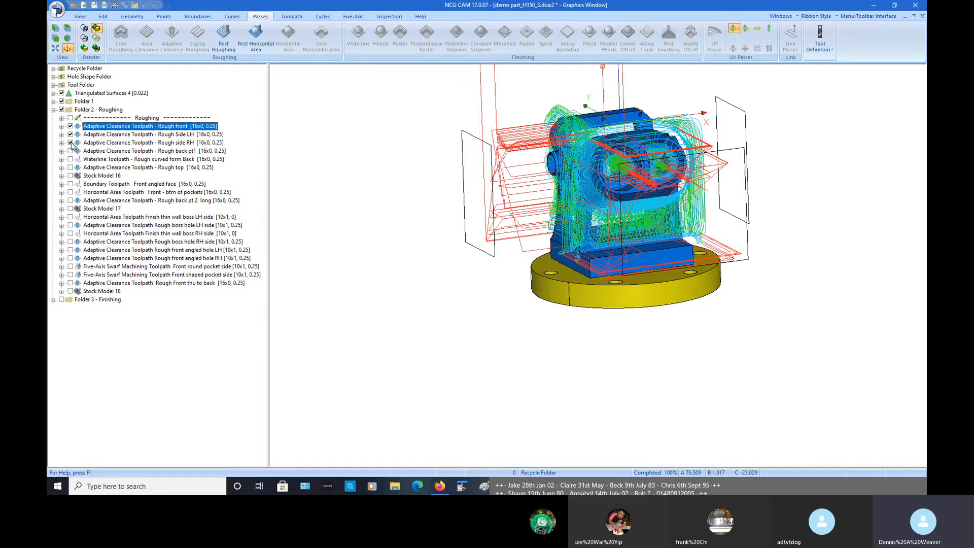
# Hide the Rough front and Rough side RH toolpaths, keeping only Rough Side LH displayed
pyautogui.click(70, 135)
pyautogui.click(70, 126)
pyautogui.click(70, 143)
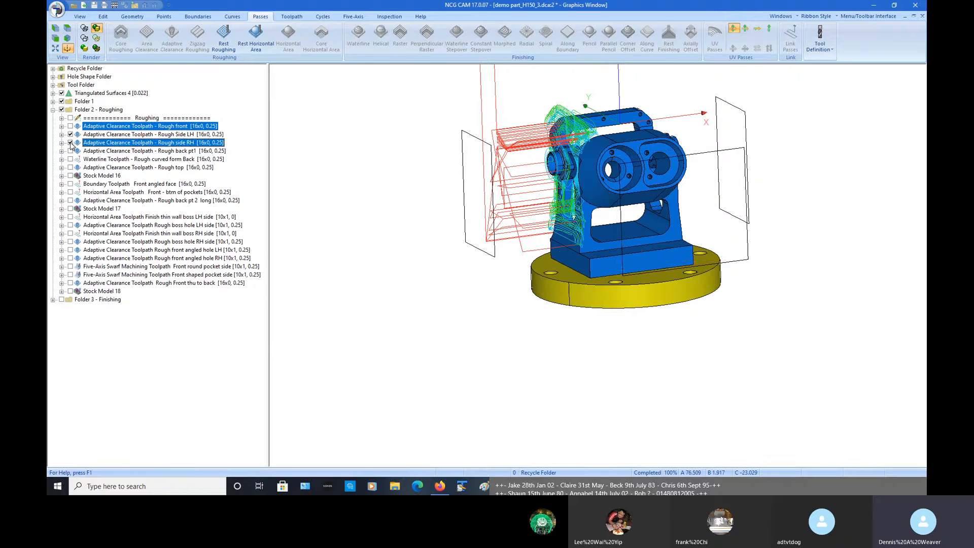
# Copy the parameters of all pages from the Rough Side LH toolpath's properties, leaving the toolpath itself unedited
pyautogui.click(96, 135)
pyautogui.rightClick(102, 135)
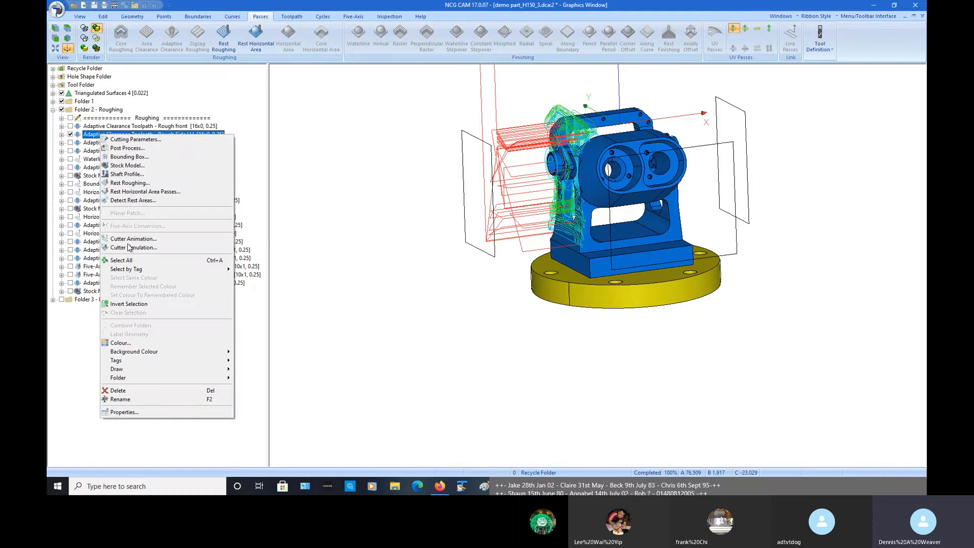
pyautogui.click(150, 413)
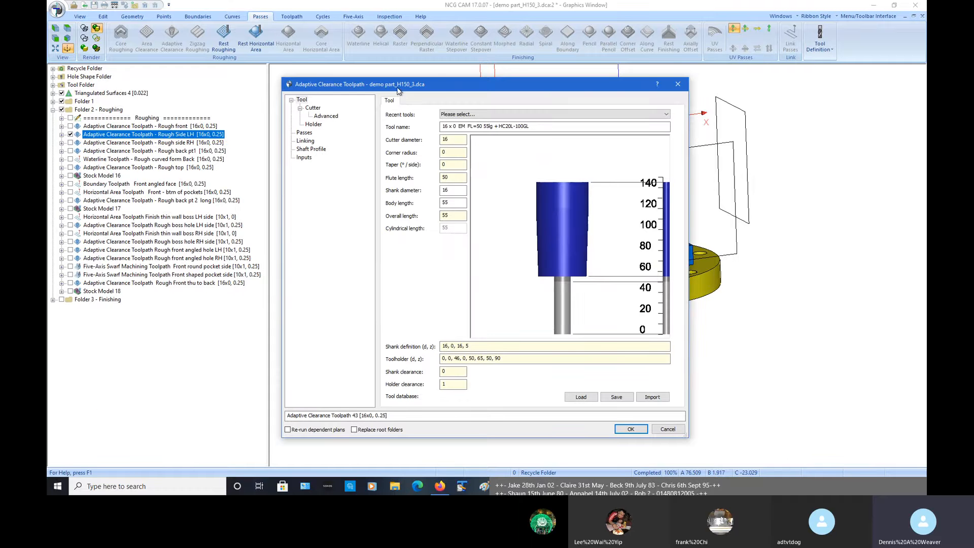
pyautogui.rightClick(446, 89)
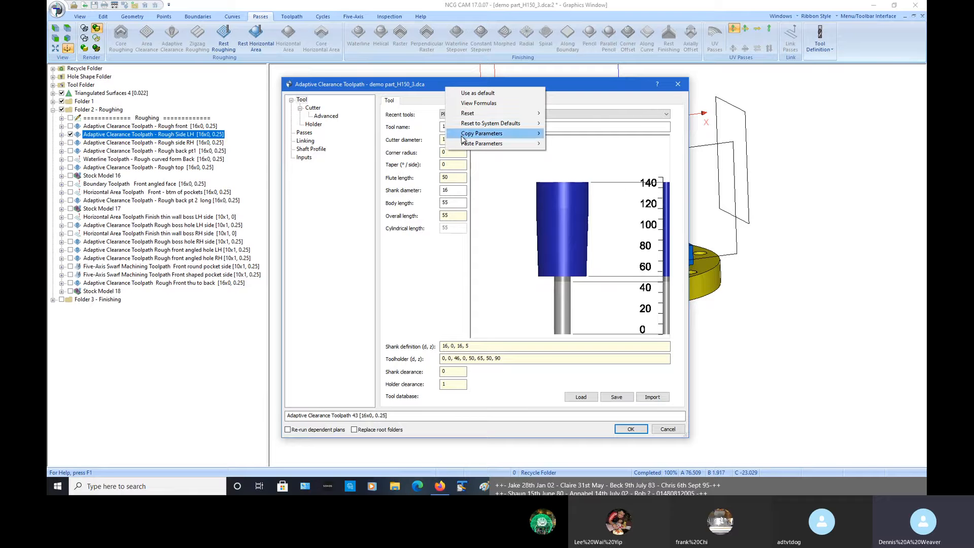
pyautogui.moveTo(503, 138)
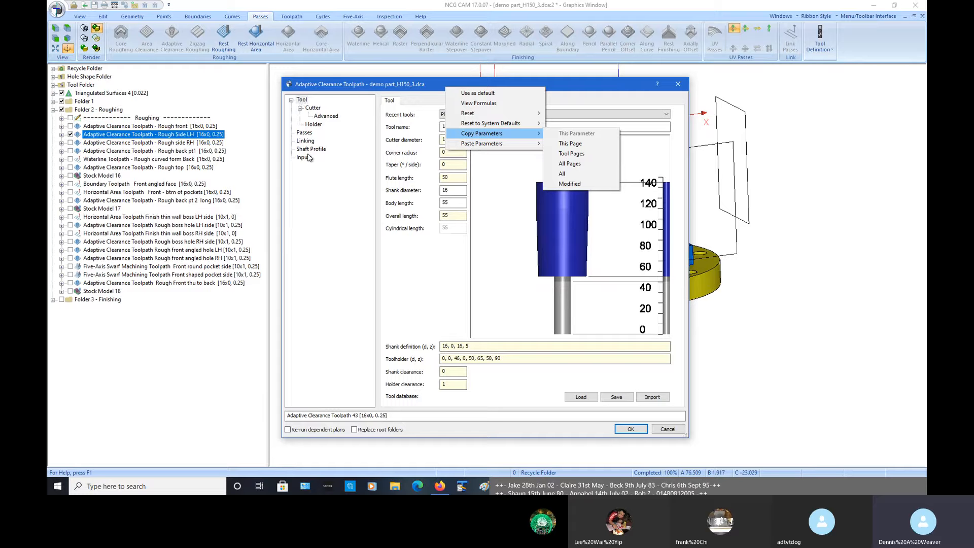
pyautogui.click(558, 167)
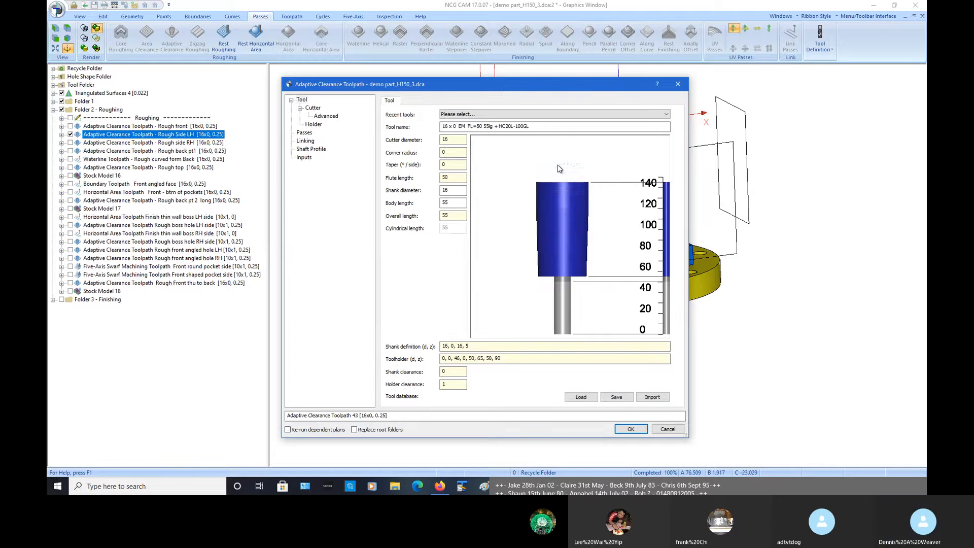
pyautogui.click(660, 432)
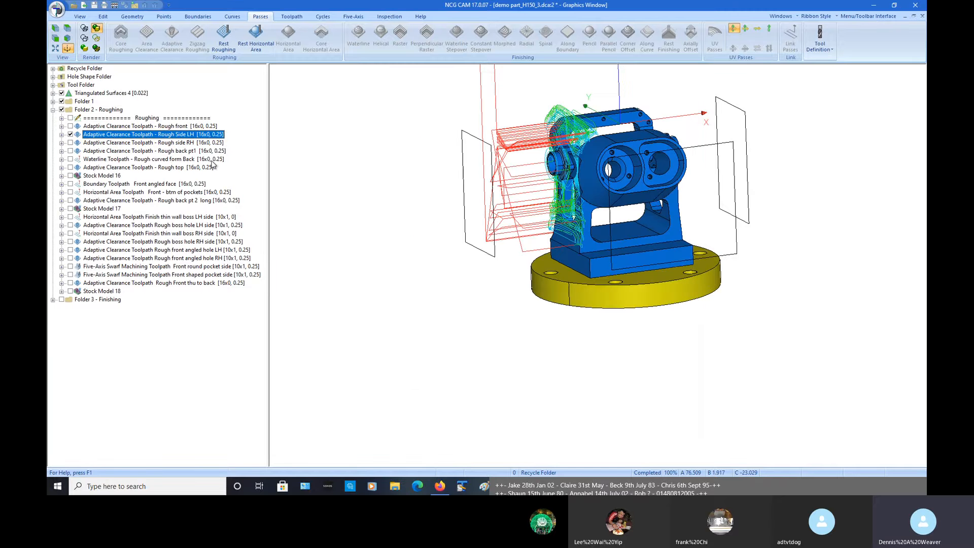
# Start an adaptive clearance toolpath from the Side RH bounding box and capped side holes surfaces, paste the copied parameters by formula, and discard it
pyautogui.click(62, 143)
pyautogui.click(100, 160)
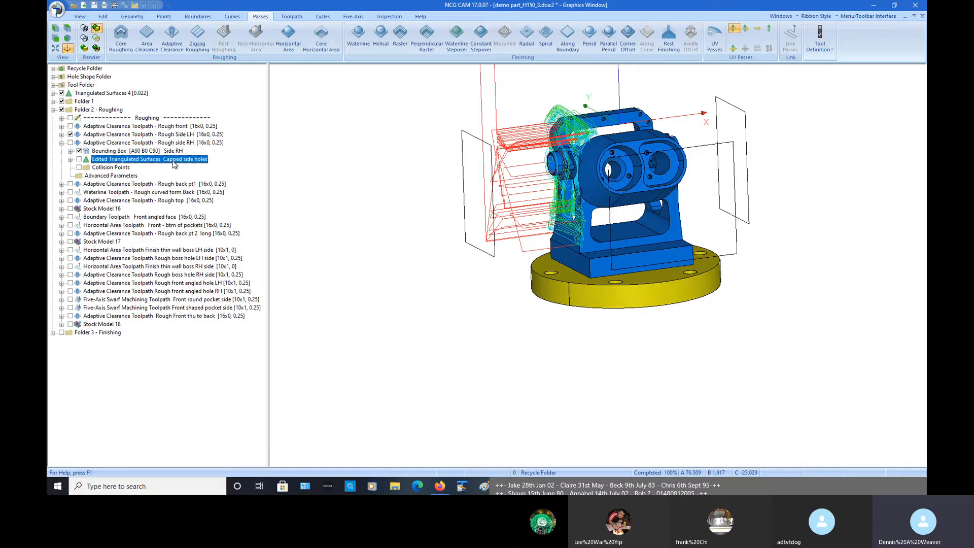
pyautogui.keyDown('ctrl'); pyautogui.click(146, 151); pyautogui.keyUp('ctrl')
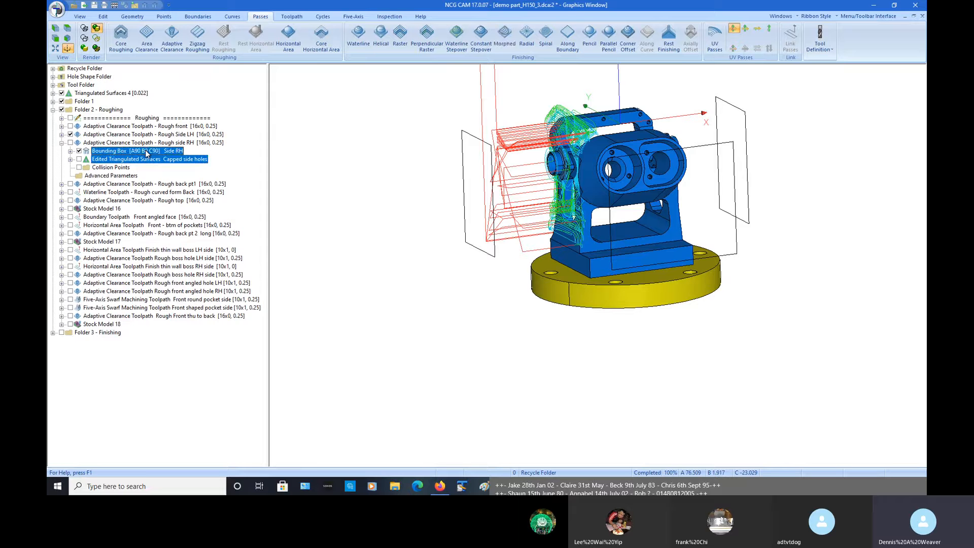
pyautogui.rightClick(146, 152)
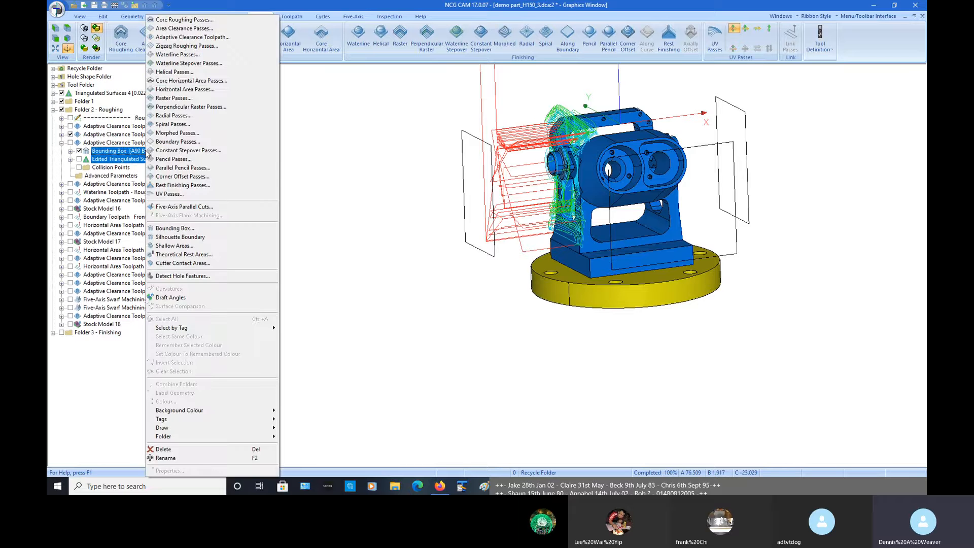
pyautogui.click(196, 40)
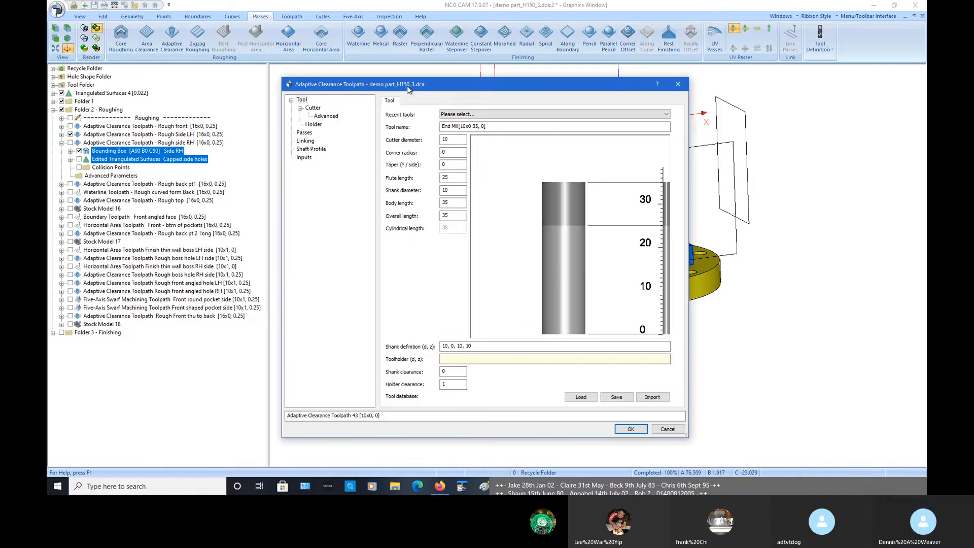
pyautogui.rightClick(451, 84)
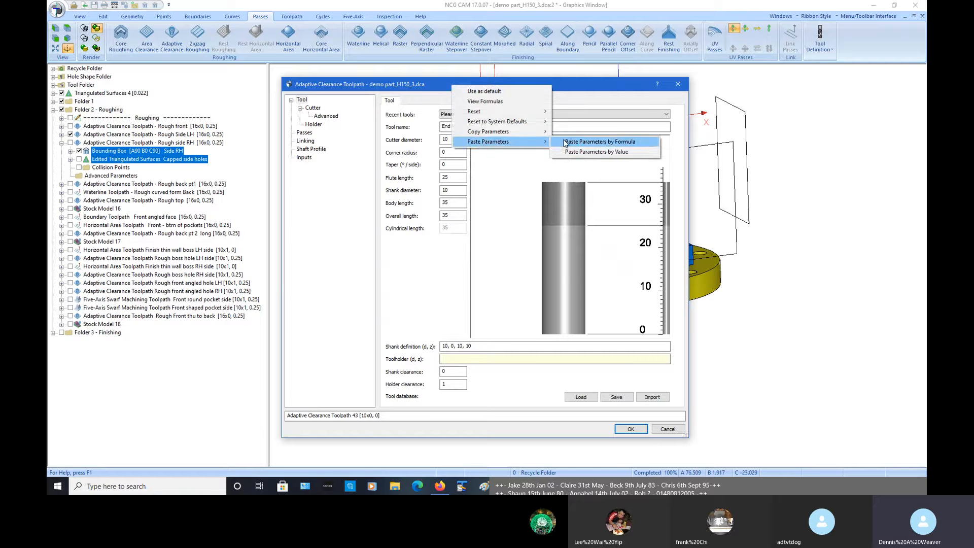
pyautogui.click(564, 141)
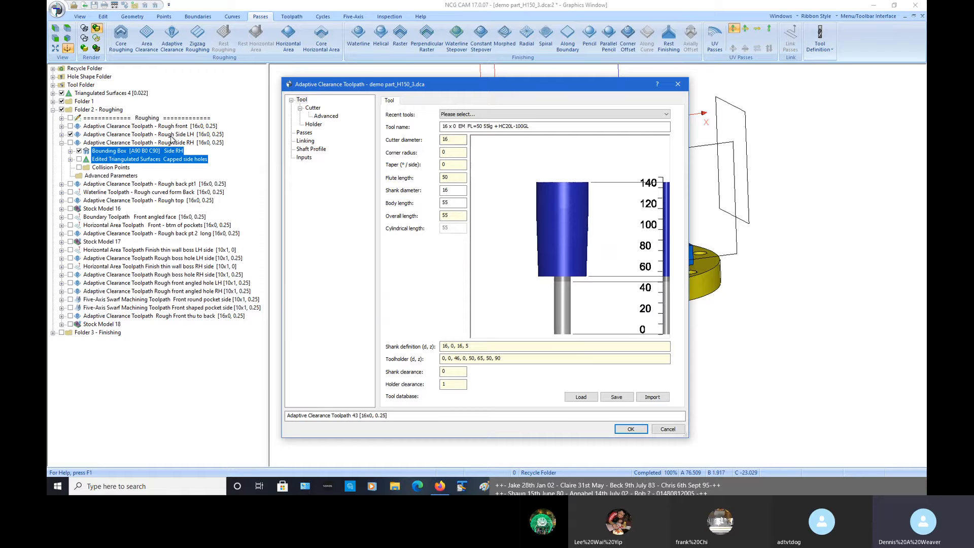
pyautogui.click(679, 432)
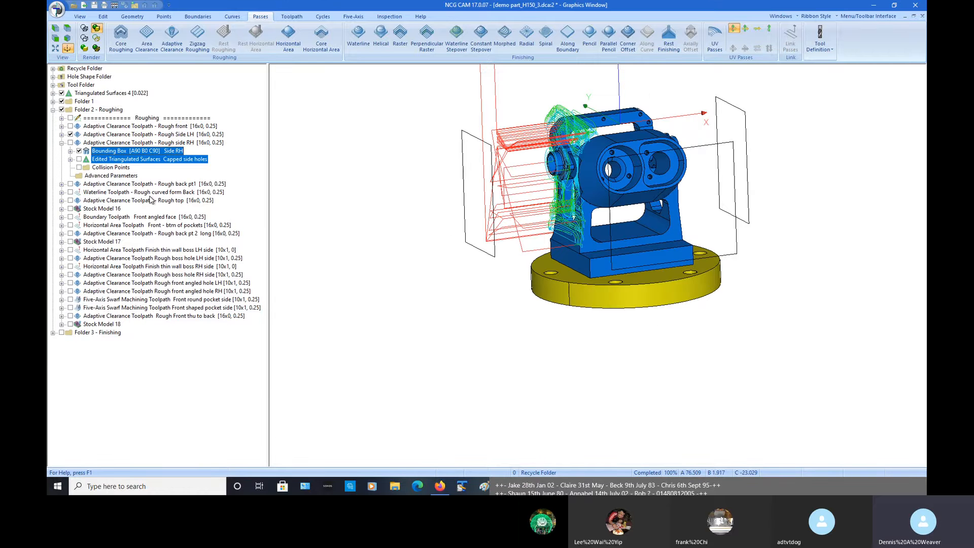
# Display the Rough side RH toolpath alongside Rough Side LH and view both sides of the part up close
pyautogui.click(70, 143)
pyautogui.click(61, 143)
pyautogui.moveTo(656, 276)
pyautogui.mouseDown(button='middle')
pyautogui.moveTo(463, 283)
pyautogui.moveTo(720, 290)
pyautogui.moveTo(668, 299)
pyautogui.moveTo(659, 281)
pyautogui.moveTo(670, 276)
pyautogui.mouseUp(button='middle')
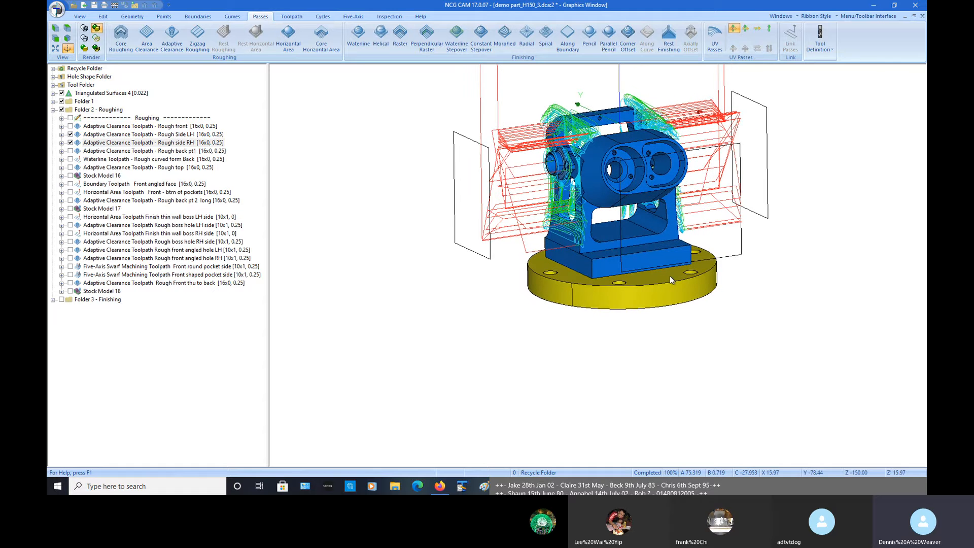
pyautogui.scroll(-1, 670, 276)
pyautogui.scroll(2, 644, 139)
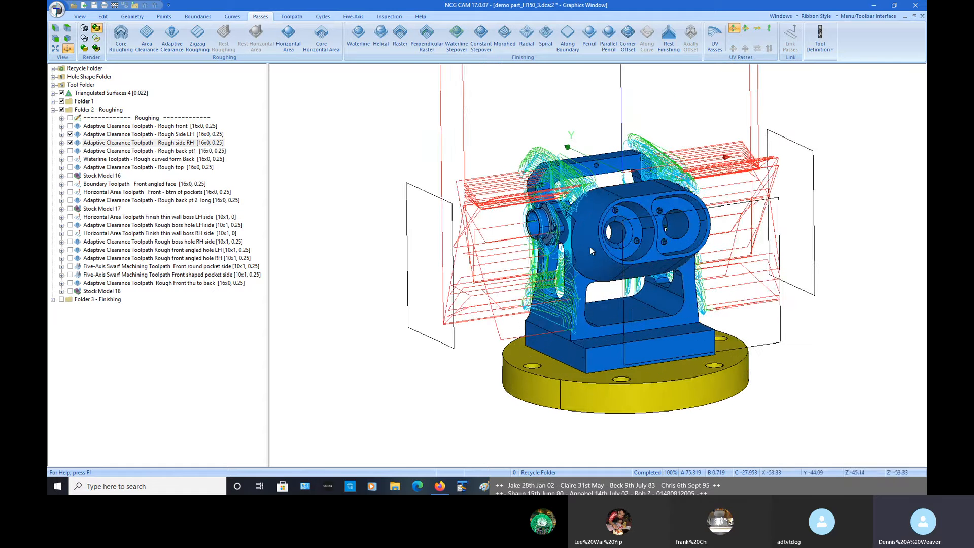
pyautogui.moveTo(591, 250); pyautogui.dragTo(618, 259, button='middle')
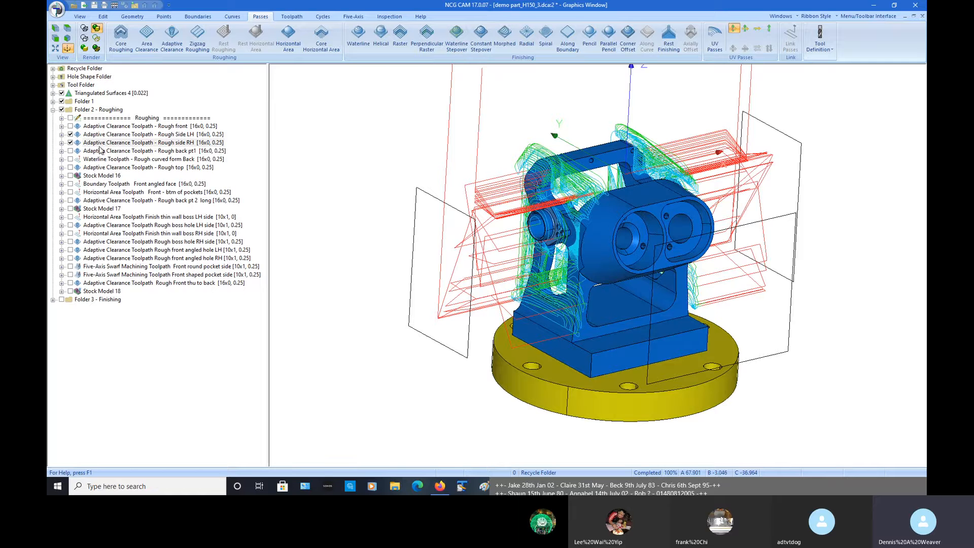
# Display the Rough front and Rough back pt1 toolpaths as well and view all four roughing directions around the part
pyautogui.click(69, 140)
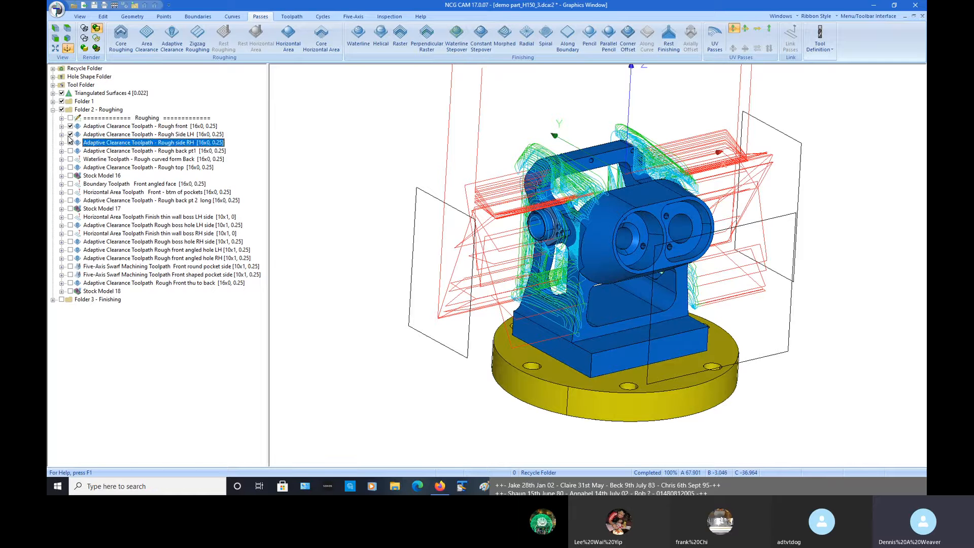
pyautogui.click(70, 143)
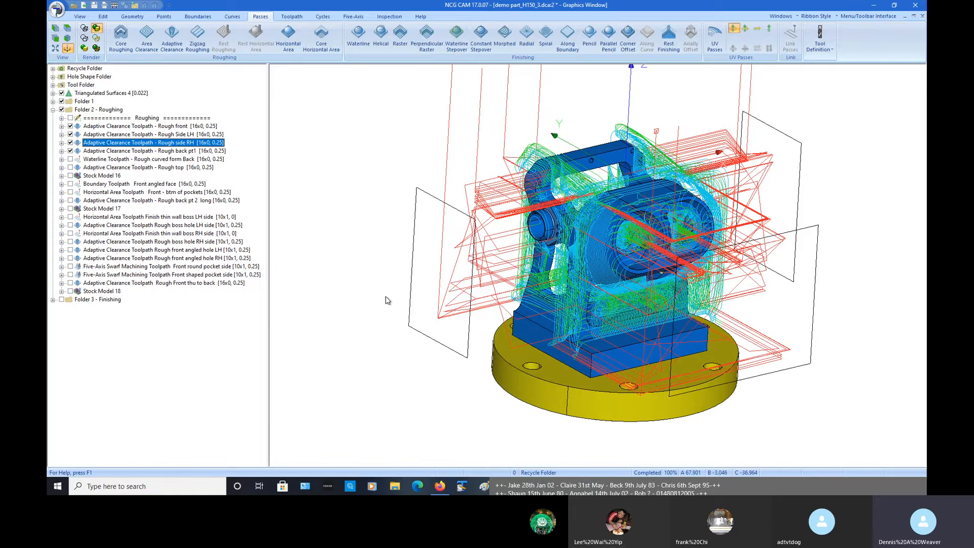
pyautogui.moveTo(487, 337)
pyautogui.mouseDown(button='middle')
pyautogui.moveTo(634, 335)
pyautogui.moveTo(487, 345)
pyautogui.mouseUp(button='middle')
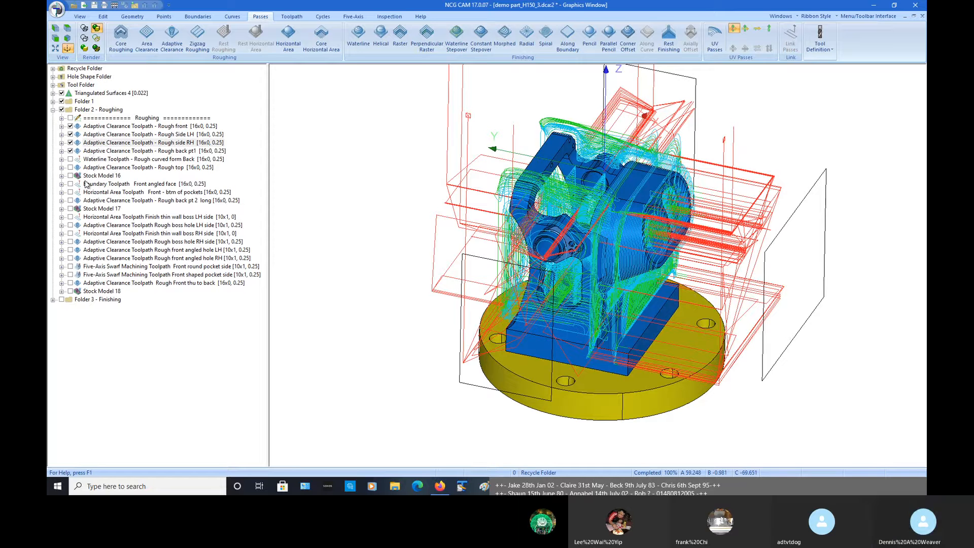
# Hide the Rough back pt1, Rough side RH and Rough Side LH toolpaths, keeping Rough front displayed
pyautogui.click(70, 151)
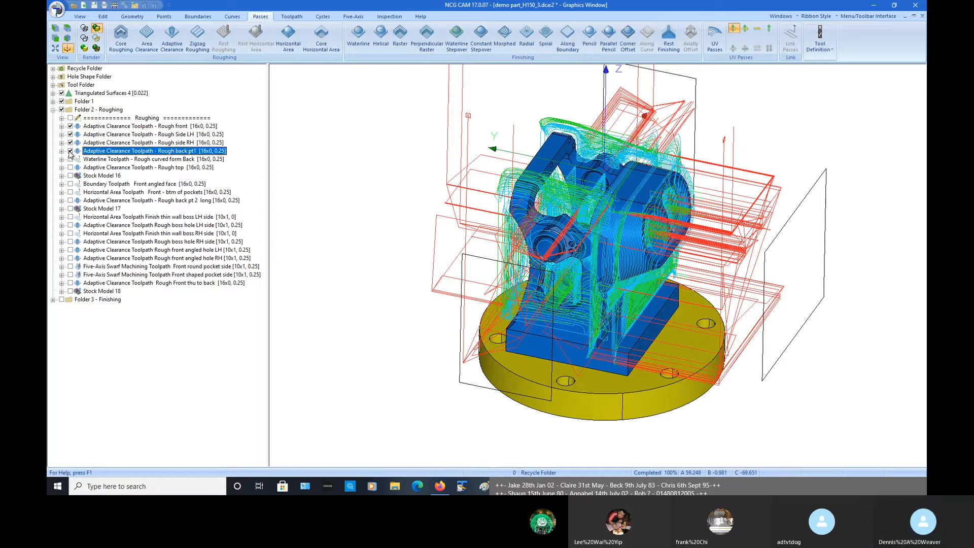
pyautogui.click(70, 143)
pyautogui.click(70, 134)
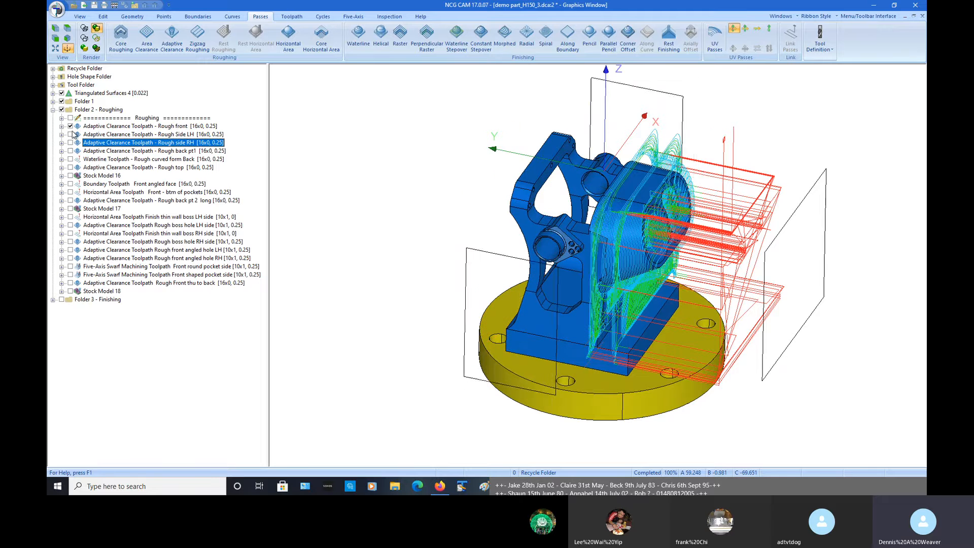
# Hide the Rough front toolpath, display the Rough curved form Back waterline toolpath, and view it up close at the back of the part
pyautogui.click(70, 126)
pyautogui.click(70, 160)
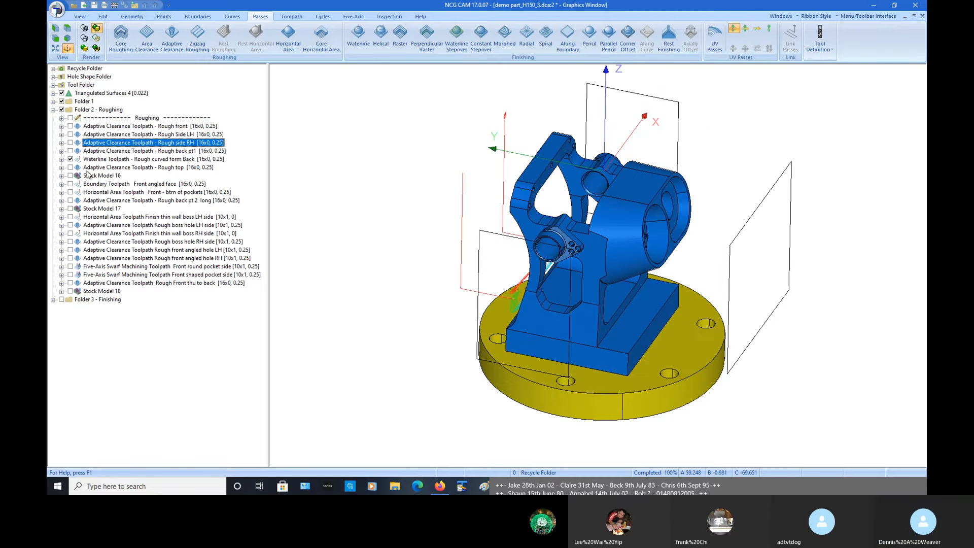
pyautogui.moveTo(405, 290); pyautogui.dragTo(508, 318, button='middle')
pyautogui.scroll(5, 522, 304)
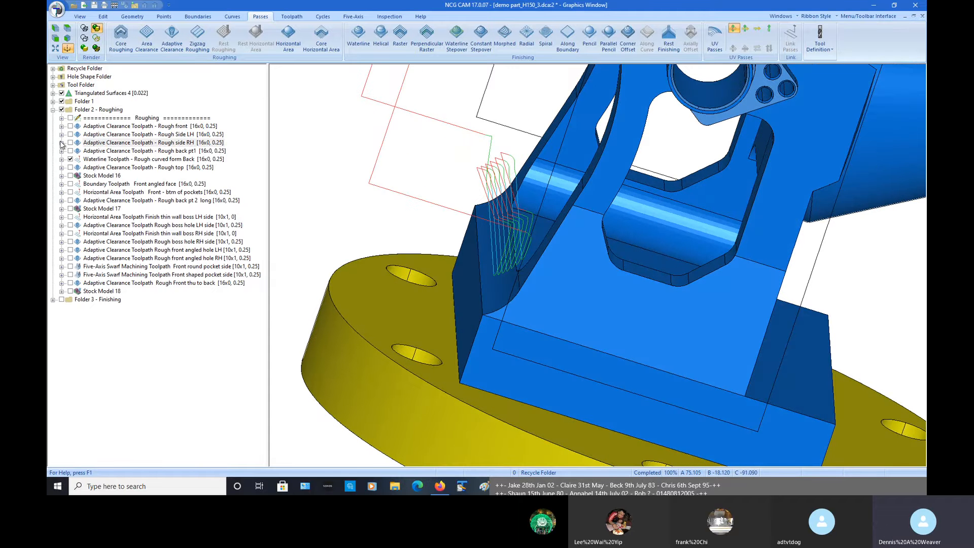
# Display the Rough top adaptive clearance toolpath alongside the waterline toolpath and view both from different angles
pyautogui.click(70, 167)
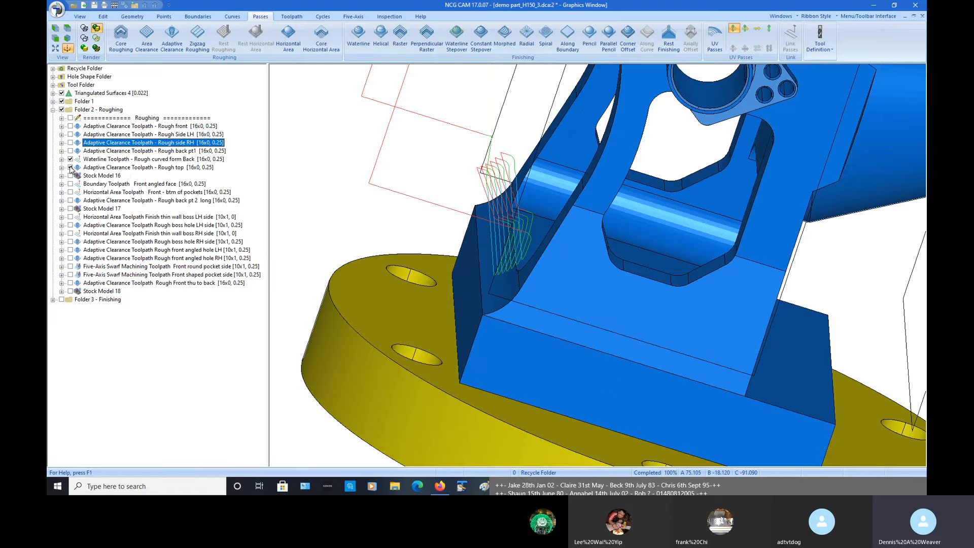
pyautogui.scroll(-5, 391, 215)
pyautogui.moveTo(390, 214); pyautogui.dragTo(341, 224, button='middle')
pyautogui.scroll(2, 340, 224)
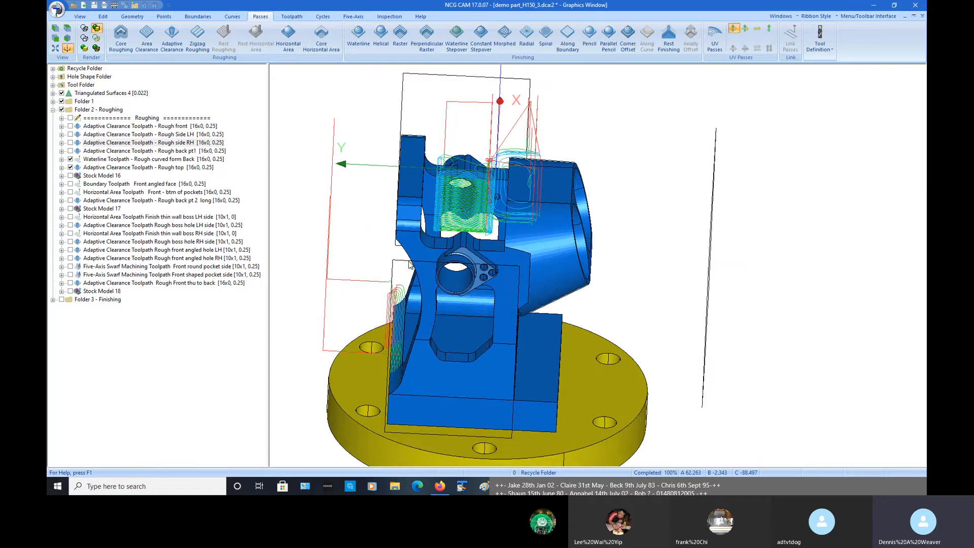
pyautogui.moveTo(408, 264); pyautogui.dragTo(442, 272, button='middle')
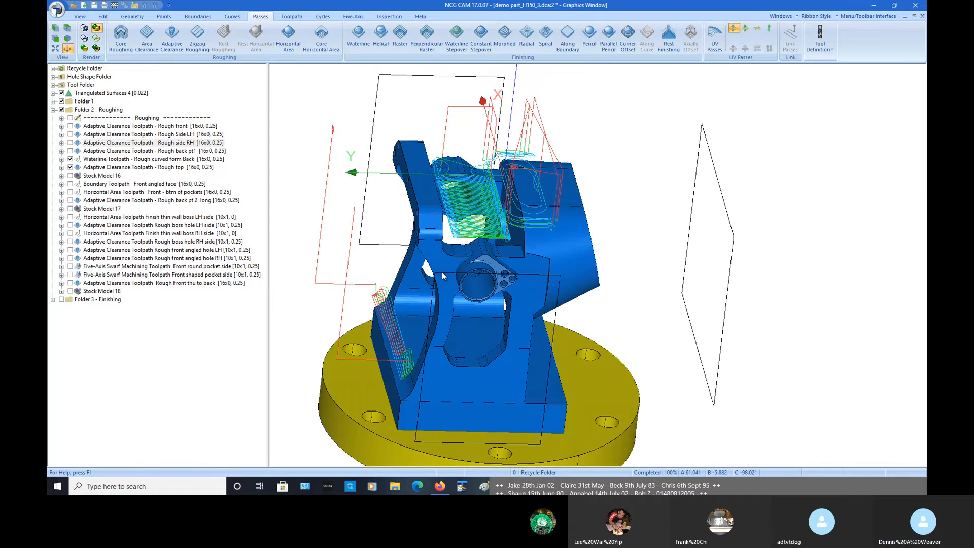
# Hide the Rough curved form Back and Rough top toolpaths, expand Stock Model 16, and select the six roughing toolpaths to review their available operations
pyautogui.click(71, 159)
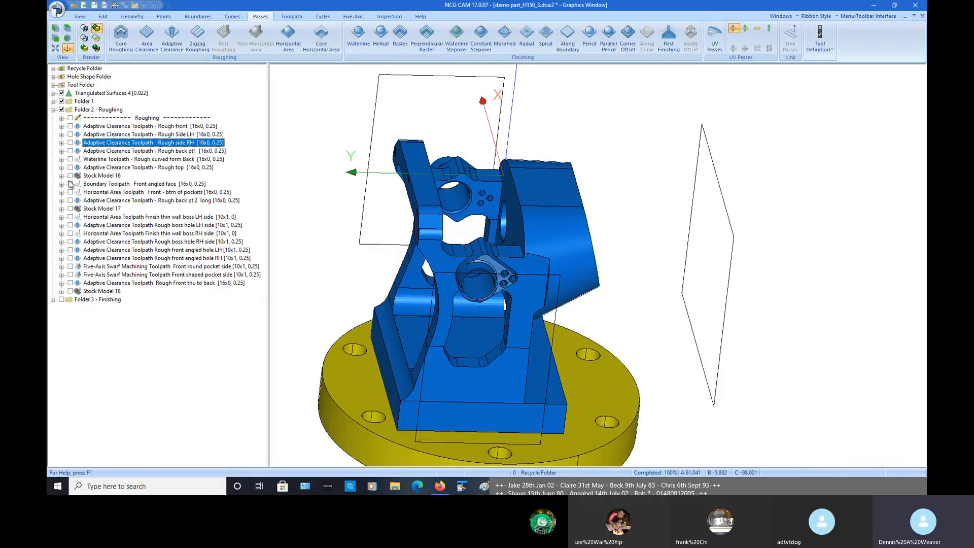
pyautogui.click(61, 176)
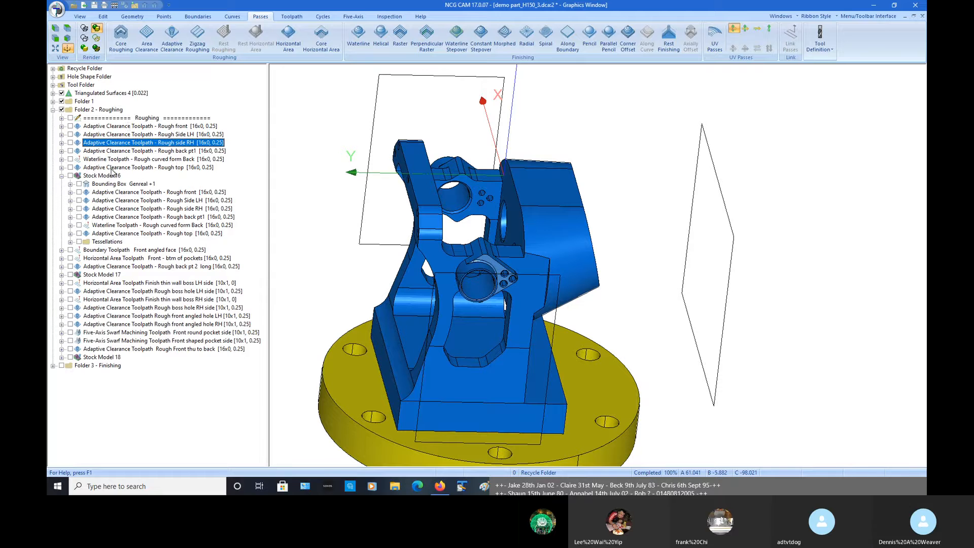
pyautogui.click(105, 192)
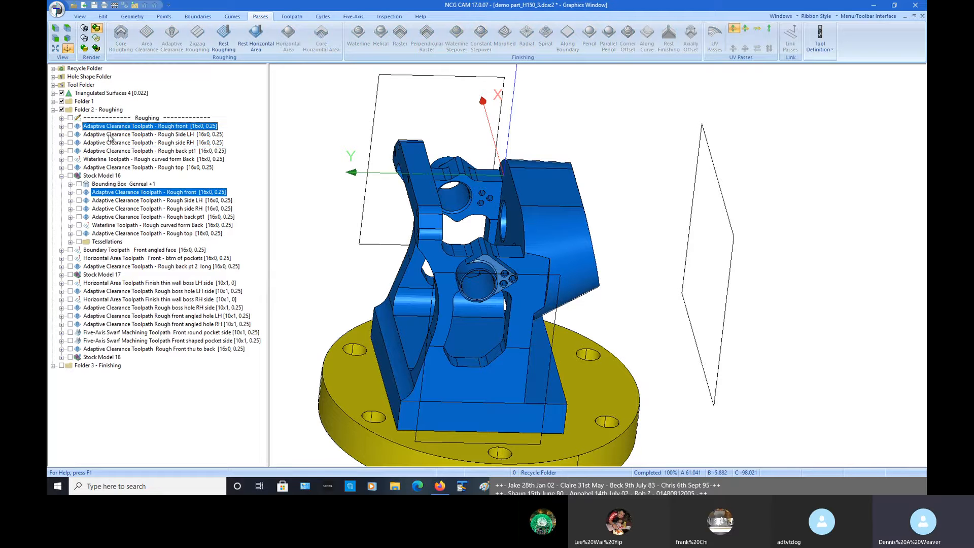
pyautogui.moveTo(110, 138); pyautogui.dragTo(114, 170)
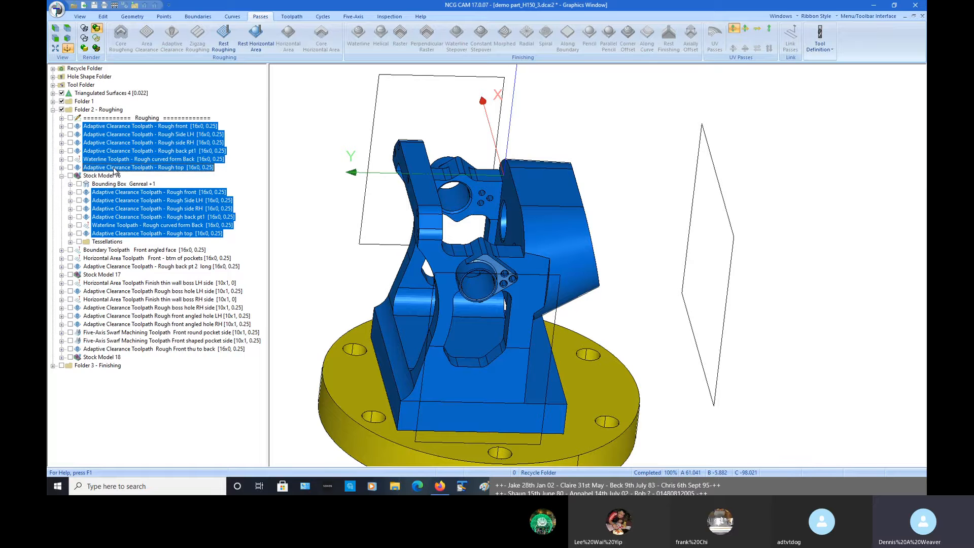
pyautogui.rightClick(114, 171)
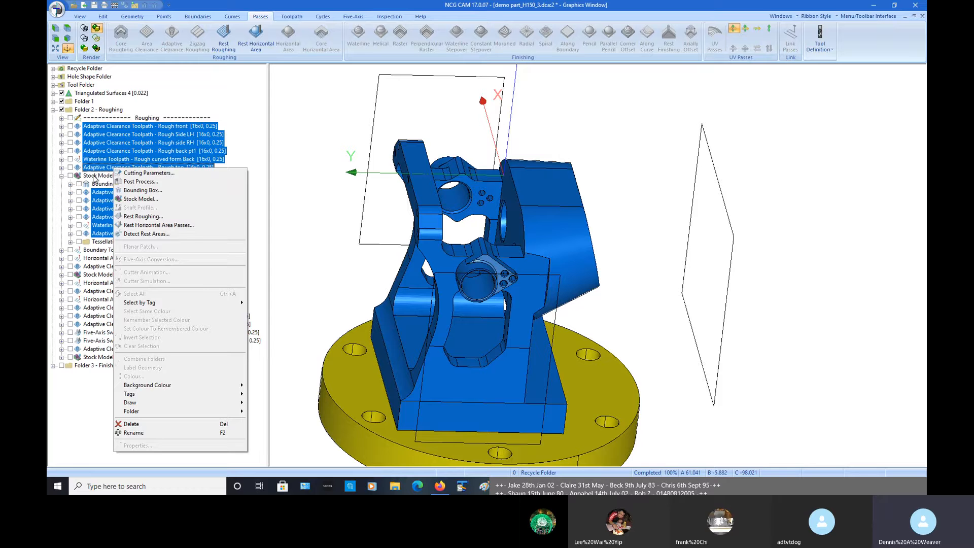
# Display Stock Model 16 over the part and view the remaining stock from several angles
pyautogui.click(77, 177)
pyautogui.click(71, 175)
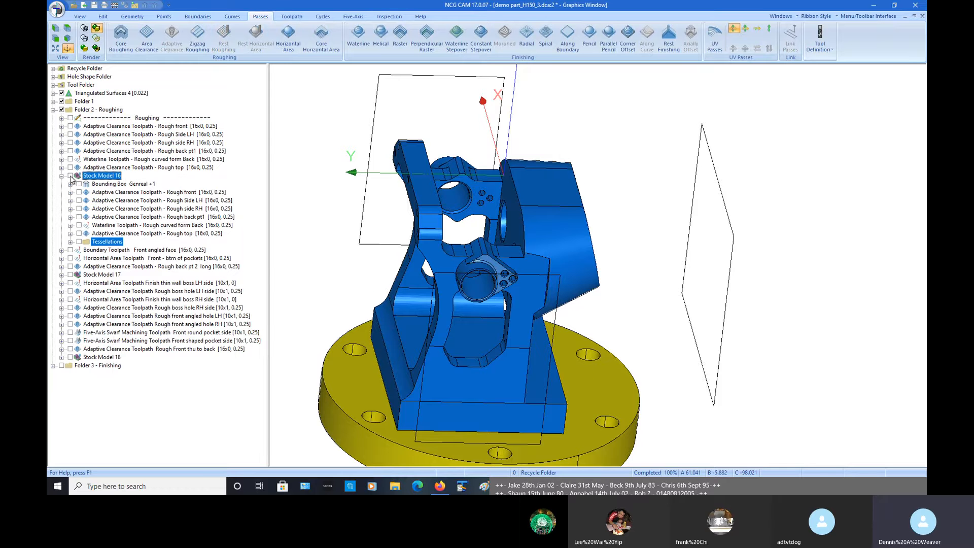
pyautogui.scroll(2, 477, 317)
pyautogui.moveTo(477, 317); pyautogui.dragTo(361, 288, button='middle')
pyautogui.scroll(-5, 361, 288)
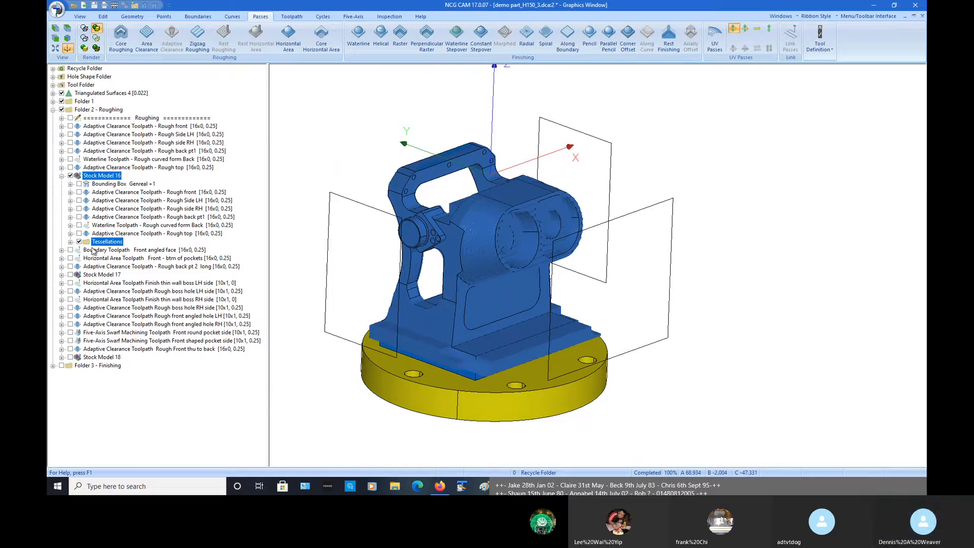
pyautogui.moveTo(518, 303); pyautogui.dragTo(498, 296, button='middle')
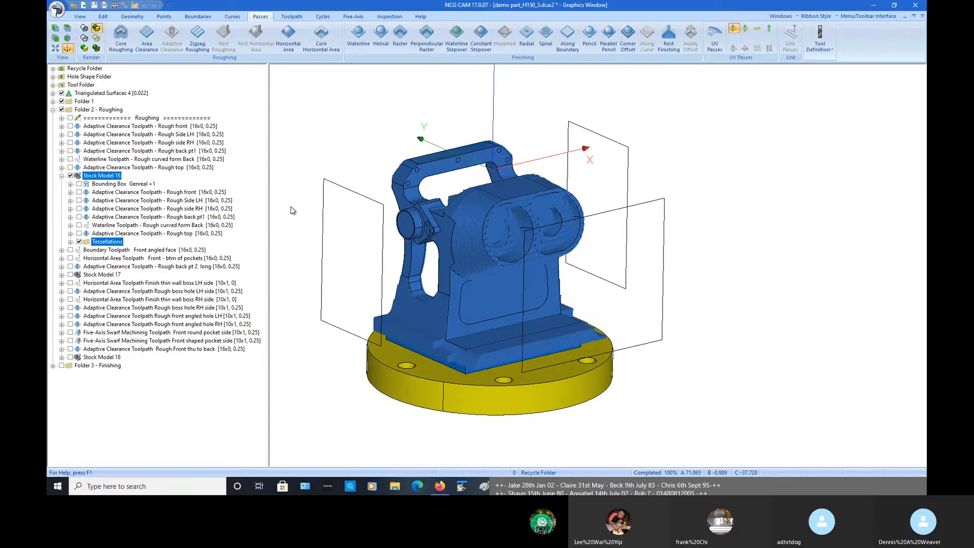
pyautogui.moveTo(373, 233); pyautogui.dragTo(380, 237, button='middle')
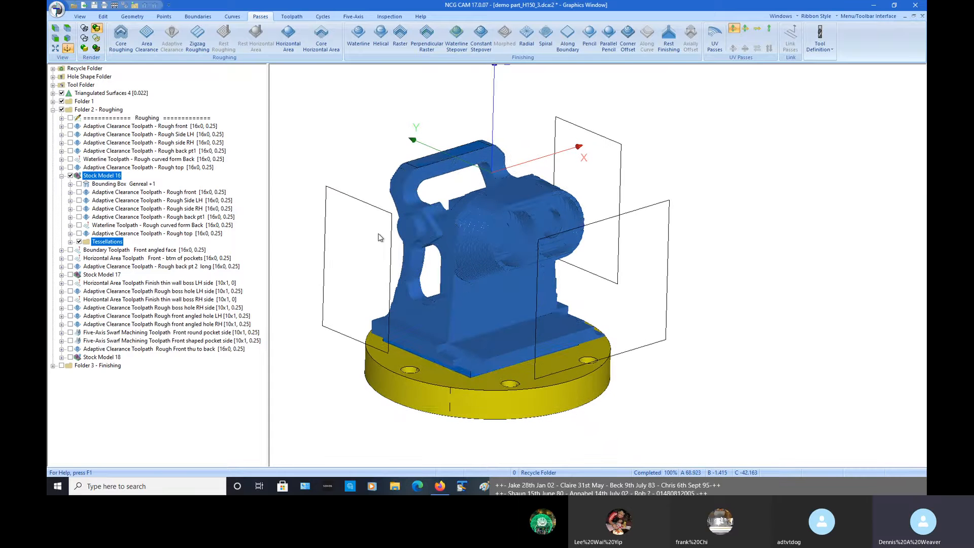
pyautogui.scroll(3, 344, 250)
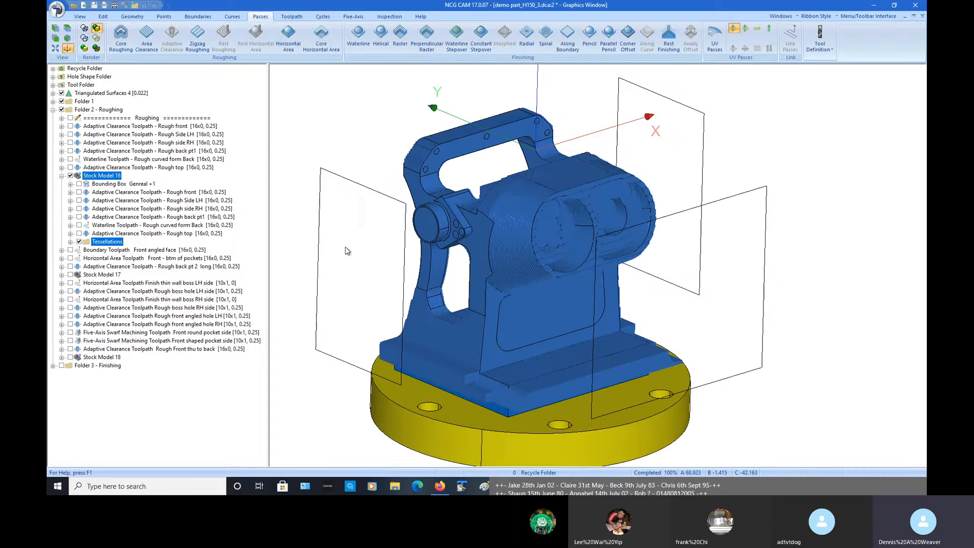
# Hide Triangulated Surfaces 4 and Folder 1, leaving only Stock Model 16 displayed
pyautogui.click(70, 175)
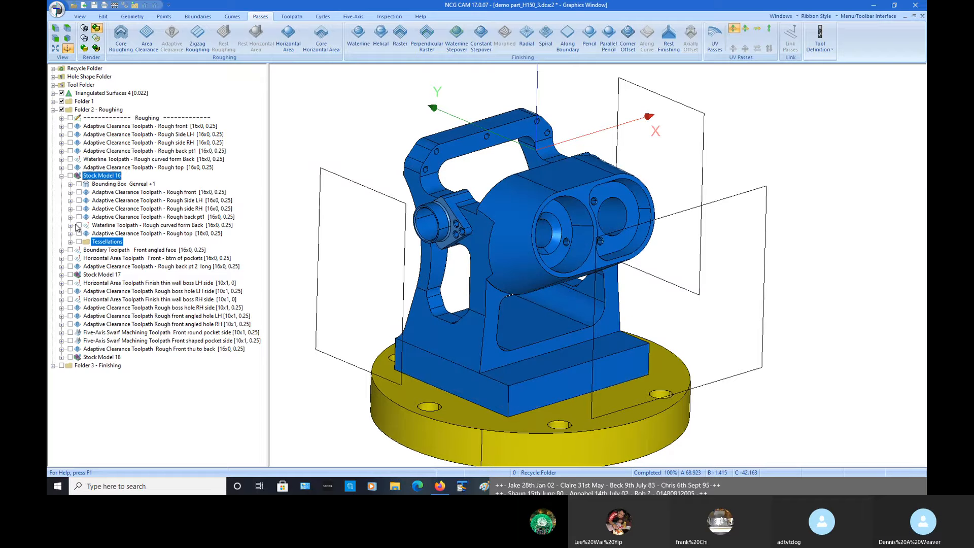
pyautogui.click(71, 175)
pyautogui.click(61, 93)
pyautogui.click(61, 101)
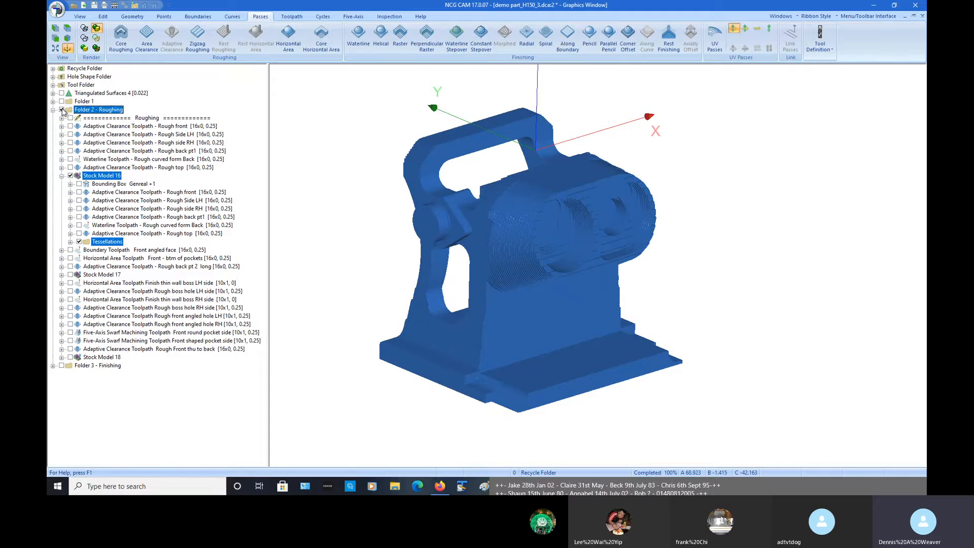
pyautogui.click(61, 109)
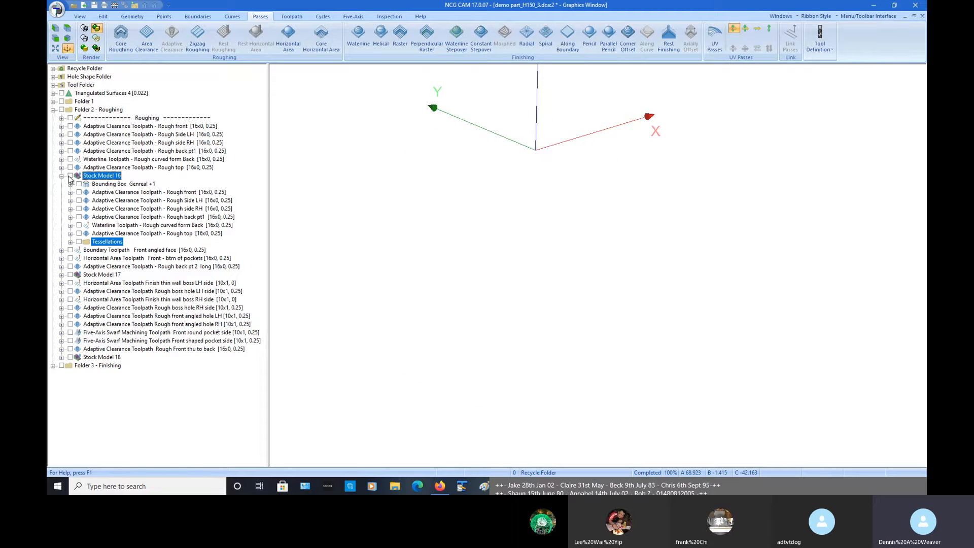
pyautogui.click(70, 175)
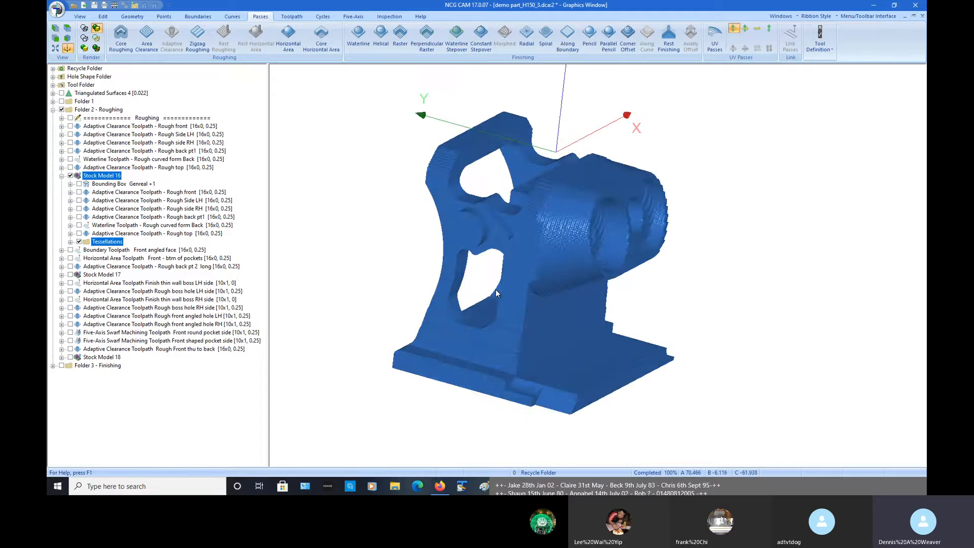
# Examine the isolated Stock Model 16 from several angles and distances
pyautogui.moveTo(495, 289); pyautogui.dragTo(424, 279, button='middle')
pyautogui.scroll(-2, 425, 279)
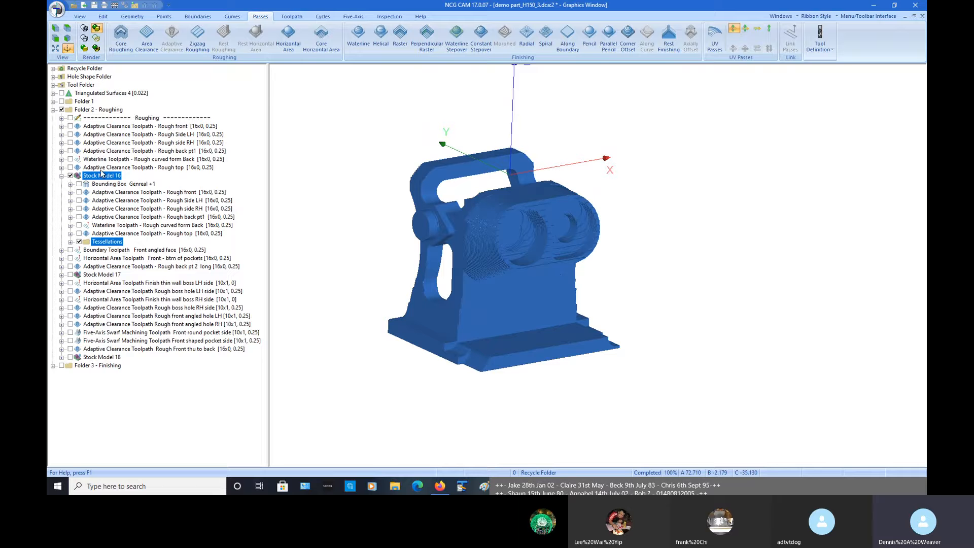
pyautogui.moveTo(472, 276); pyautogui.dragTo(489, 298, button='middle')
pyautogui.scroll(3, 568, 251)
pyautogui.scroll(-5, 436, 235)
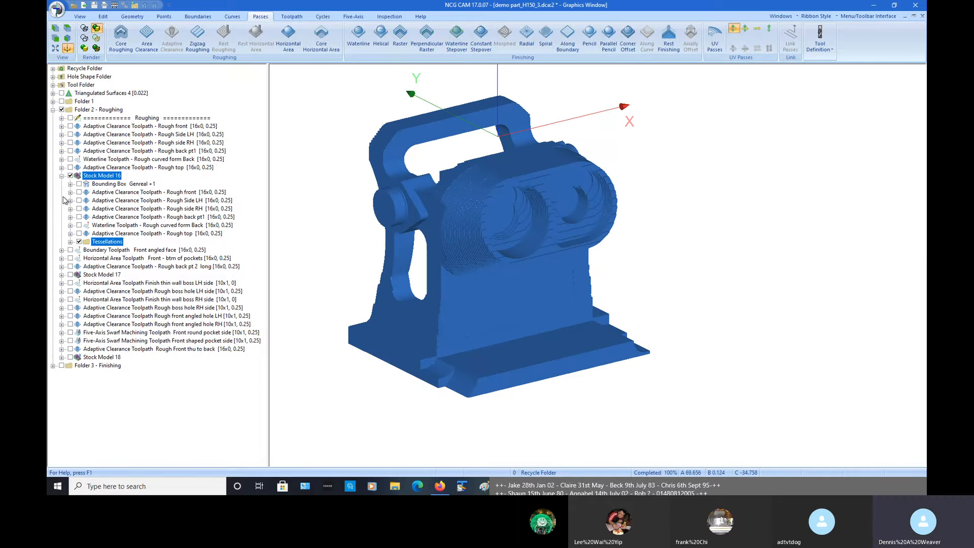
# Collapse and hide Stock Model 16, and redisplay Triangulated Surfaces 4 with the Front angled face boundary toolpath
pyautogui.click(62, 176)
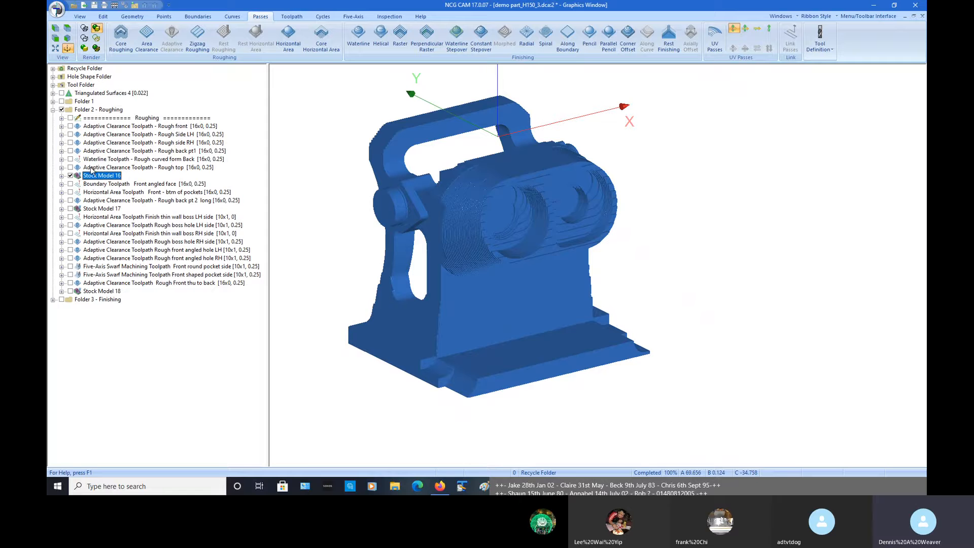
pyautogui.click(70, 176)
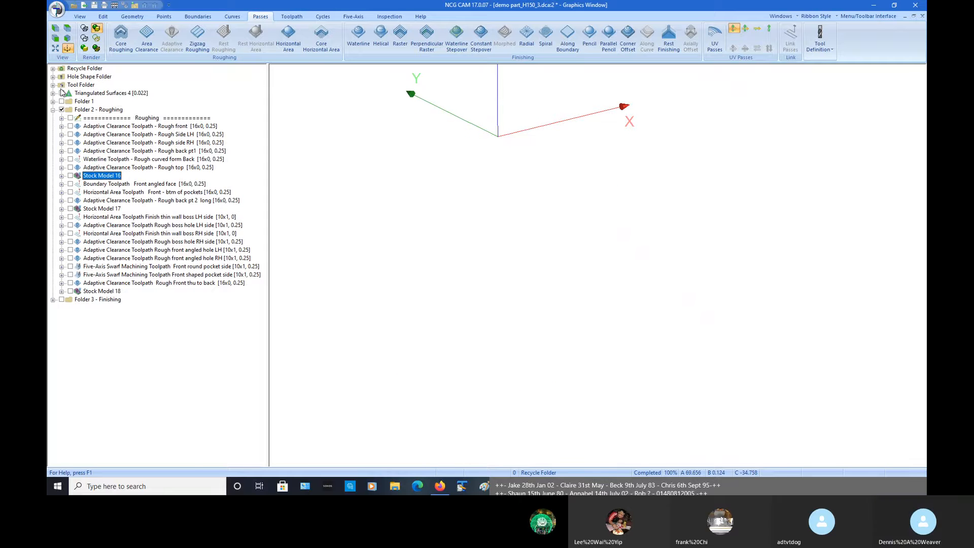
pyautogui.click(62, 93)
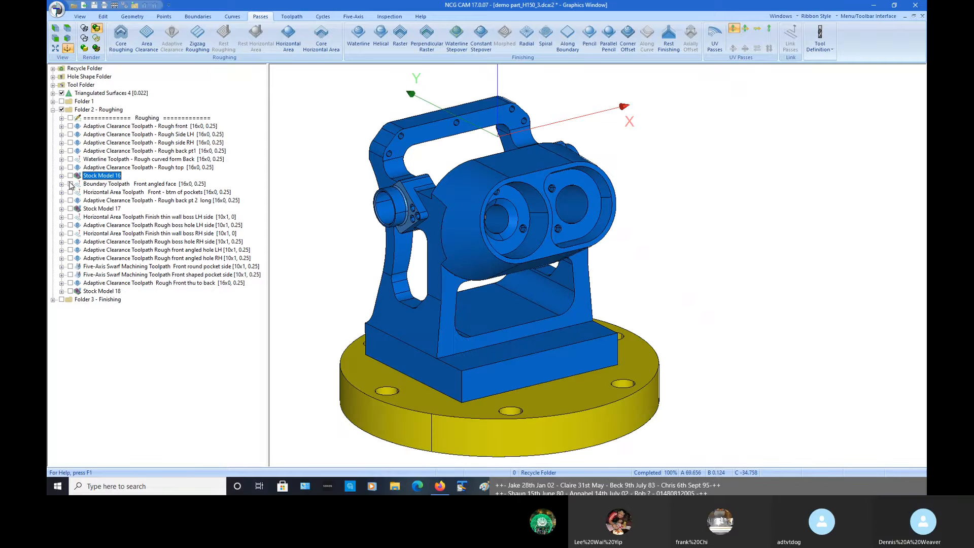
pyautogui.click(70, 183)
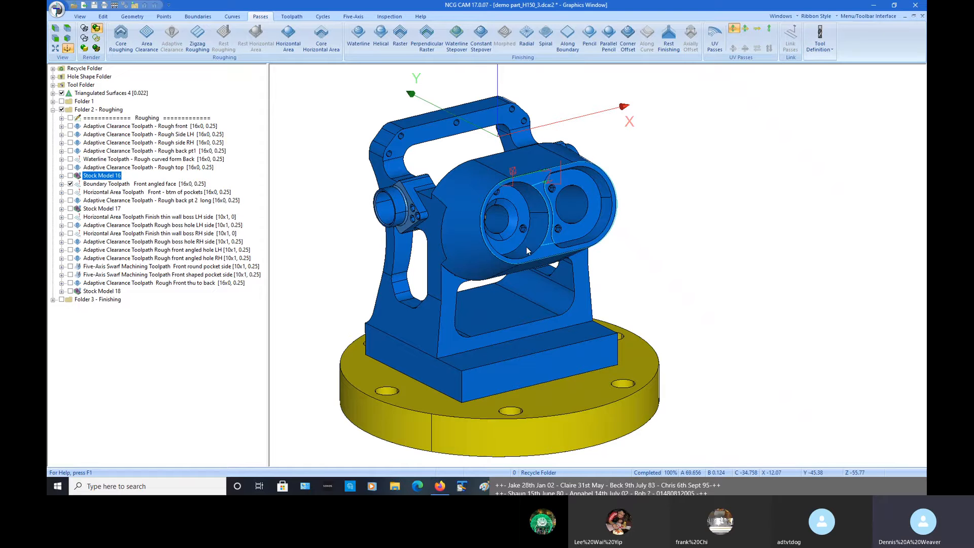
# Display Stock Model 16 together with the Front angled face boundary toolpath and view the stock left on the angled boss up close
pyautogui.click(70, 175)
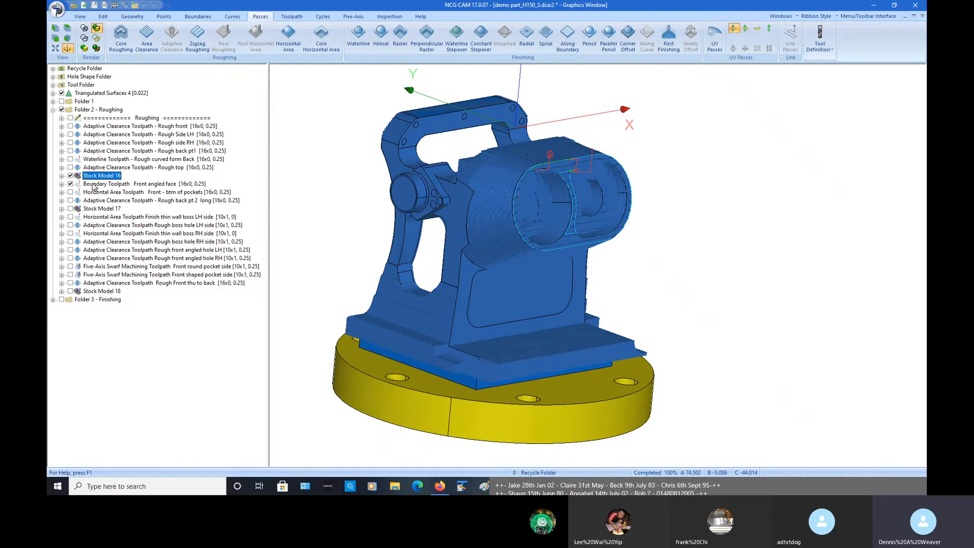
pyautogui.scroll(5, 518, 190)
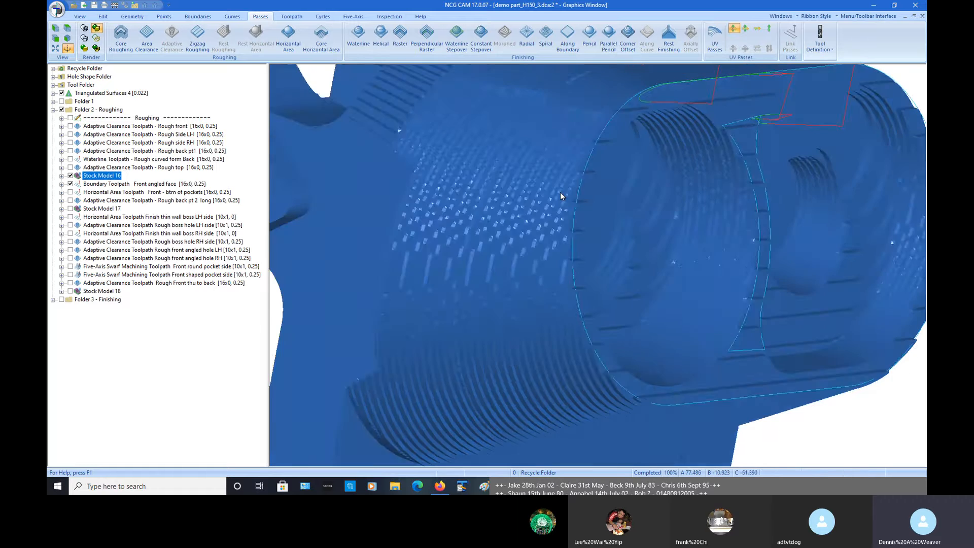
pyautogui.moveTo(560, 193); pyautogui.dragTo(654, 189, button='middle')
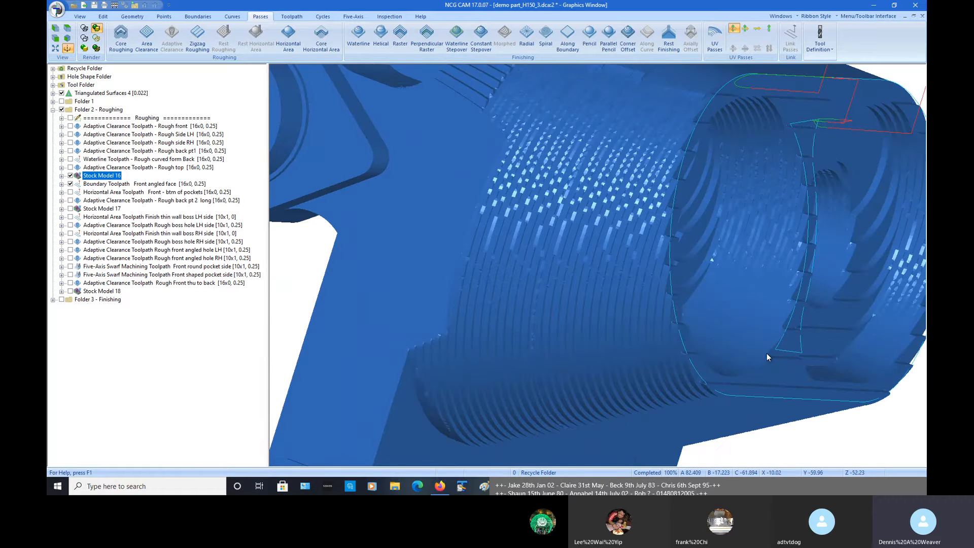
pyautogui.scroll(-5, 766, 353)
pyautogui.moveTo(754, 365); pyautogui.dragTo(544, 264, button='middle')
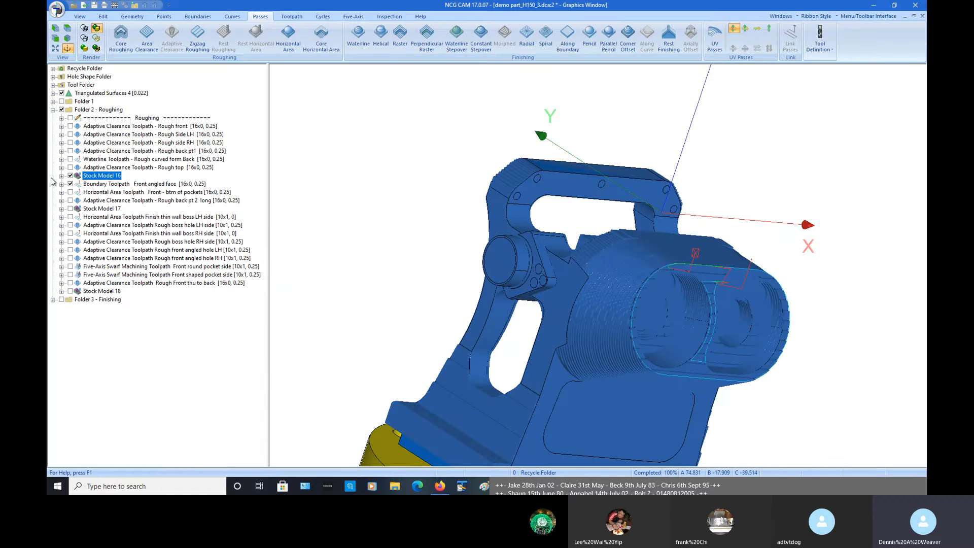
# Hide Stock Model 16, view the cutter animation of the Front angled face boundary toolpath, and close the animation
pyautogui.click(70, 175)
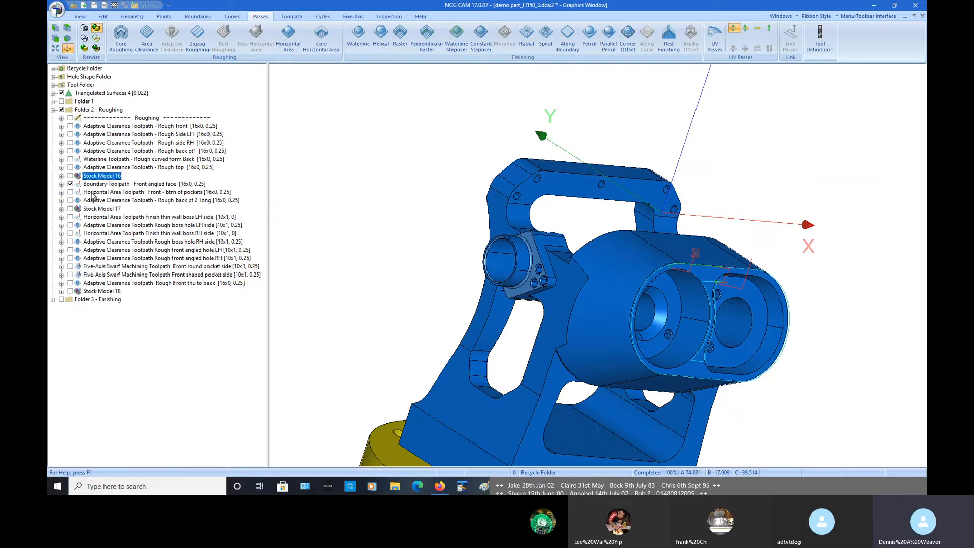
pyautogui.rightClick(139, 184)
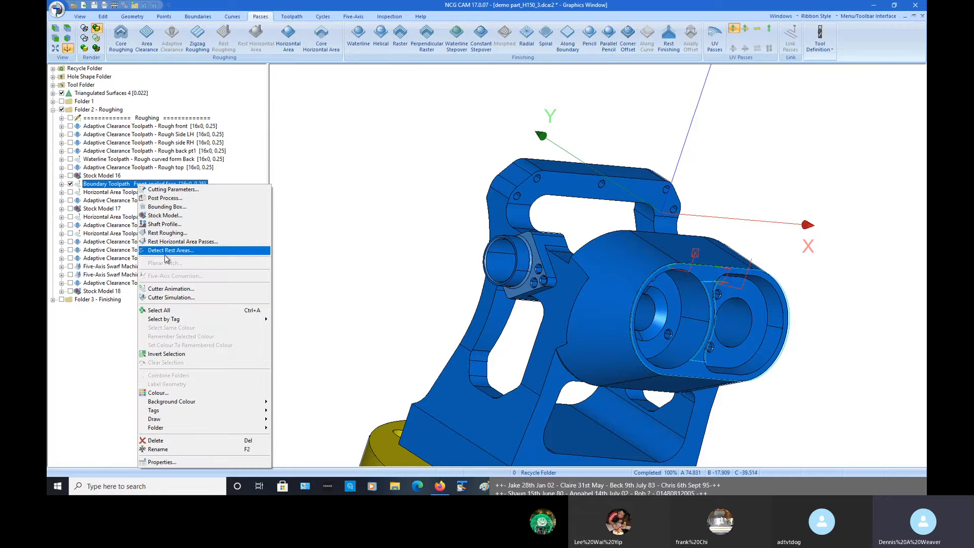
pyautogui.click(169, 289)
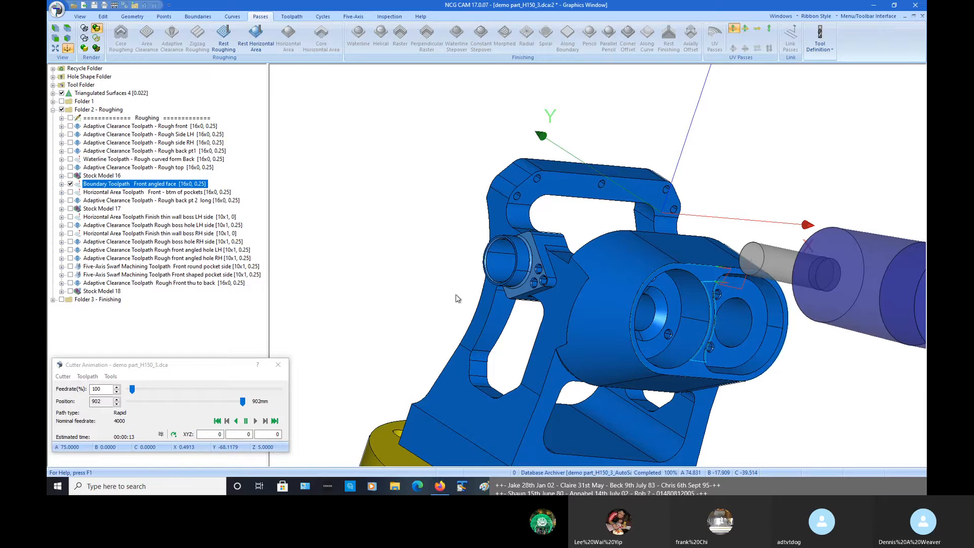
pyautogui.moveTo(456, 294); pyautogui.dragTo(492, 328, button='middle')
pyautogui.moveTo(830, 358); pyautogui.dragTo(689, 283, button='middle')
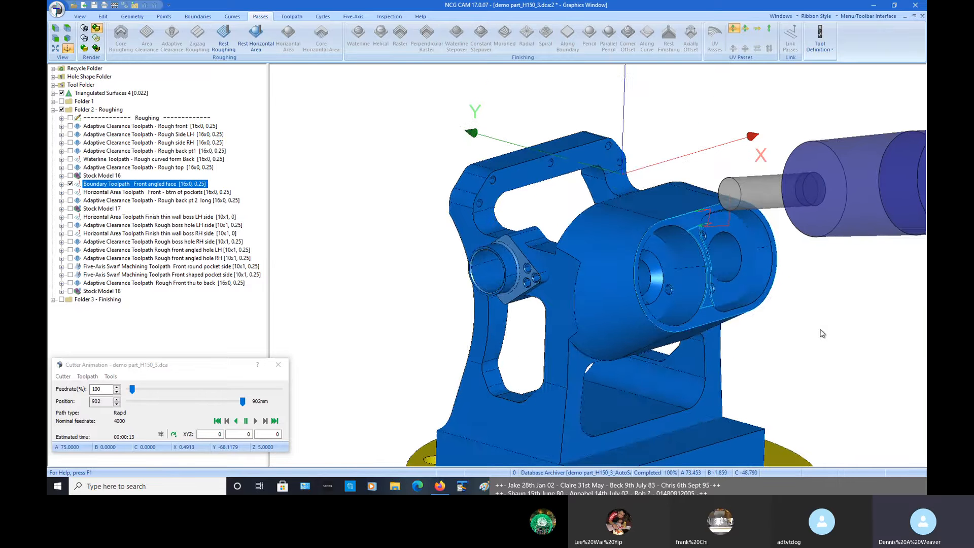
pyautogui.click(278, 365)
# Hide the Front angled face boundary toolpath and display the Front - btm of pockets horizontal area toolpath
pyautogui.click(70, 183)
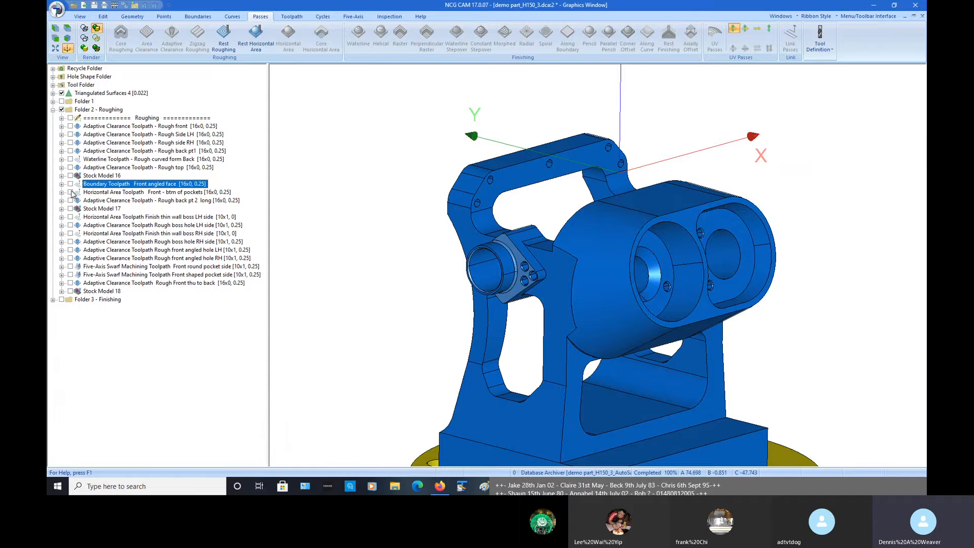
pyautogui.click(71, 192)
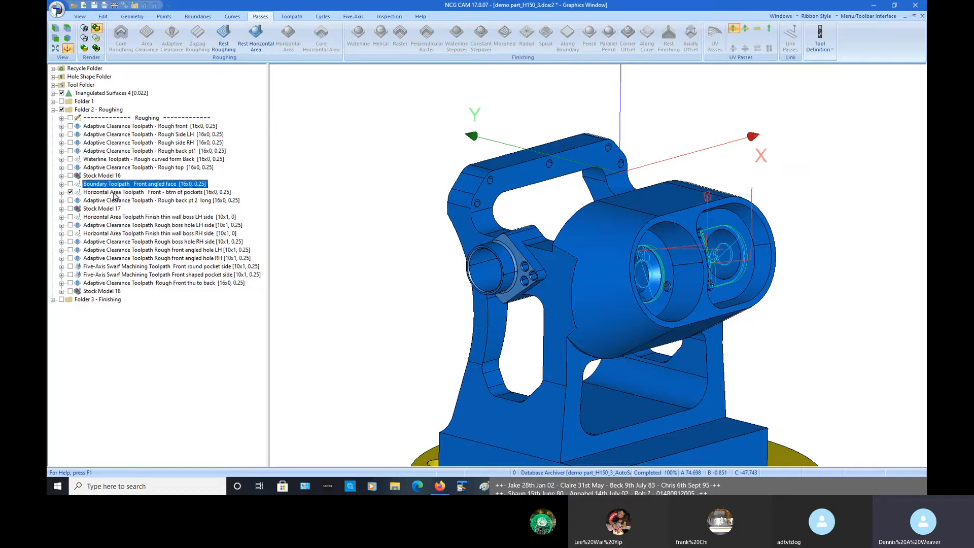
# Display the Rough back pt 2 long adaptive clearance toolpath alongside the Front - btm of pockets toolpath and view both on the part
pyautogui.click(70, 192)
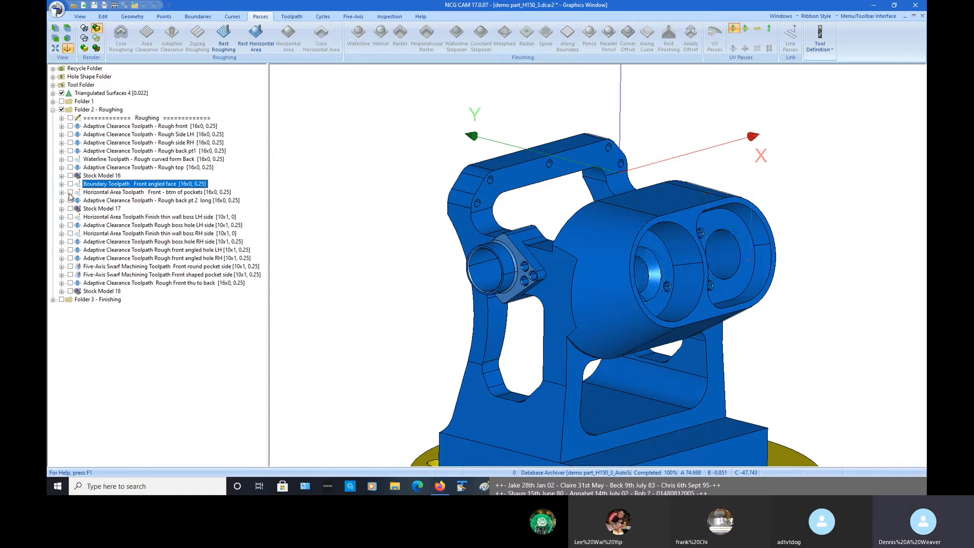
pyautogui.click(70, 192)
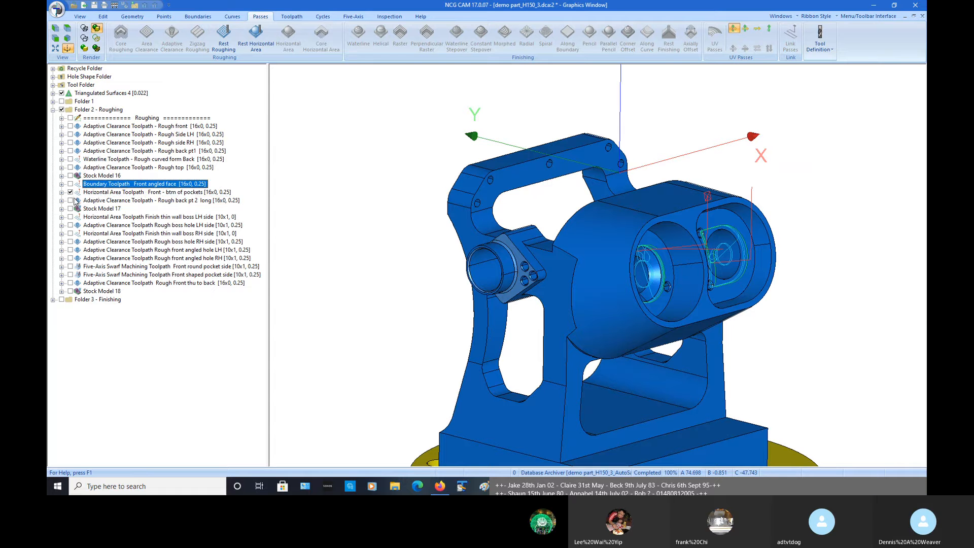
pyautogui.click(71, 201)
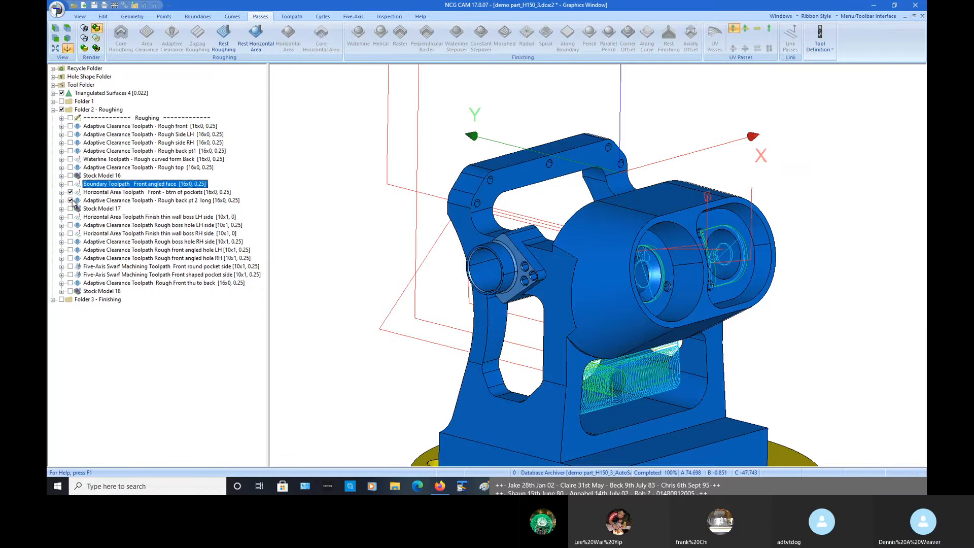
pyautogui.moveTo(514, 287); pyautogui.dragTo(471, 289, button='middle')
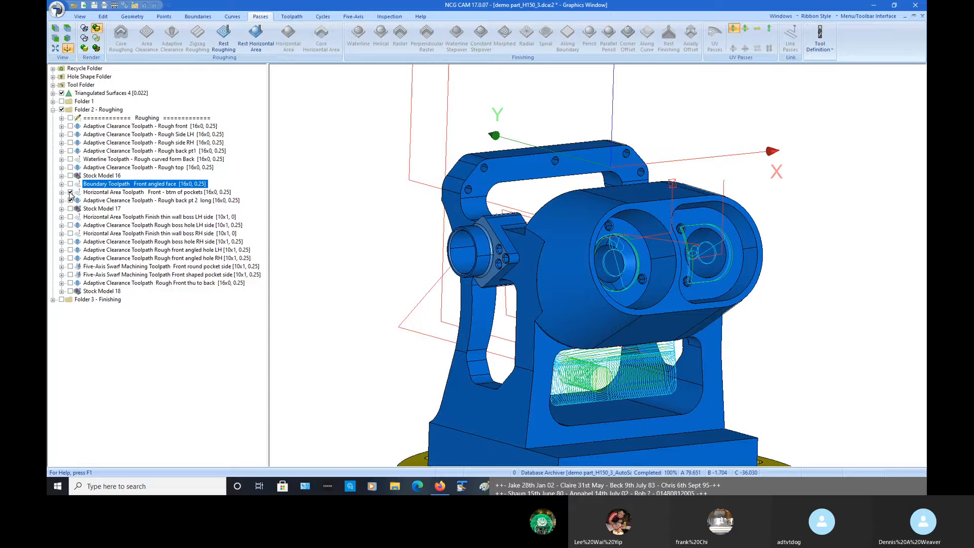
# Hide the Front - btm of pockets and Rough back pt 2 long toolpaths, and display Stock Model 17
pyautogui.click(70, 192)
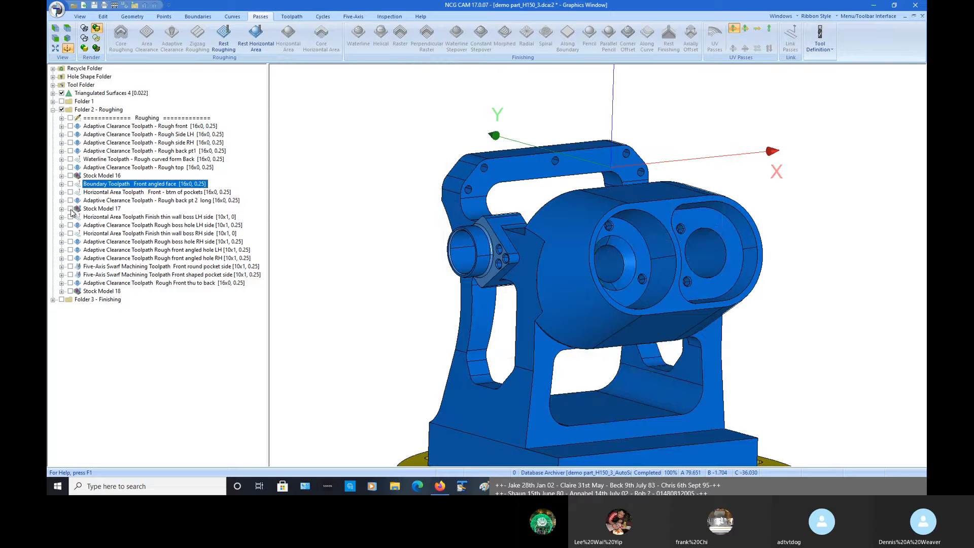
pyautogui.click(70, 209)
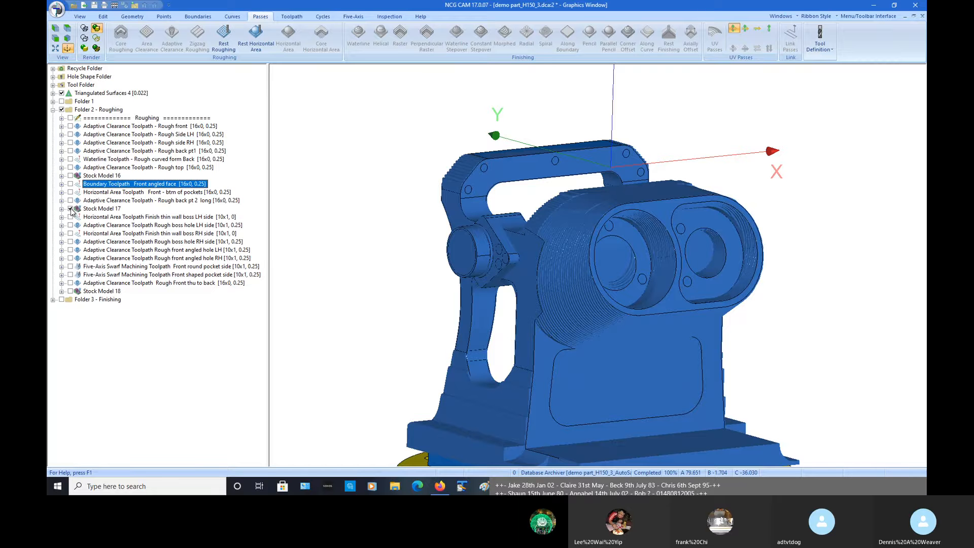
pyautogui.click(71, 209)
pyautogui.click(72, 211)
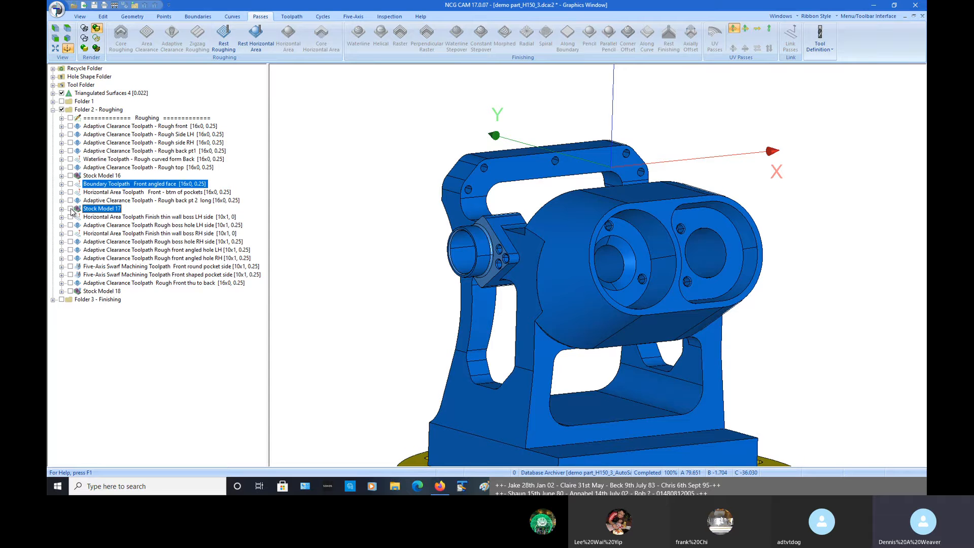
pyautogui.click(70, 209)
# Compare Stock Model 16 with Stock Model 17 without the surfaces, and return to showing only Triangulated Surfaces 4
pyautogui.click(71, 176)
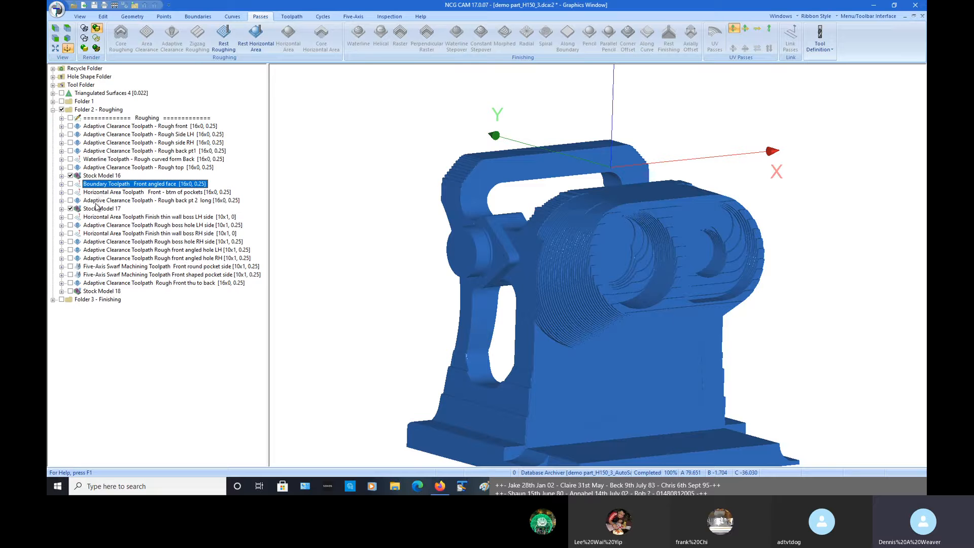
pyautogui.click(70, 177)
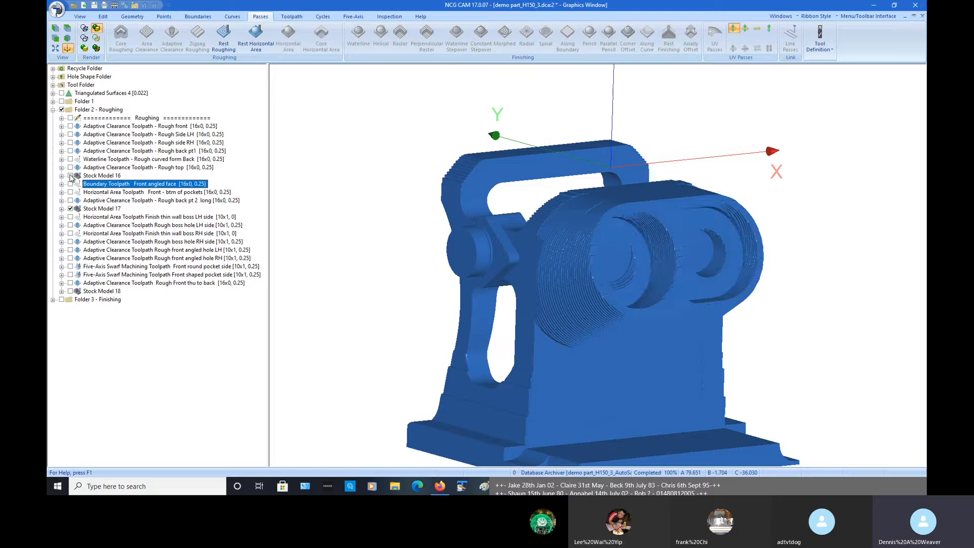
pyautogui.click(70, 209)
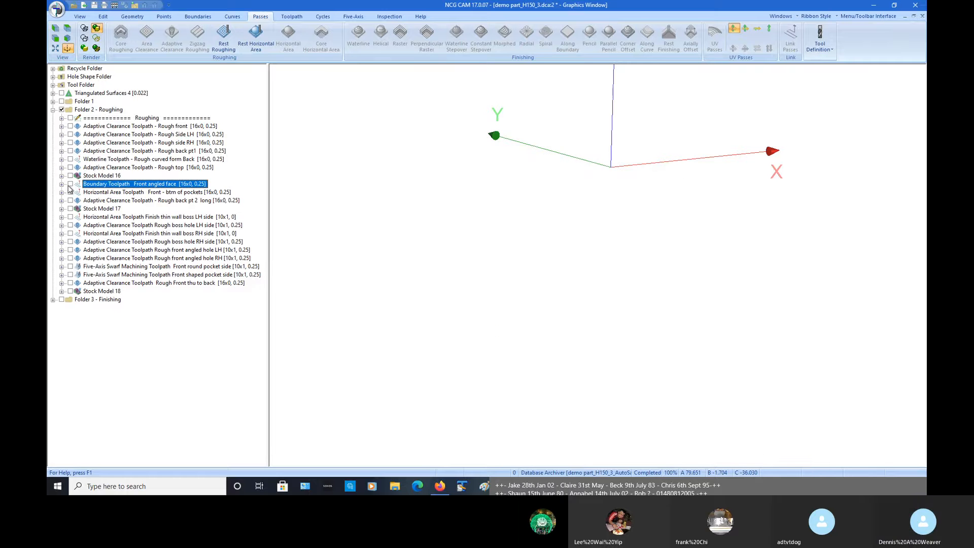
pyautogui.click(61, 93)
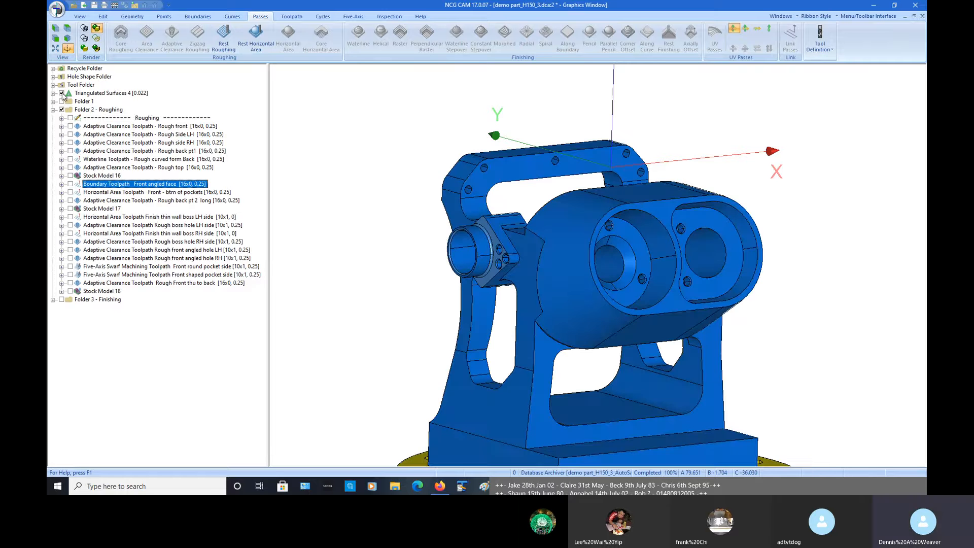
# Display the Finish thin wall boss LH side and Rough boss hole LH side toolpaths and view them on the boss
pyautogui.click(70, 217)
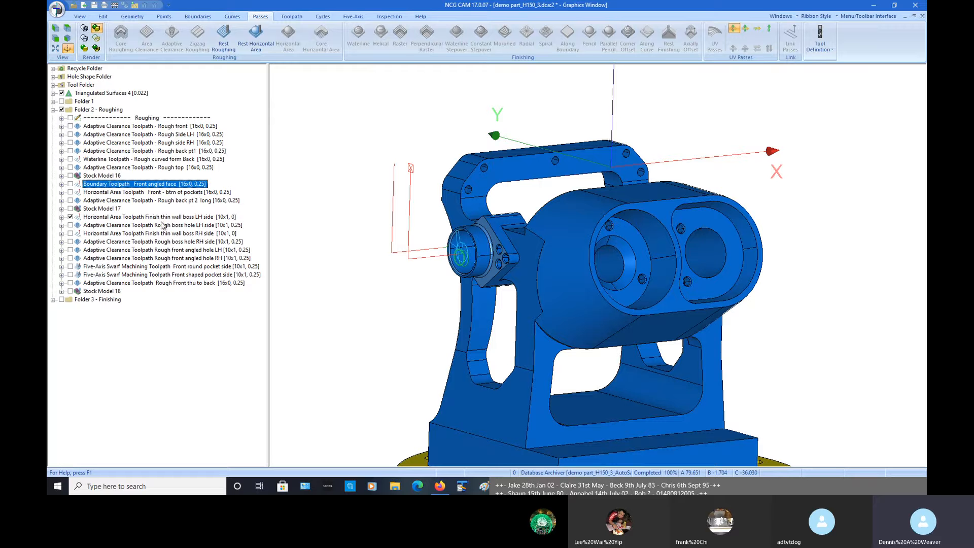
pyautogui.click(71, 225)
pyautogui.click(70, 225)
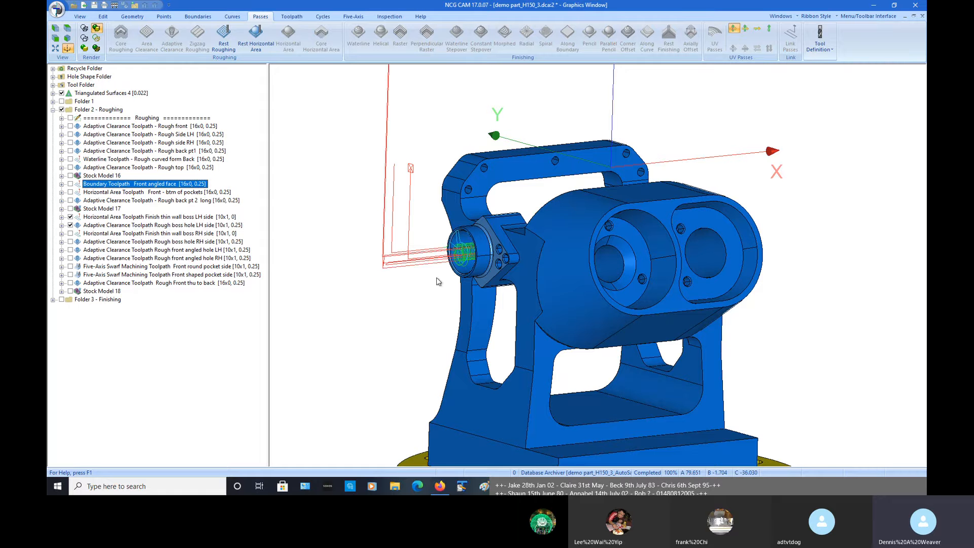
pyautogui.moveTo(469, 289)
pyautogui.mouseDown(button='middle')
pyautogui.moveTo(518, 295)
pyautogui.moveTo(471, 289)
pyautogui.mouseUp(button='middle')
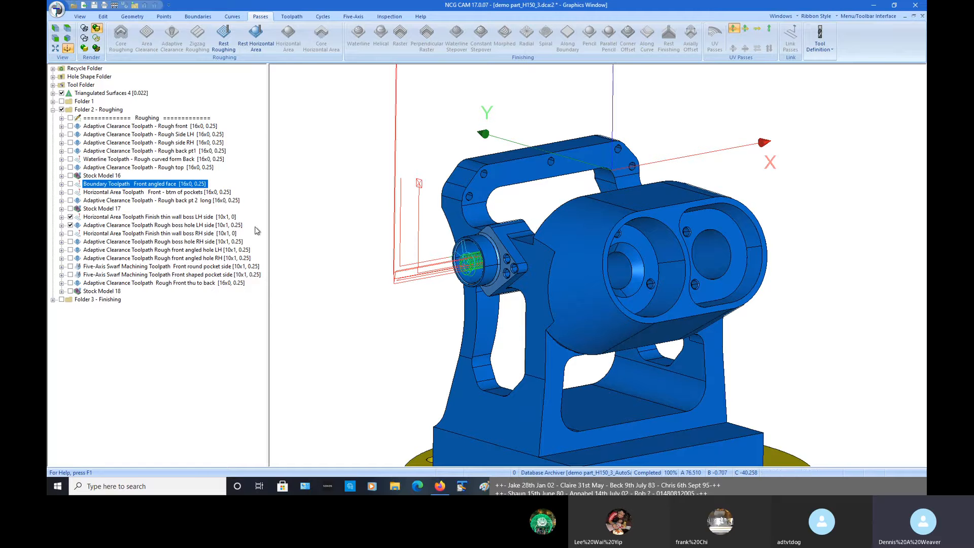
# Display the Finish thin wall boss RH side and Rough boss hole RH side toolpaths as well, and view the part from its other side
pyautogui.click(70, 233)
pyautogui.click(70, 242)
pyautogui.click(70, 242)
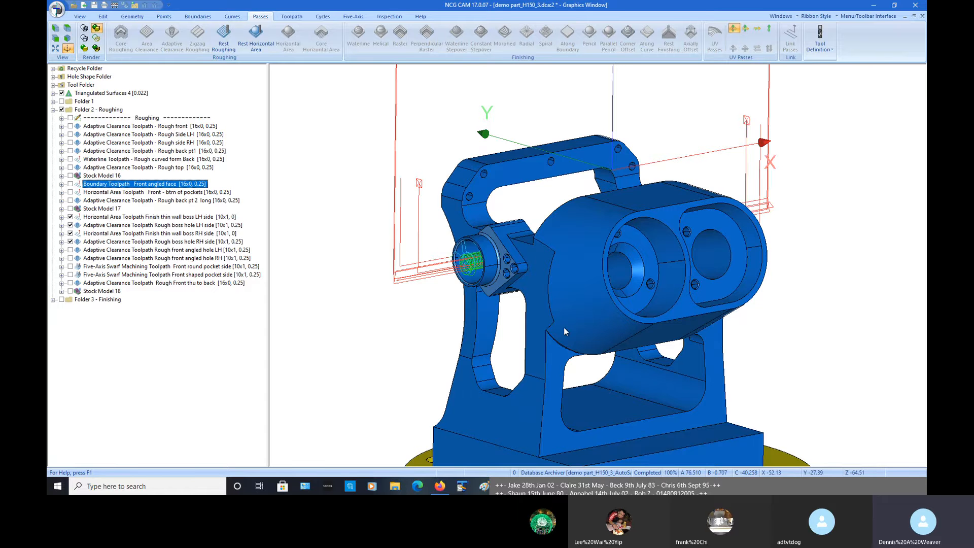
pyautogui.moveTo(564, 328); pyautogui.dragTo(362, 317, button='middle')
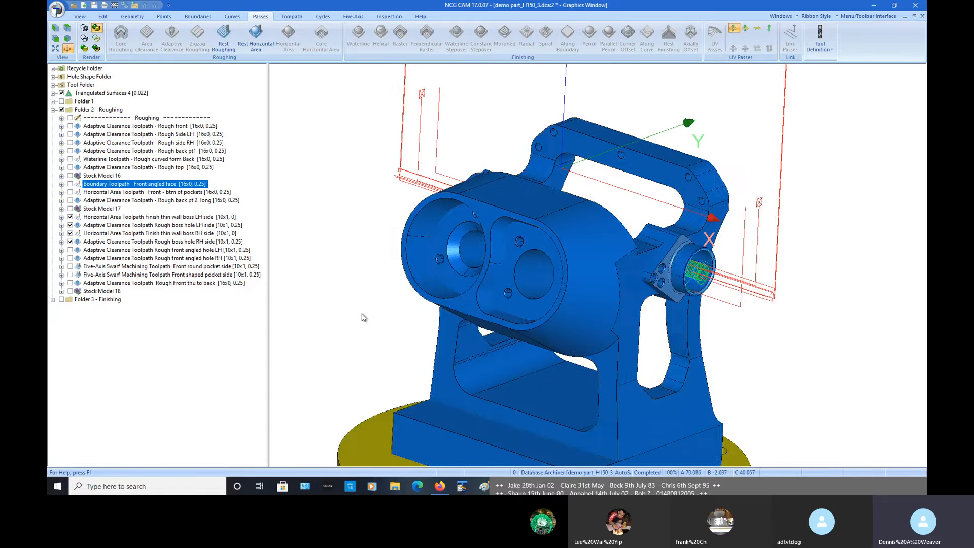
# Expand the Finish thin wall boss LH side toolpath down to its horizontal area passes and display the Side hole - LH silhouette boundary
pyautogui.click(62, 216)
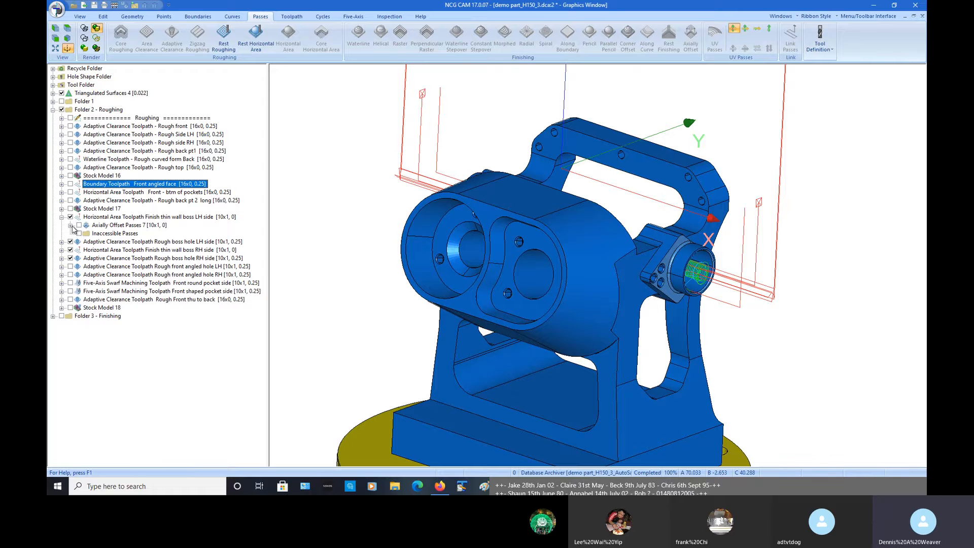
pyautogui.click(71, 225)
pyautogui.click(79, 233)
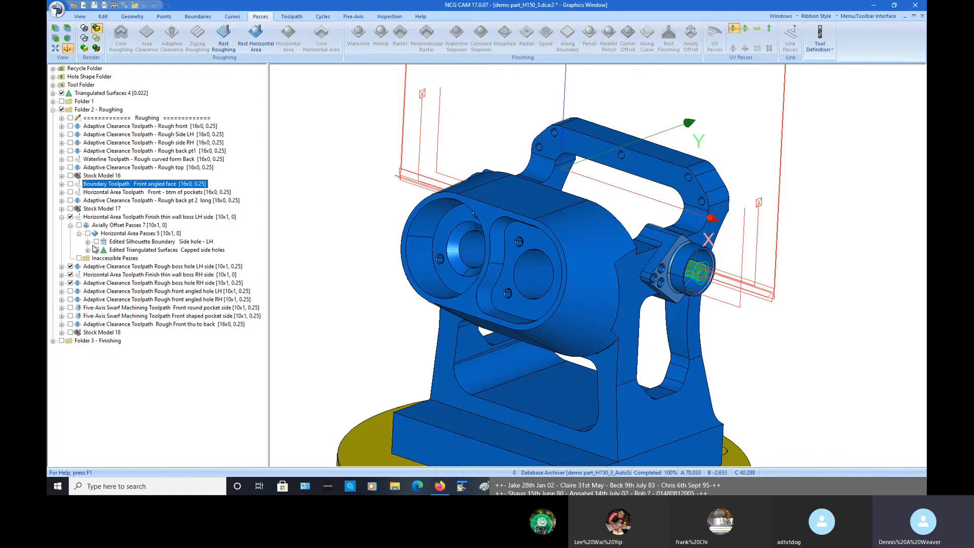
pyautogui.click(96, 242)
pyautogui.moveTo(352, 282); pyautogui.dragTo(611, 305)
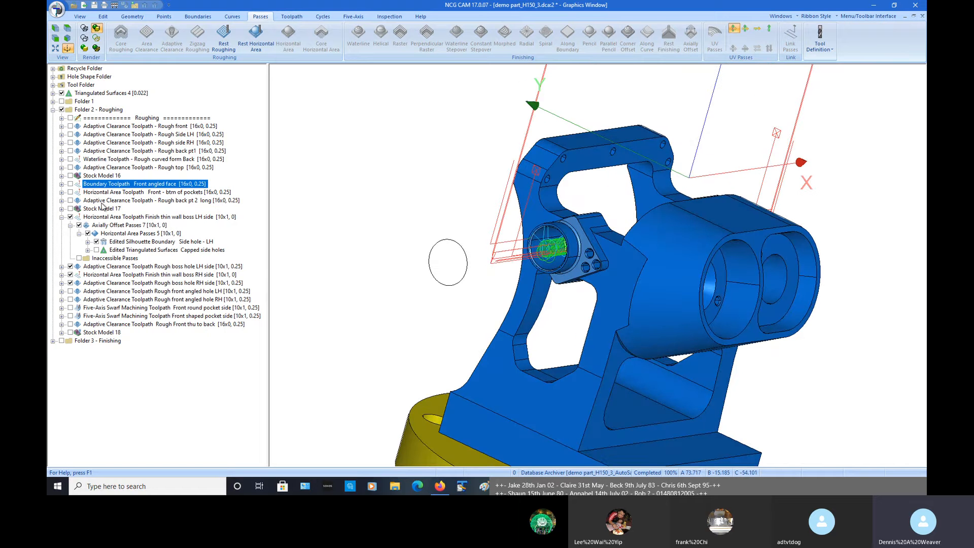
# Collapse the Finish thin wall boss LH side toolpath and hide all four LH and RH boss toolpaths
pyautogui.click(62, 216)
pyautogui.click(70, 218)
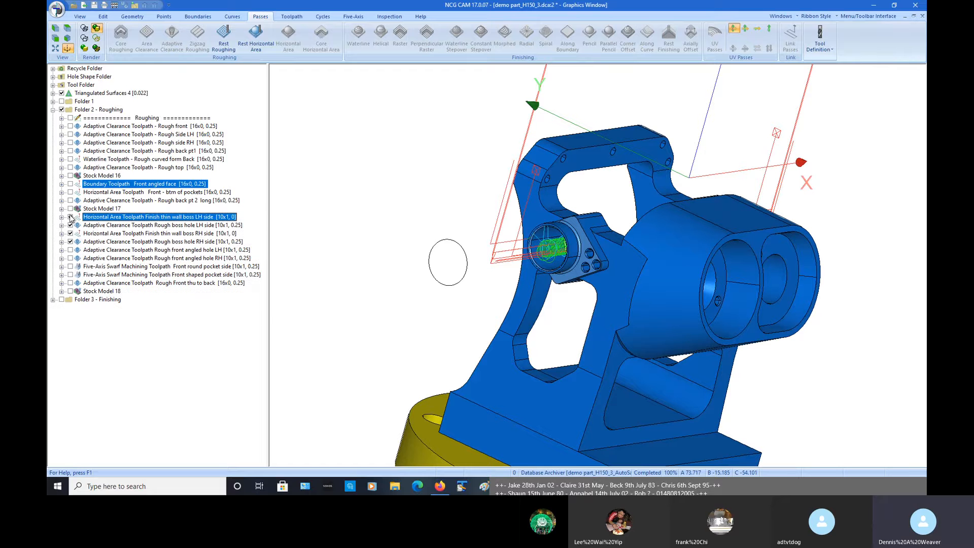
pyautogui.click(71, 217)
pyautogui.click(70, 225)
pyautogui.click(70, 234)
pyautogui.click(71, 242)
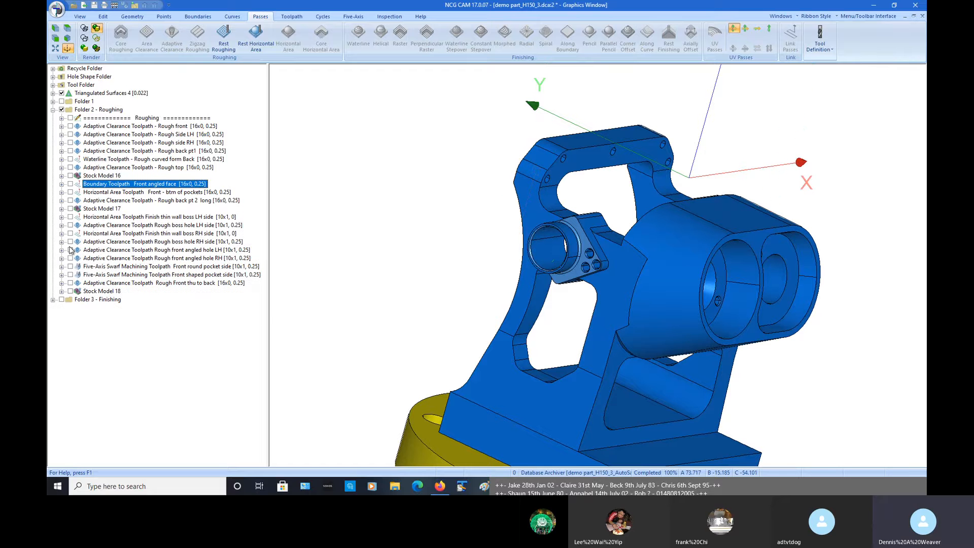
# Display the Rough front angled hole LH toolpath, view it inside the round front pocket, and hide it
pyautogui.click(70, 250)
pyautogui.moveTo(605, 273); pyautogui.dragTo(513, 294, button='middle')
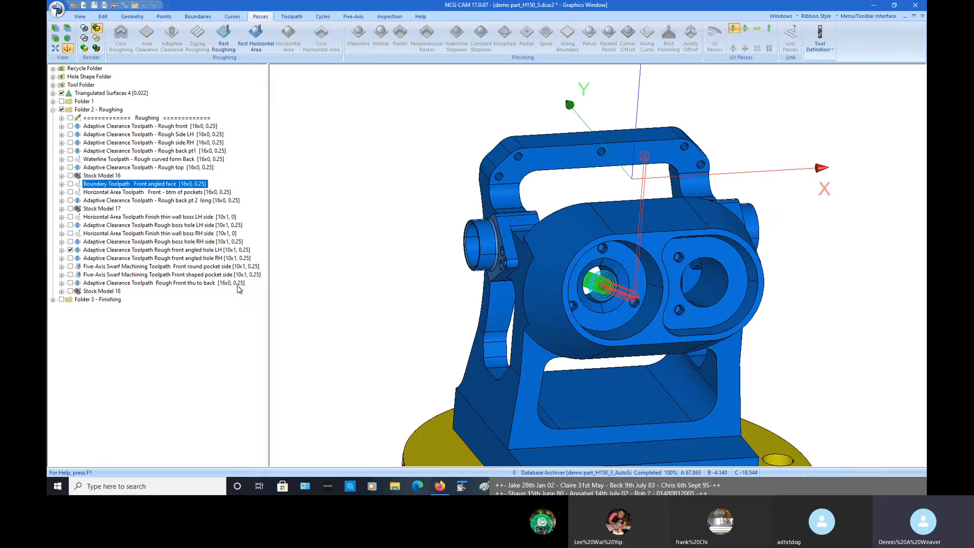
pyautogui.click(70, 249)
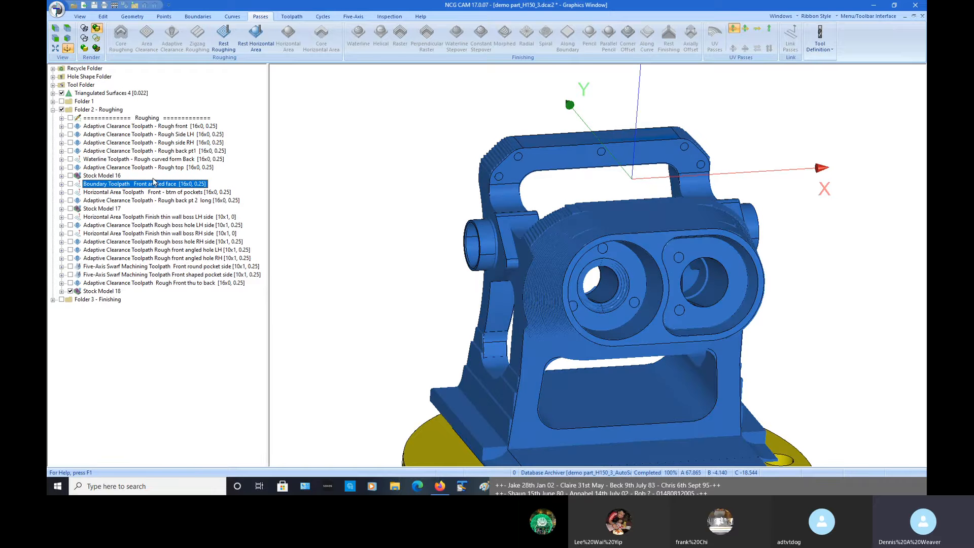
# Hide Triangulated Surfaces 4 and view Stock Model 18 on its own from the front and from above
pyautogui.click(61, 93)
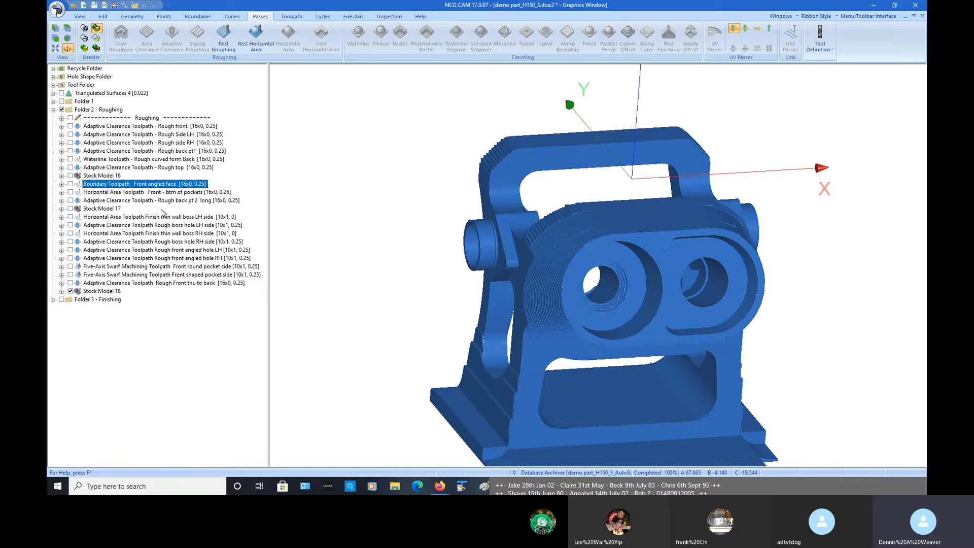
pyautogui.moveTo(524, 373); pyautogui.dragTo(560, 360, button='middle')
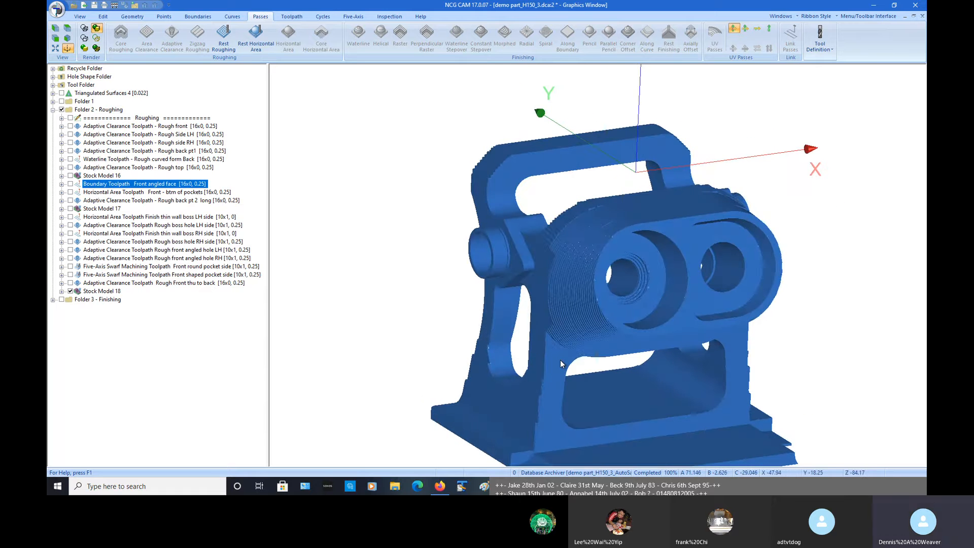
pyautogui.scroll(-3, 568, 355)
pyautogui.moveTo(629, 355)
pyautogui.mouseDown(button='middle')
pyautogui.moveTo(649, 361)
pyautogui.moveTo(629, 355)
pyautogui.mouseUp(button='middle')
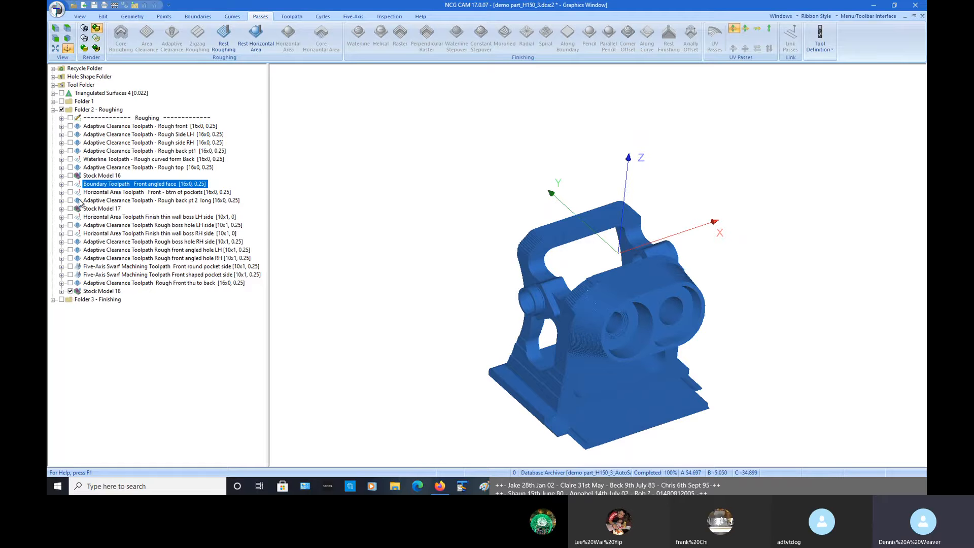
# Hide Stock Model 18, redisplay Triangulated Surfaces 4, and fit the whole part in an isometric view
pyautogui.click(70, 291)
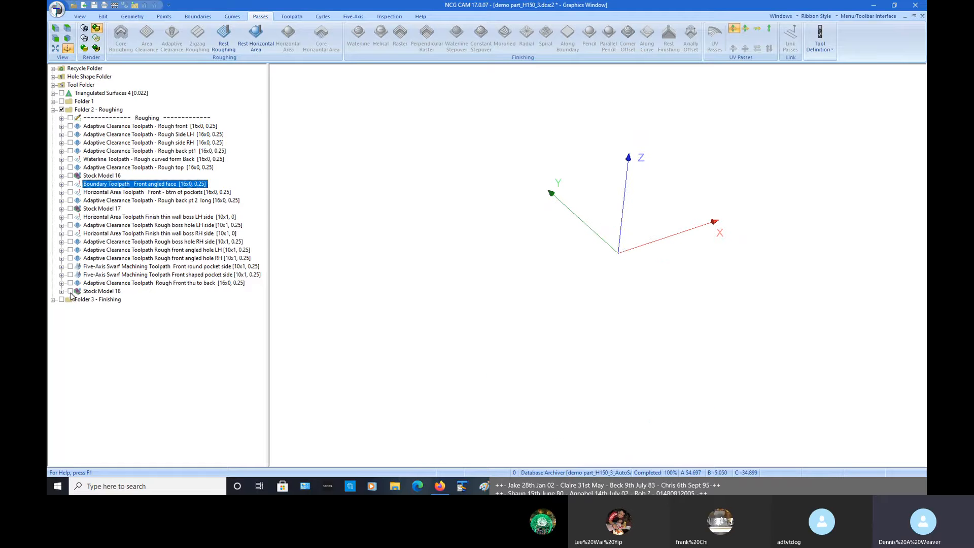
pyautogui.click(62, 94)
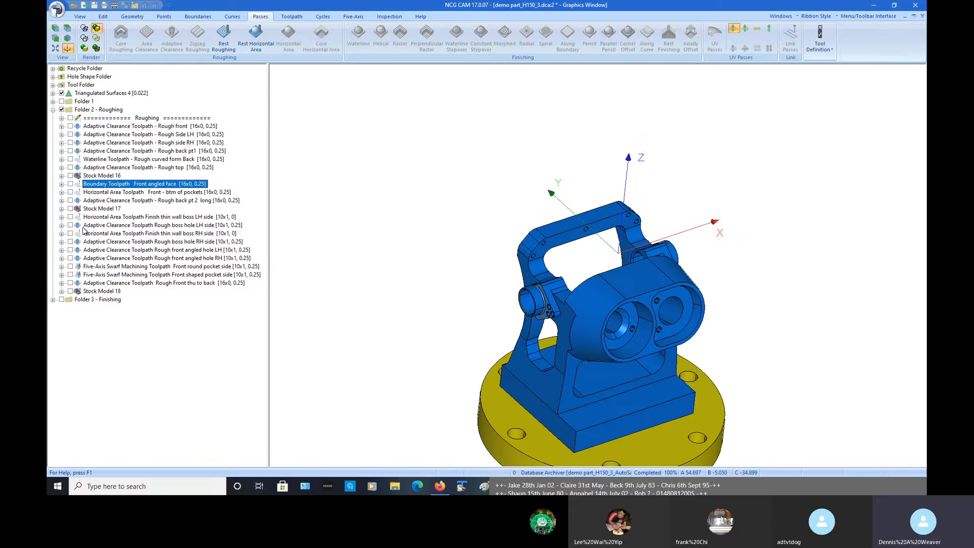
pyautogui.press('i')
pyautogui.press('f')
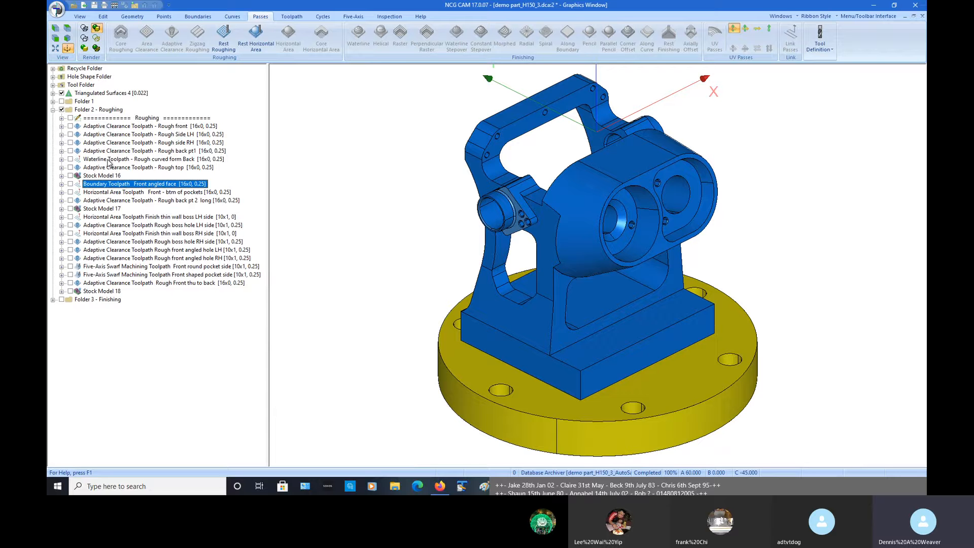
# Expand the Rough curved form Back waterline toolpath, examine its Waterline Passes 2, and collapse it
pyautogui.click(62, 160)
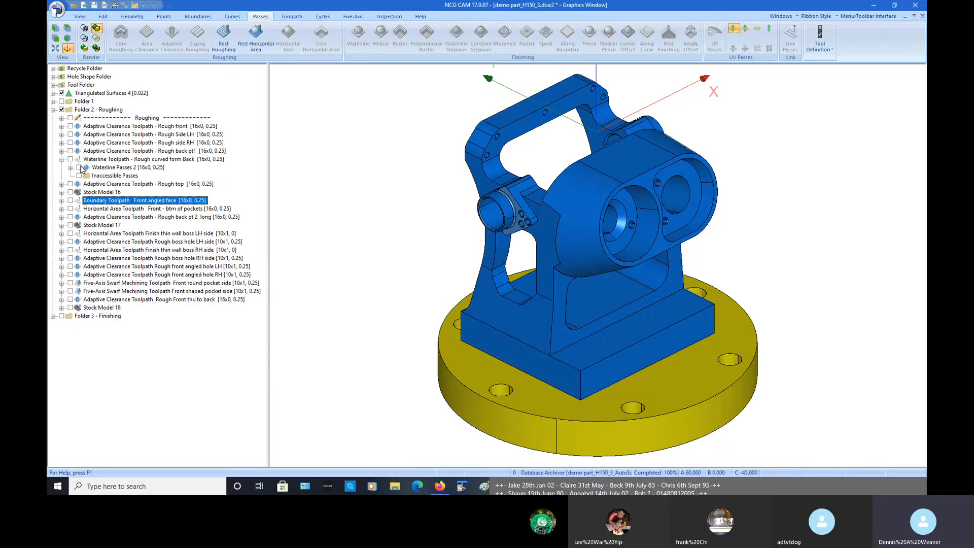
pyautogui.click(79, 167)
pyautogui.moveTo(538, 210); pyautogui.dragTo(487, 223, button='middle')
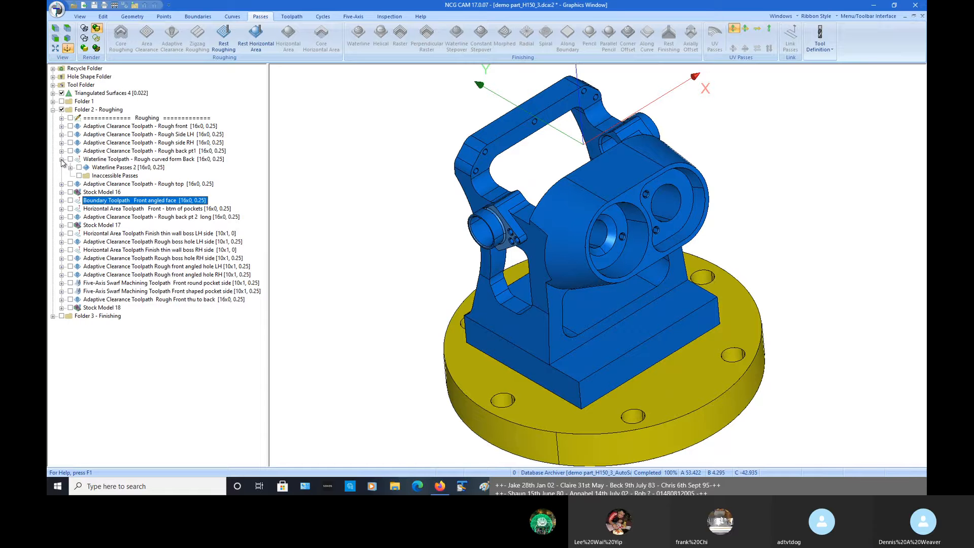
pyautogui.click(61, 160)
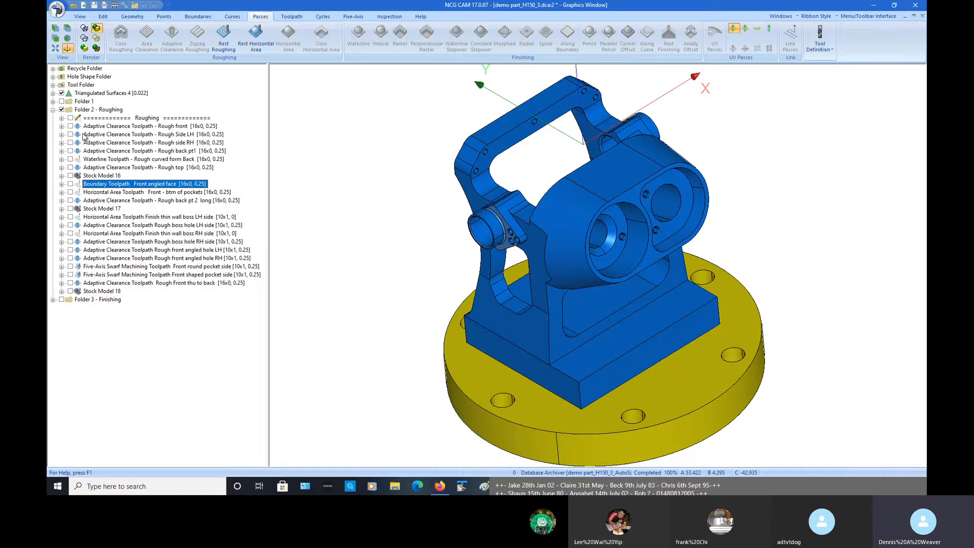
# Open the cutting parameters of the Rough front adaptive clearance toolpath and move the dialog clear of the toolpath list
pyautogui.click(133, 127)
pyautogui.rightClick(133, 126)
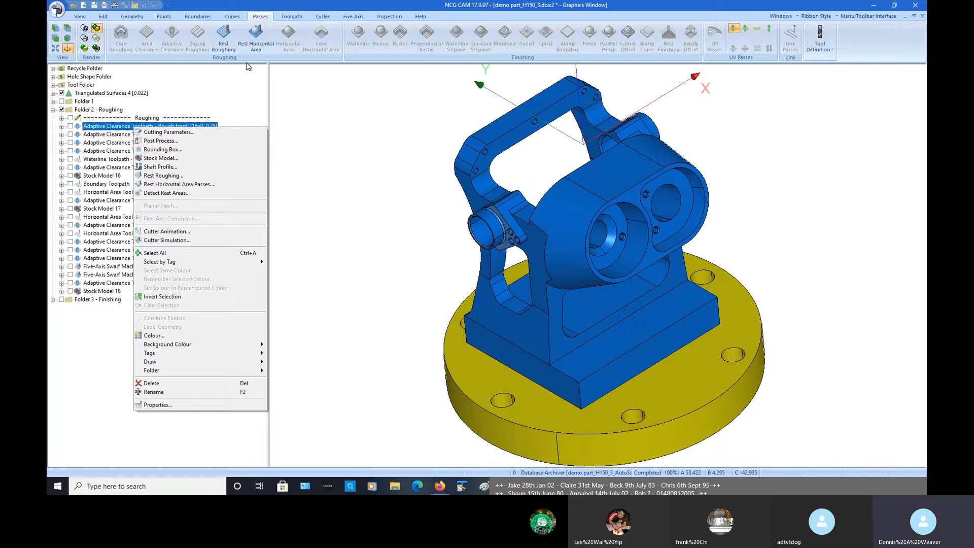
pyautogui.click(294, 16)
pyautogui.click(294, 17)
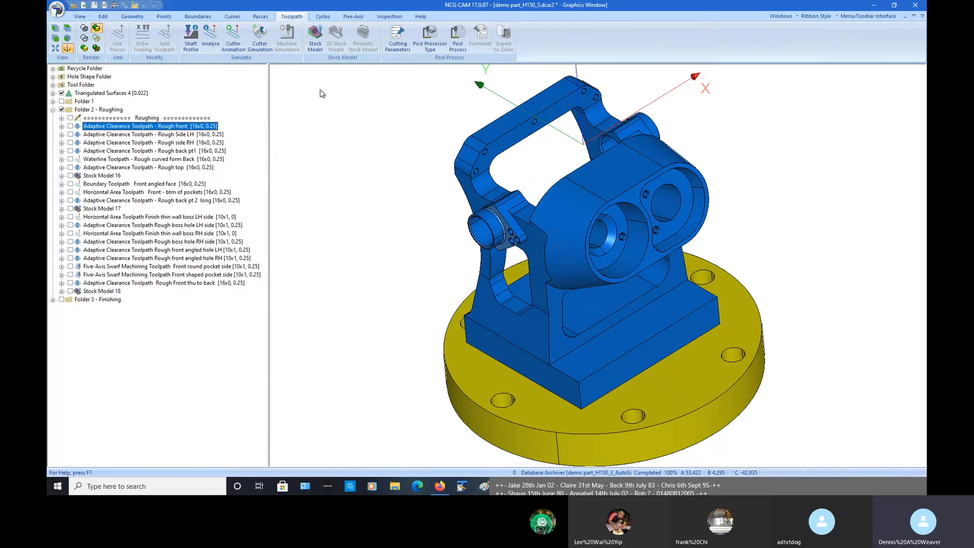
pyautogui.click(211, 136)
pyautogui.click(133, 126)
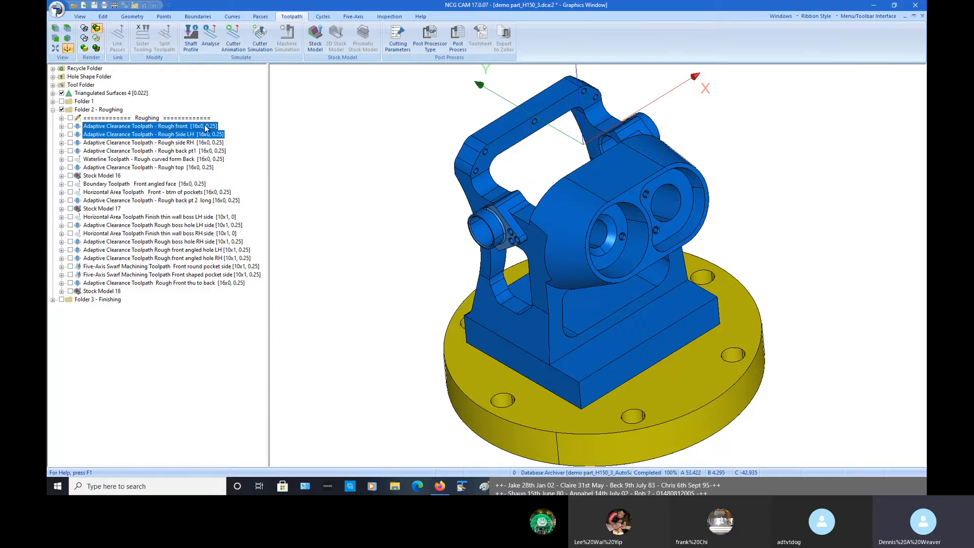
pyautogui.click(399, 46)
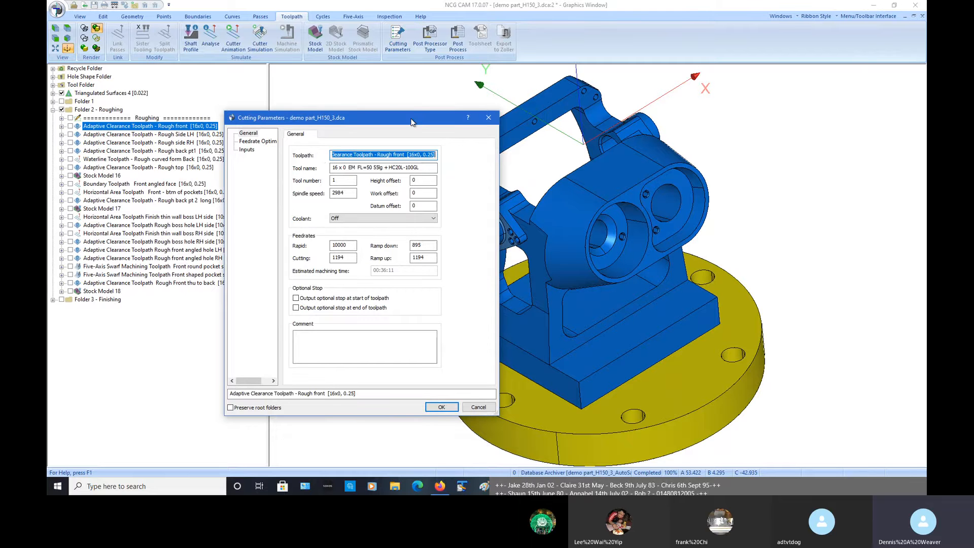
pyautogui.moveTo(411, 119); pyautogui.dragTo(731, 107)
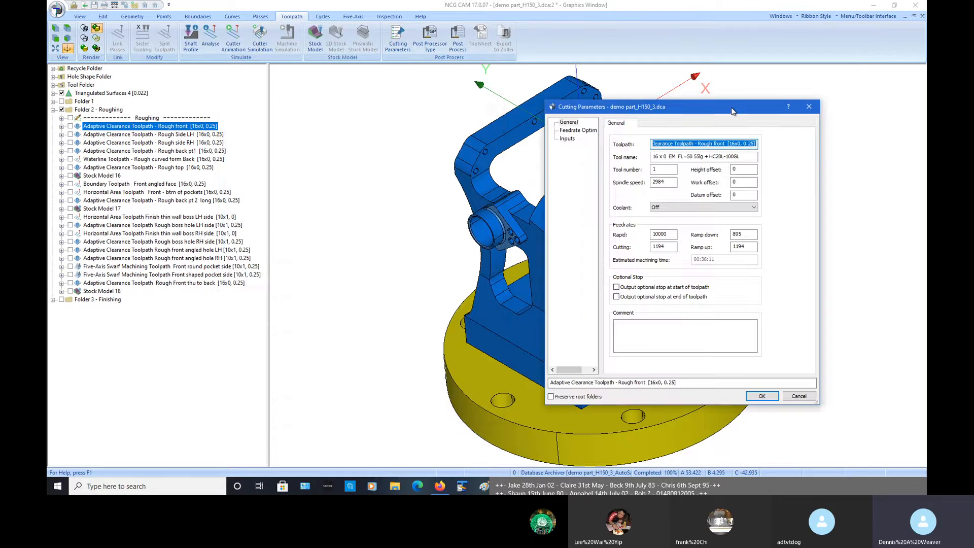
# Compare the advanced cutter settings in the Rough front toolpath's properties with its cutting parameters, including the tool number, and close the properties
pyautogui.rightClick(101, 129)
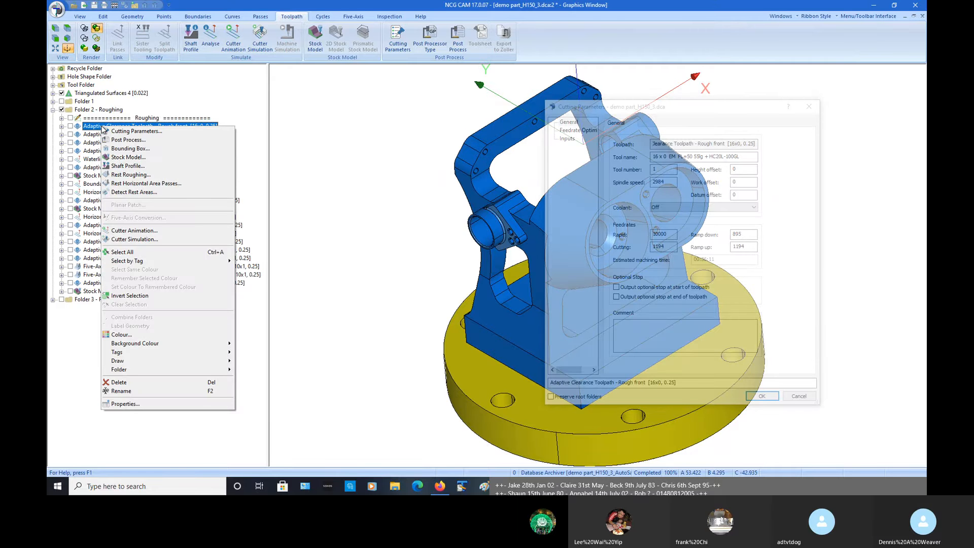
pyautogui.click(170, 405)
pyautogui.click(326, 117)
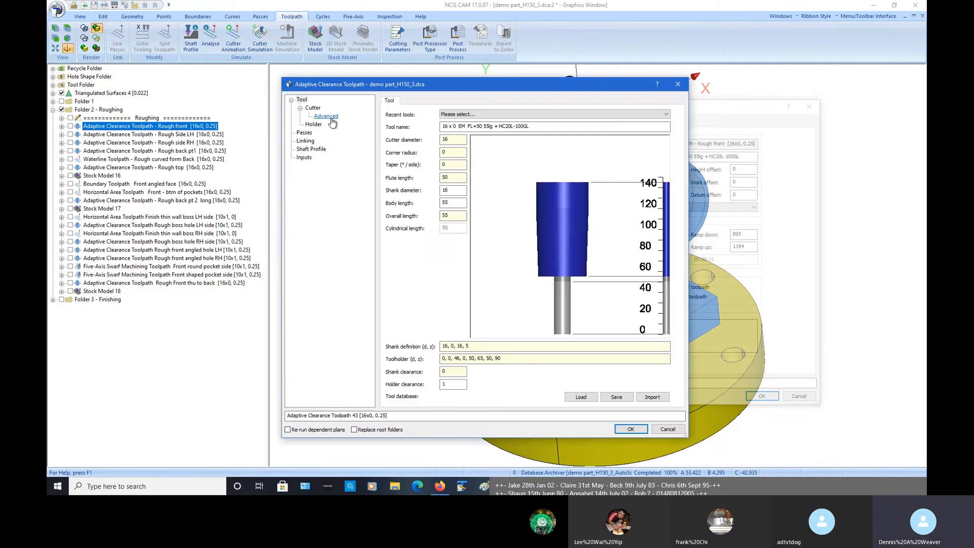
pyautogui.moveTo(406, 84); pyautogui.dragTo(213, 89)
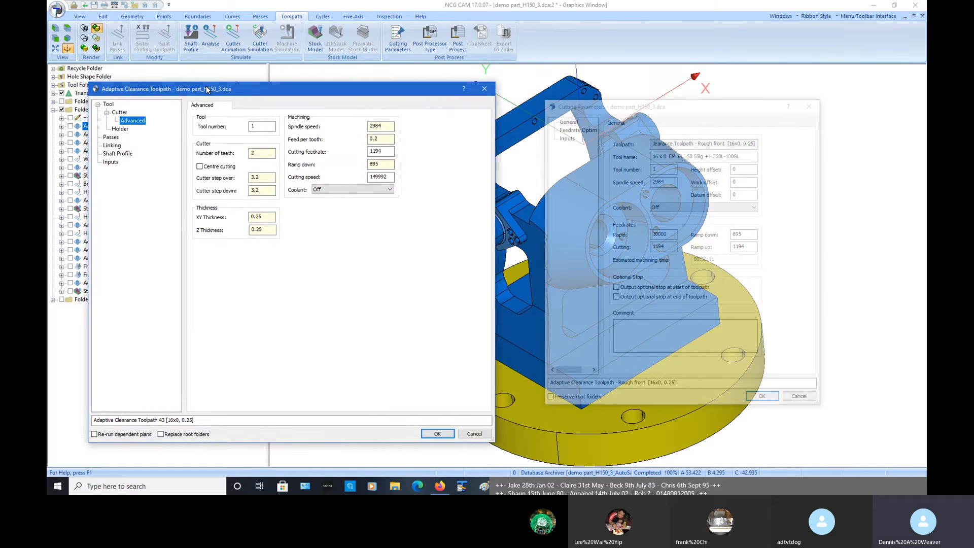
pyautogui.moveTo(616, 112); pyautogui.dragTo(568, 96)
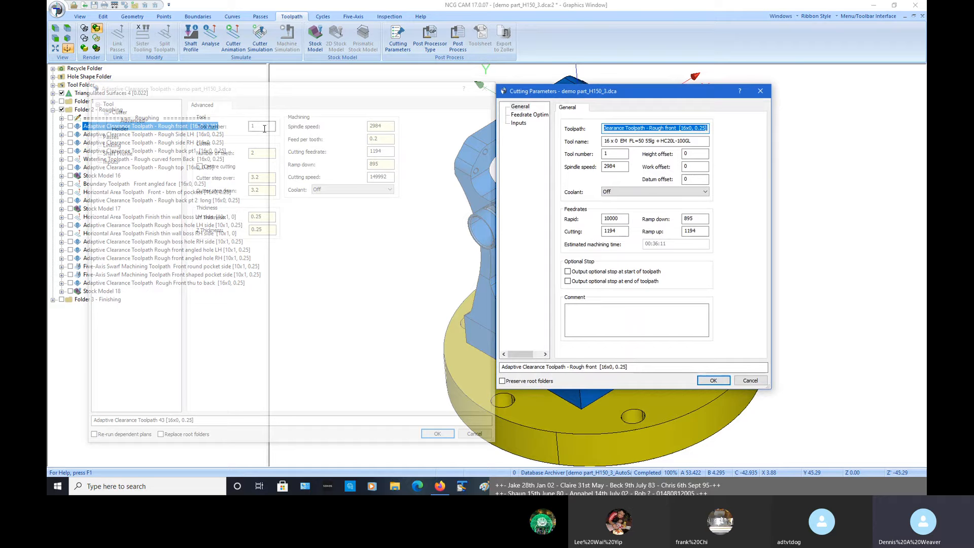
pyautogui.click(604, 153)
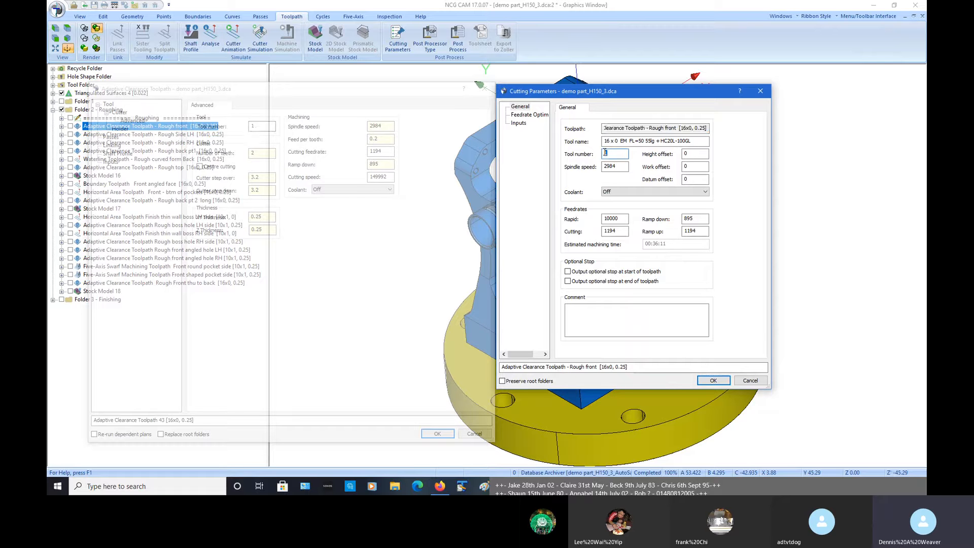
pyautogui.doubleClick(605, 153)
pyautogui.click(451, 100)
pyautogui.click(482, 90)
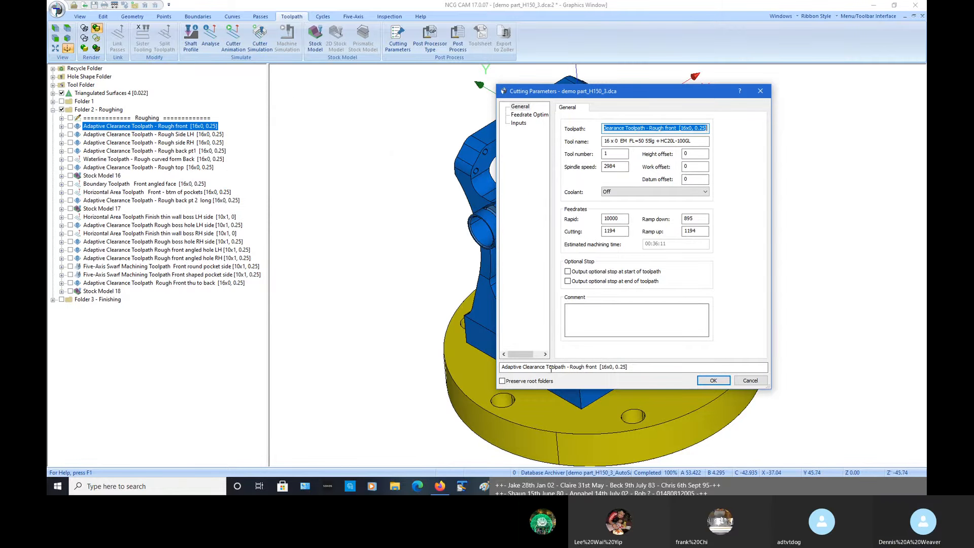
# Accept the cutting parameters for the Rough front toolpath and expand its entry
pyautogui.click(713, 381)
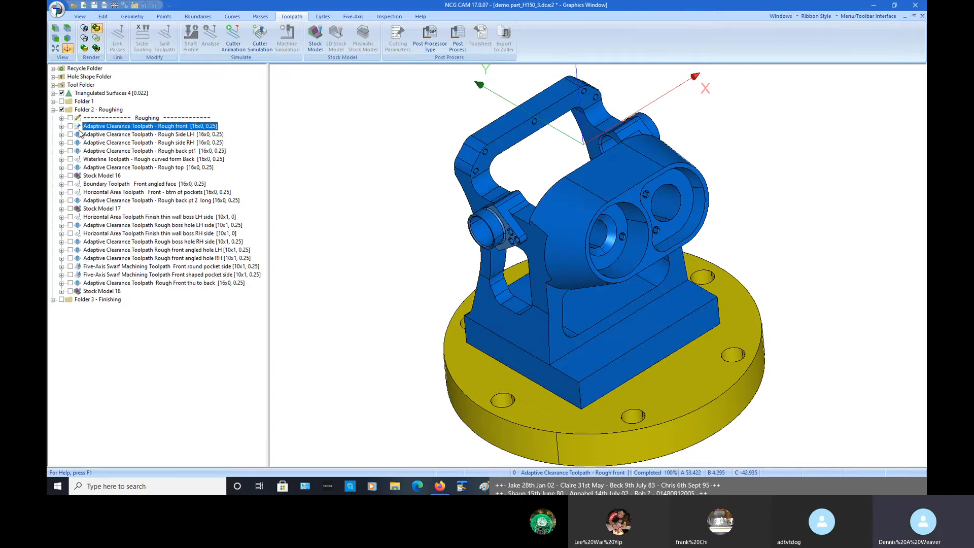
pyautogui.click(61, 126)
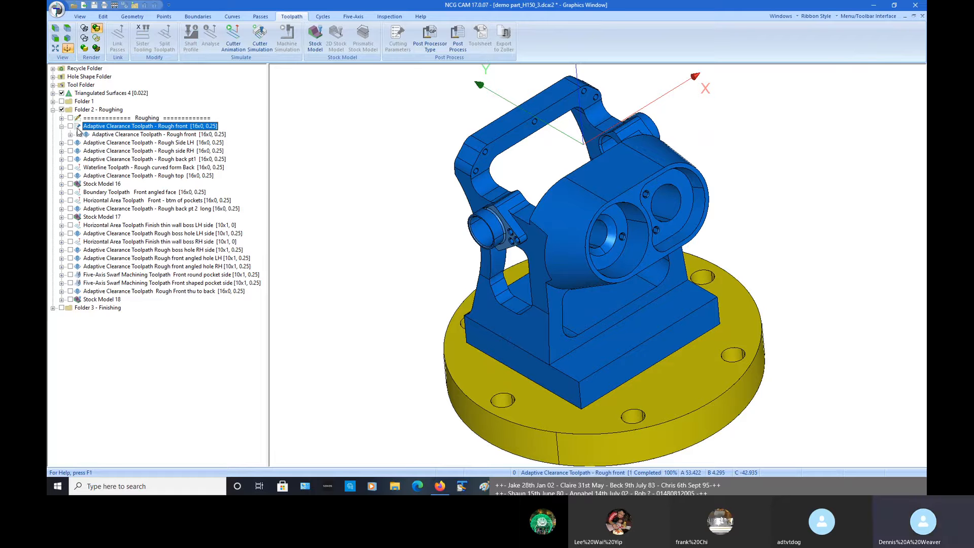
pyautogui.rightClick(111, 129)
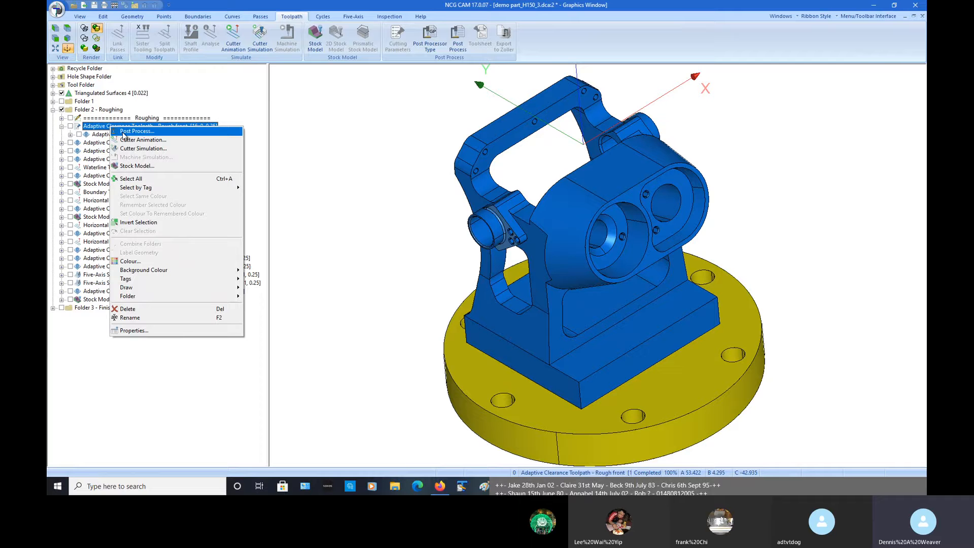
# Enable the use of G-POST for post-processing in the program's Post Processor options
pyautogui.click(57, 9)
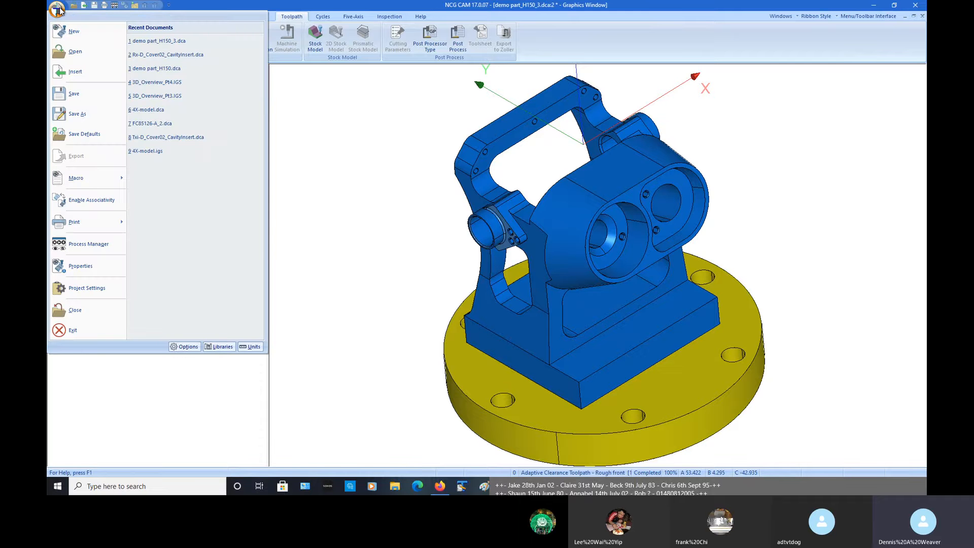
pyautogui.click(180, 348)
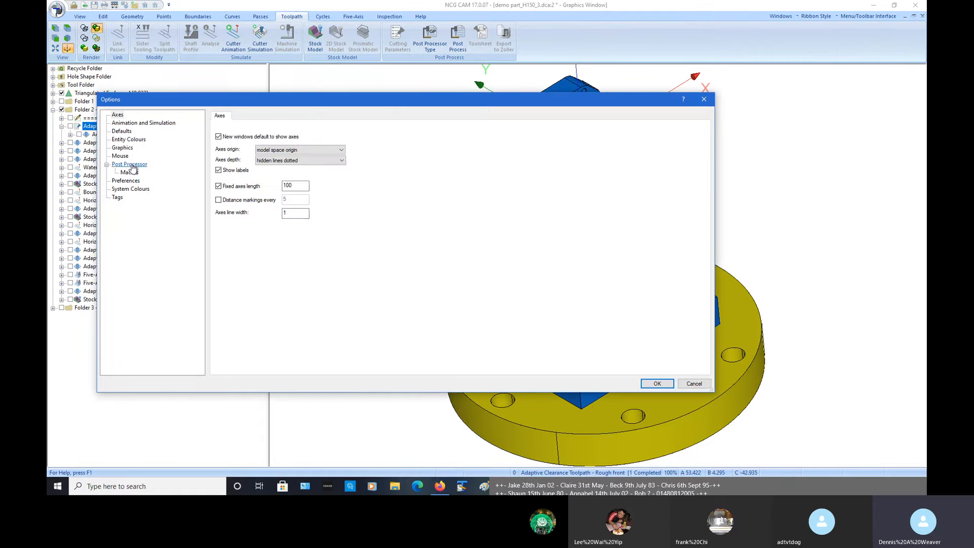
pyautogui.click(130, 164)
pyautogui.click(219, 157)
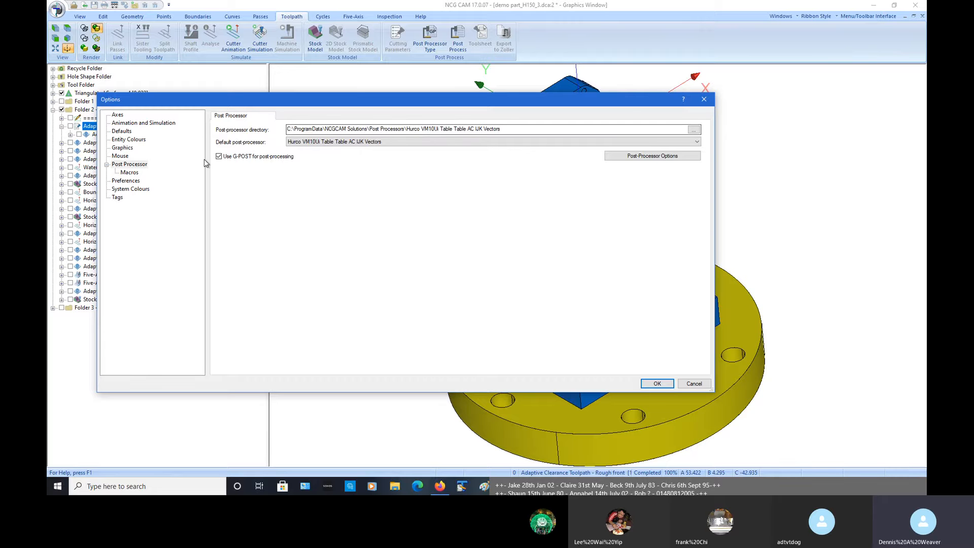
pyautogui.click(656, 384)
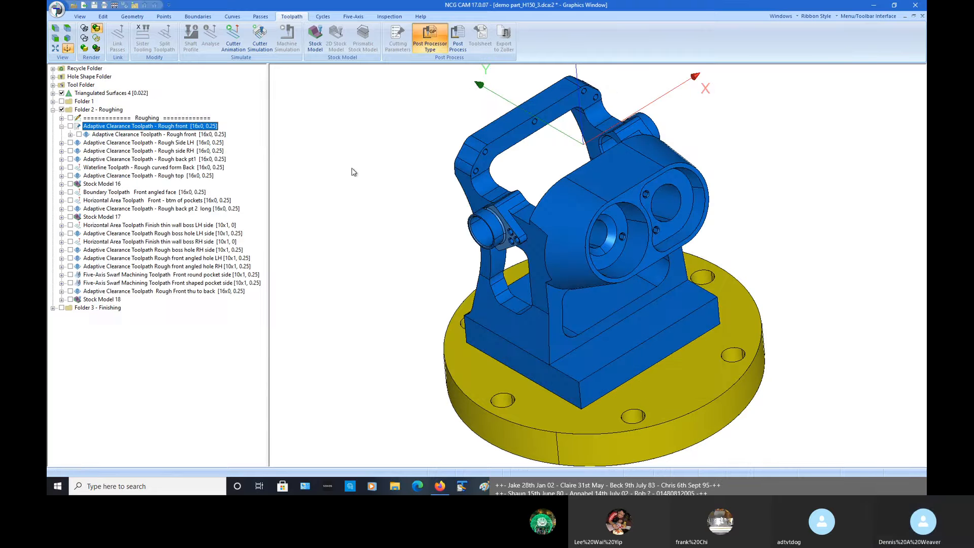
# Post process the Rough front toolpath to demo part_H150_301.fnc in mm, using the Hurco VM10Ui Table Table AC IJK Vectors format
pyautogui.rightClick(147, 130)
pyautogui.click(175, 136)
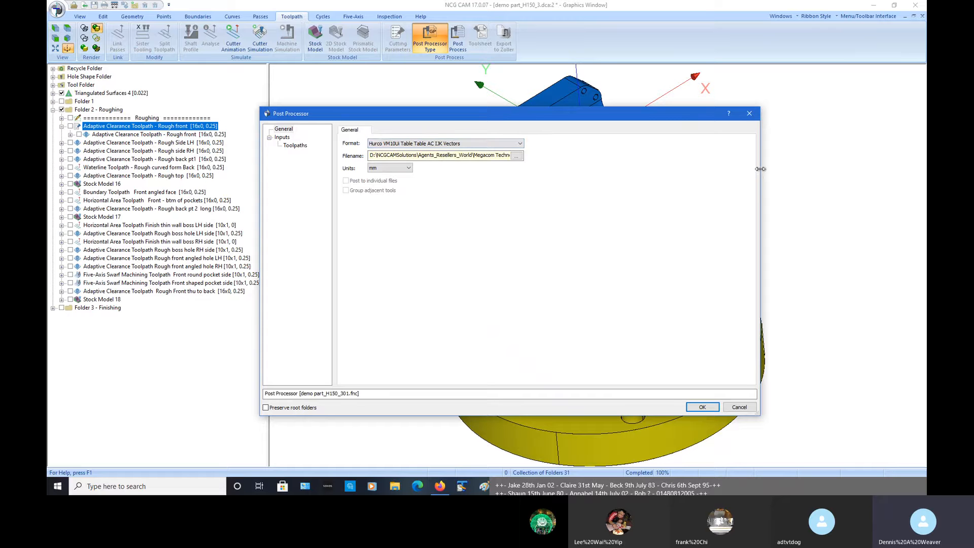
pyautogui.moveTo(760, 172); pyautogui.dragTo(816, 170)
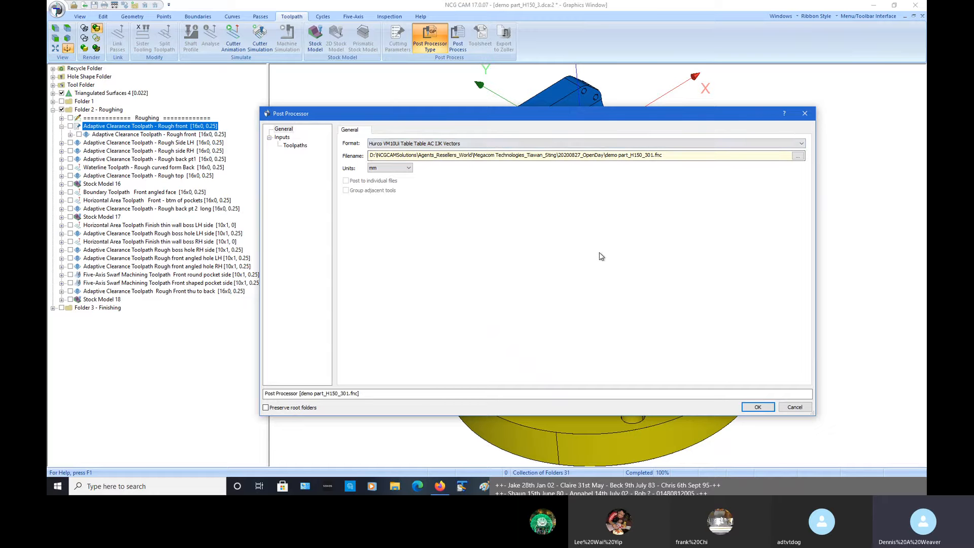
pyautogui.click(757, 407)
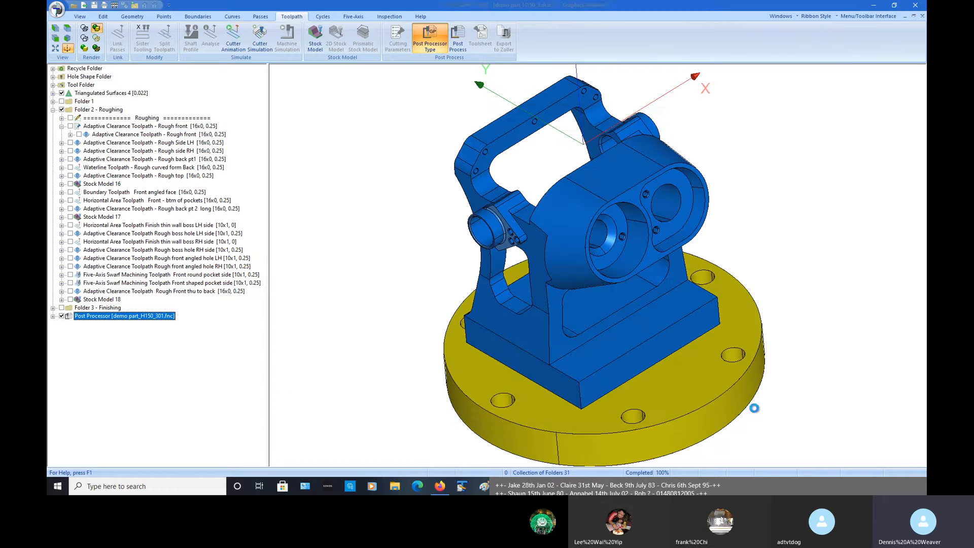
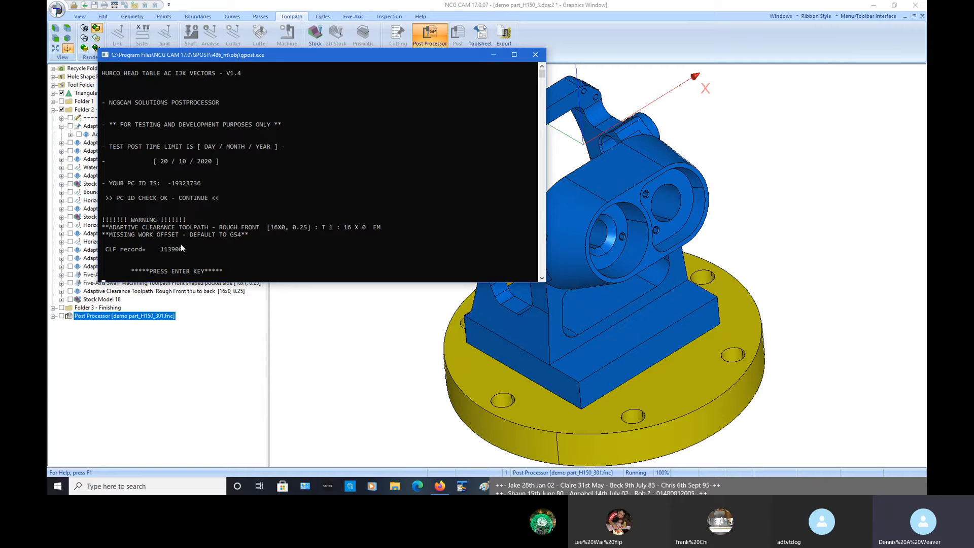
pyautogui.click(535, 54)
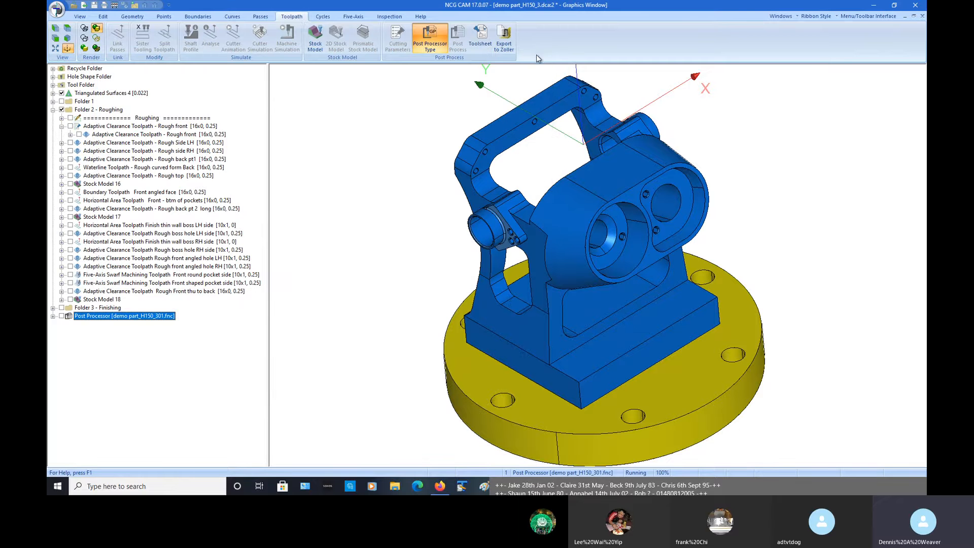
# View the tape file of demo part_H150_301.fnc, read through its opening NC code, and close it
pyautogui.rightClick(133, 316)
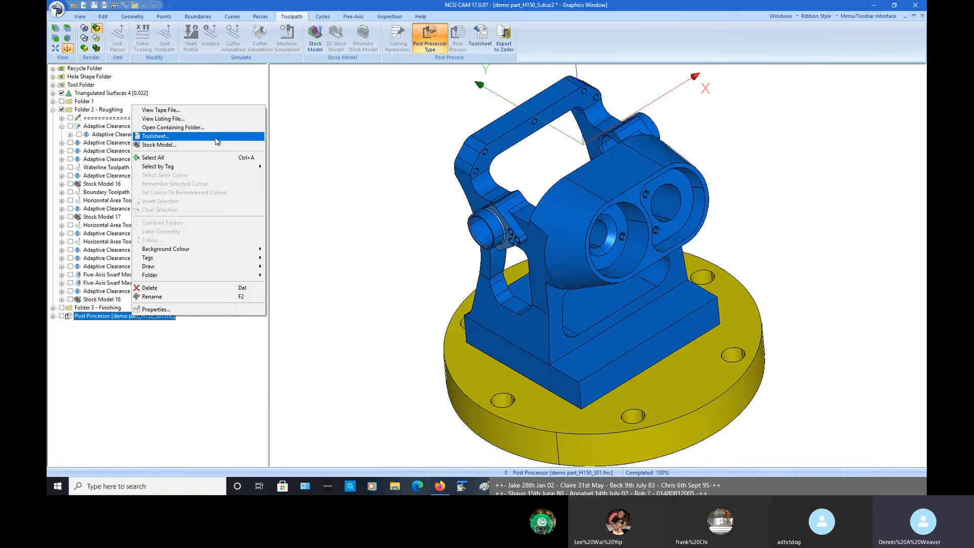
pyautogui.click(215, 113)
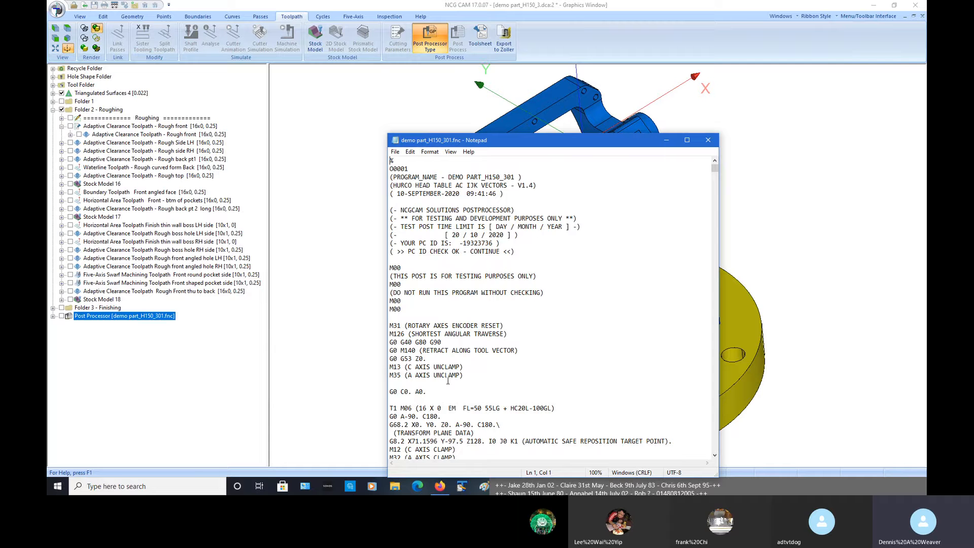
pyautogui.scroll(-11, 621, 331)
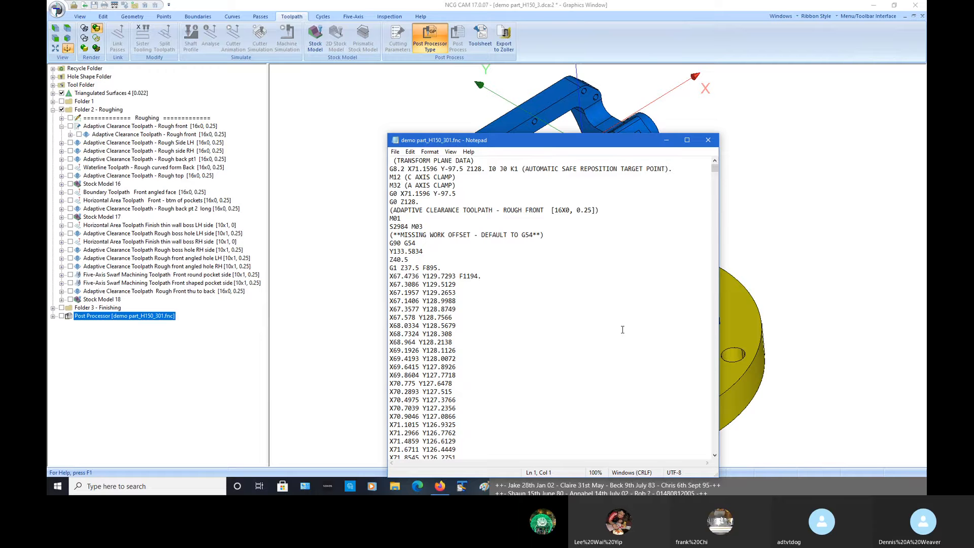
pyautogui.click(709, 141)
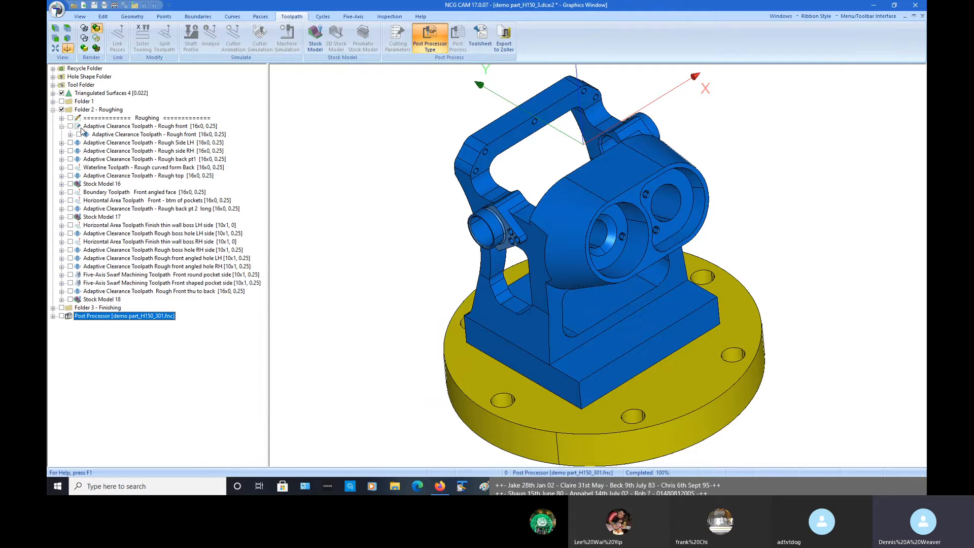
# Apply cutting parameters to the Rough Side LH adaptive clearance toolpath, keeping the proposed values
pyautogui.click(101, 144)
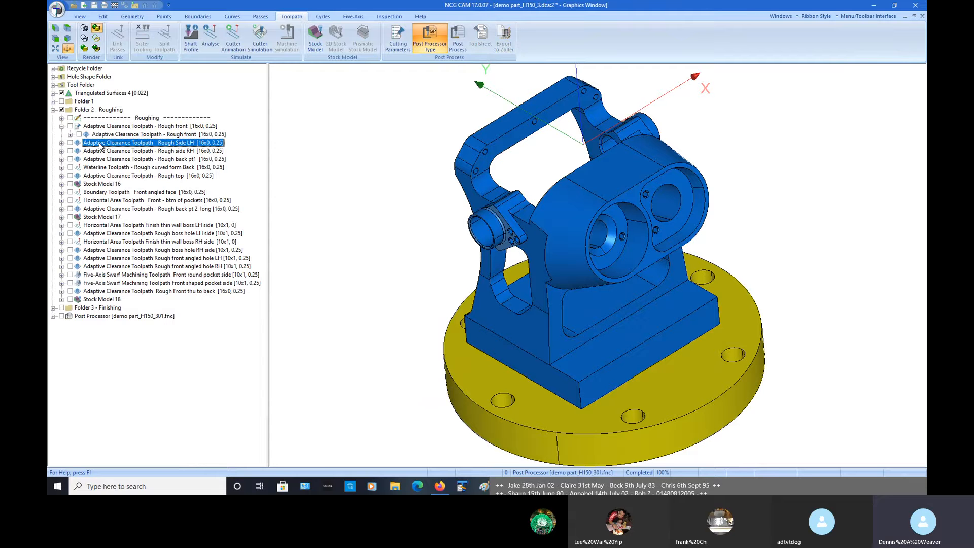
pyautogui.rightClick(130, 145)
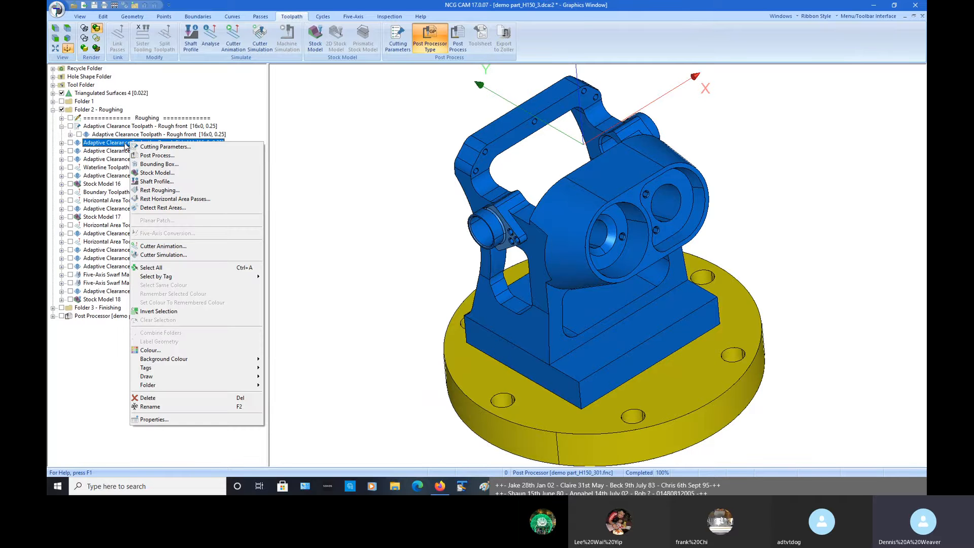
pyautogui.click(149, 148)
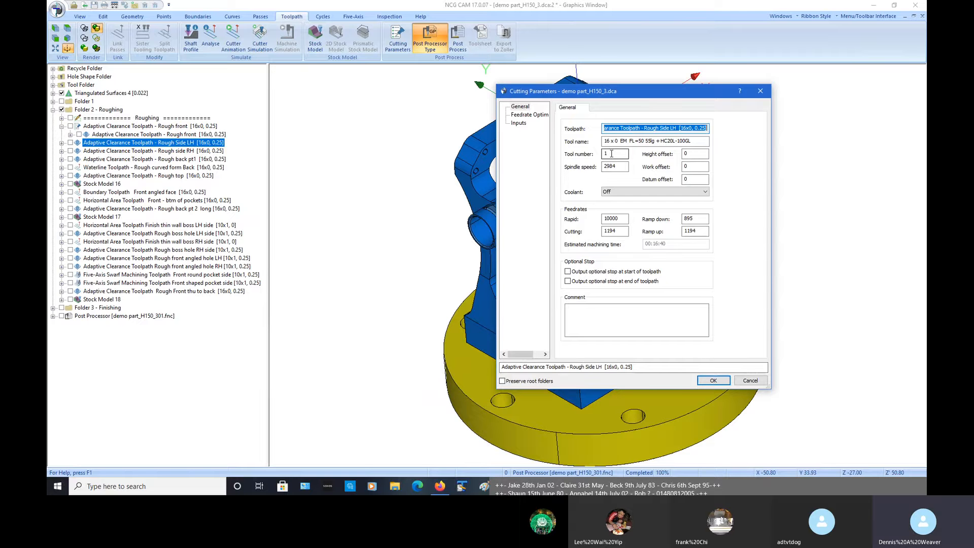
pyautogui.click(712, 381)
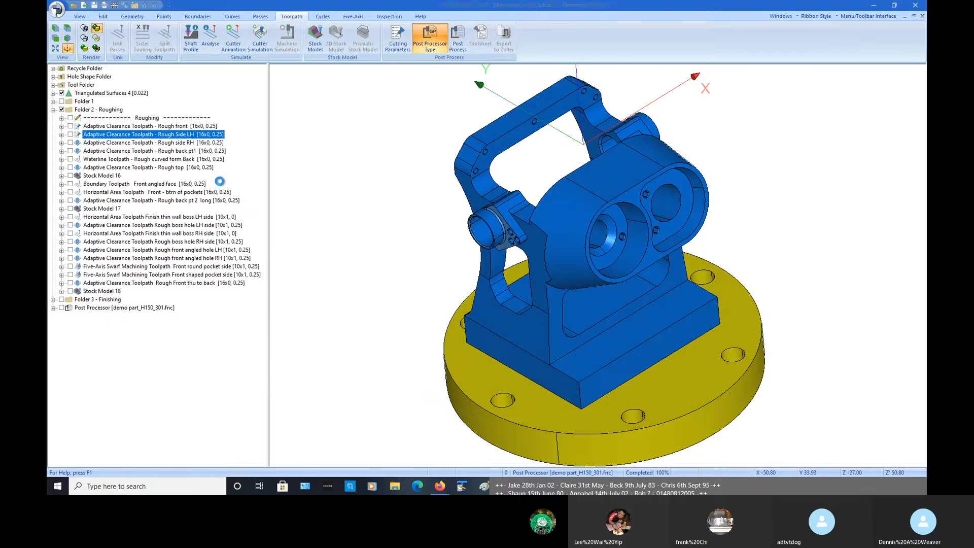
# Post process the Rough Side LH toolpath to demo part_H150_302.fnc with the Hurco VM10Ui format, closing the G-POST console when it finishes
pyautogui.rightClick(158, 136)
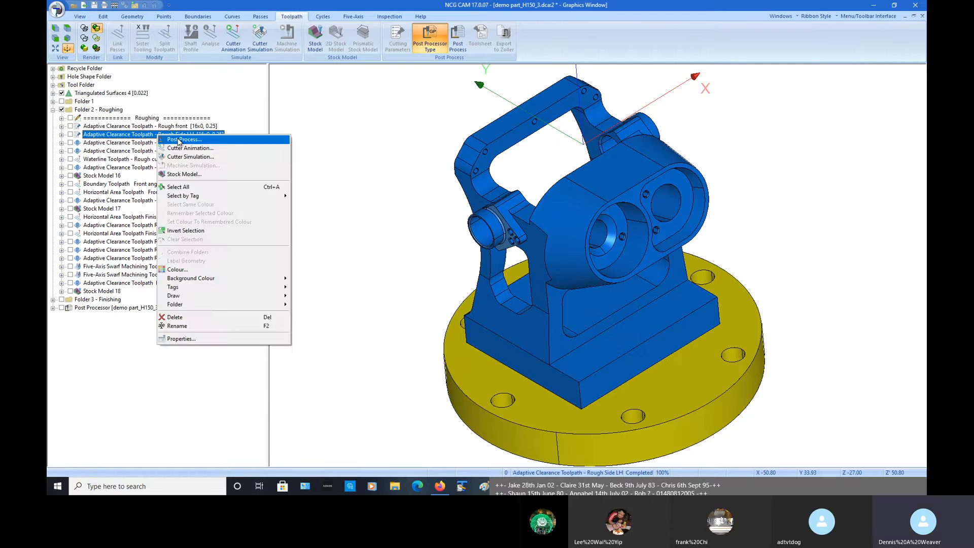
pyautogui.click(178, 140)
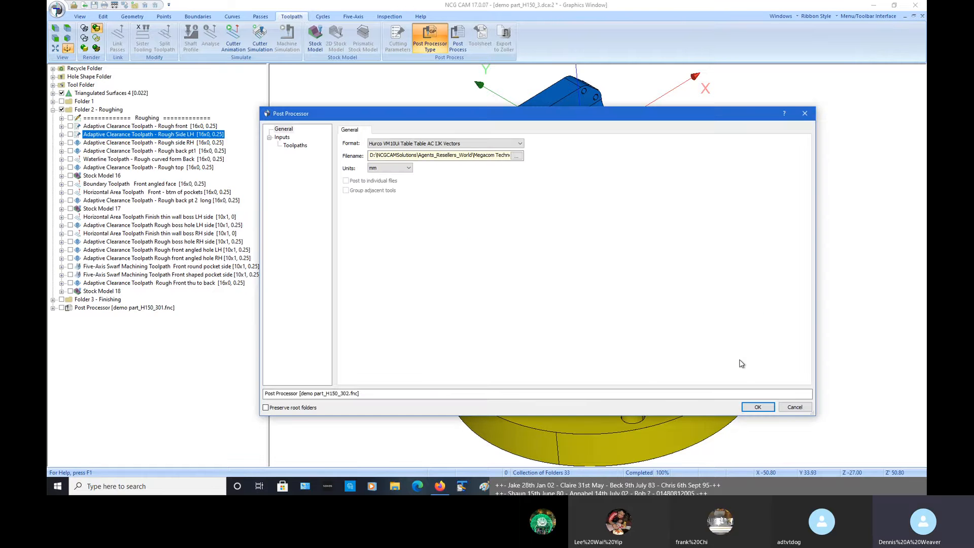
pyautogui.moveTo(815, 279); pyautogui.dragTo(857, 271)
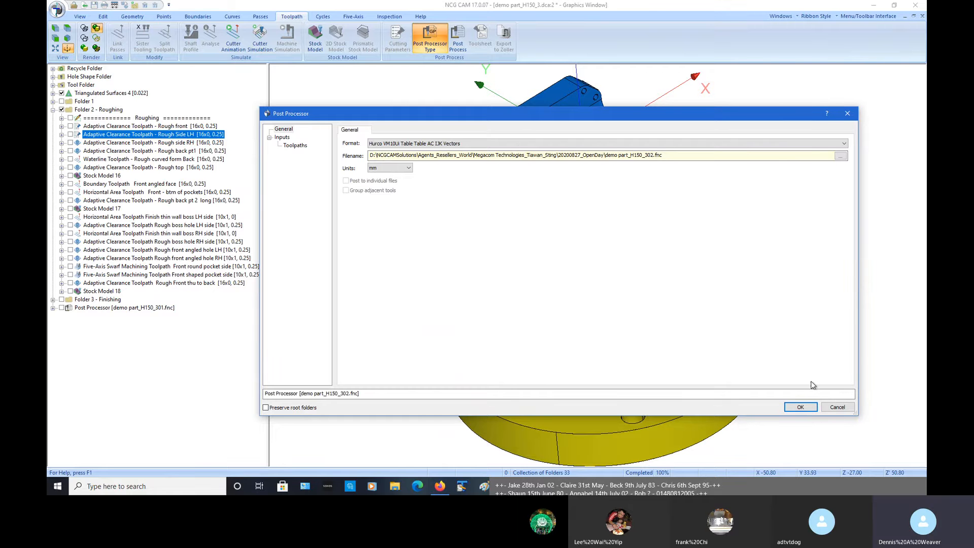
pyautogui.click(800, 407)
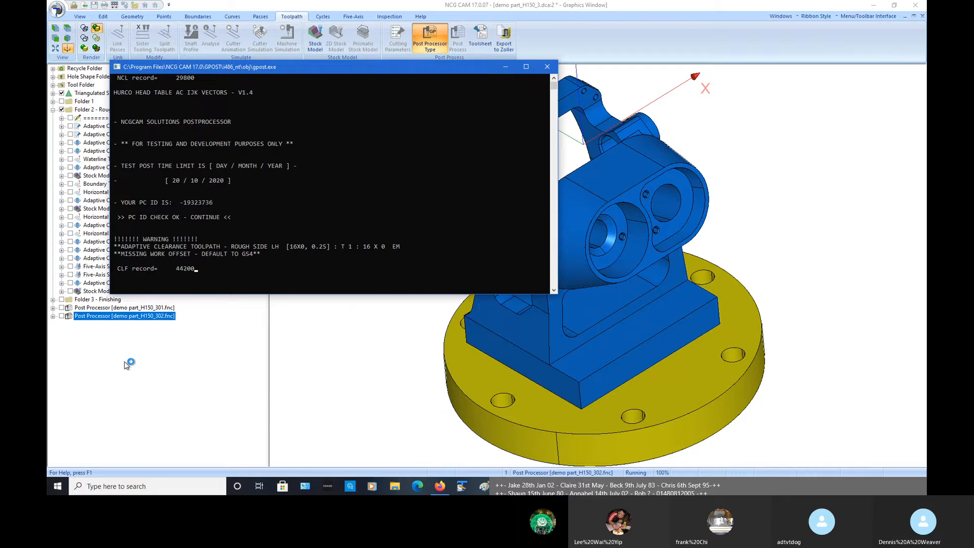
pyautogui.moveTo(293, 69); pyautogui.dragTo(498, 32)
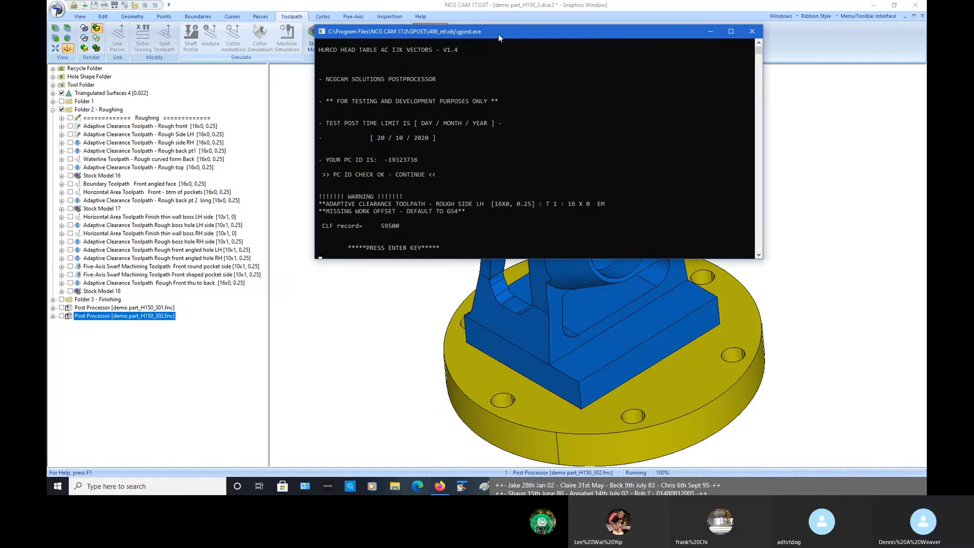
pyautogui.click(751, 31)
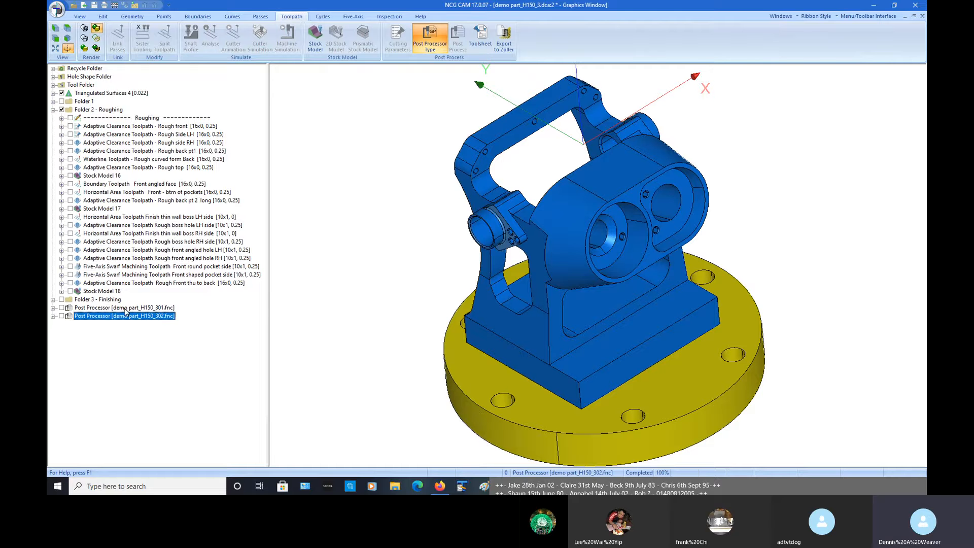
# Select both Post Processor entries, demo part_H150_301.fnc and demo part_H150_302.fnc
pyautogui.rightClick(152, 309)
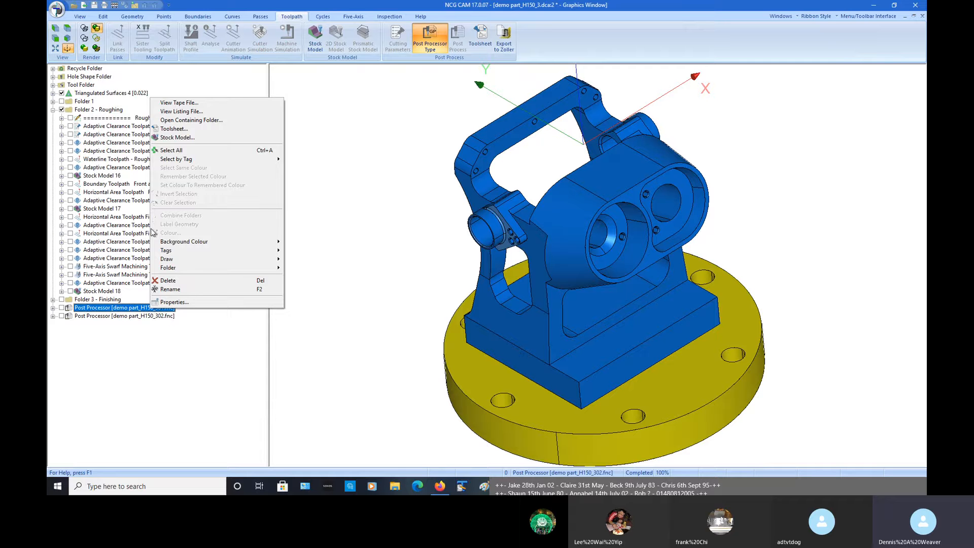
pyautogui.click(131, 312)
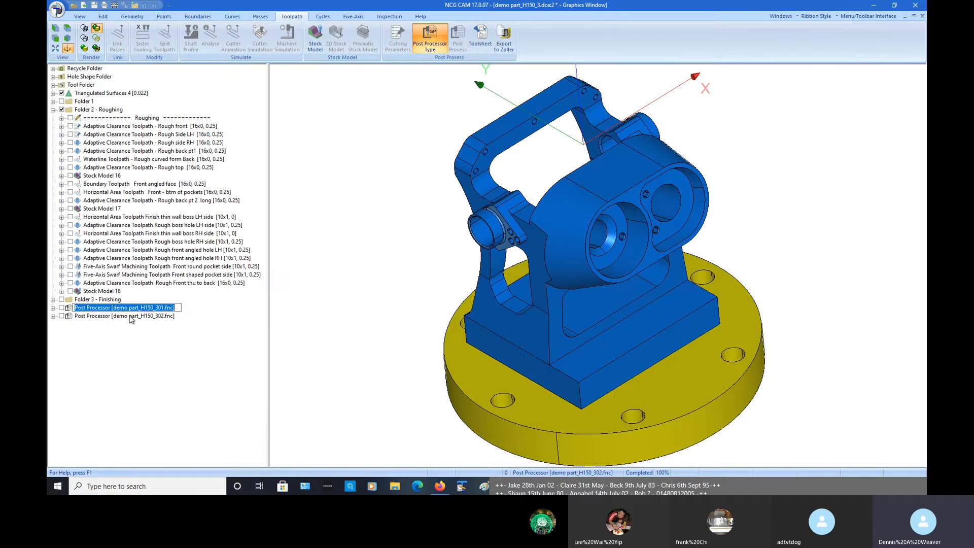
pyautogui.keyDown('shift'); pyautogui.click(131, 316); pyautogui.keyUp('shift')
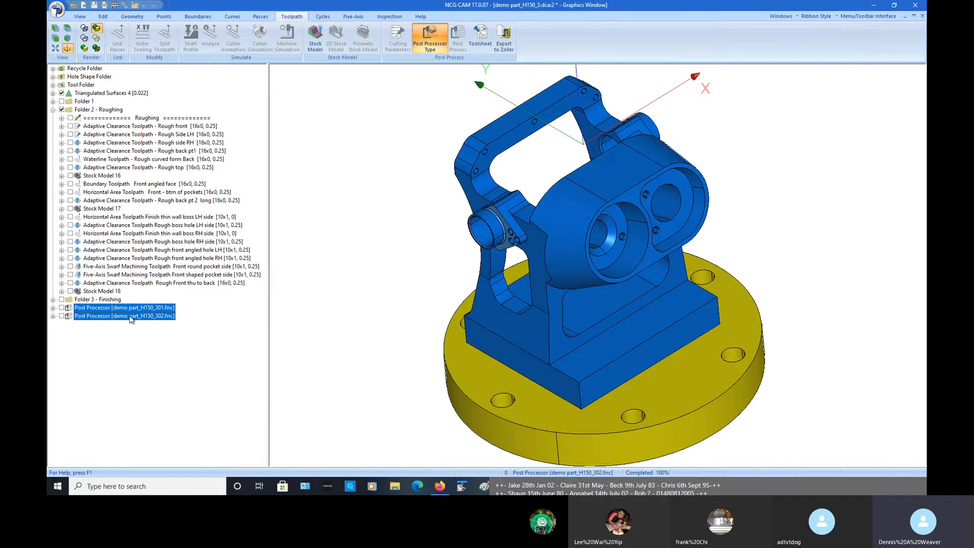
# Create an Extended Toolsheet with bitmap images from the two selected post processor outputs, saved as demo part_H150_301.xml
pyautogui.rightClick(130, 317)
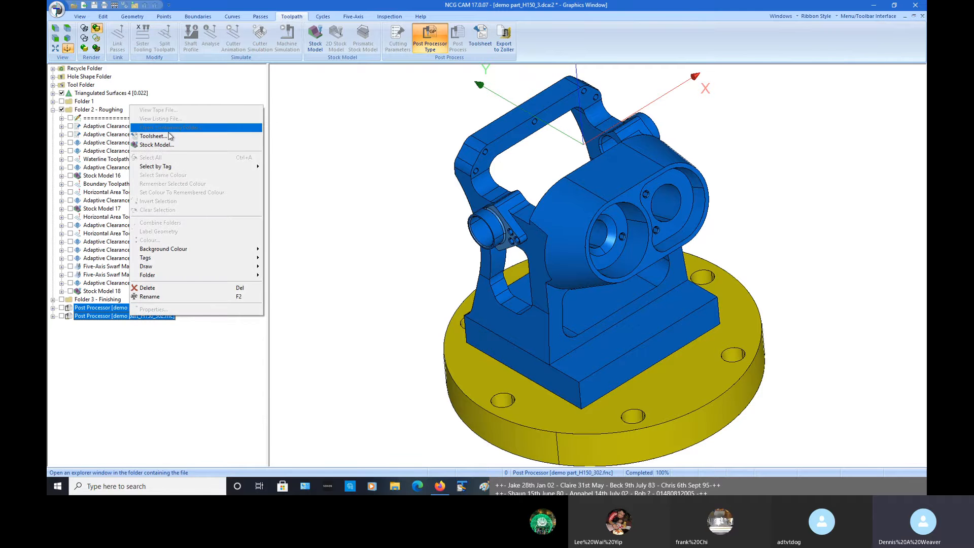
pyautogui.click(152, 135)
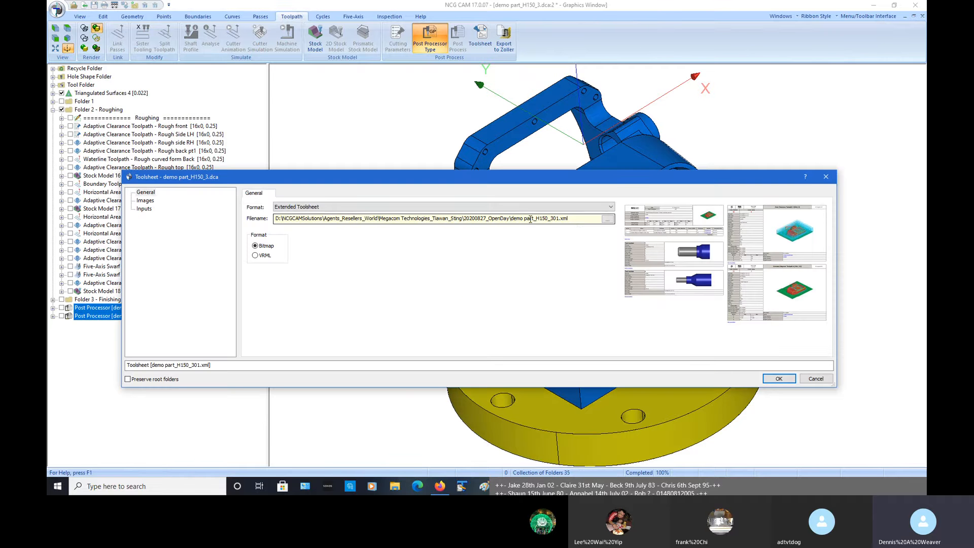
pyautogui.click(779, 379)
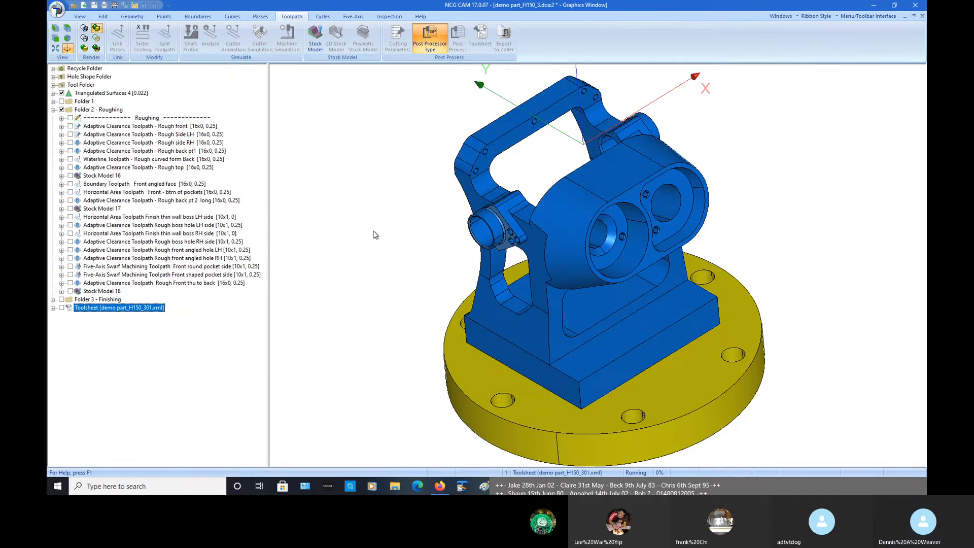
# View the generated toolsheet, examine its operation summary, tool details and the Rough front and Rough Side LH toolpath sheets, and close it
pyautogui.rightClick(105, 314)
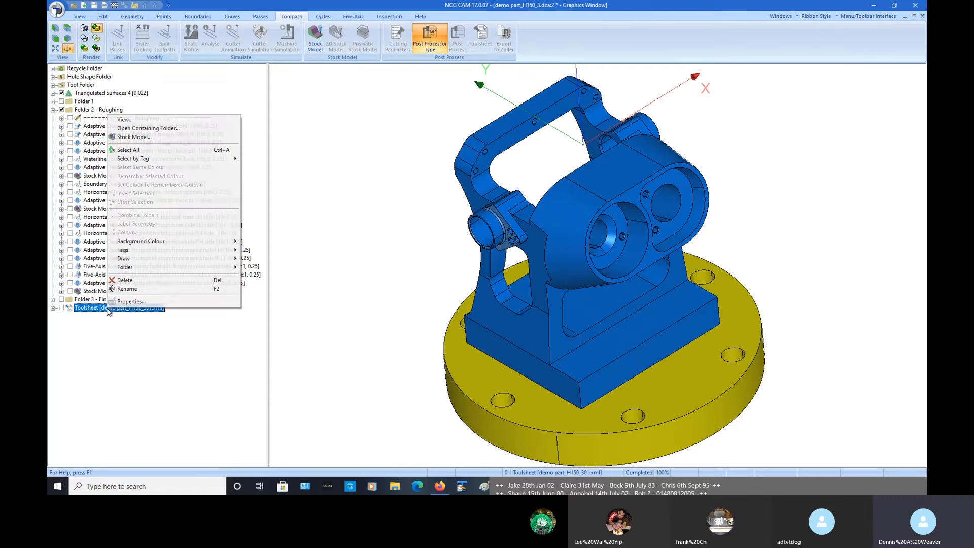
pyautogui.click(193, 123)
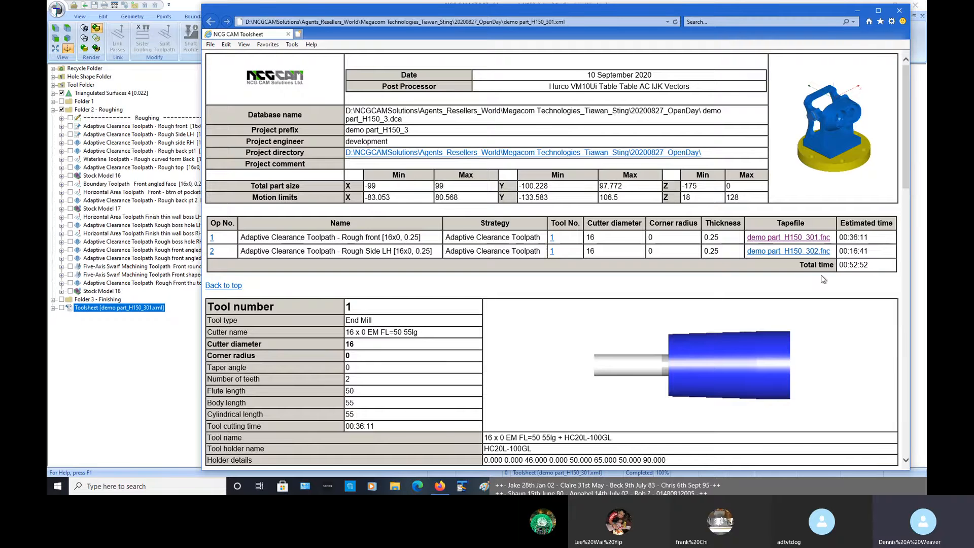
pyautogui.scroll(-2, 852, 277)
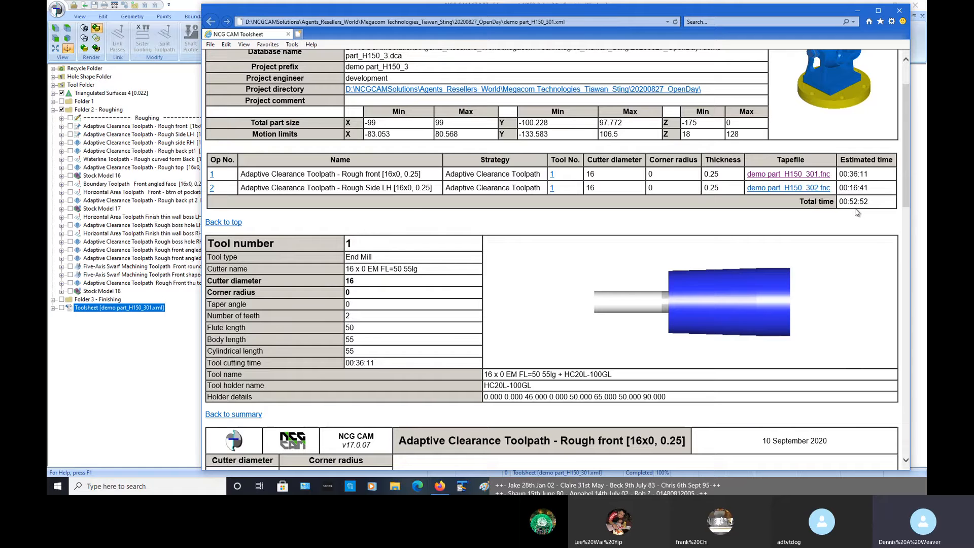
pyautogui.scroll(-8, 854, 208)
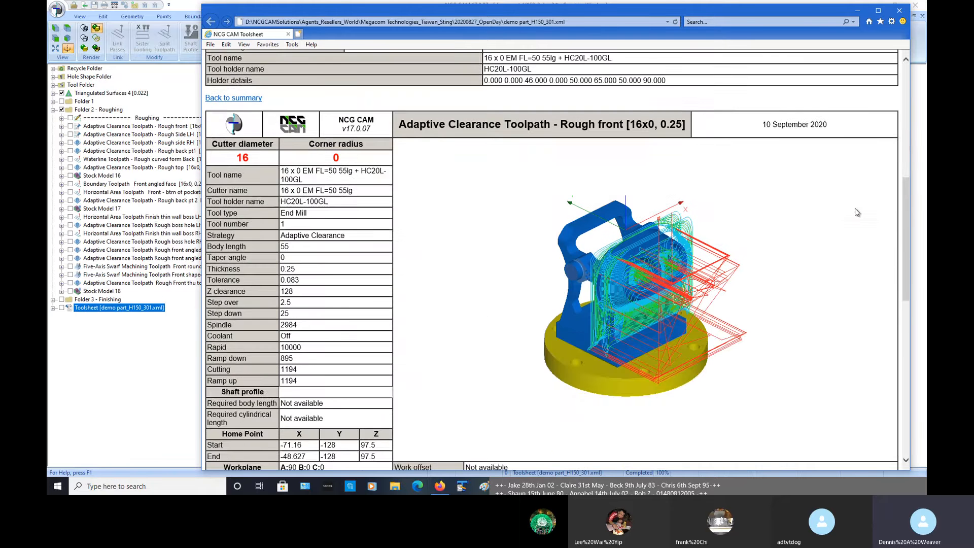
pyautogui.scroll(5, 360, 83)
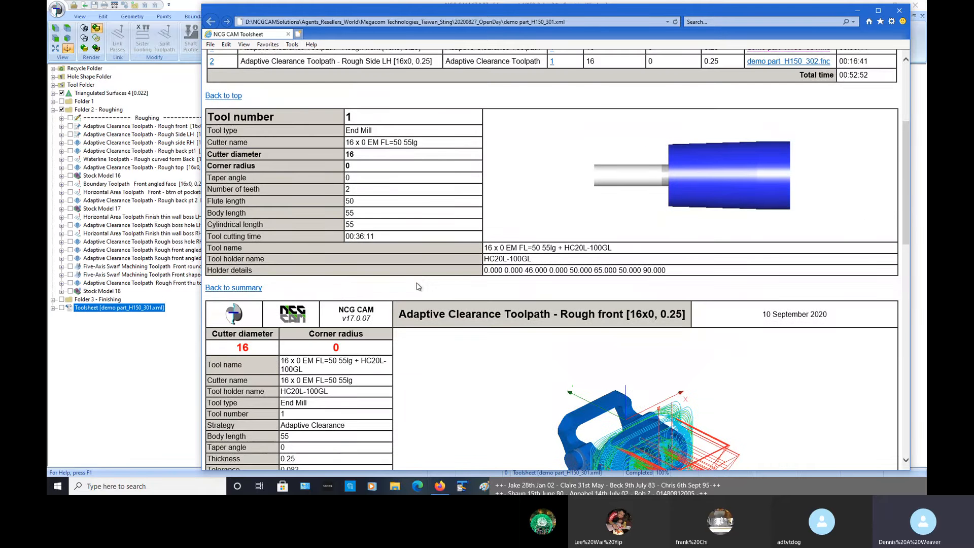
pyautogui.scroll(-5, 525, 318)
pyautogui.scroll(-1, 525, 318)
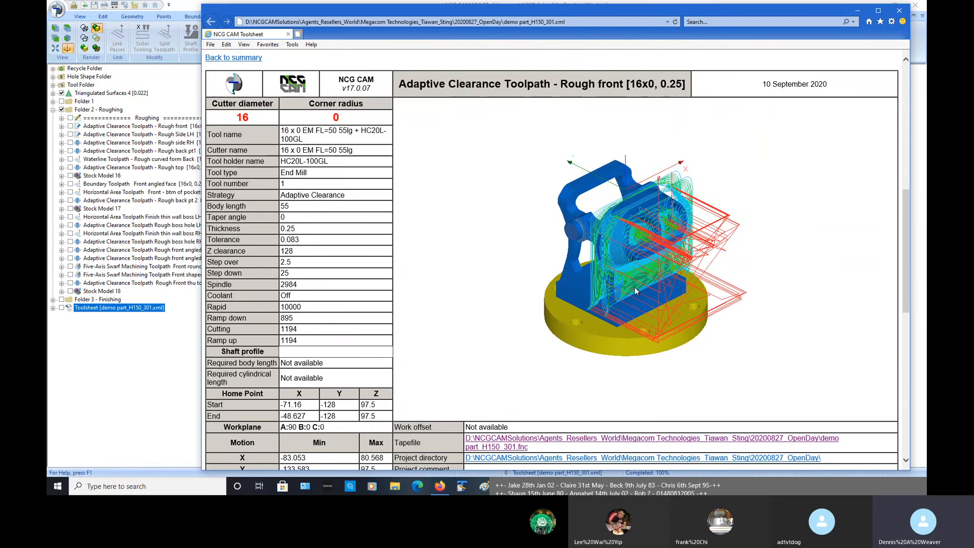
pyautogui.scroll(-12, 634, 290)
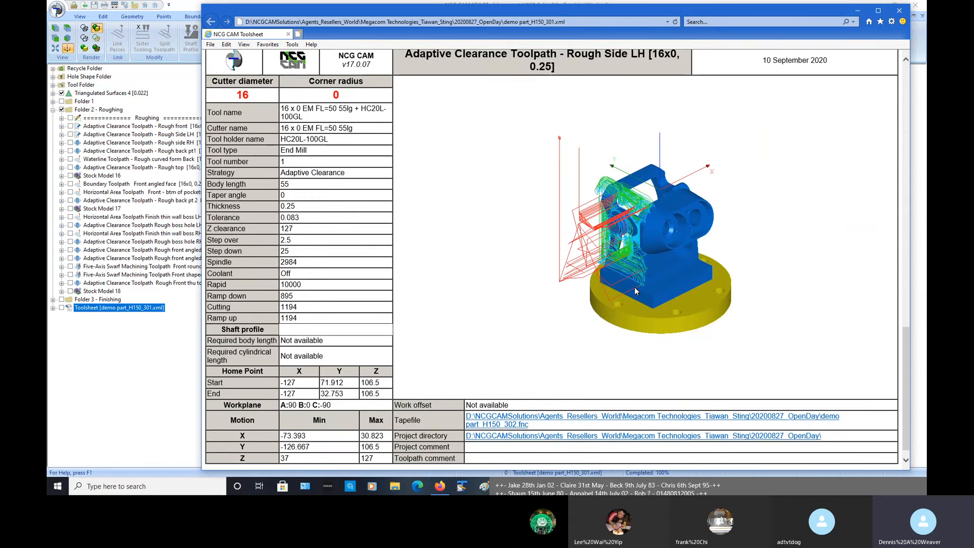
pyautogui.scroll(-1, 635, 290)
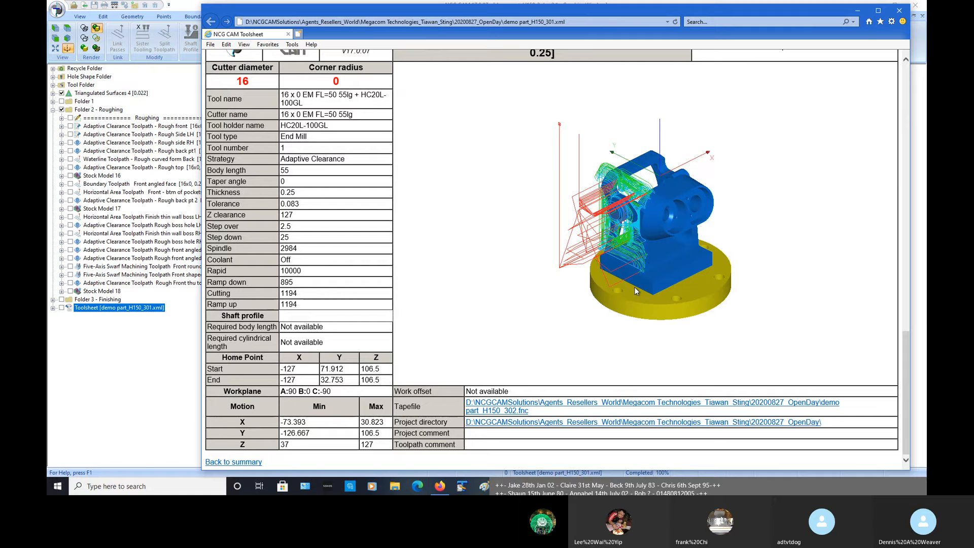
pyautogui.scroll(2, 636, 290)
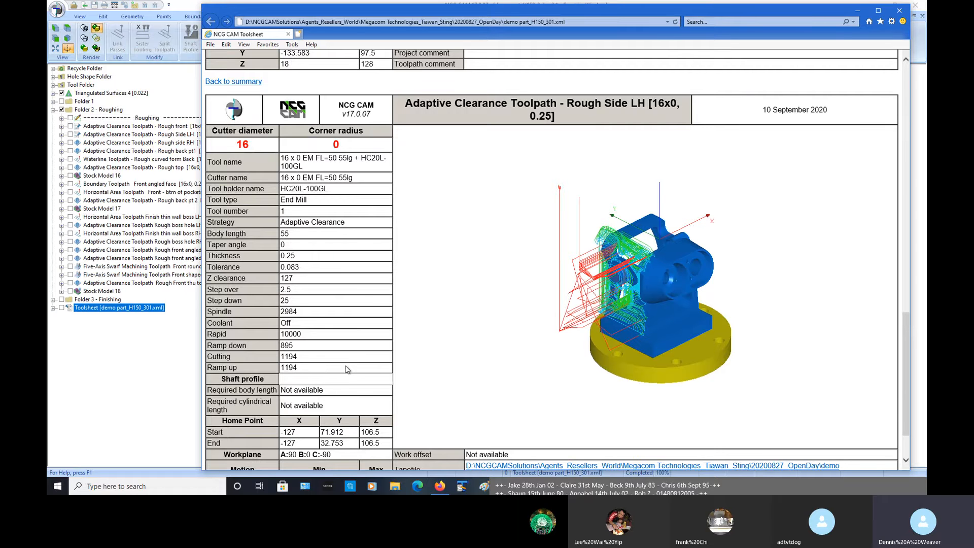
pyautogui.scroll(-2, 346, 369)
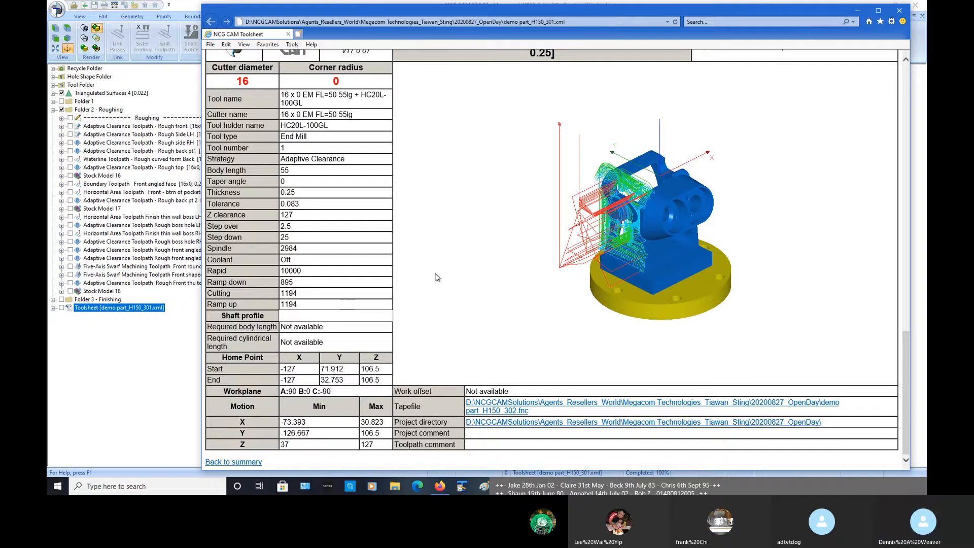
pyautogui.click(899, 11)
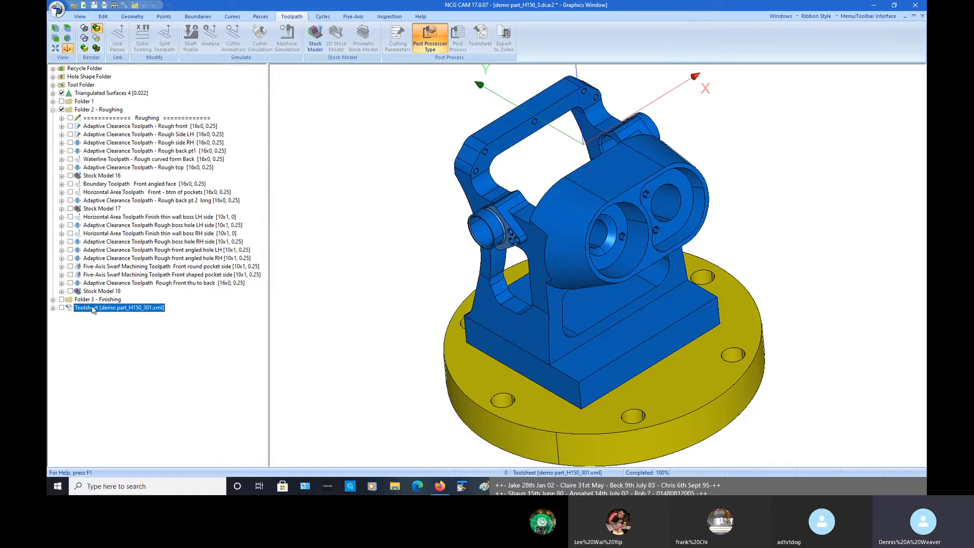
# Delete the toolsheet entry, and collapse and hide the Roughing folder before expanding the Finishing folder
pyautogui.press('Delete')
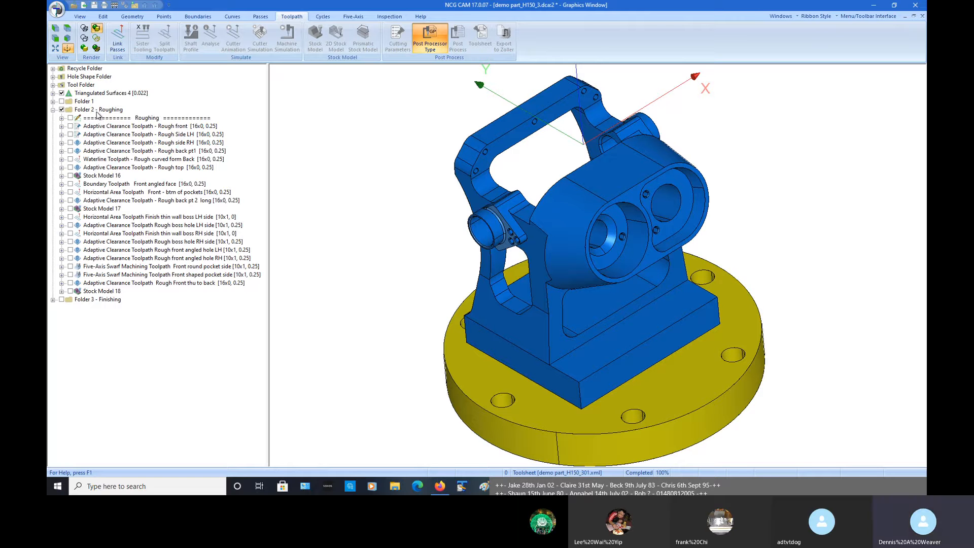
pyautogui.click(53, 110)
pyautogui.click(61, 110)
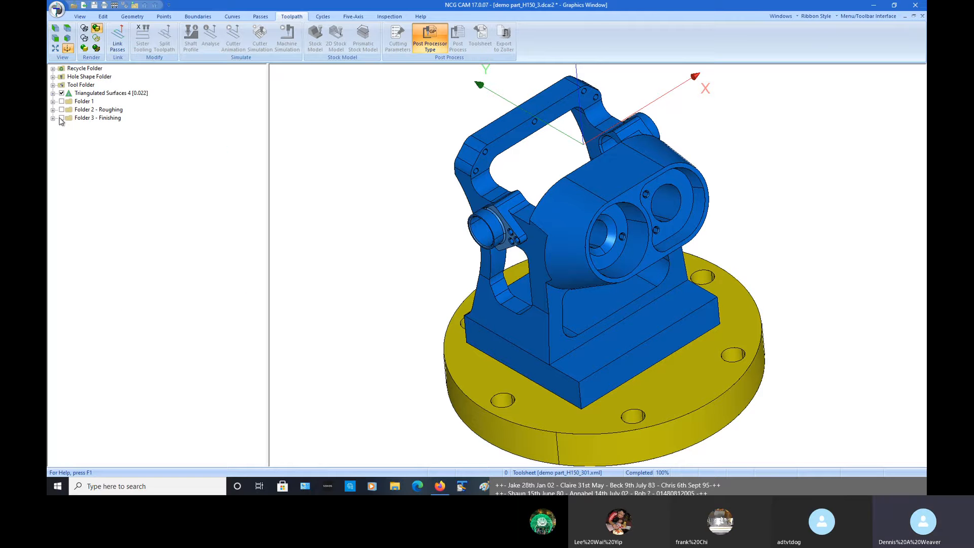
pyautogui.click(53, 118)
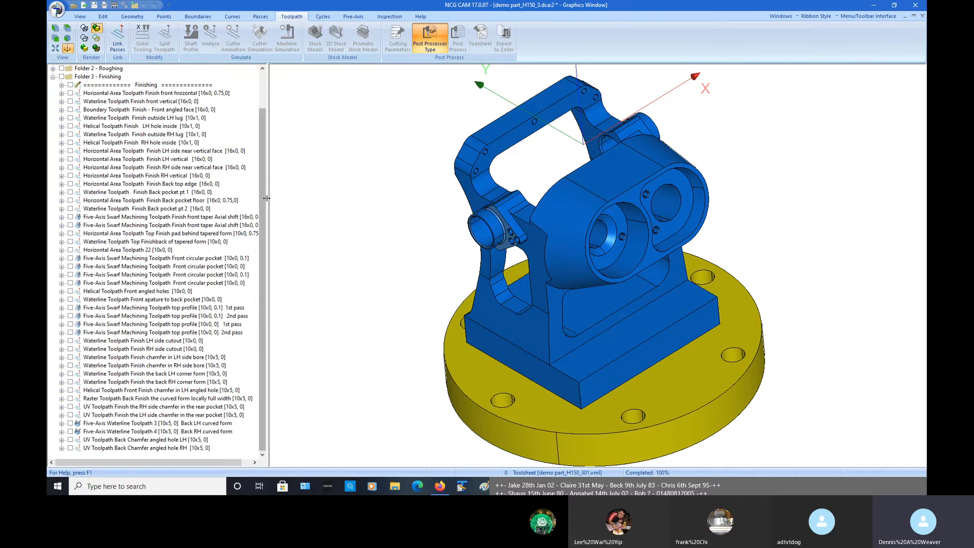
pyautogui.moveTo(264, 199); pyautogui.dragTo(255, 245)
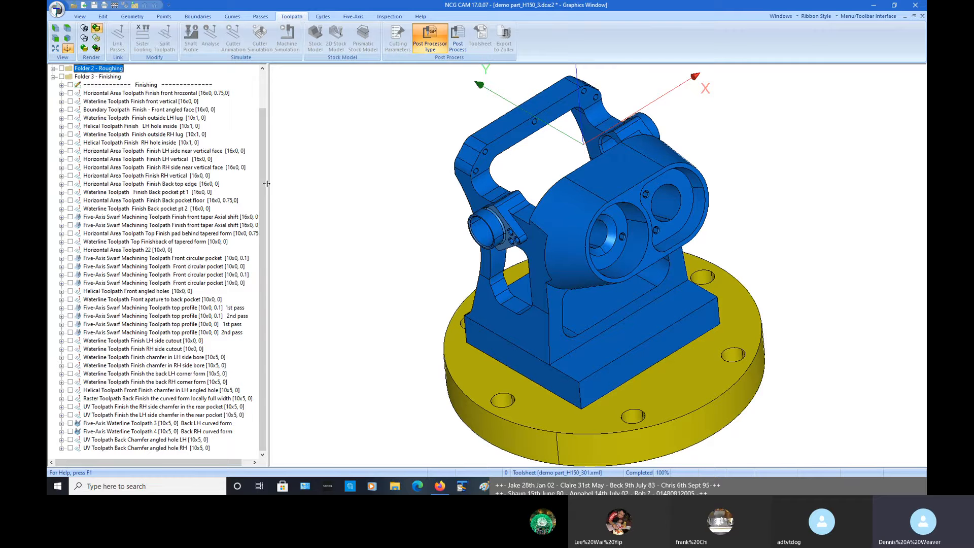
# Display the first finishing toolpath, the front horizontal Horizontal Area Toolpath, and inspect it around the model
pyautogui.moveTo(429, 237)
pyautogui.mouseDown(button='middle')
pyautogui.moveTo(446, 226)
pyautogui.moveTo(438, 231)
pyautogui.moveTo(427, 219)
pyautogui.mouseUp(button='middle')
pyautogui.scroll(-2, 427, 219)
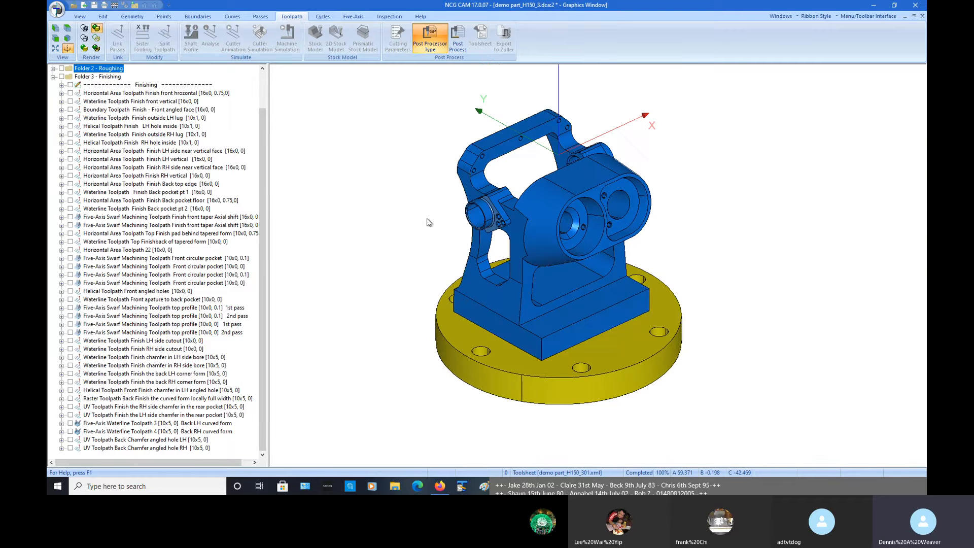
pyautogui.click(70, 93)
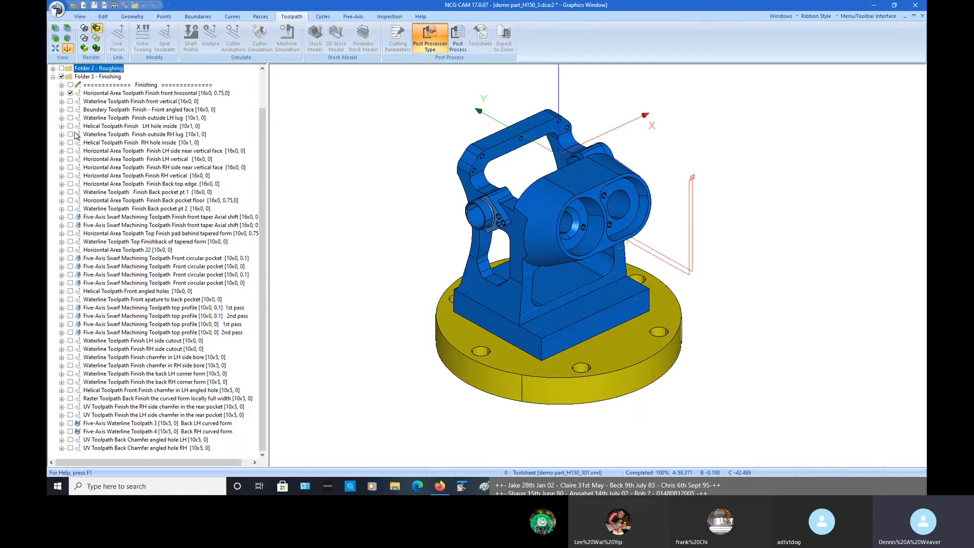
pyautogui.moveTo(408, 236); pyautogui.dragTo(667, 278, button='middle')
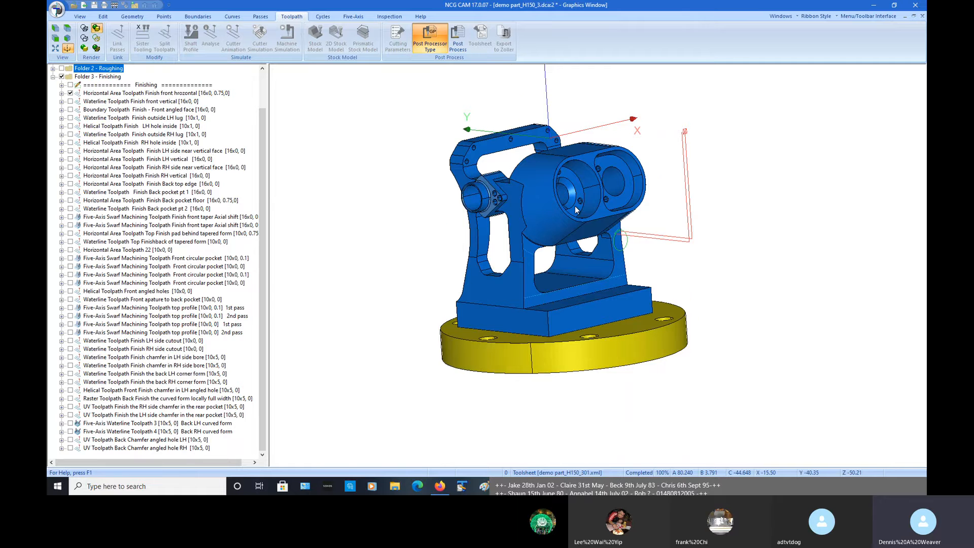
pyautogui.moveTo(574, 206); pyautogui.dragTo(619, 233, button='middle')
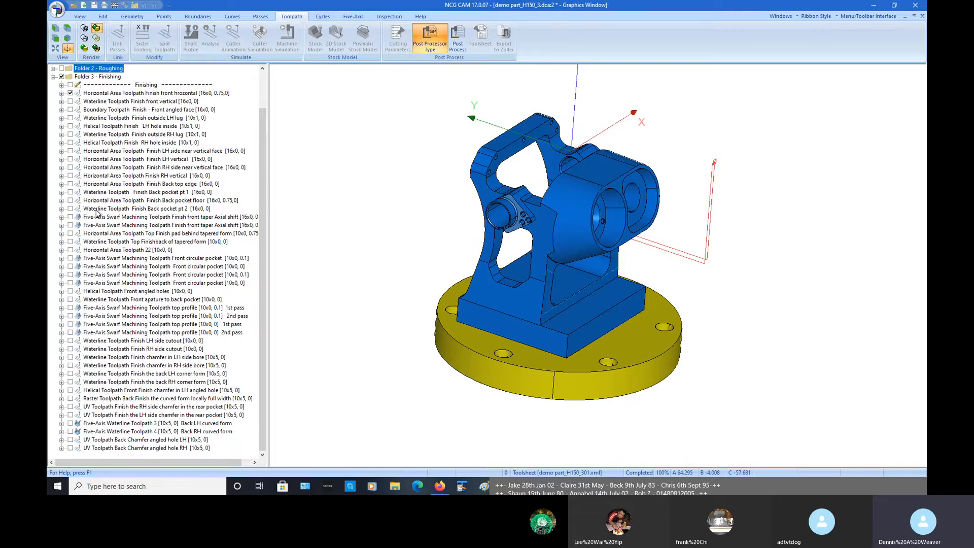
# Also display the front vertical, front angled face, outside LH lug, LH hole inside and outside RH lug finishing toolpaths and inspect them
pyautogui.click(70, 101)
pyautogui.click(70, 109)
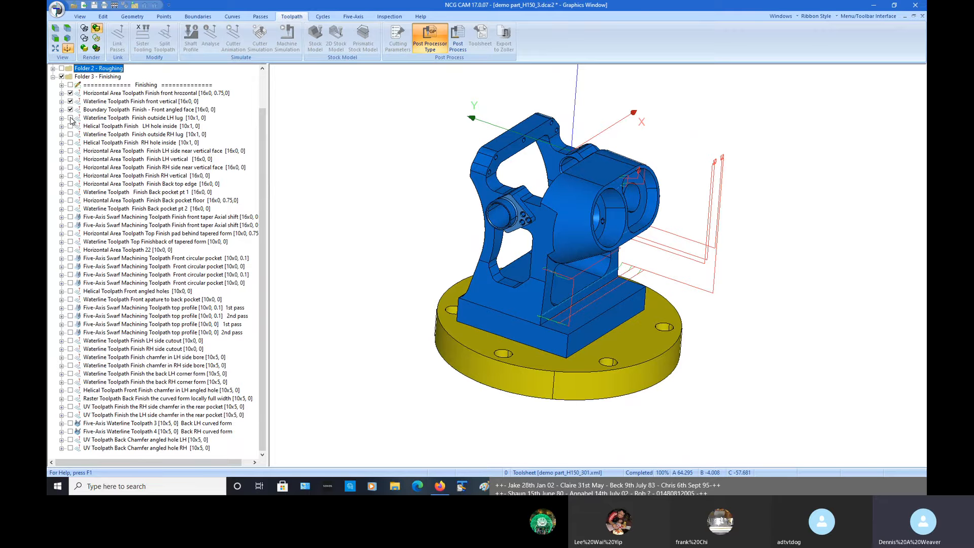
pyautogui.click(71, 118)
pyautogui.click(70, 126)
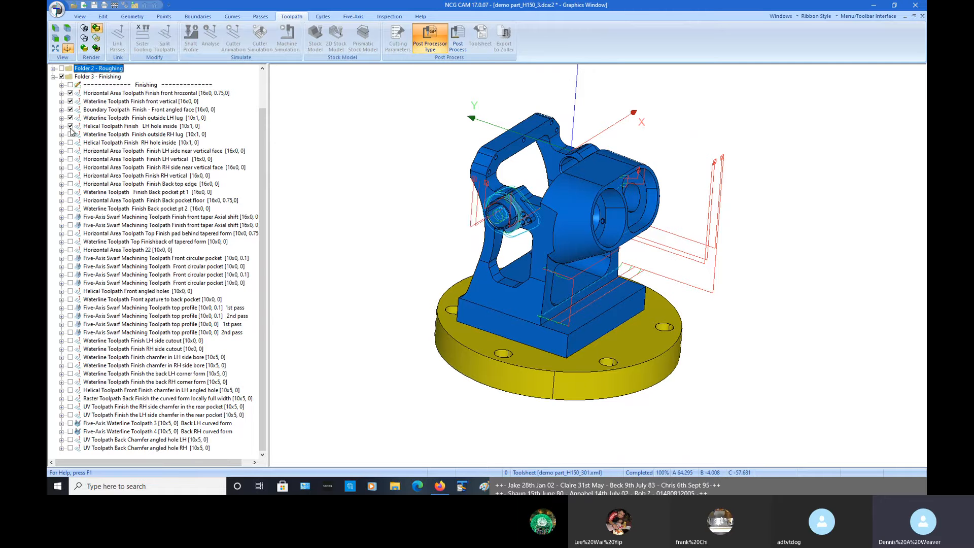
pyautogui.click(71, 135)
pyautogui.moveTo(540, 255); pyautogui.dragTo(379, 245, button='middle')
pyautogui.moveTo(381, 248); pyautogui.dragTo(556, 269)
pyautogui.scroll(-2, 556, 269)
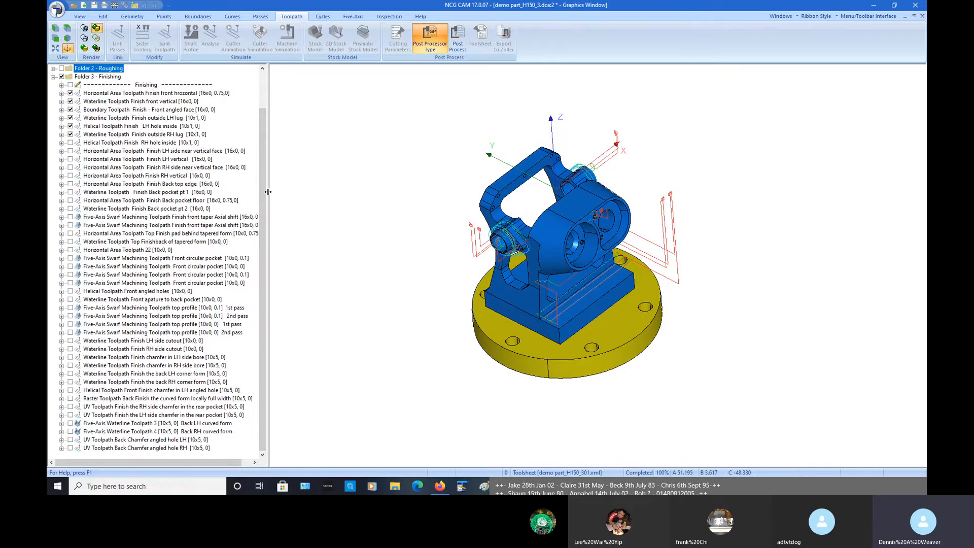
# Widen the toolpath tree and hide all the displayed finishing toolpaths
pyautogui.moveTo(270, 197); pyautogui.dragTo(285, 197)
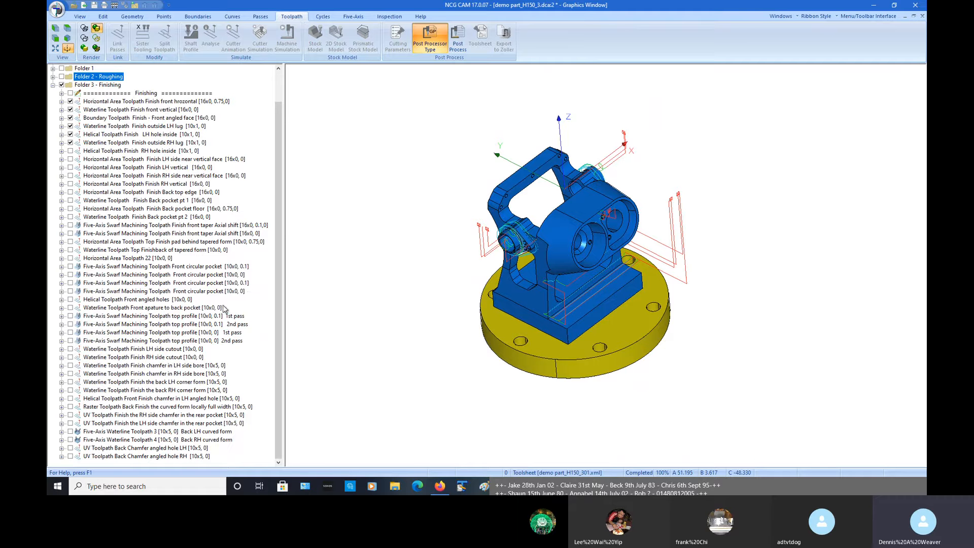
pyautogui.click(70, 101)
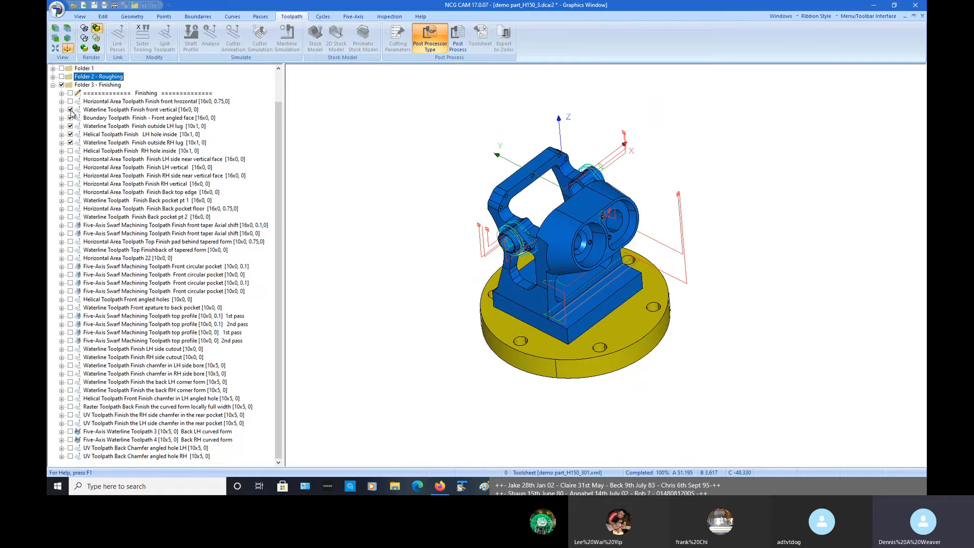
pyautogui.click(70, 110)
pyautogui.click(71, 118)
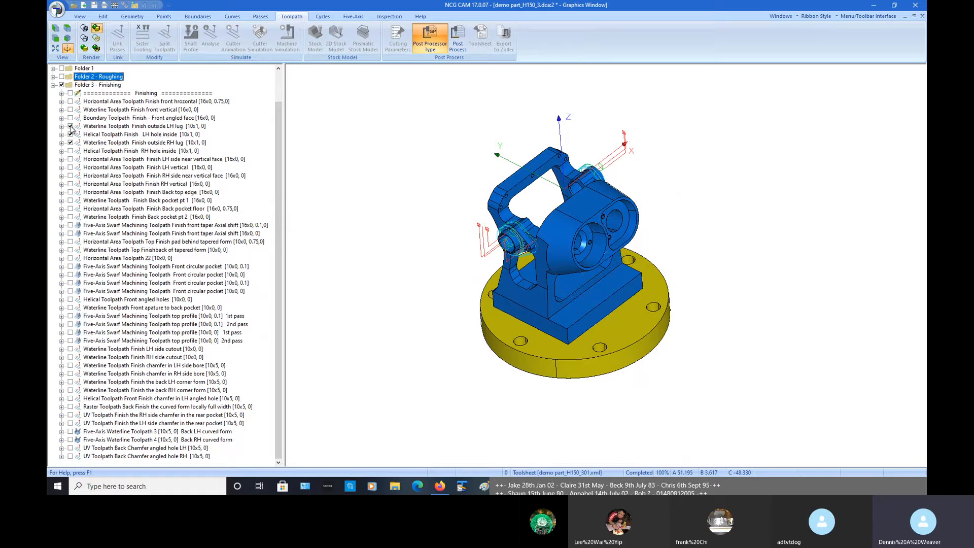
pyautogui.click(71, 126)
pyautogui.click(71, 134)
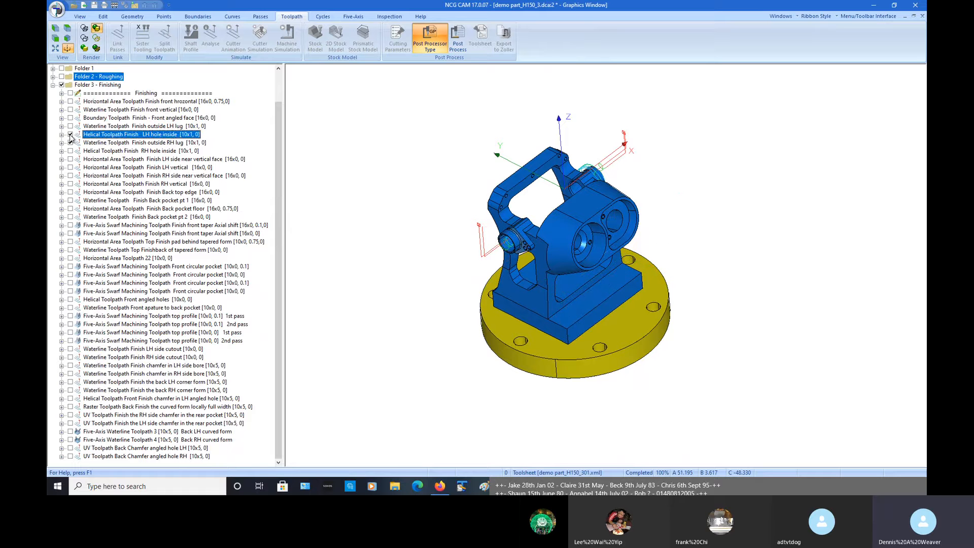
# Display the Five-Axis Swarf front taper Axial shift toolpath [16x0, 0.1,0] and watch its cutter animation from several angles
pyautogui.click(70, 226)
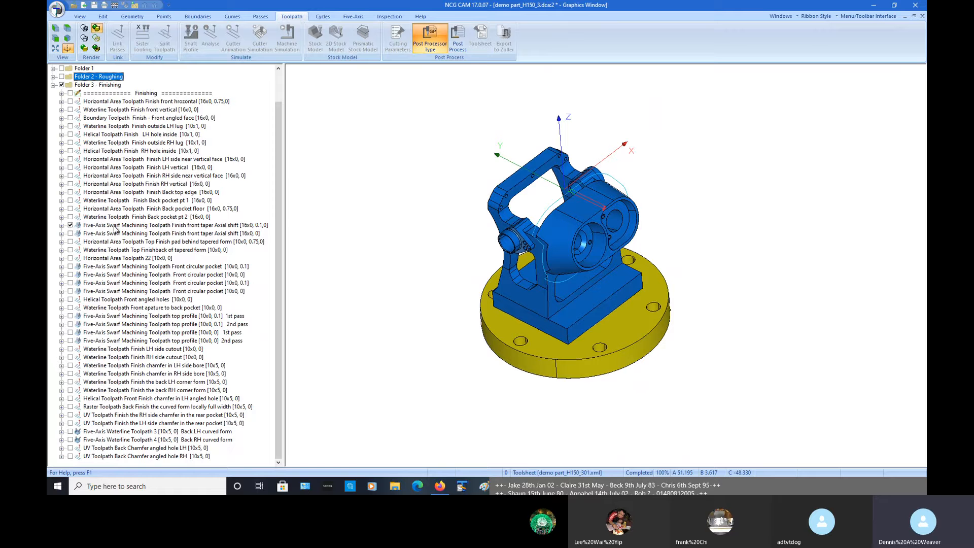
pyautogui.click(137, 227)
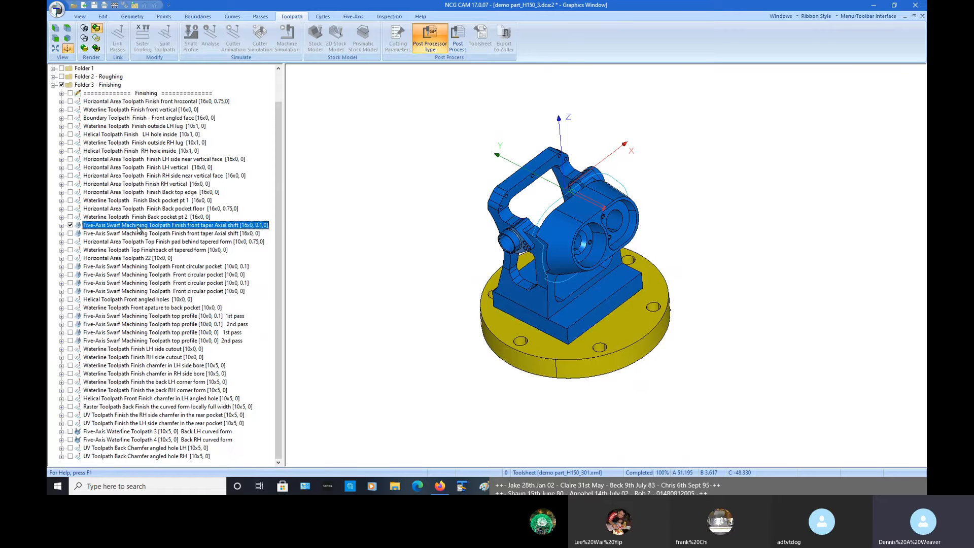
pyautogui.rightClick(138, 229)
pyautogui.click(171, 299)
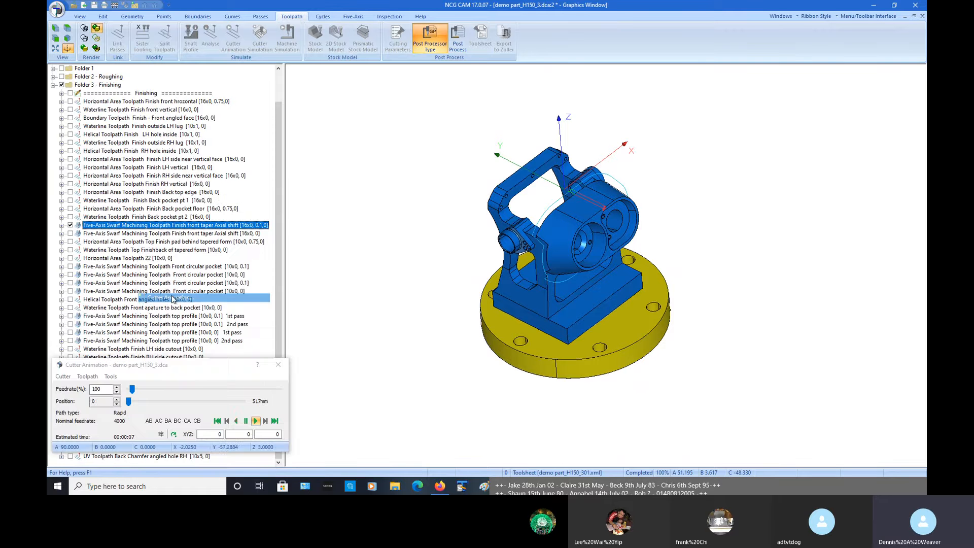
pyautogui.moveTo(442, 214); pyautogui.dragTo(428, 234, button='middle')
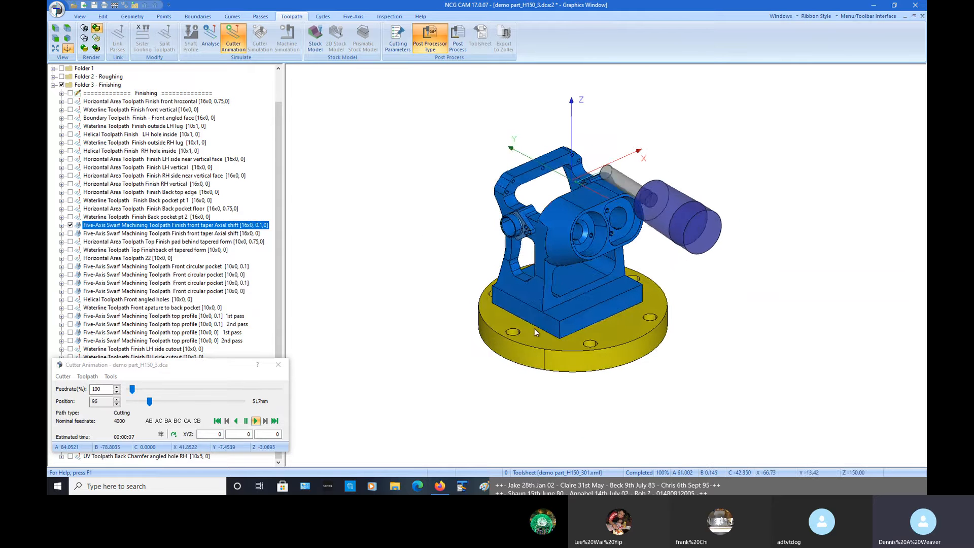
pyautogui.moveTo(534, 328); pyautogui.dragTo(402, 174, button='middle')
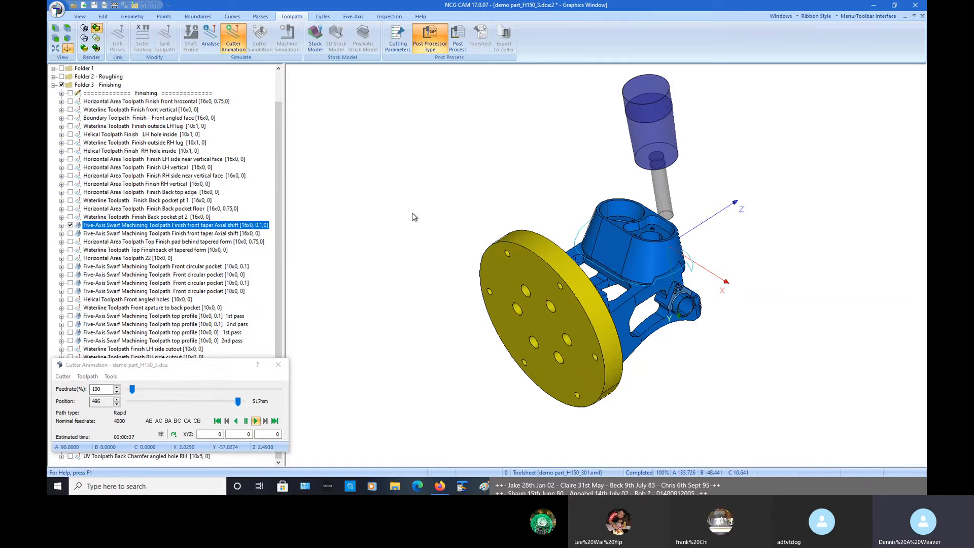
pyautogui.moveTo(662, 309); pyautogui.dragTo(537, 249, button='middle')
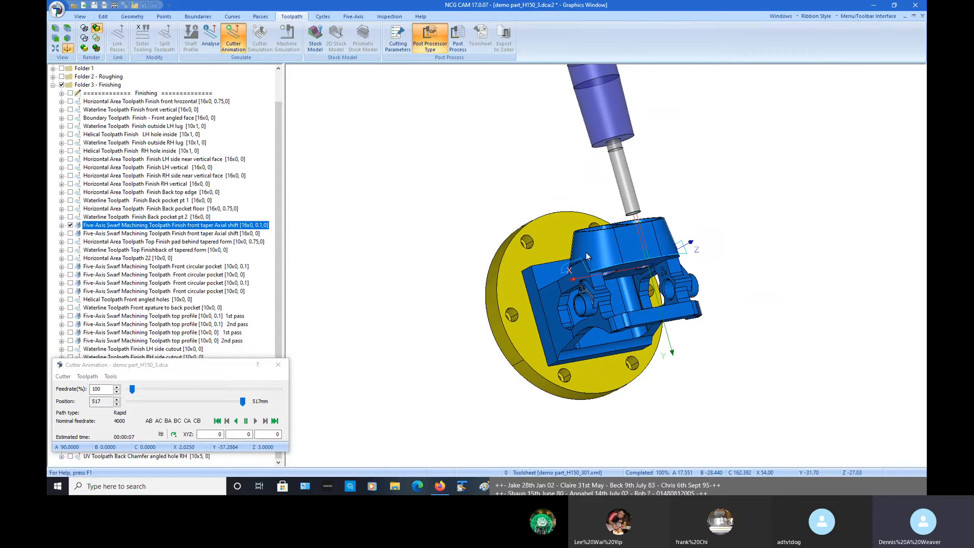
# Rewind and replay the front taper swarf cutter animation close up on the tapered form, close it and restore the isometric view
pyautogui.moveTo(586, 251); pyautogui.dragTo(684, 305, button='middle')
pyautogui.scroll(4, 683, 304)
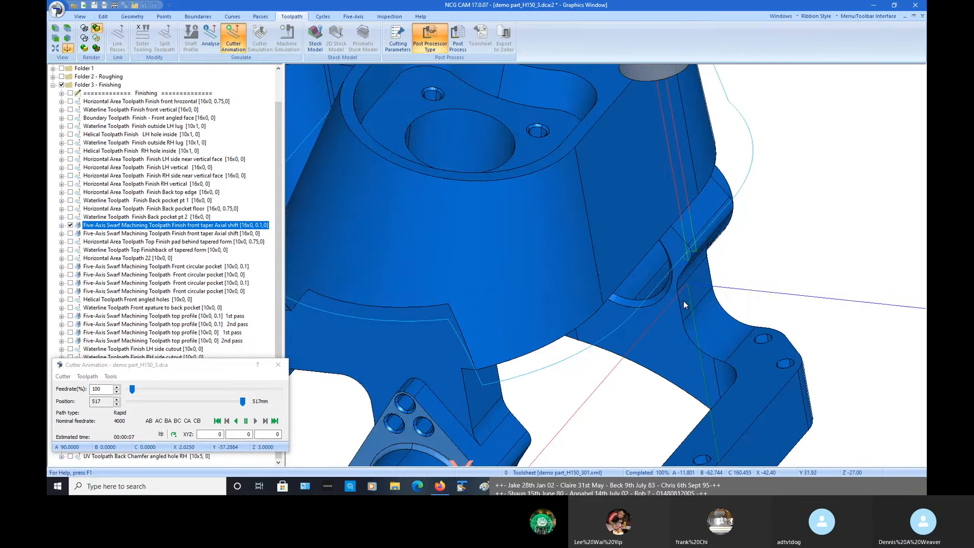
pyautogui.scroll(-3, 684, 300)
pyautogui.click(243, 401)
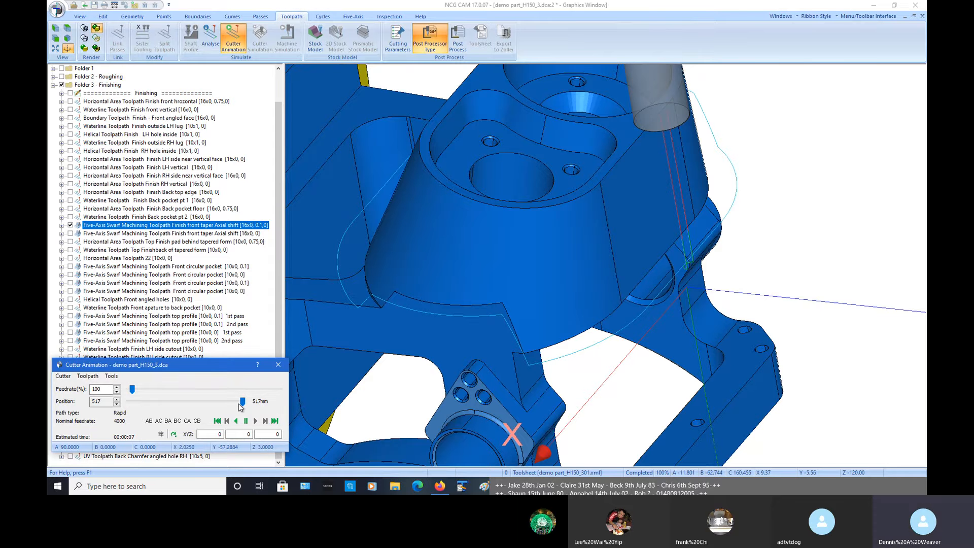
pyautogui.moveTo(242, 402); pyautogui.dragTo(146, 420)
pyautogui.click(255, 420)
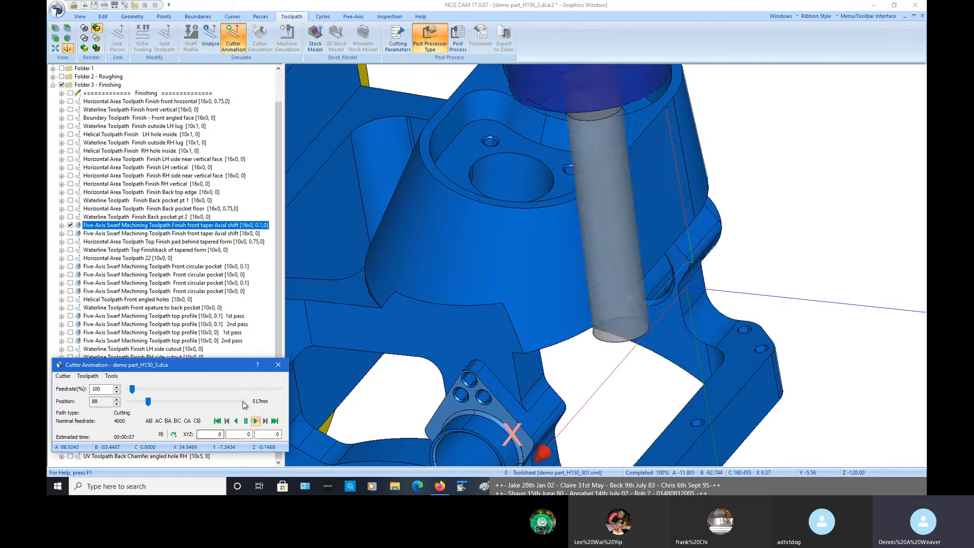
pyautogui.click(278, 364)
pyautogui.scroll(-3, 438, 226)
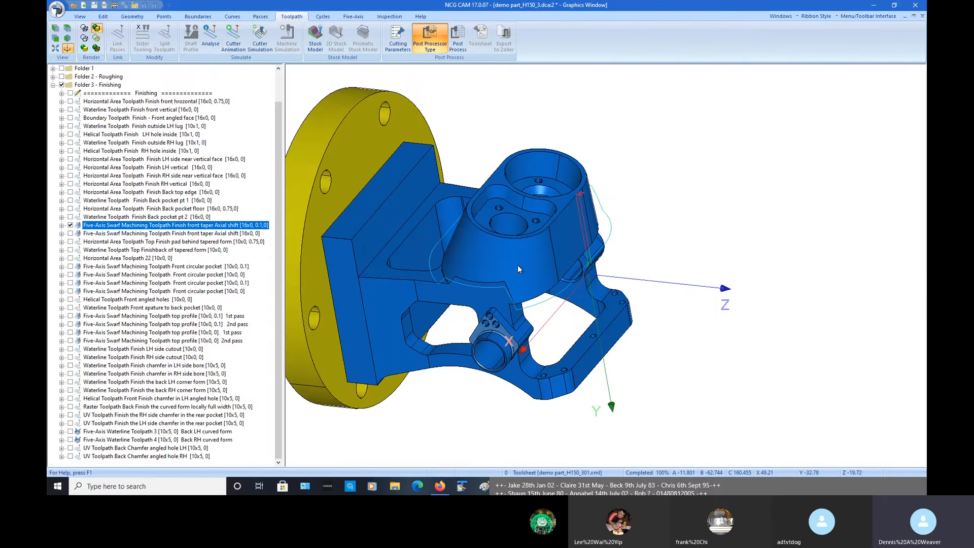
pyautogui.press('Home')
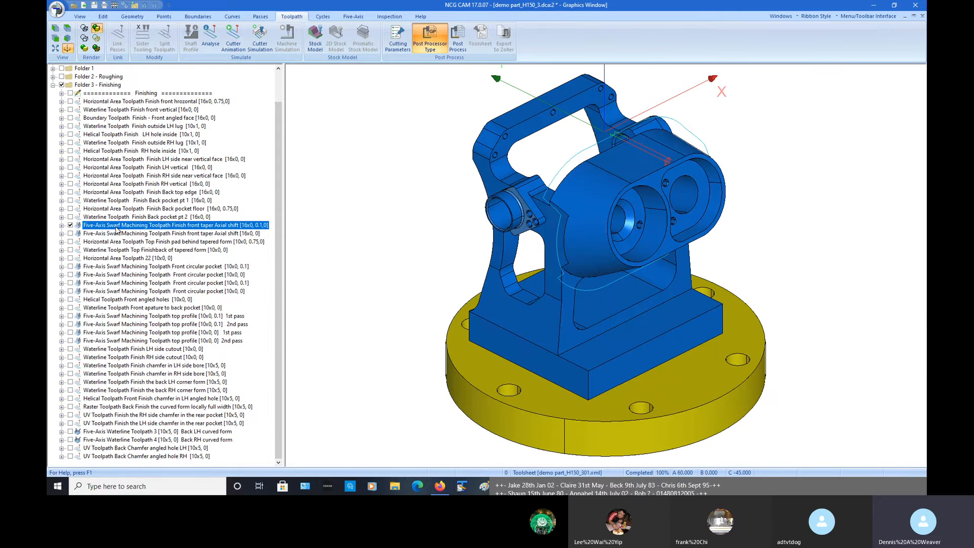
# Expand the front taper swarf toolpath, hide the main model, inspect the toolpath's drive surfaces on their own and hide them again
pyautogui.click(61, 226)
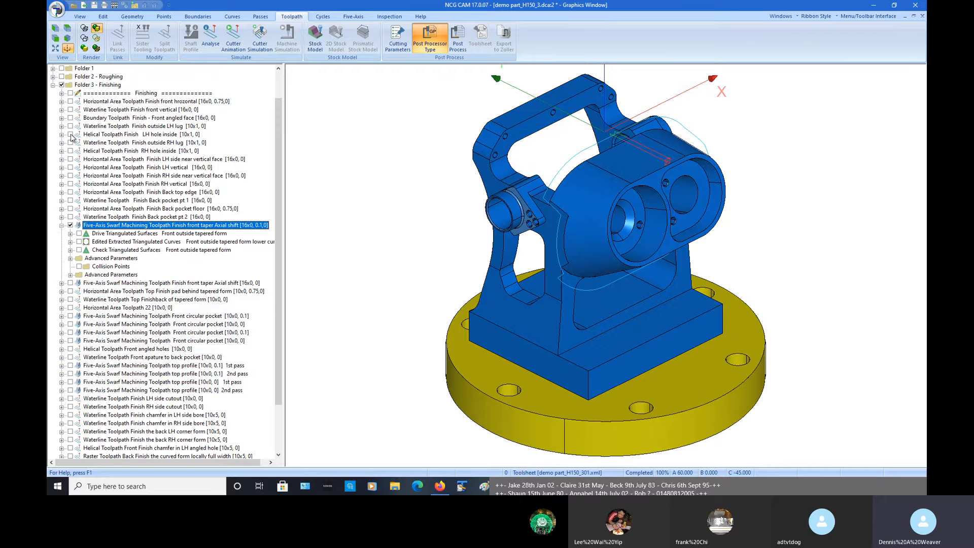
pyautogui.scroll(1, 71, 134)
pyautogui.click(61, 85)
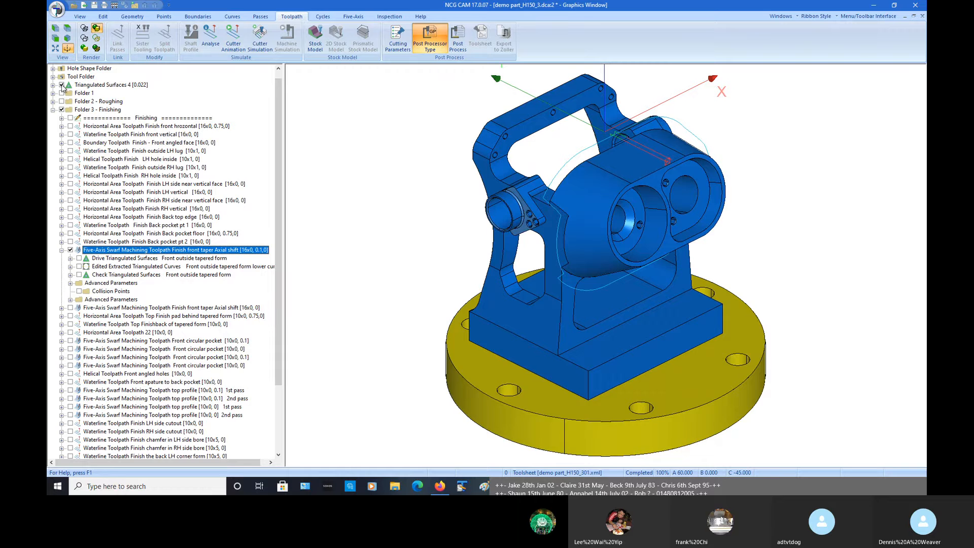
pyautogui.click(80, 259)
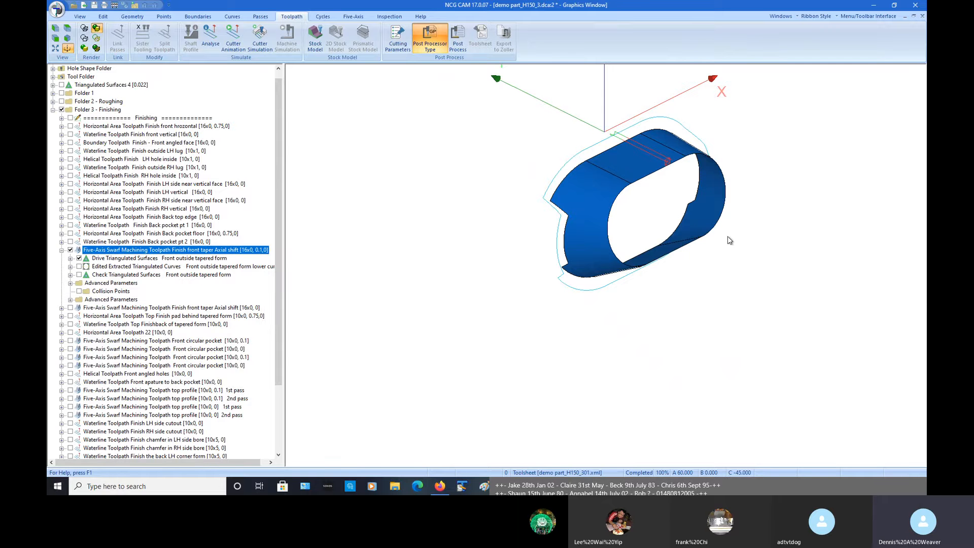
pyautogui.moveTo(730, 239); pyautogui.dragTo(653, 198, button='middle')
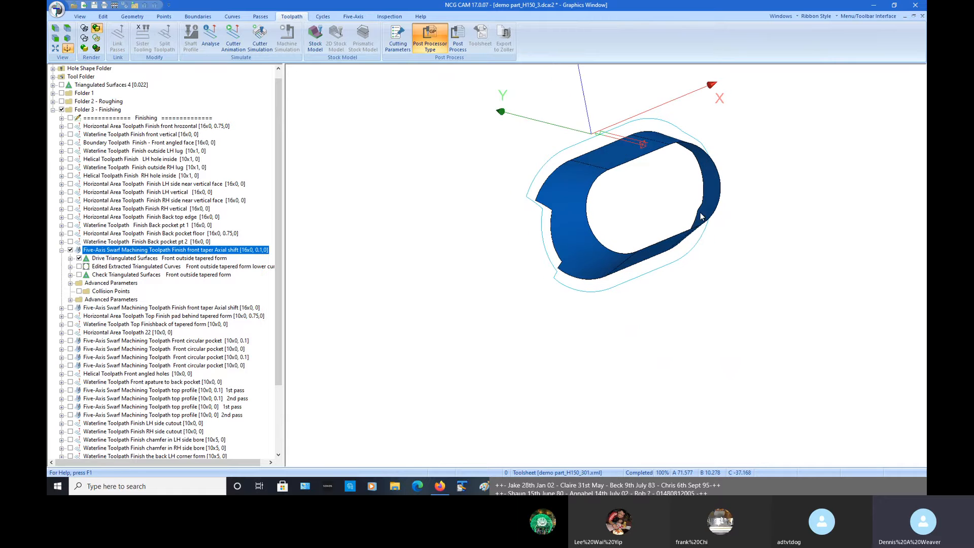
pyautogui.click(80, 259)
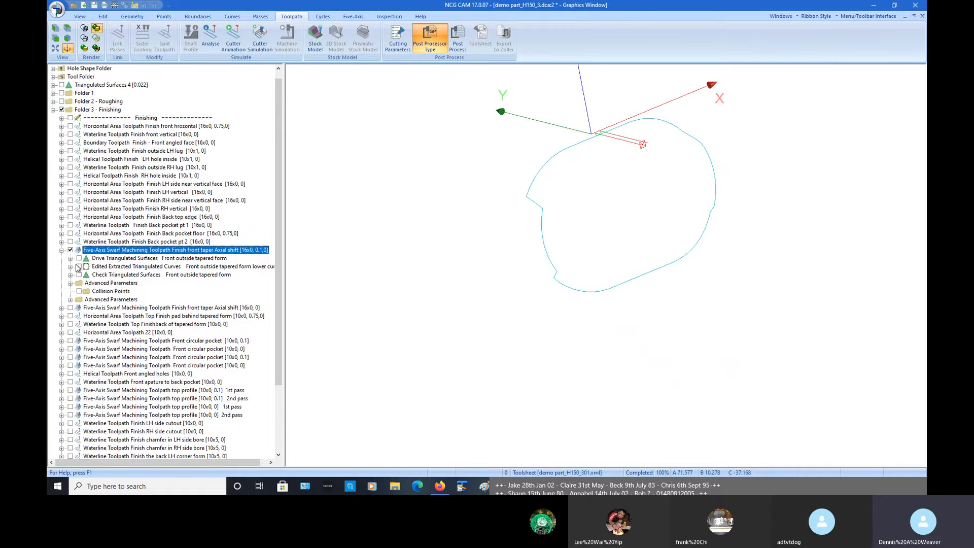
# Display the front taper toolpath's check surfaces, compare them with its drive surfaces and hide both sets
pyautogui.click(80, 274)
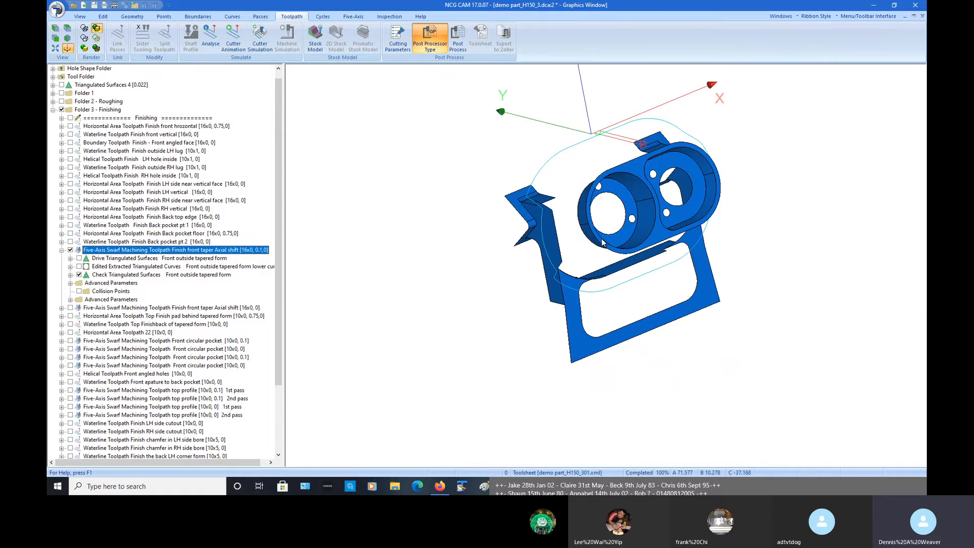
pyautogui.moveTo(640, 223); pyautogui.dragTo(535, 206, button='middle')
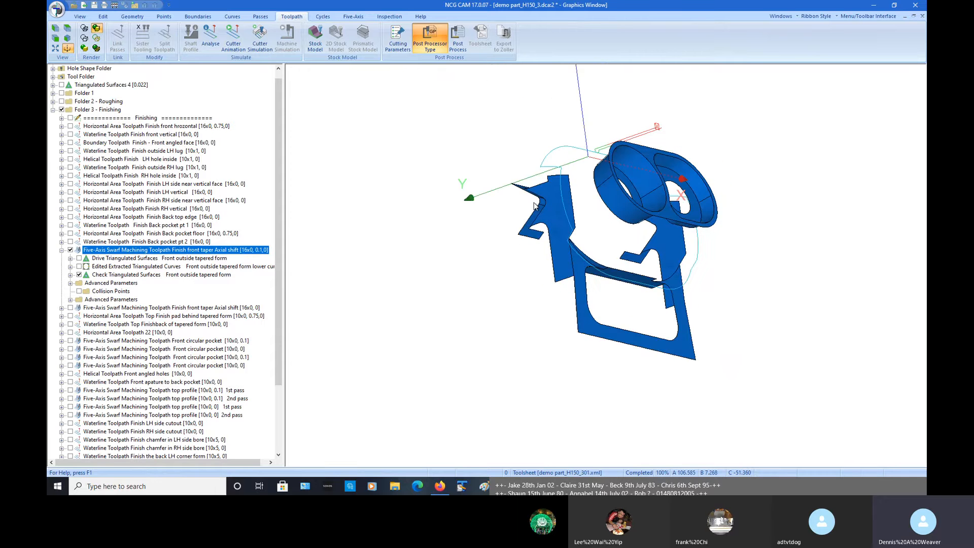
pyautogui.click(80, 260)
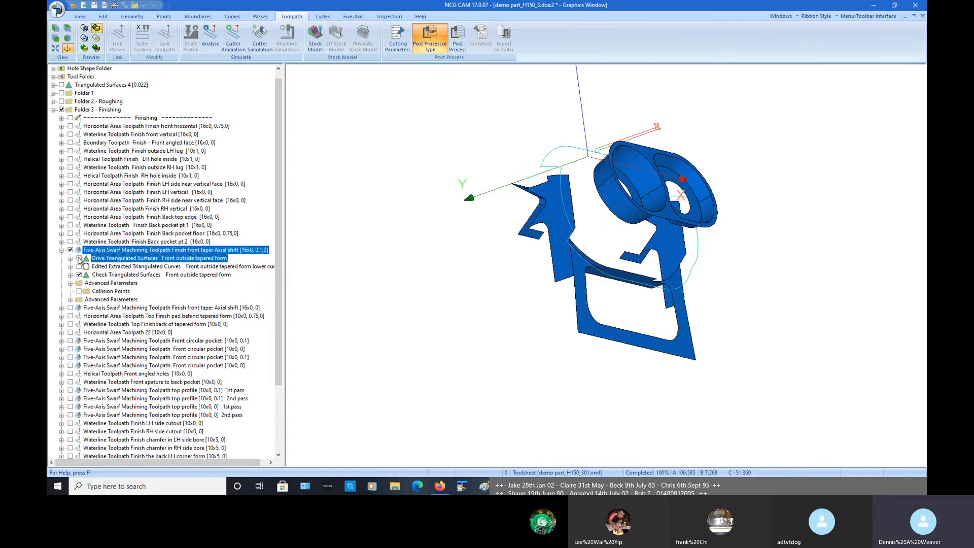
pyautogui.click(80, 259)
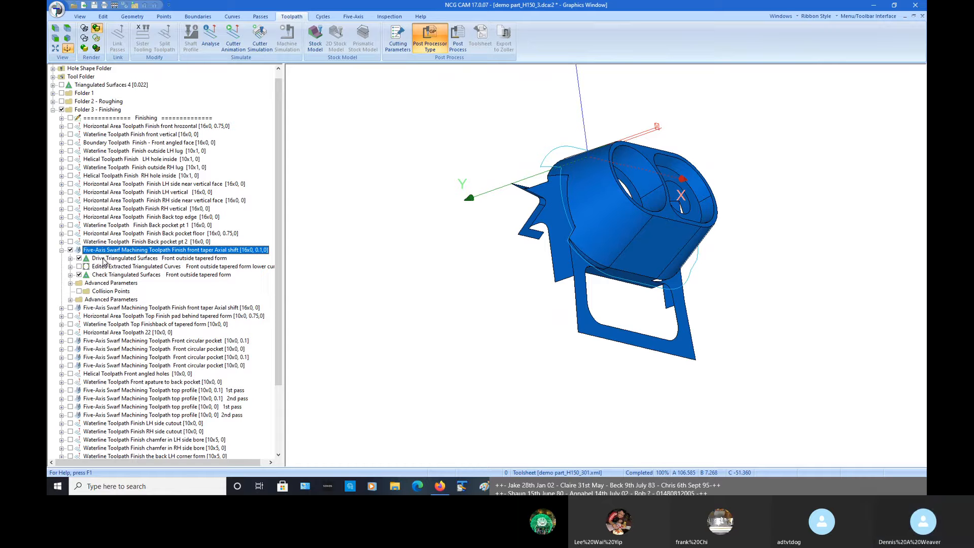
pyautogui.click(79, 274)
pyautogui.click(80, 258)
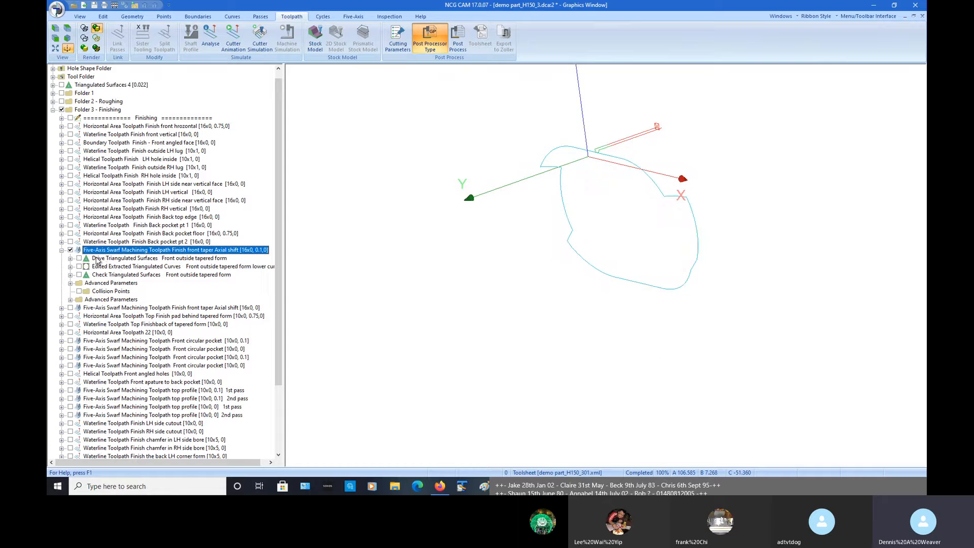
pyautogui.click(108, 259)
pyautogui.click(113, 273)
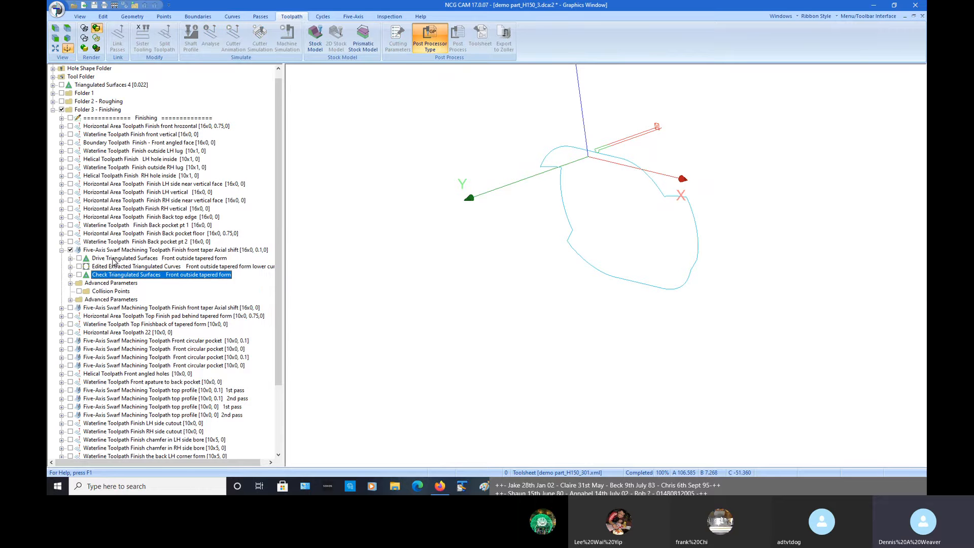
pyautogui.click(113, 259)
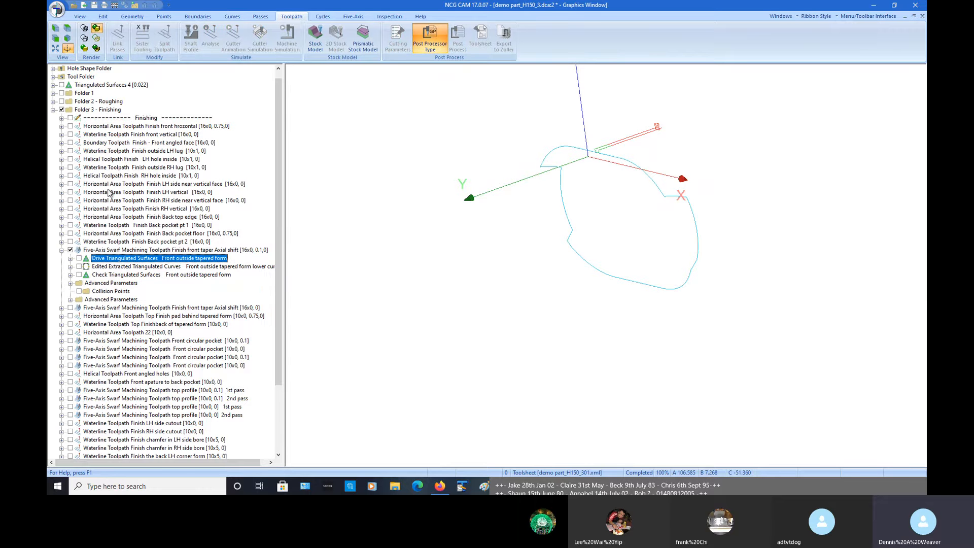
# Redisplay Triangulated Surfaces 4, select the outer side faces of the tapered form and create drive triangulated surfaces from them
pyautogui.click(61, 84)
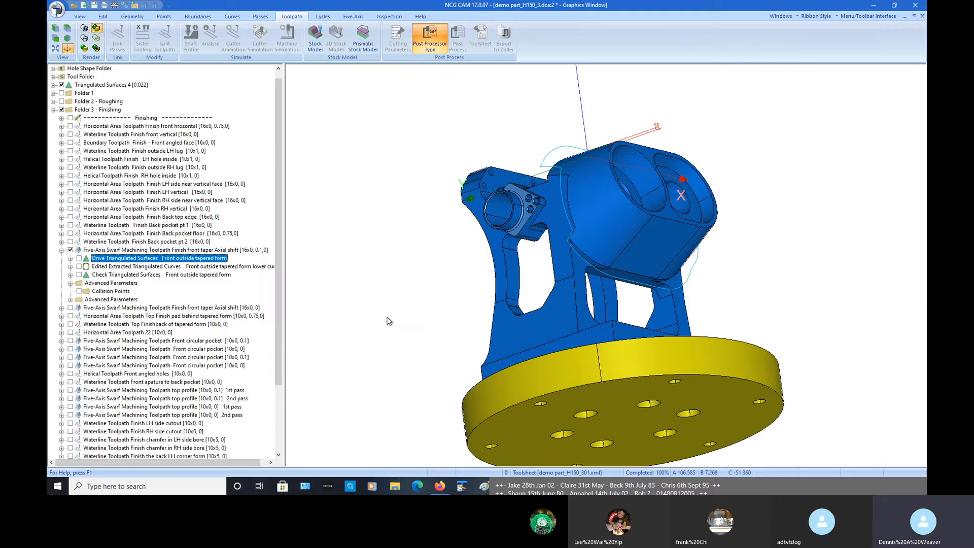
pyautogui.keyDown('ctrl'); pyautogui.click(111, 85); pyautogui.keyUp('ctrl')
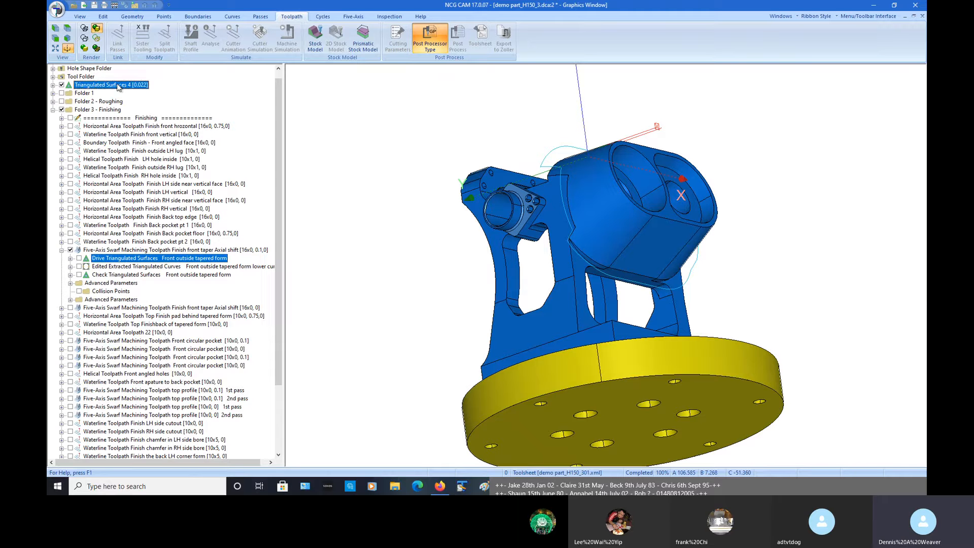
pyautogui.click(601, 203)
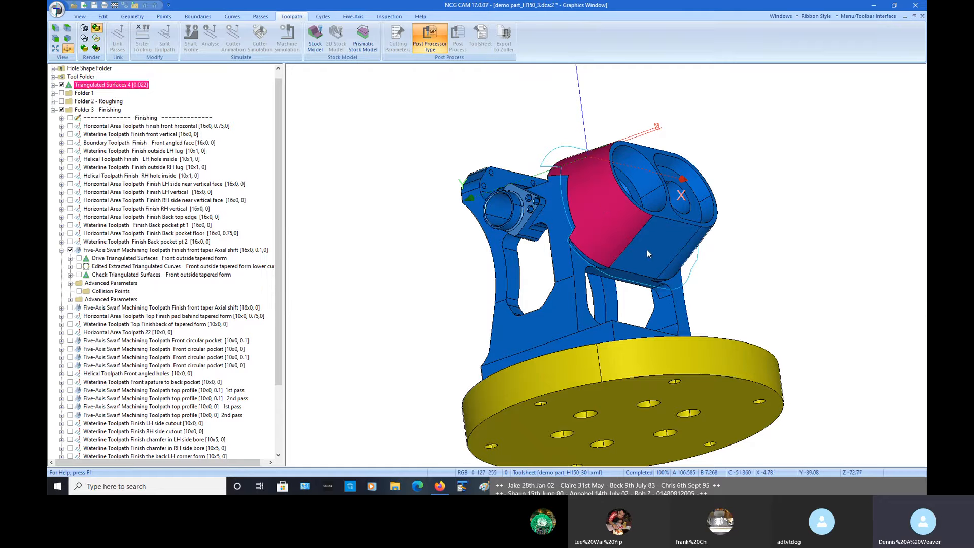
pyautogui.click(680, 259)
pyautogui.moveTo(680, 259); pyautogui.dragTo(597, 300, button='middle')
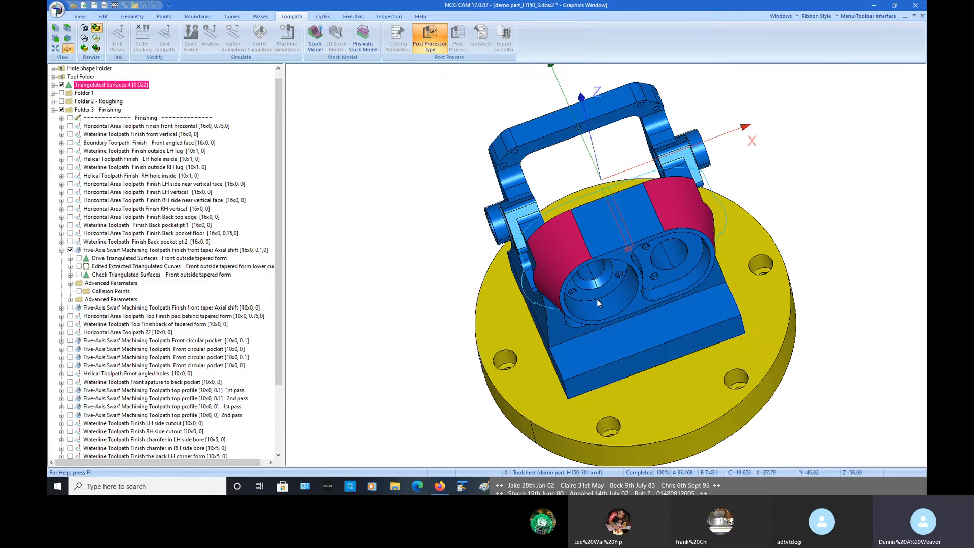
pyautogui.rightClick(599, 236)
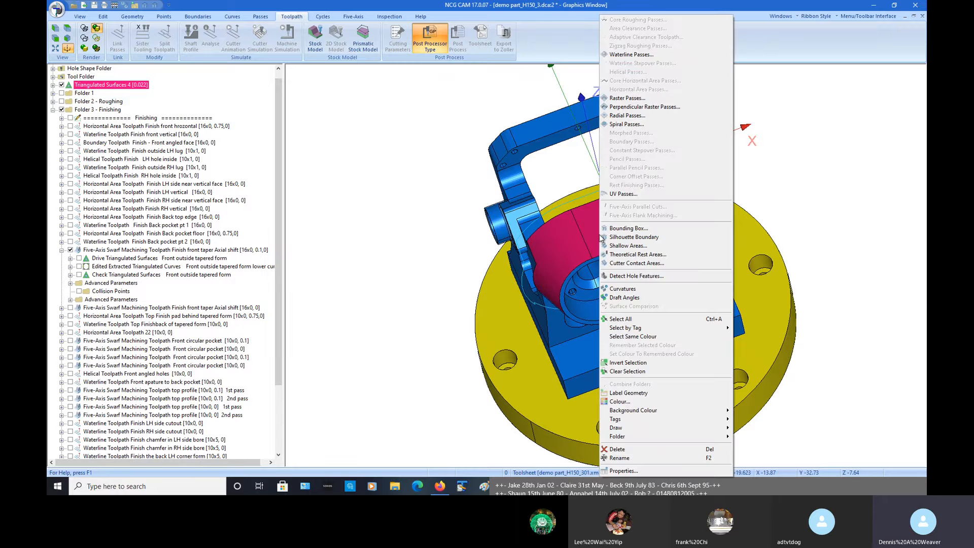
pyautogui.click(664, 395)
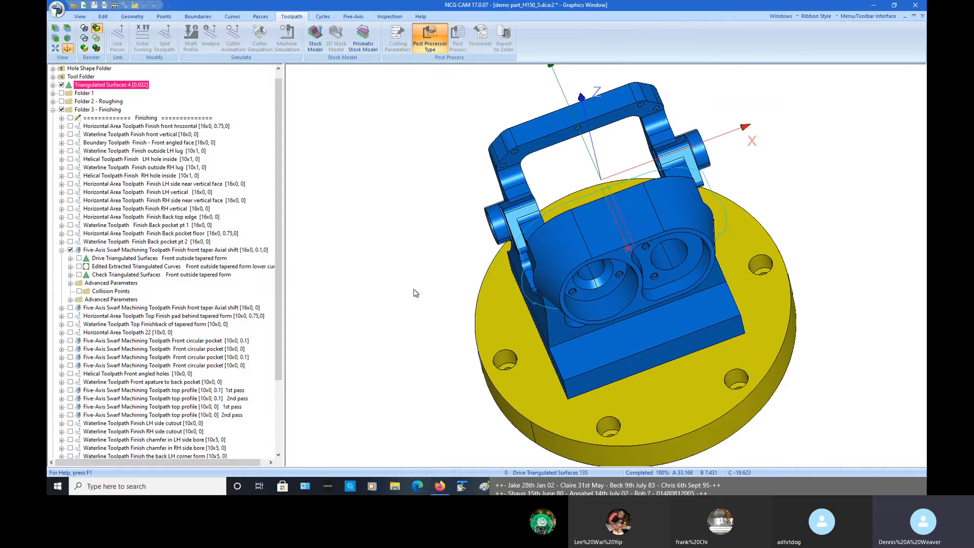
# Hide the main model and the front taper swarf toolpath, and inspect the new drive surfaces in isolation
pyautogui.moveTo(279, 251); pyautogui.dragTo(276, 311)
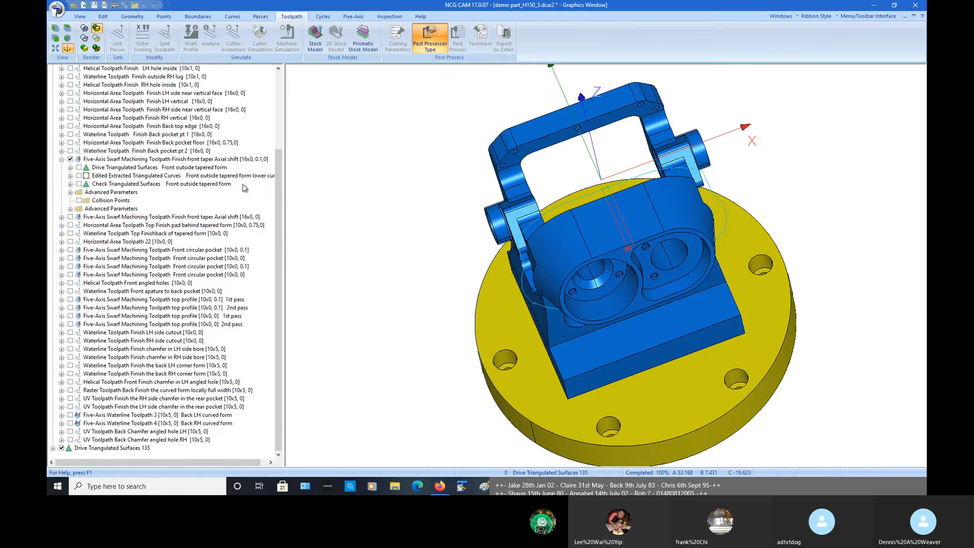
pyautogui.scroll(4, 118, 80)
pyautogui.click(62, 93)
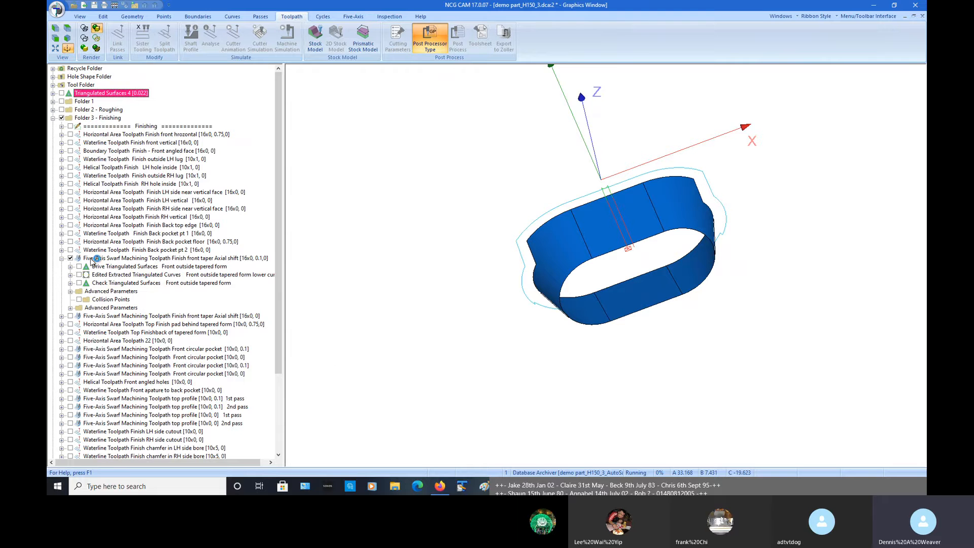
pyautogui.click(71, 258)
pyautogui.moveTo(495, 342); pyautogui.dragTo(680, 269, button='middle')
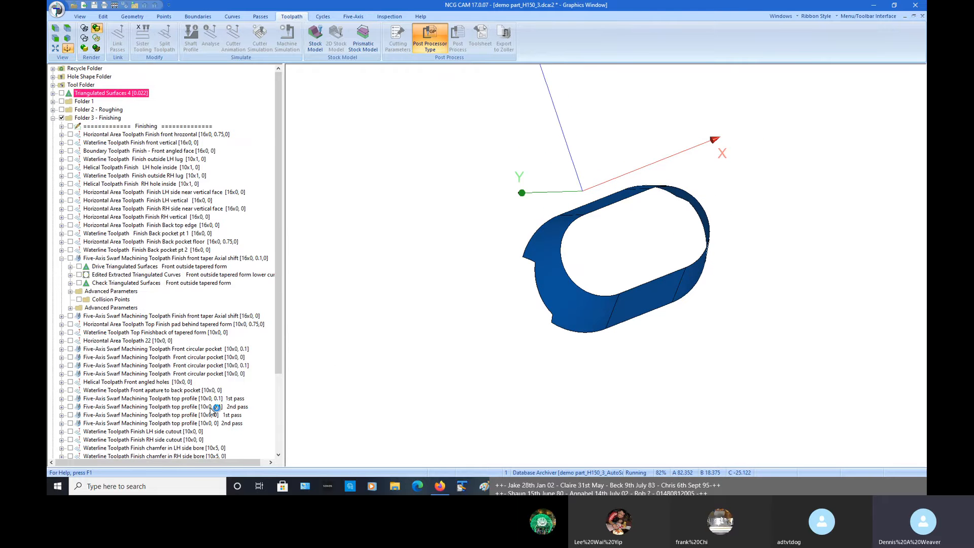
pyautogui.moveTo(278, 305); pyautogui.dragTo(278, 382)
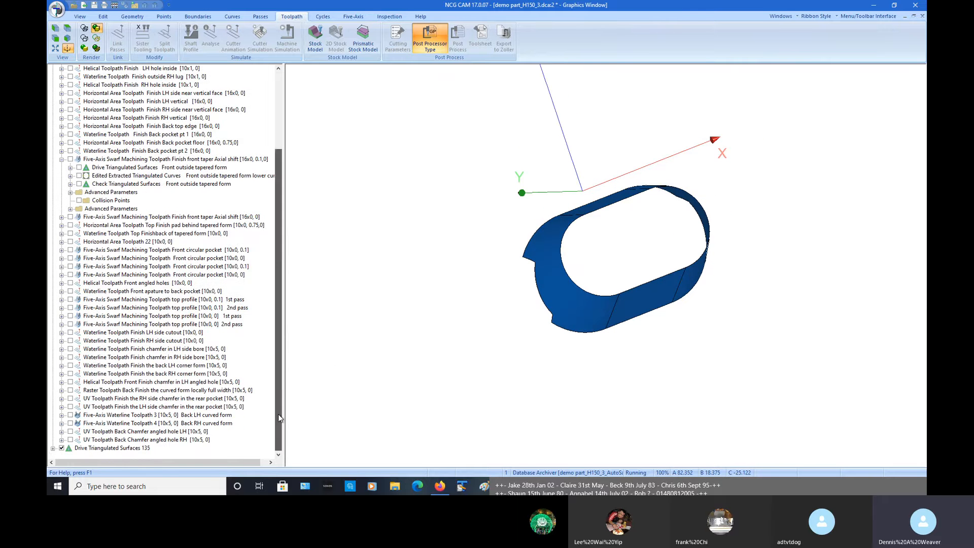
pyautogui.click(61, 448)
pyautogui.click(62, 448)
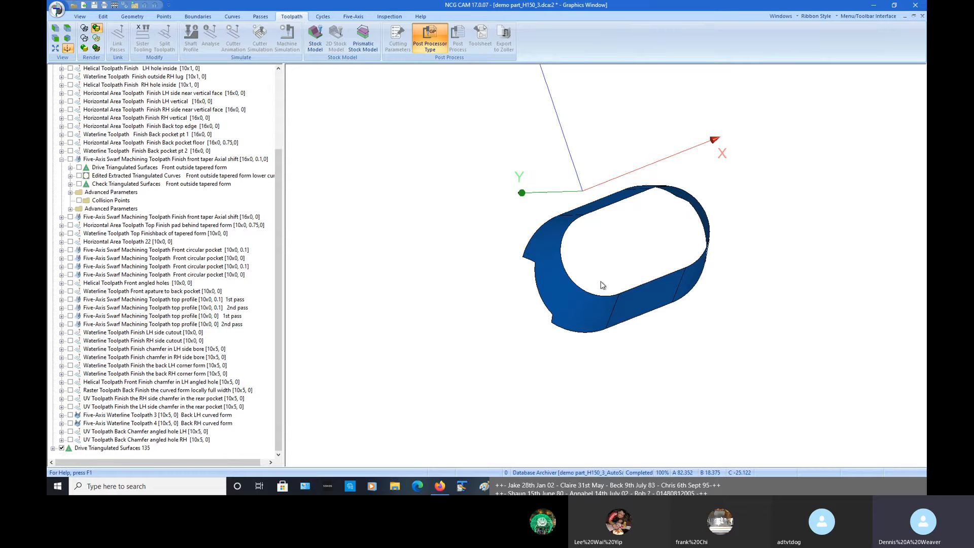
pyautogui.moveTo(612, 260); pyautogui.dragTo(616, 316, button='middle')
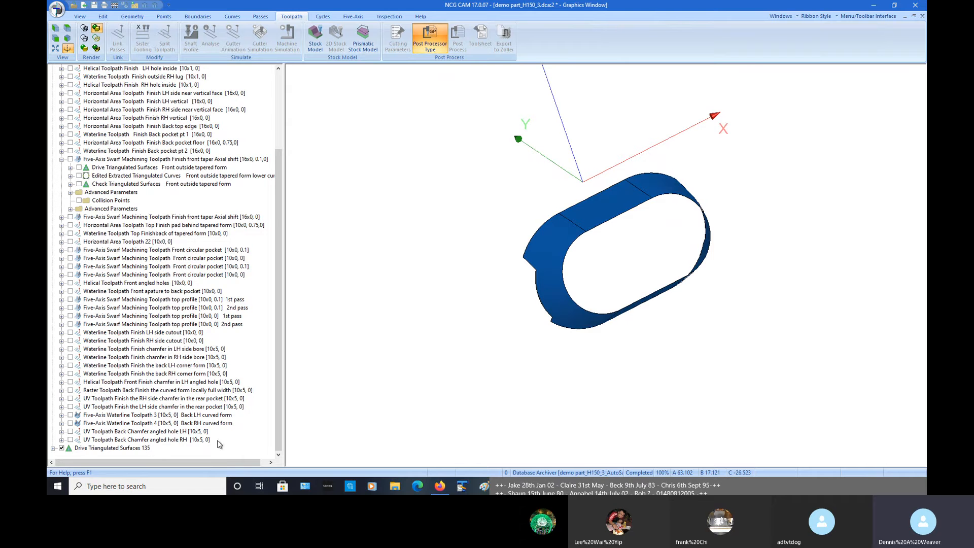
# Redisplay Triangulated Surfaces 4, select the tapered form's front rim face and the adjoining faces behind it, and create check triangulated surfaces from them
pyautogui.moveTo(278, 374); pyautogui.dragTo(278, 289)
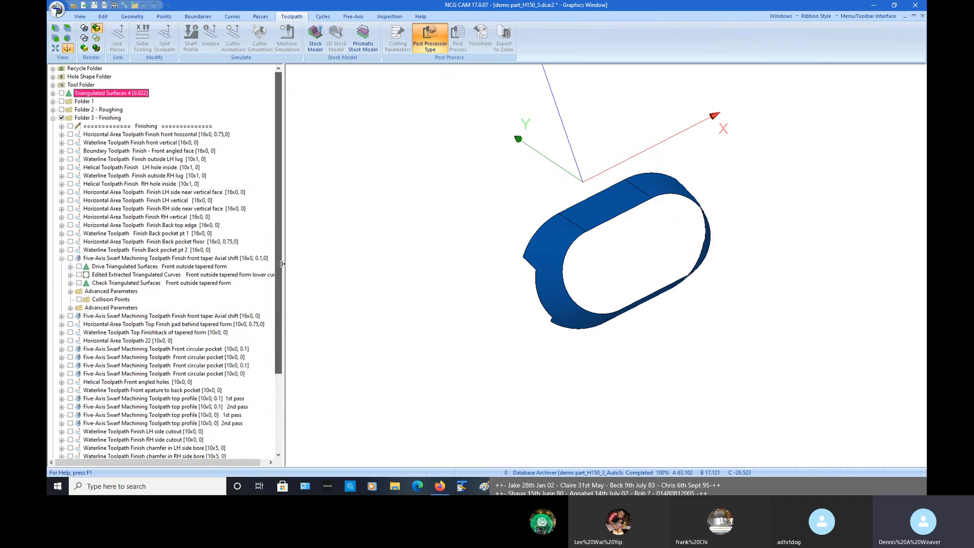
pyautogui.click(62, 94)
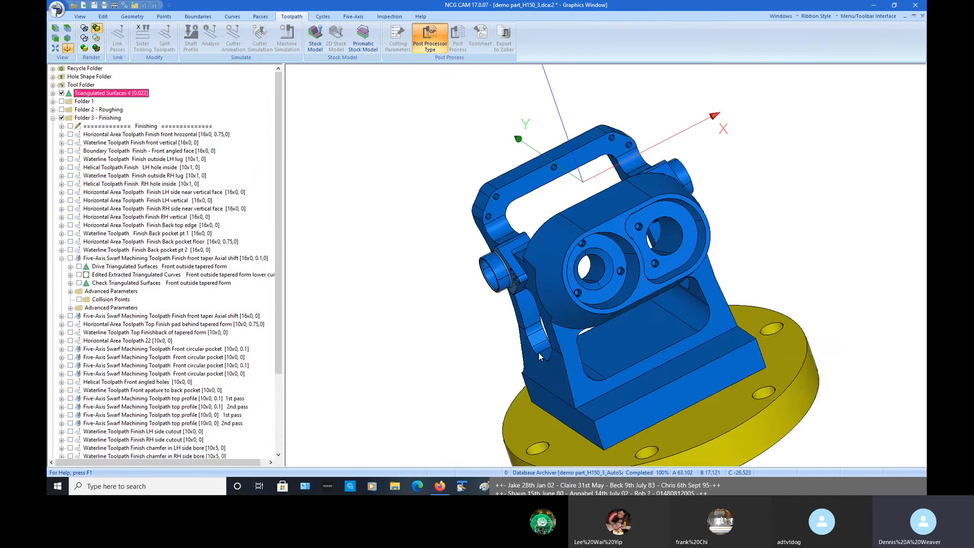
pyautogui.click(634, 239)
pyautogui.moveTo(604, 260); pyautogui.dragTo(652, 297, button='middle')
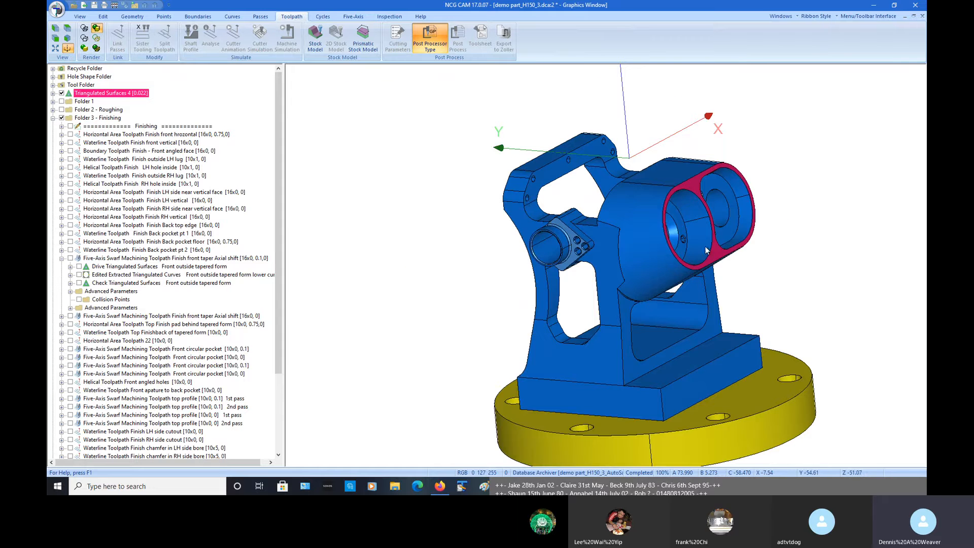
pyautogui.scroll(3, 705, 246)
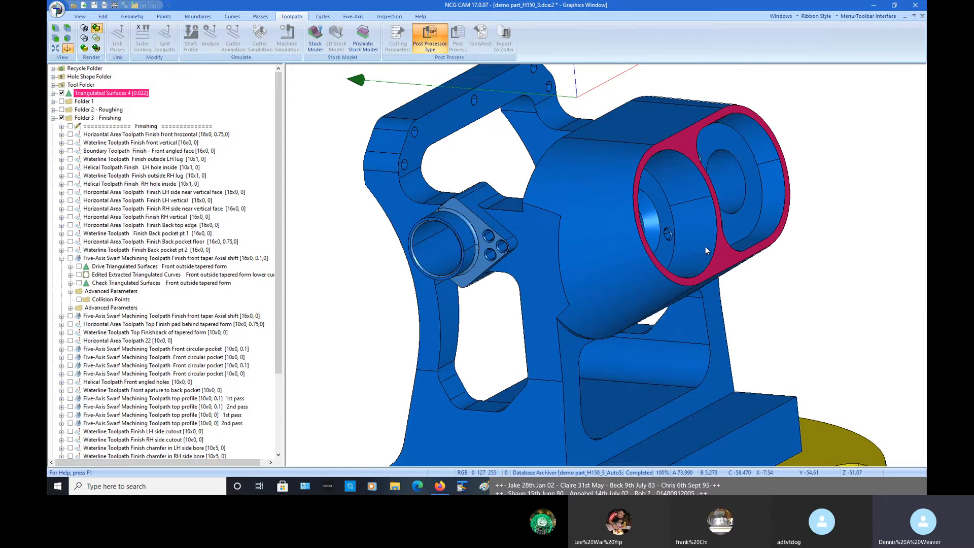
pyautogui.click(543, 247)
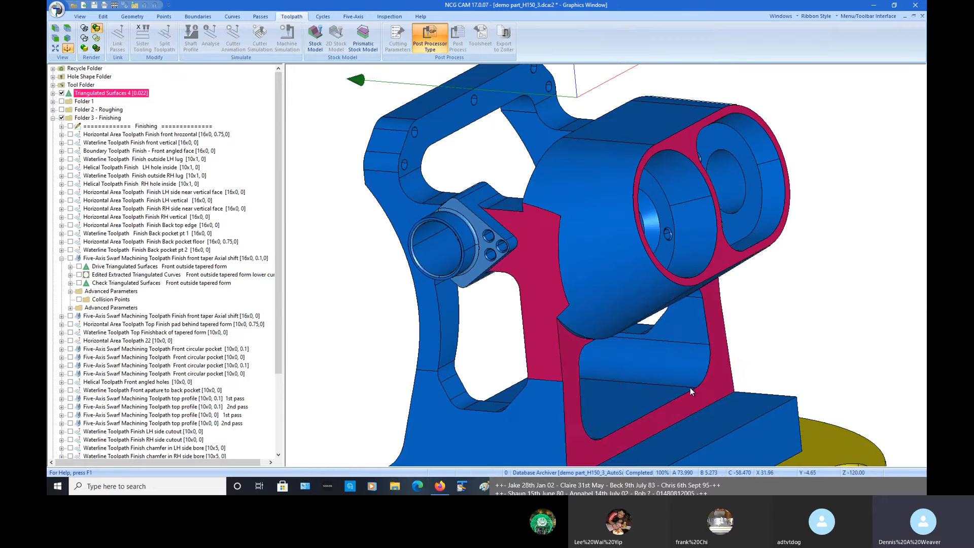
pyautogui.moveTo(690, 388); pyautogui.dragTo(397, 297, button='middle')
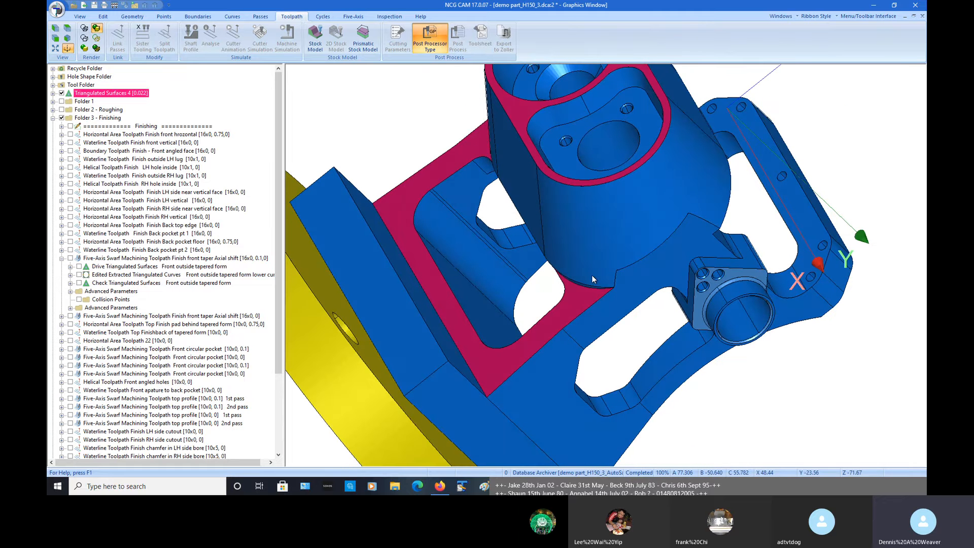
pyautogui.click(640, 284)
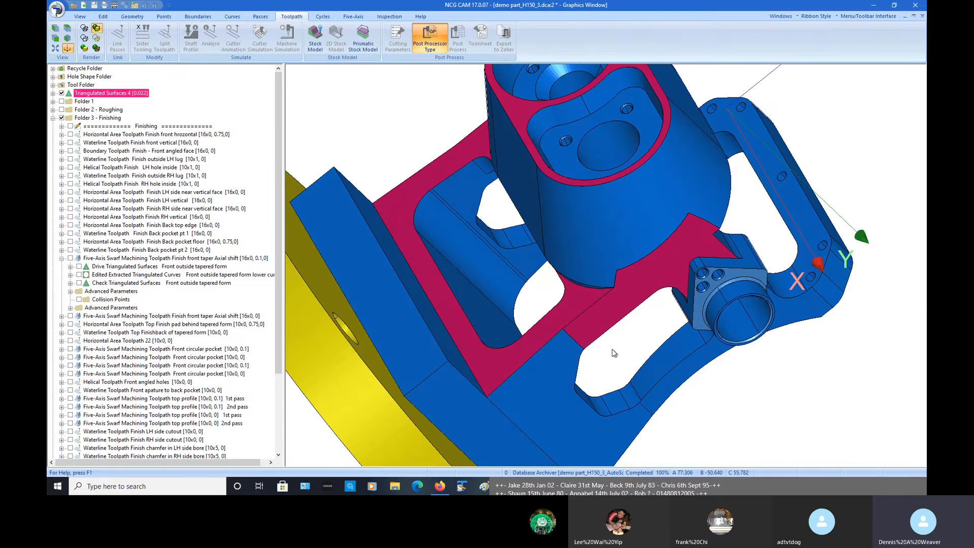
pyautogui.rightClick(609, 312)
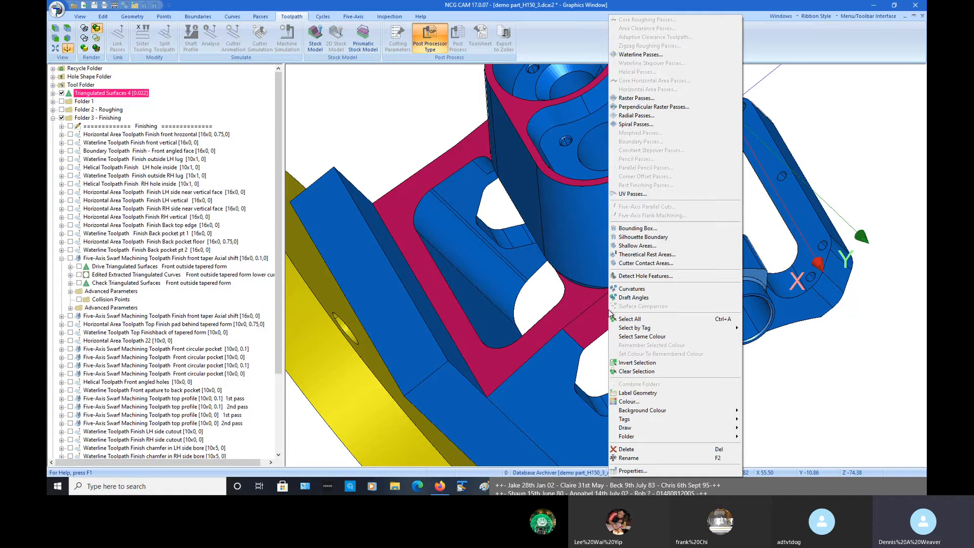
pyautogui.click(673, 395)
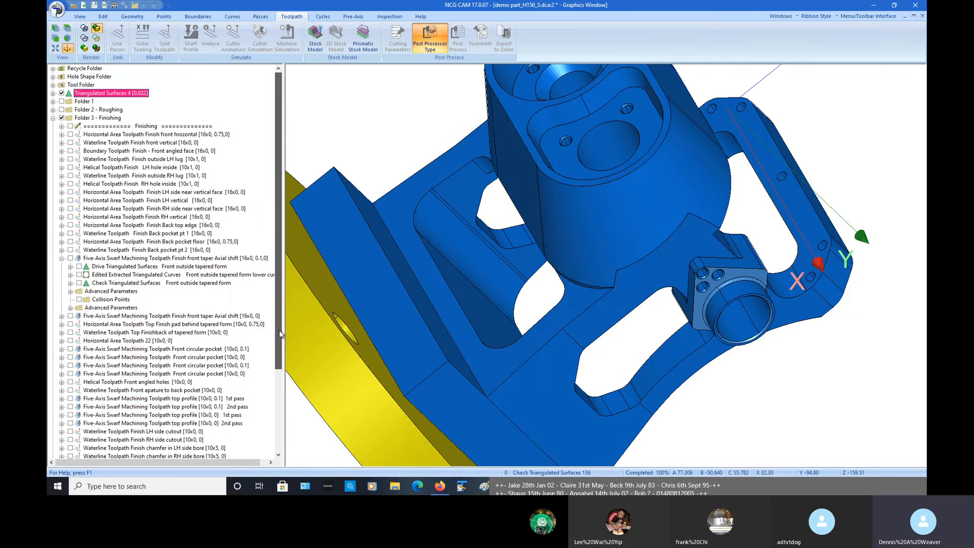
# Hide Drive Triangulated Surfaces 135 and the main model, and inspect the new check surfaces in isolation
pyautogui.scroll(-4, 278, 329)
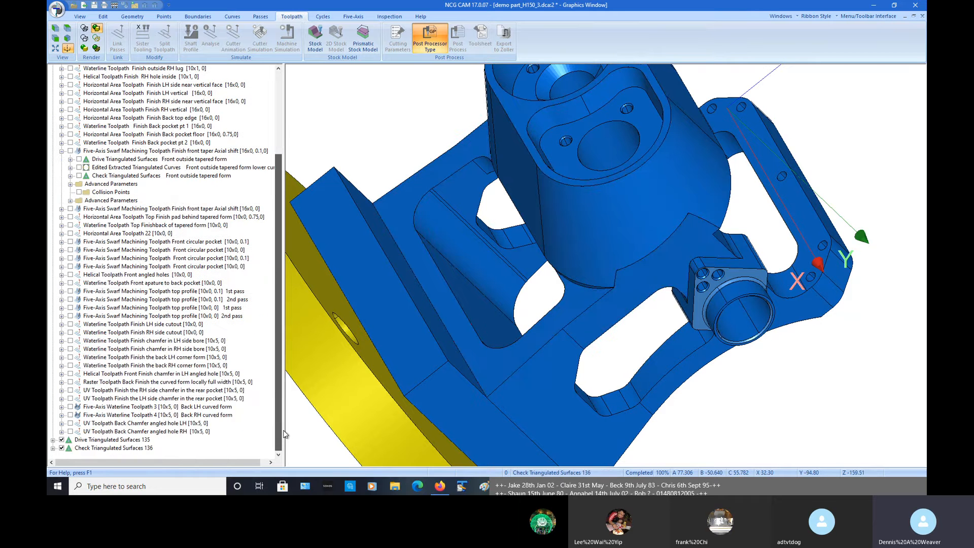
pyautogui.click(61, 439)
pyautogui.moveTo(278, 373); pyautogui.dragTo(284, 288)
pyautogui.click(61, 94)
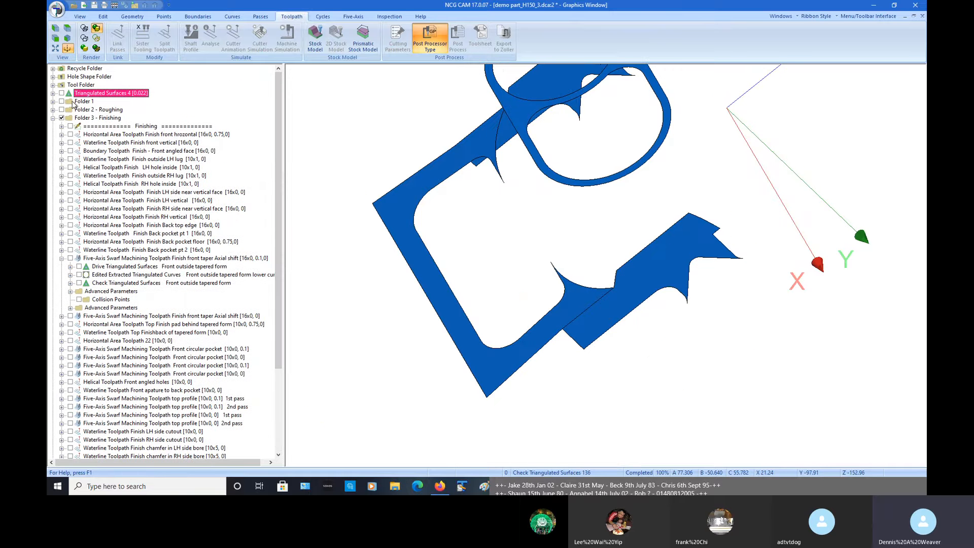
pyautogui.moveTo(542, 346); pyautogui.dragTo(386, 305, button='middle')
# Display Drive Triangulated Surfaces 135 alongside the new check surfaces to compare them, and hide the check surfaces
pyautogui.moveTo(280, 322); pyautogui.dragTo(275, 404)
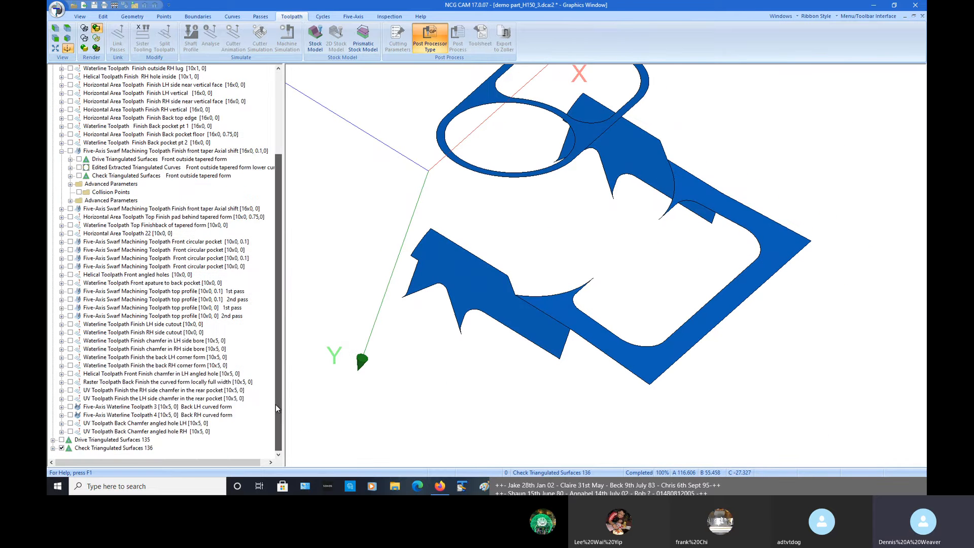
pyautogui.click(61, 447)
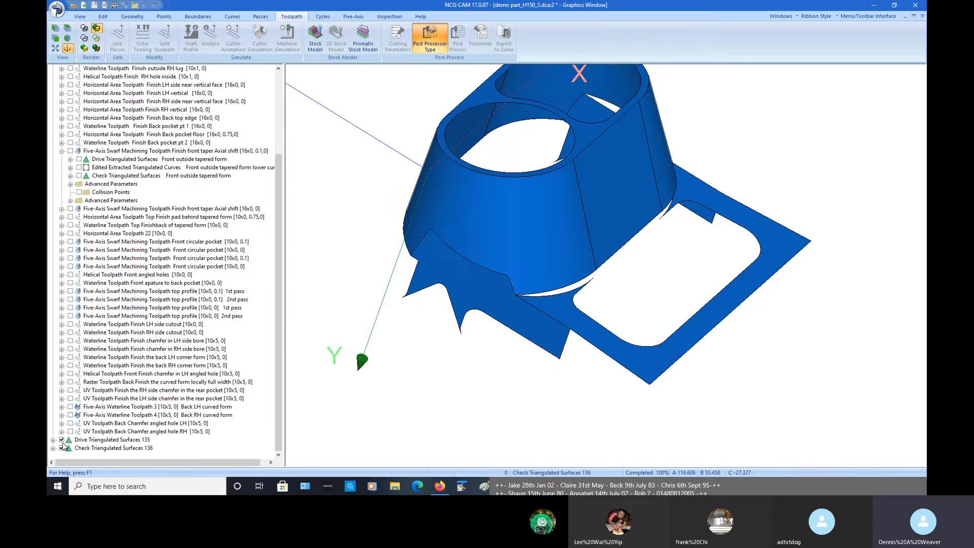
pyautogui.click(62, 448)
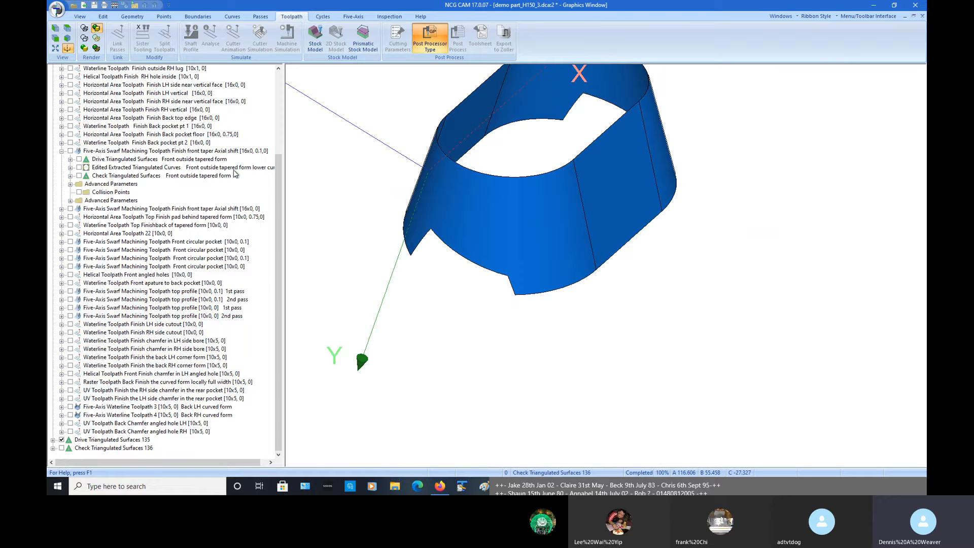
# Display the front taper toolpath's lower curve, hide Drive Triangulated Surfaces 135 and inspect the curve on its own
pyautogui.click(79, 169)
pyautogui.click(79, 168)
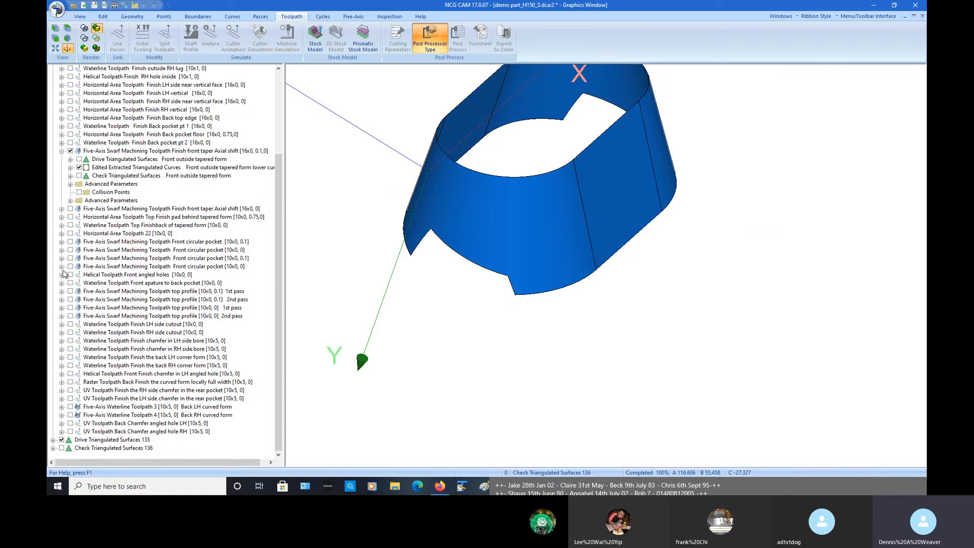
pyautogui.click(61, 441)
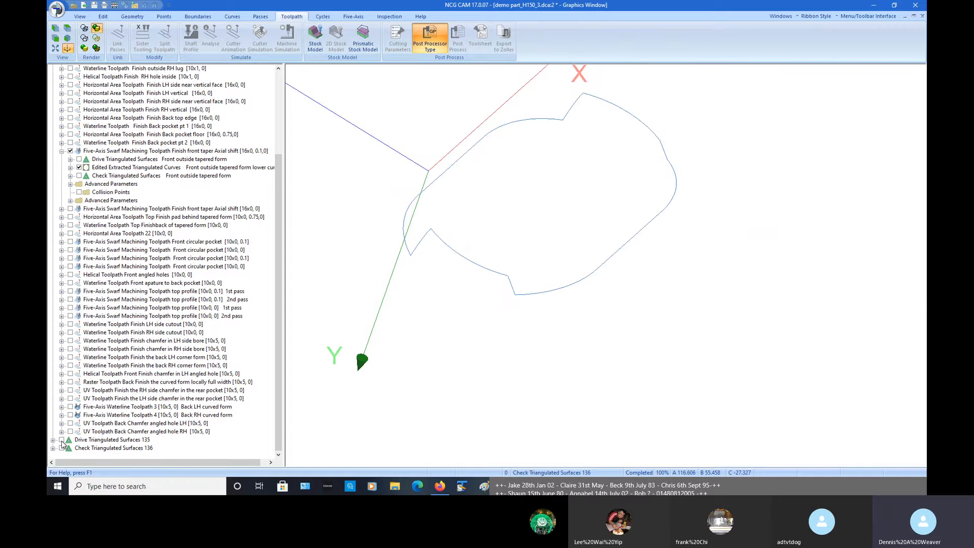
pyautogui.moveTo(450, 387); pyautogui.dragTo(496, 365, button='middle')
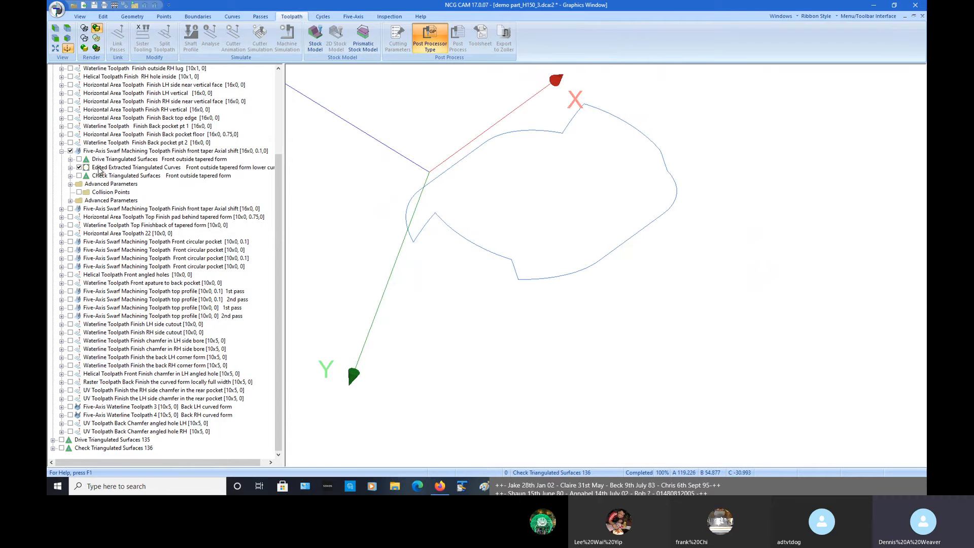
# Expand the lower curve's tessellations, highlight the curve they contain to examine it, and collapse the entries again
pyautogui.click(70, 168)
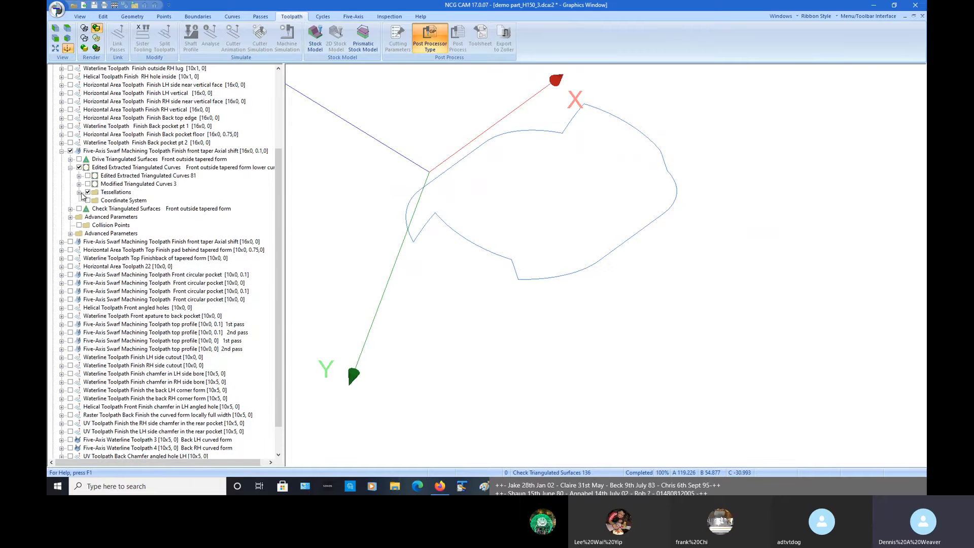
pyautogui.click(79, 193)
pyautogui.click(97, 201)
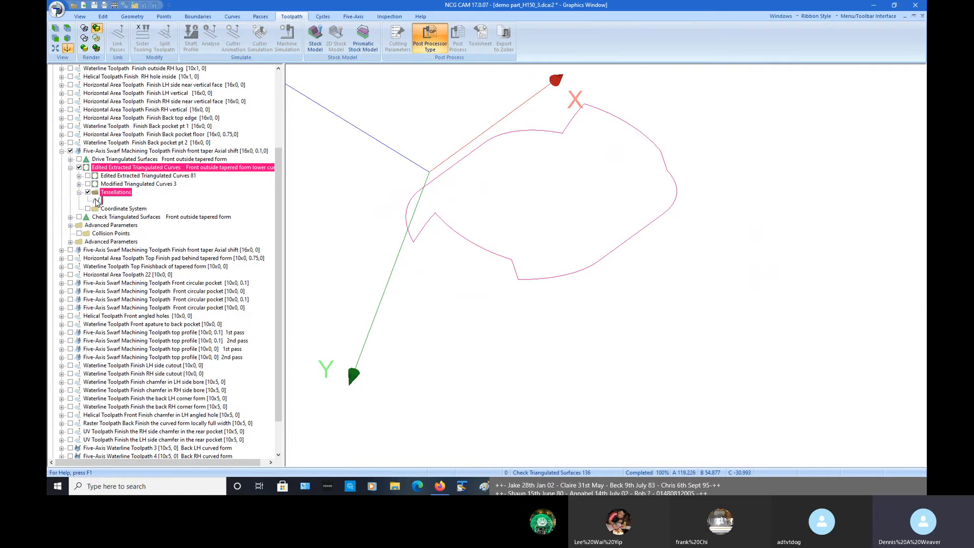
pyautogui.moveTo(465, 276)
pyautogui.mouseDown(button='middle')
pyautogui.moveTo(417, 250)
pyautogui.moveTo(446, 273)
pyautogui.mouseUp(button='middle')
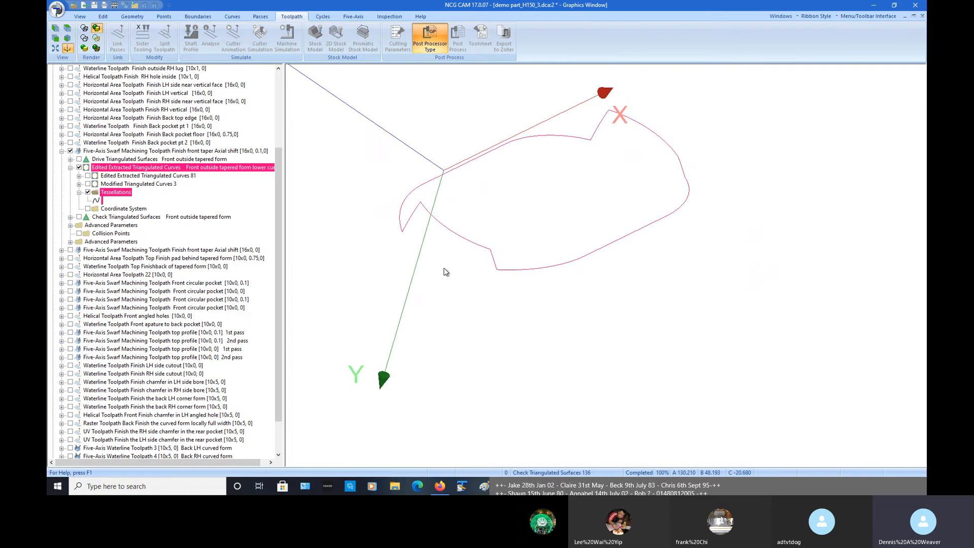
pyautogui.click(79, 193)
pyautogui.click(70, 168)
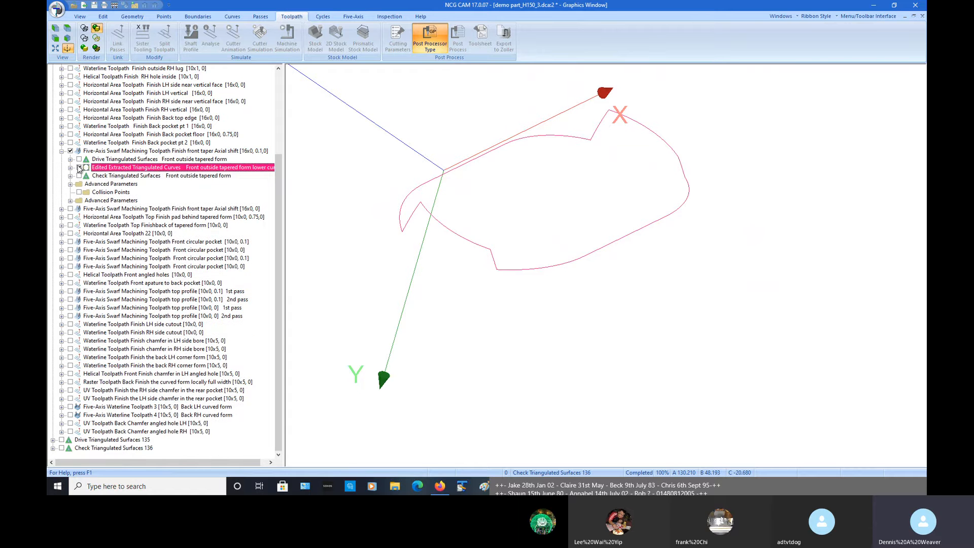
# Hide the lower curve, and display and select the front taper toolpath's own drive surfaces
pyautogui.click(79, 167)
pyautogui.click(79, 159)
pyautogui.click(102, 159)
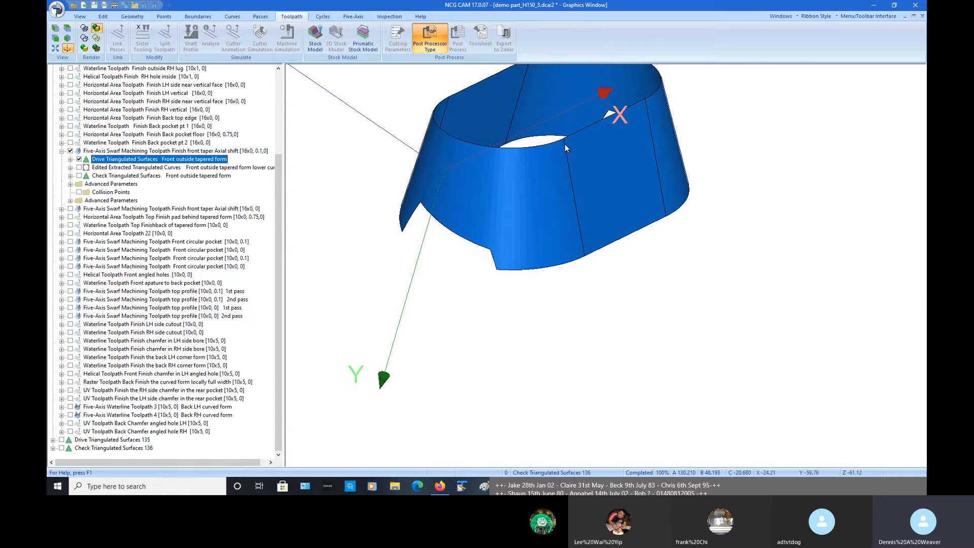
pyautogui.scroll(-2, 506, 236)
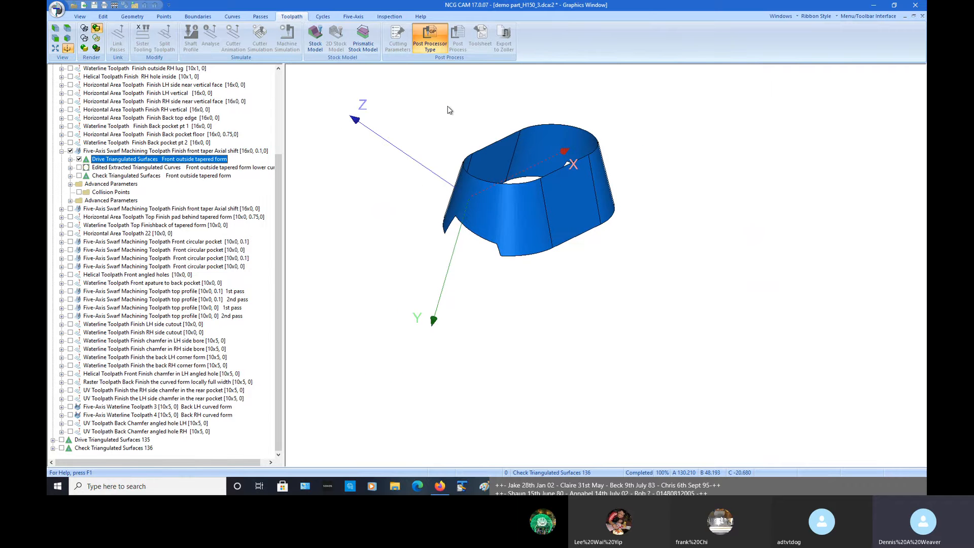
pyautogui.scroll(1, 448, 108)
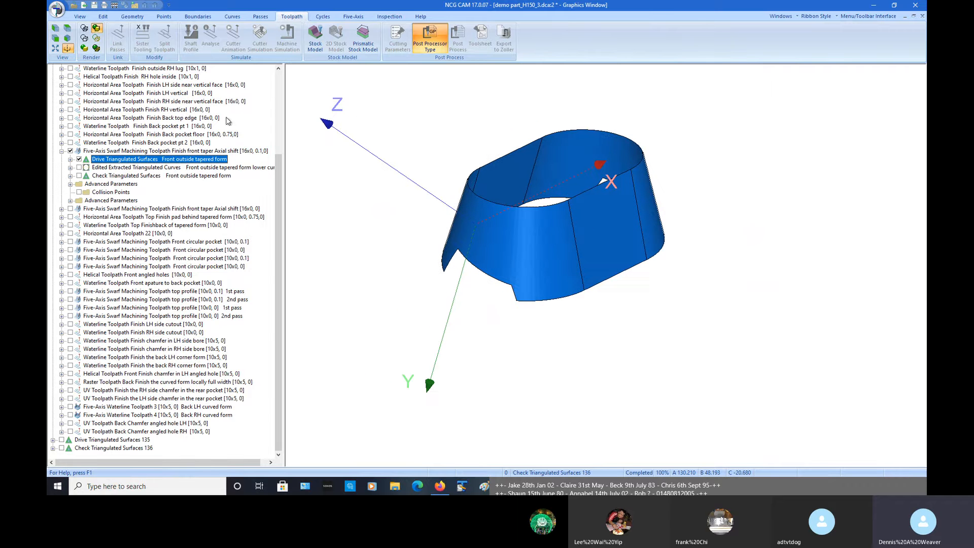
# Extract triangulated curves from the selected drive surfaces with curve joining turned off, and hide the drive surfaces
pyautogui.click(232, 17)
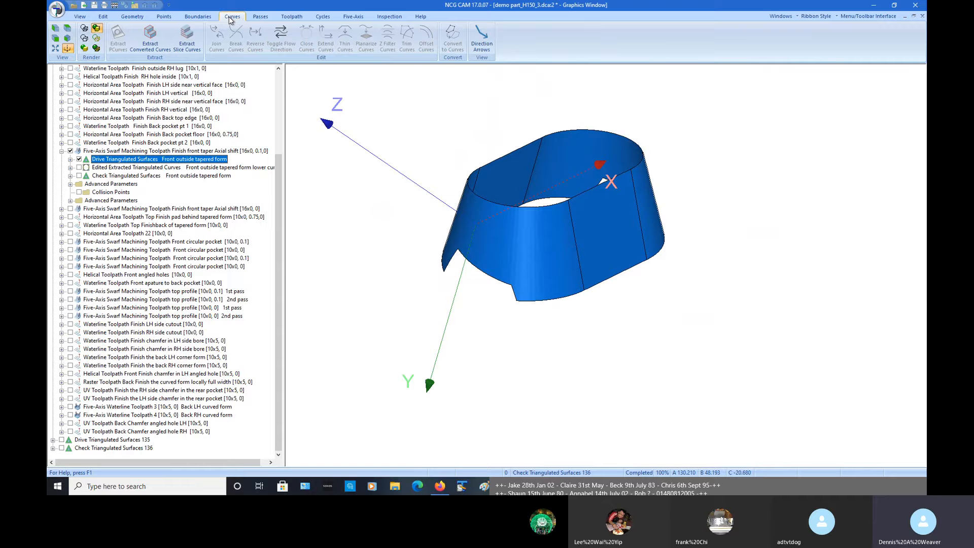
pyautogui.click(150, 34)
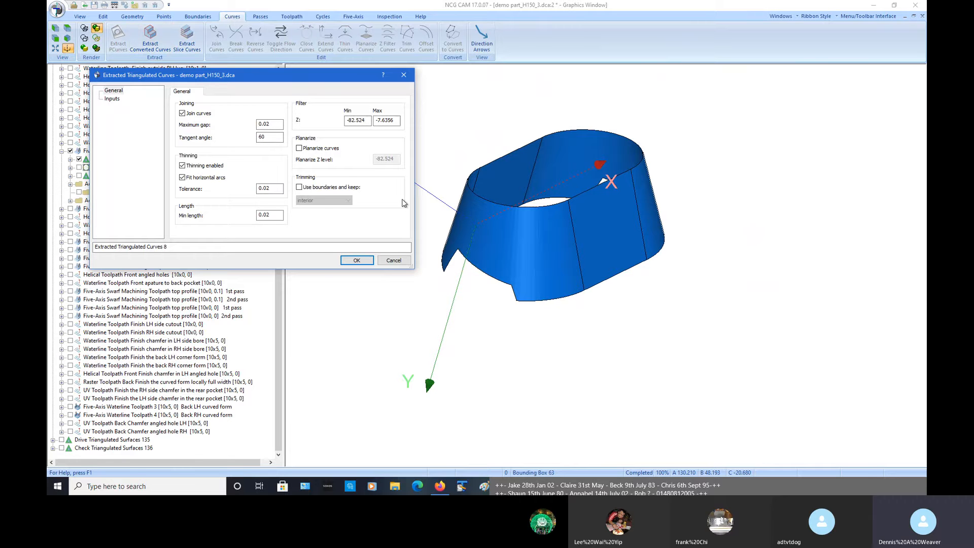
pyautogui.click(182, 113)
pyautogui.click(356, 260)
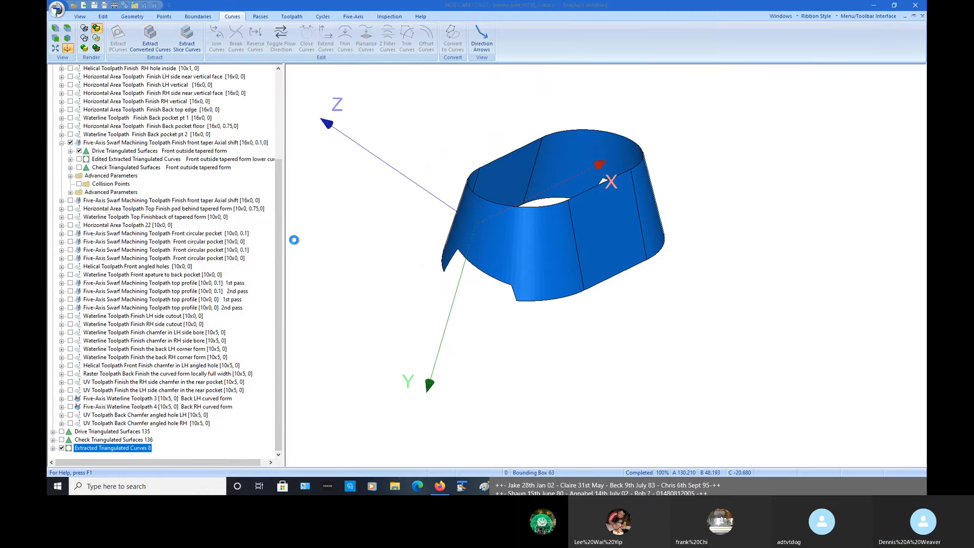
pyautogui.click(79, 151)
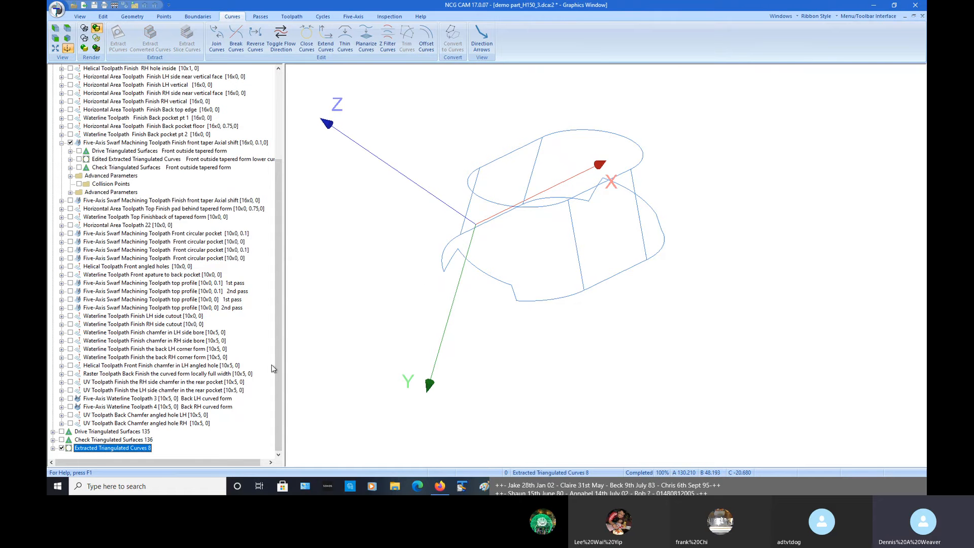
# Expand the extracted curves' tessellations and pick individual upper, lower and side curves to examine the separate segments
pyautogui.click(53, 448)
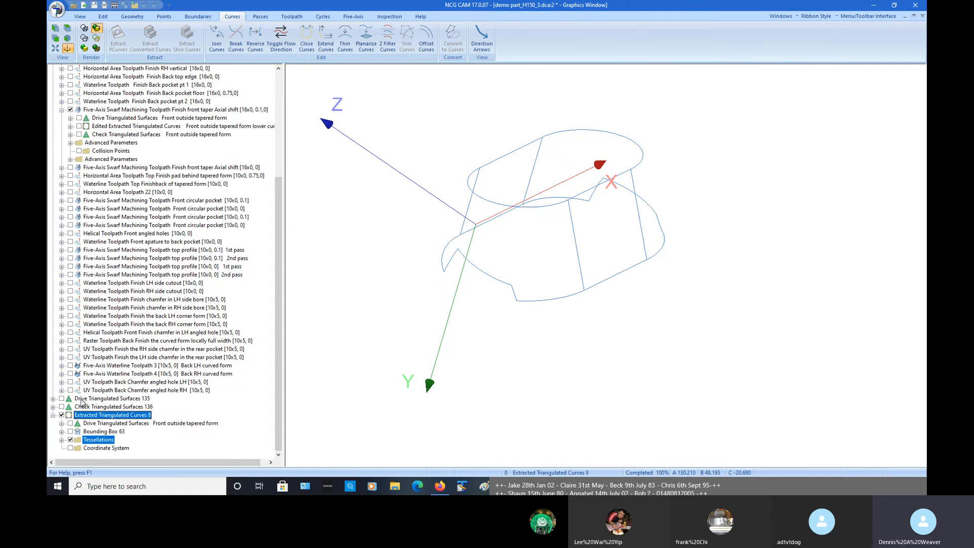
pyautogui.click(61, 439)
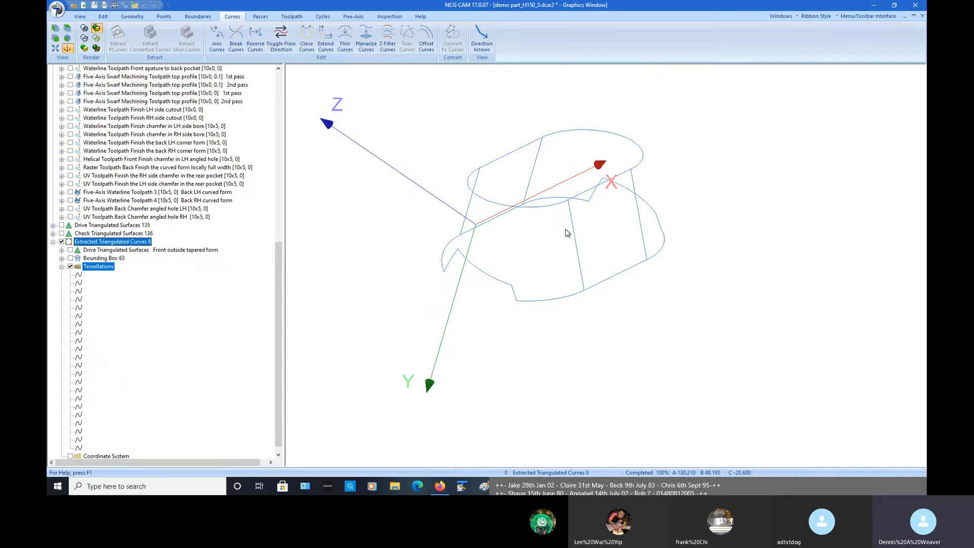
pyautogui.click(543, 206)
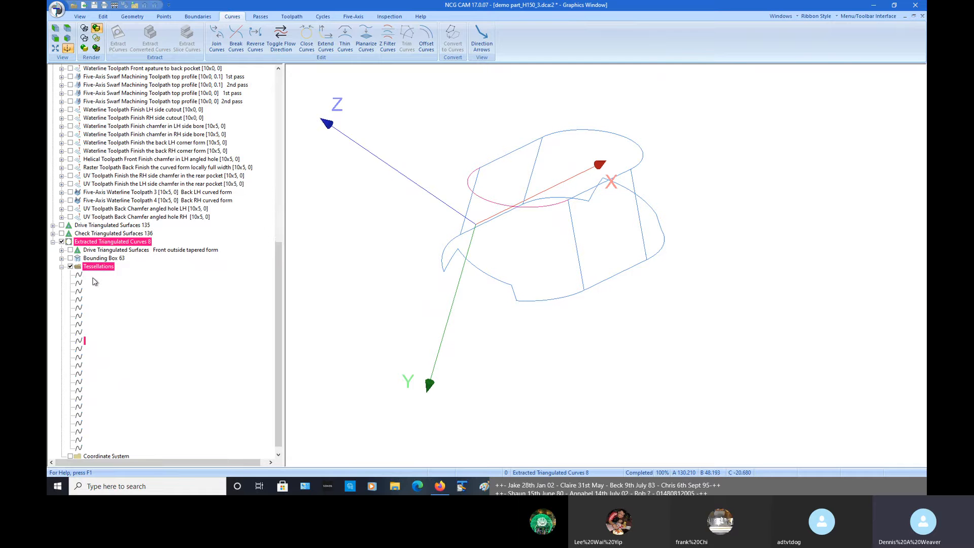
pyautogui.click(520, 299)
pyautogui.click(581, 241)
pyautogui.scroll(-1, 227, 372)
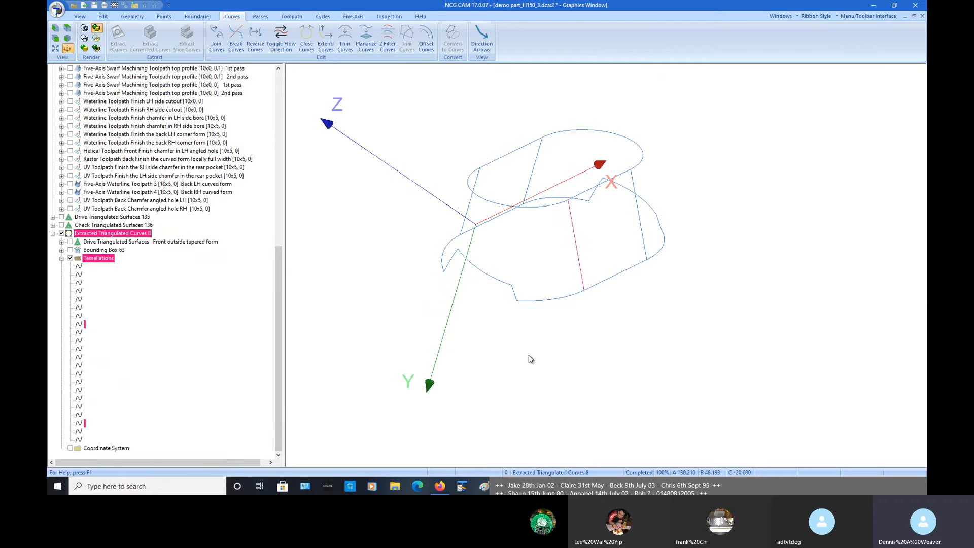
# Delete the upper and side curves from the extracted triangulated curves, keeping only the lower edge segments
pyautogui.press('y')
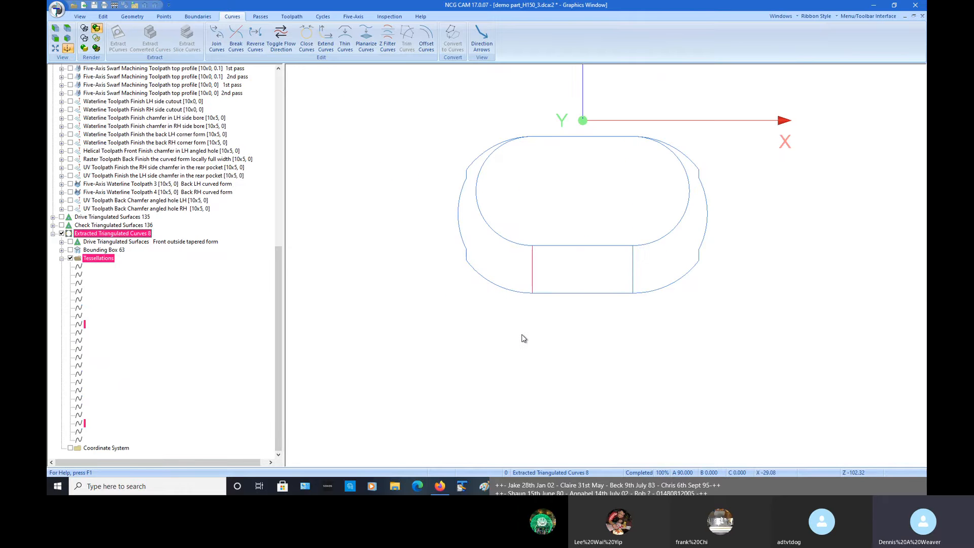
pyautogui.press('x')
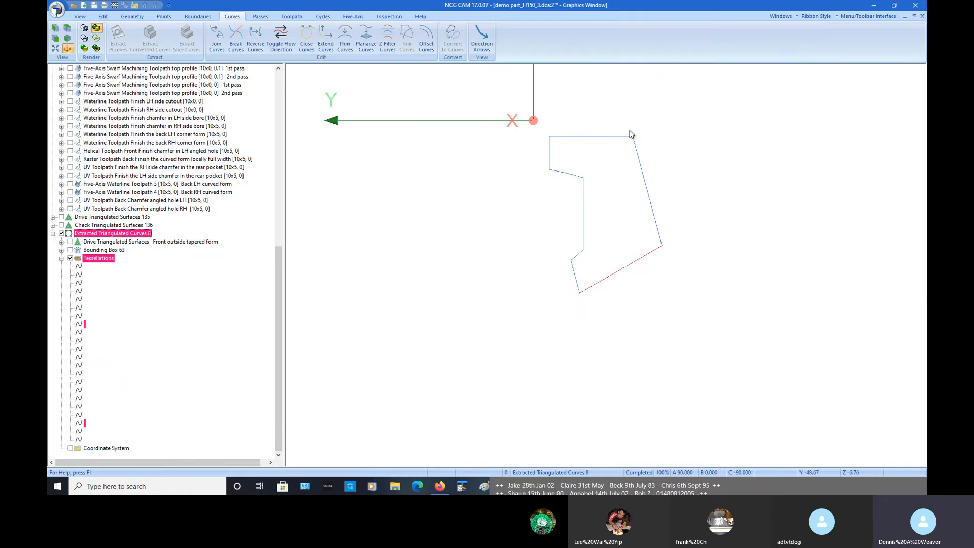
pyautogui.moveTo(631, 150); pyautogui.dragTo(696, 334)
pyautogui.moveTo(712, 317); pyautogui.dragTo(502, 219, button='middle')
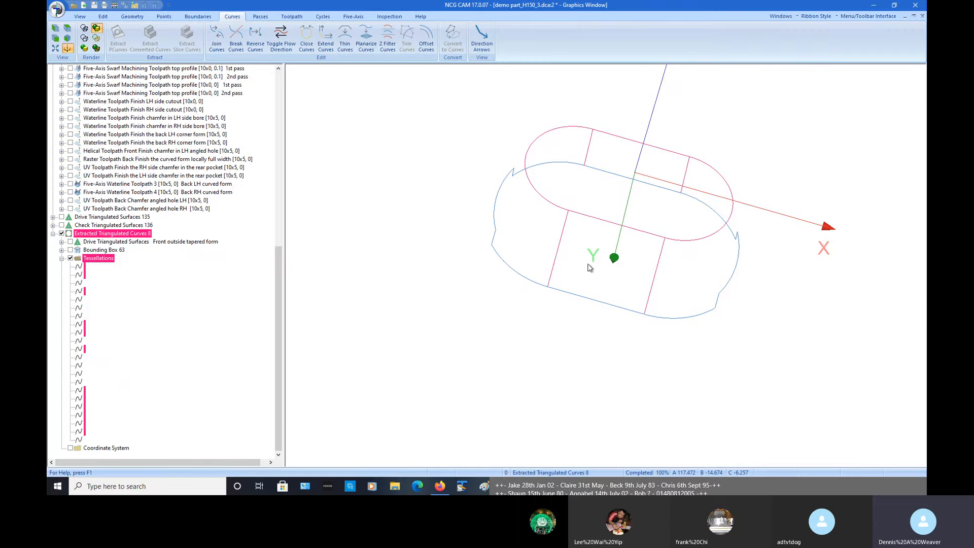
pyautogui.press('Delete')
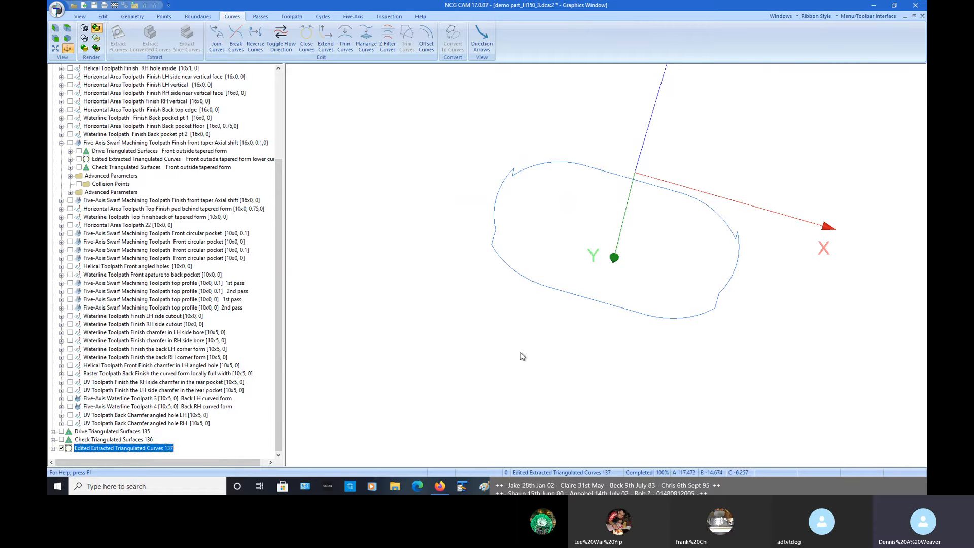
# Expand the edited curves' tessellations and pick individual lower edge segments to examine how the curve is split
pyautogui.moveTo(520, 353); pyautogui.dragTo(541, 310, button='middle')
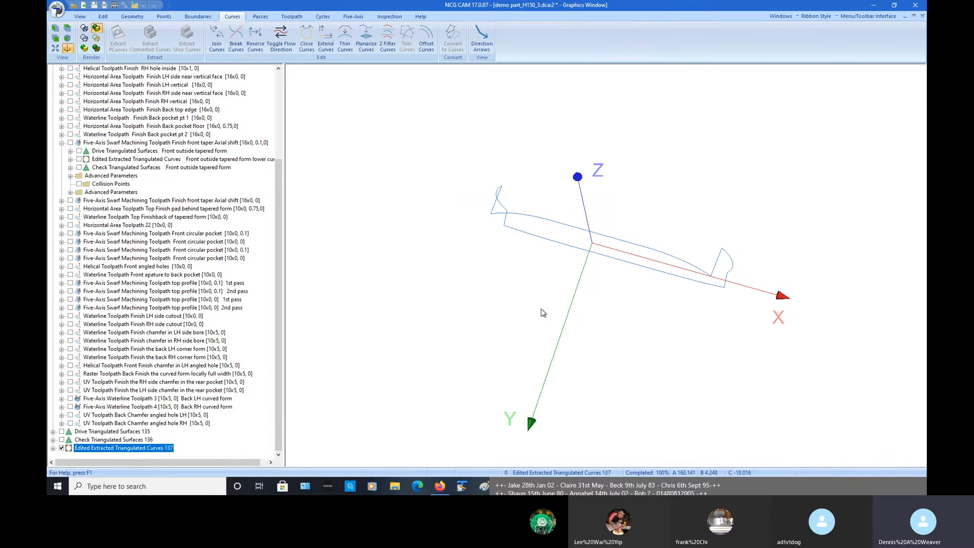
pyautogui.click(53, 448)
pyautogui.click(61, 440)
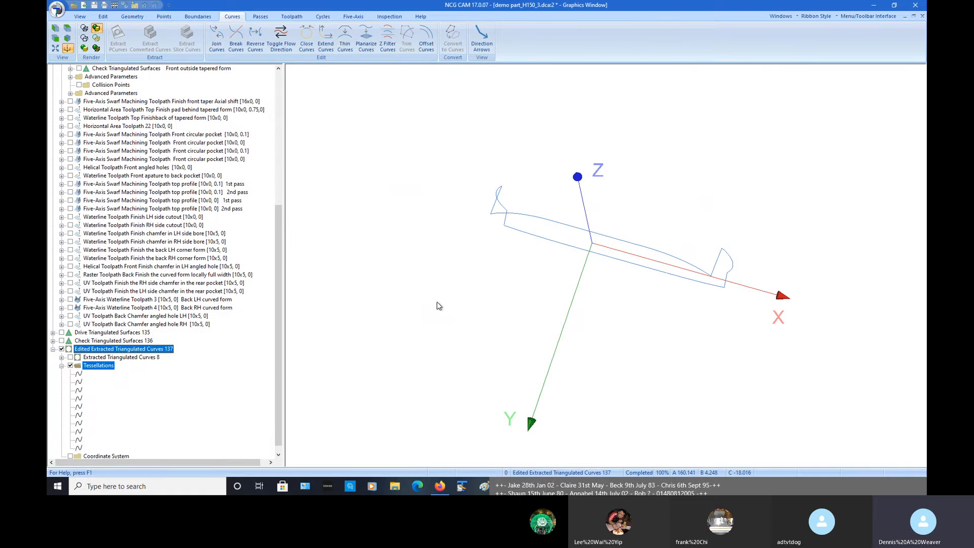
pyautogui.click(546, 239)
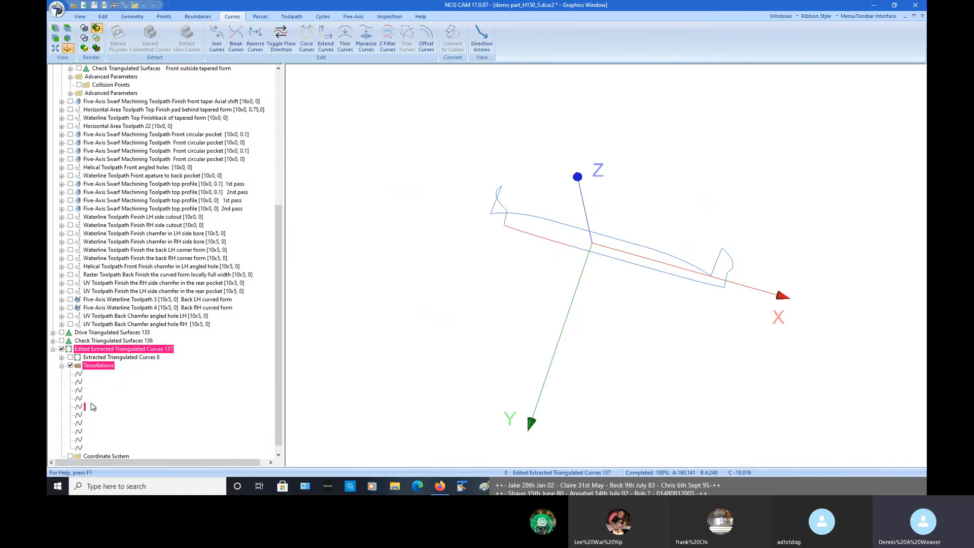
pyautogui.click(79, 415)
pyautogui.click(610, 261)
# Join the edited lower edge curves using a tangent angle of 170
pyautogui.click(87, 348)
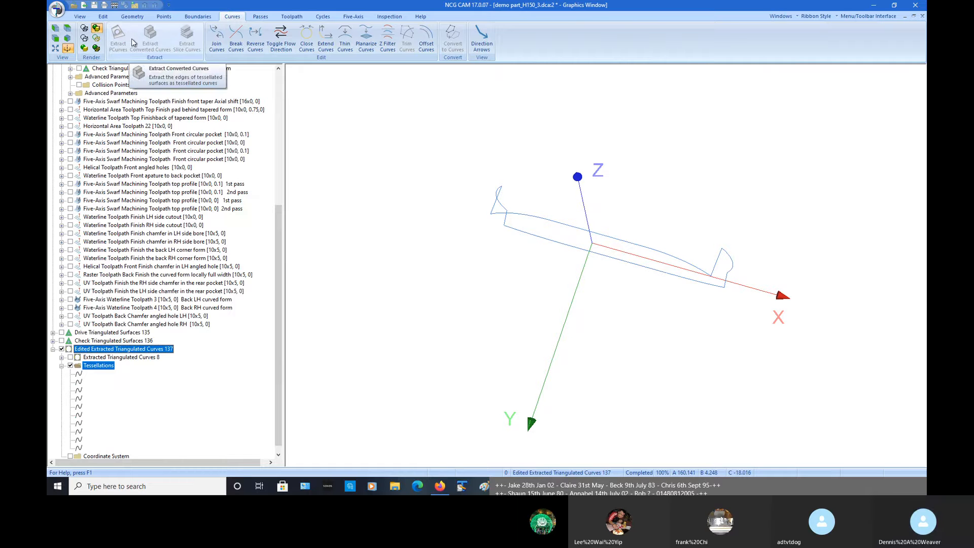
pyautogui.click(218, 36)
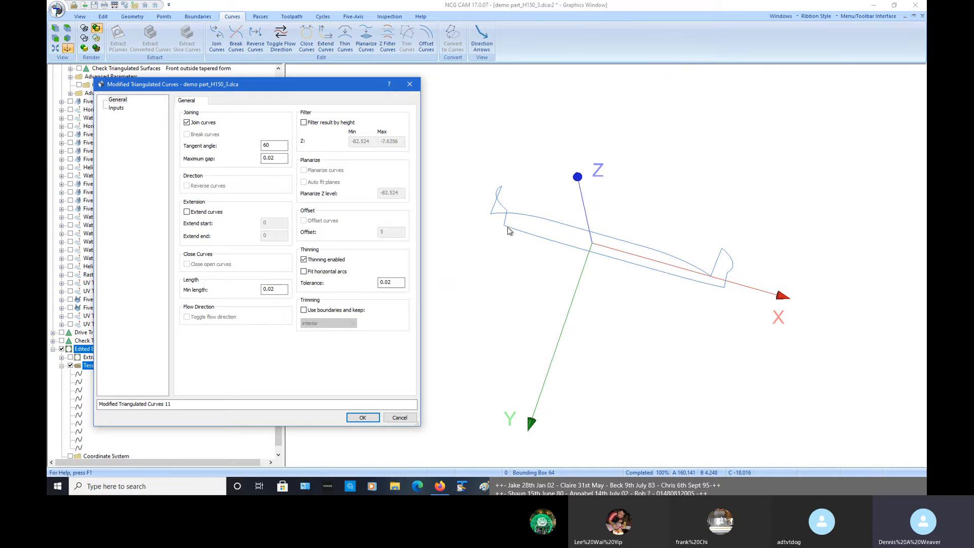
pyautogui.doubleClick(265, 145)
pyautogui.write('170')
pyautogui.click(363, 417)
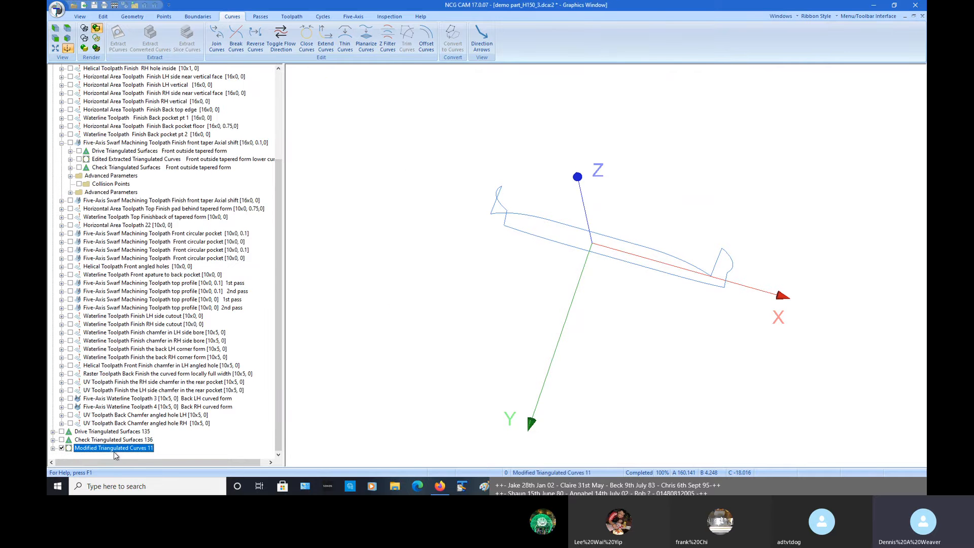
# Expand the joined curve's tessellations and select the curve inside to examine it from another angle
pyautogui.click(53, 448)
pyautogui.click(61, 431)
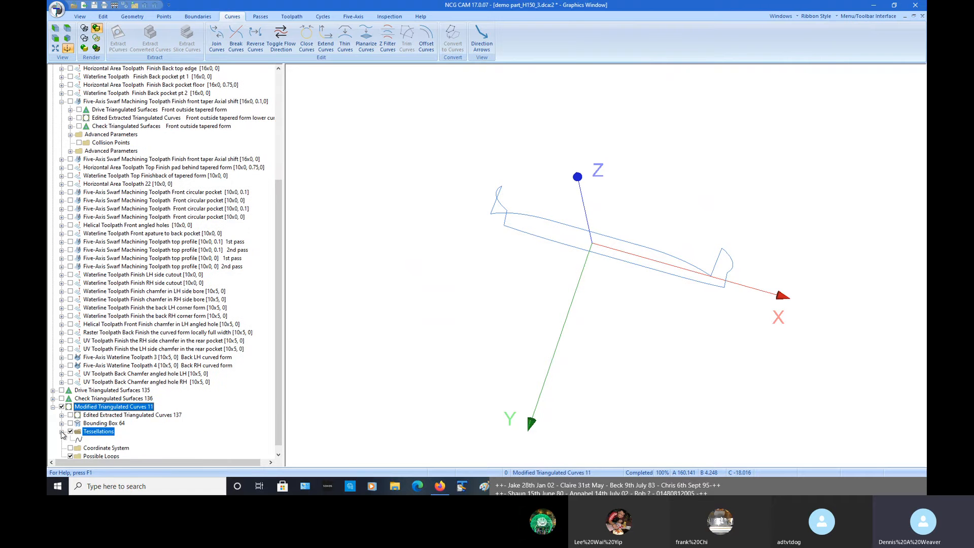
pyautogui.click(76, 439)
pyautogui.moveTo(448, 296); pyautogui.dragTo(569, 354)
pyautogui.moveTo(498, 312); pyautogui.dragTo(463, 311, button='middle')
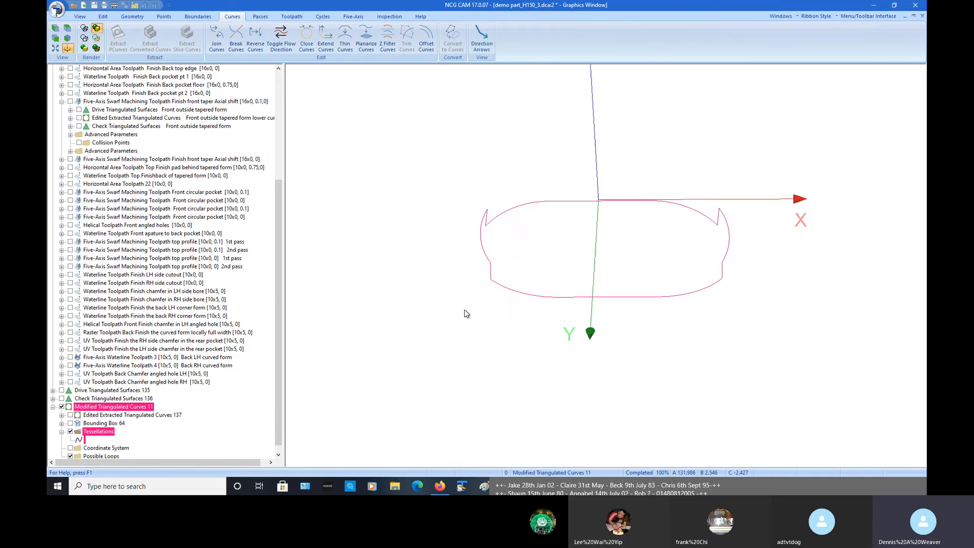
# Display the drive surfaces together with the joined lower curve, then hide both and collapse the curve's entry
pyautogui.click(62, 390)
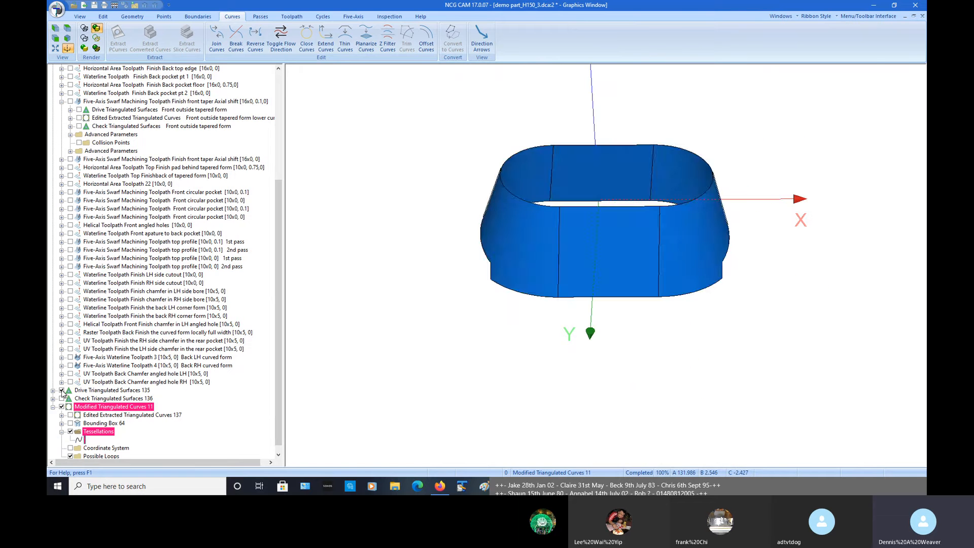
pyautogui.moveTo(441, 348); pyautogui.dragTo(595, 351, button='middle')
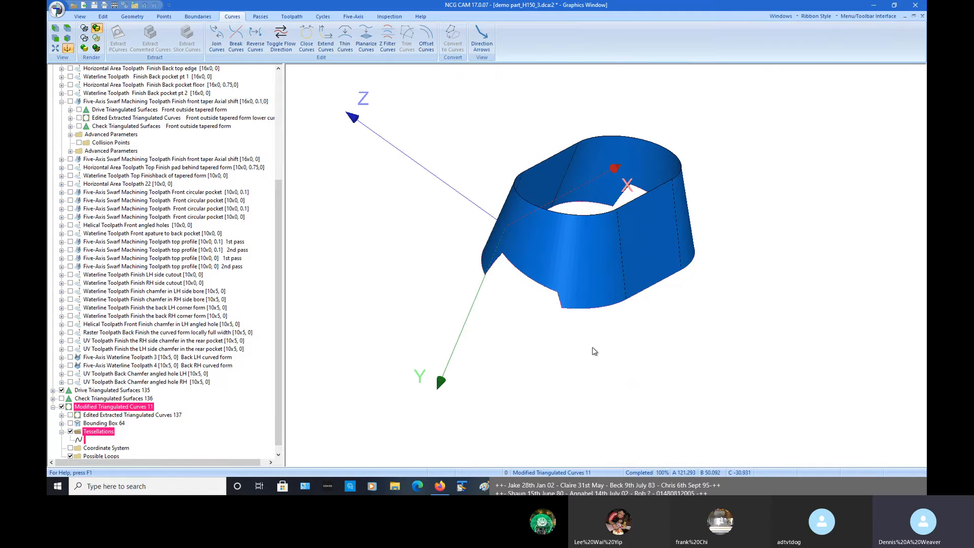
pyautogui.click(62, 407)
pyautogui.click(61, 390)
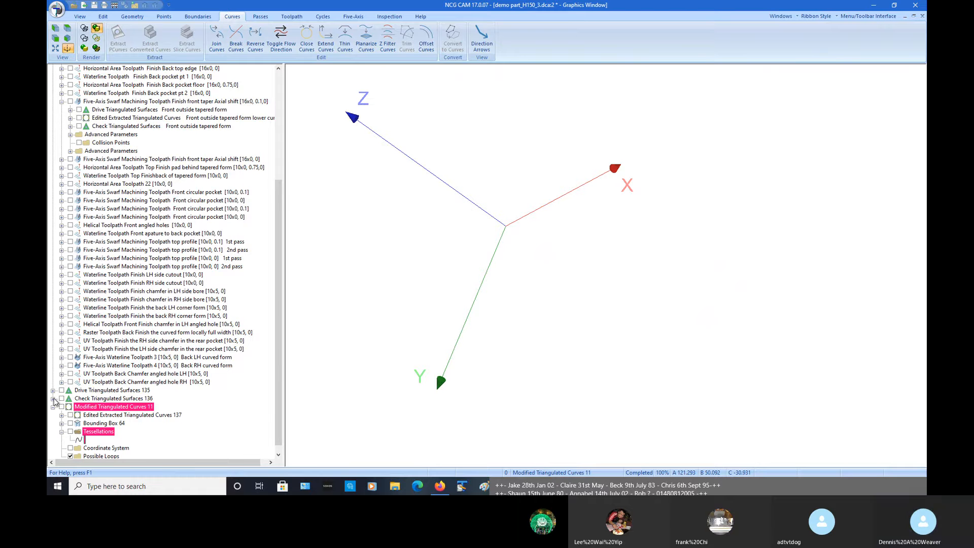
pyautogui.click(52, 406)
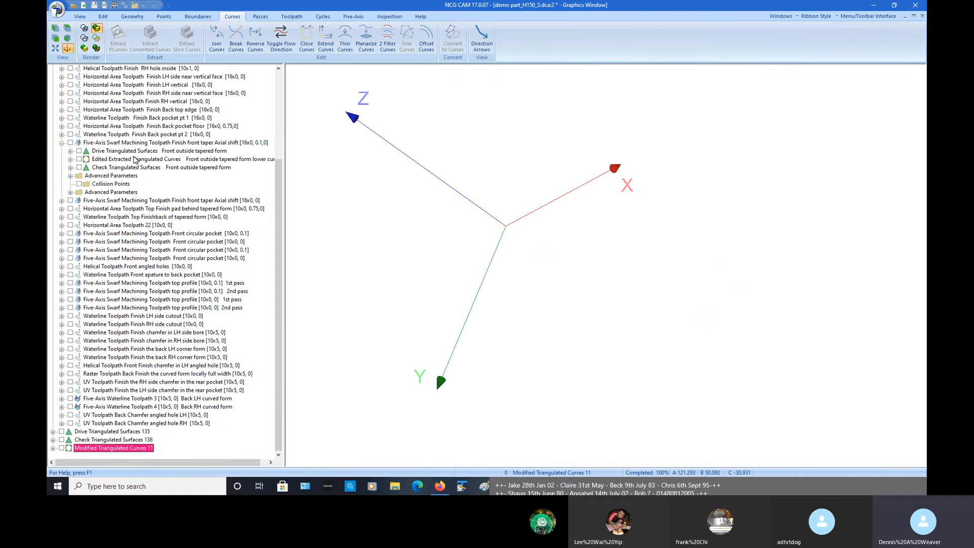
# Copy the parameters of all pages from the properties of the 0.1 stock front taper swarf toolpath, leaving that toolpath unmodified
pyautogui.rightClick(136, 142)
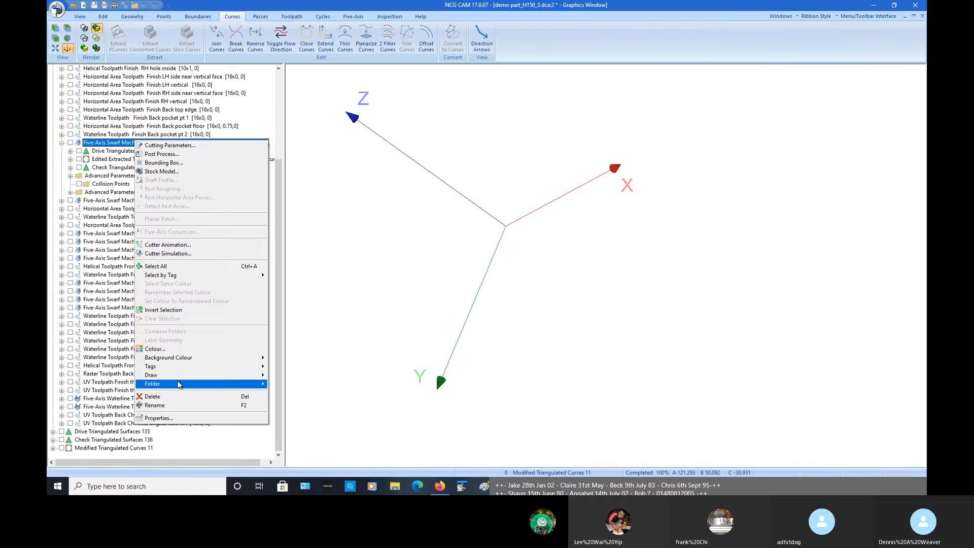
pyautogui.click(168, 418)
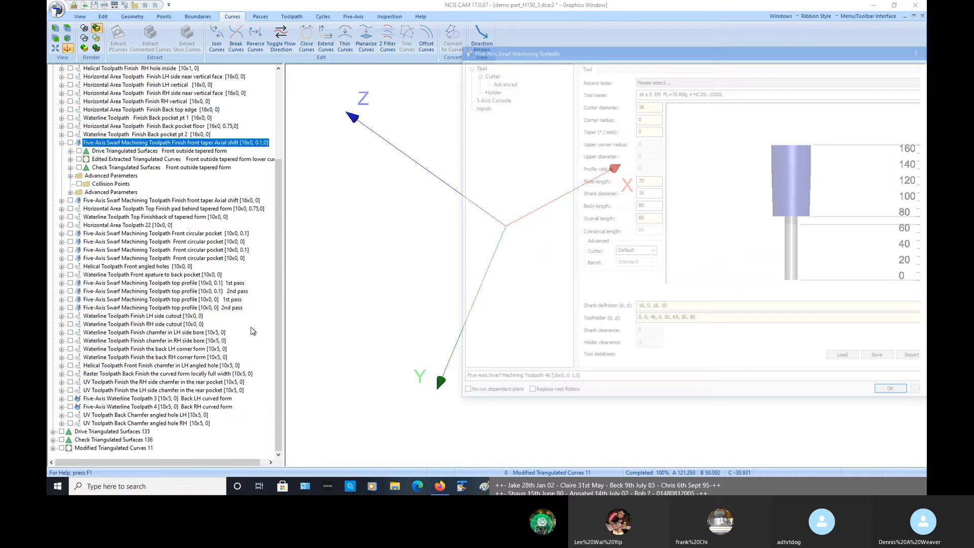
pyautogui.moveTo(653, 50); pyautogui.dragTo(505, 73)
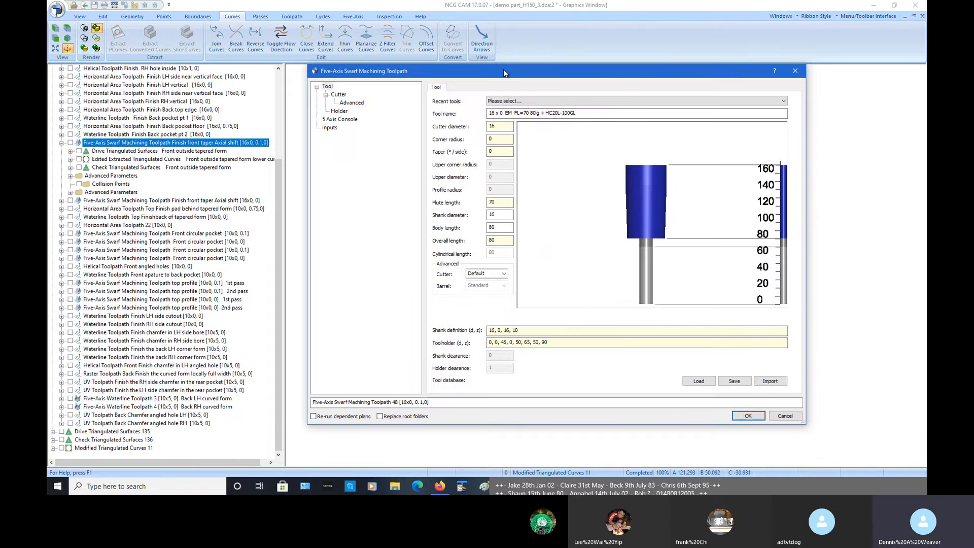
pyautogui.rightClick(505, 73)
pyautogui.moveTo(594, 118)
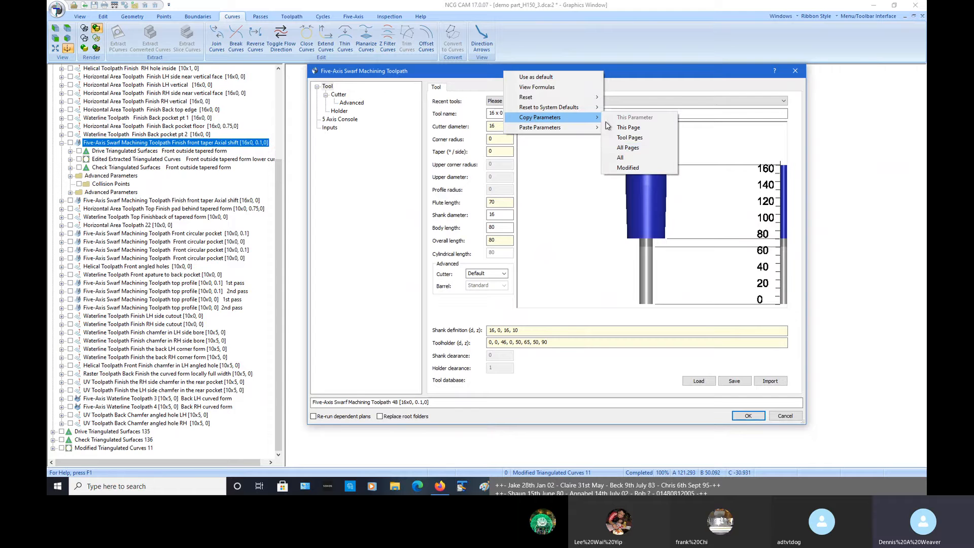
pyautogui.click(618, 148)
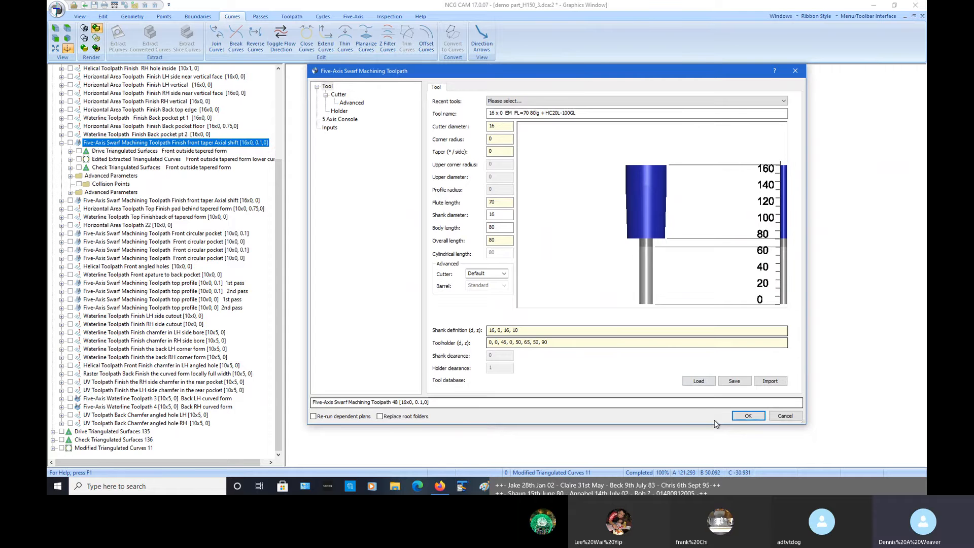
pyautogui.click(779, 418)
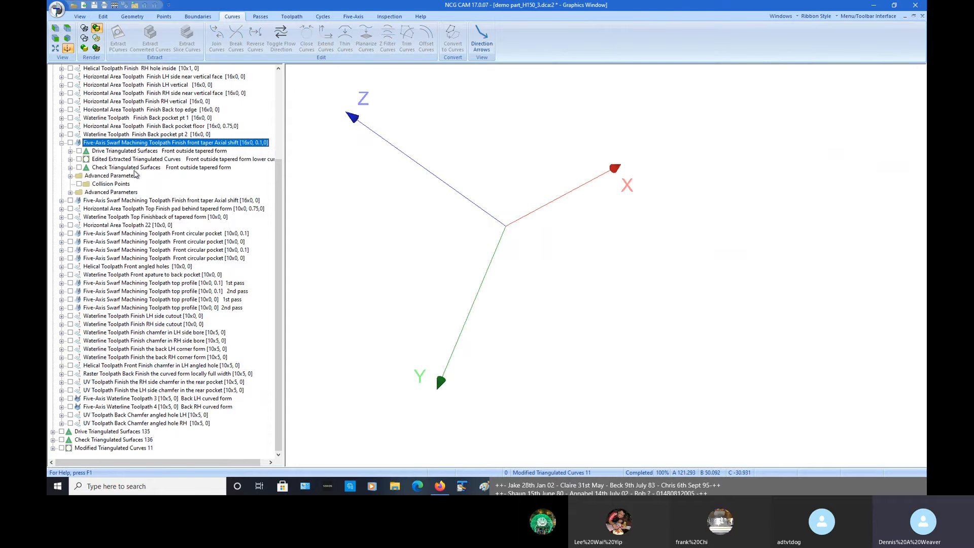
# Start a new five-axis swarf machining toolpath from the front tapered form's drive surfaces, lower curve and check surfaces
pyautogui.click(121, 151)
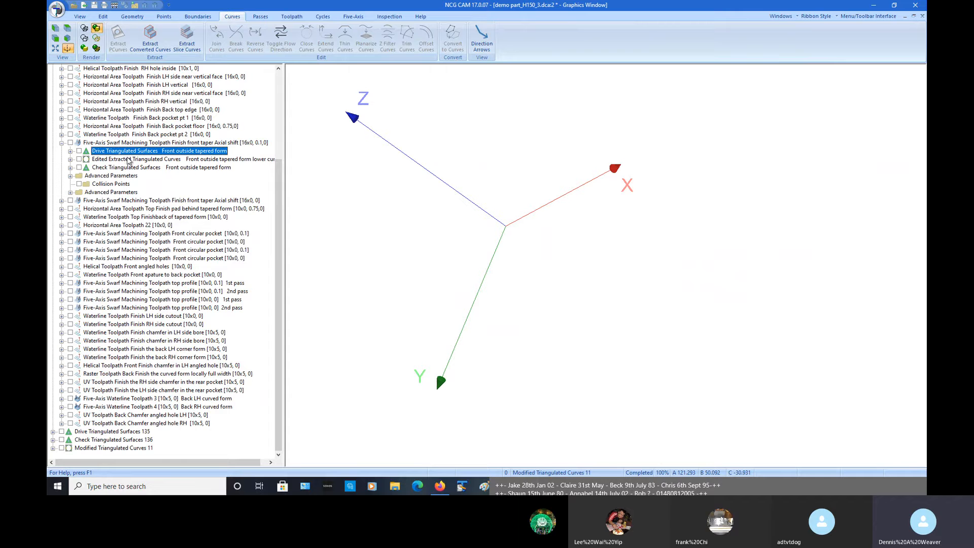
pyautogui.keyDown('ctrl'); pyautogui.click(128, 160); pyautogui.keyUp('ctrl')
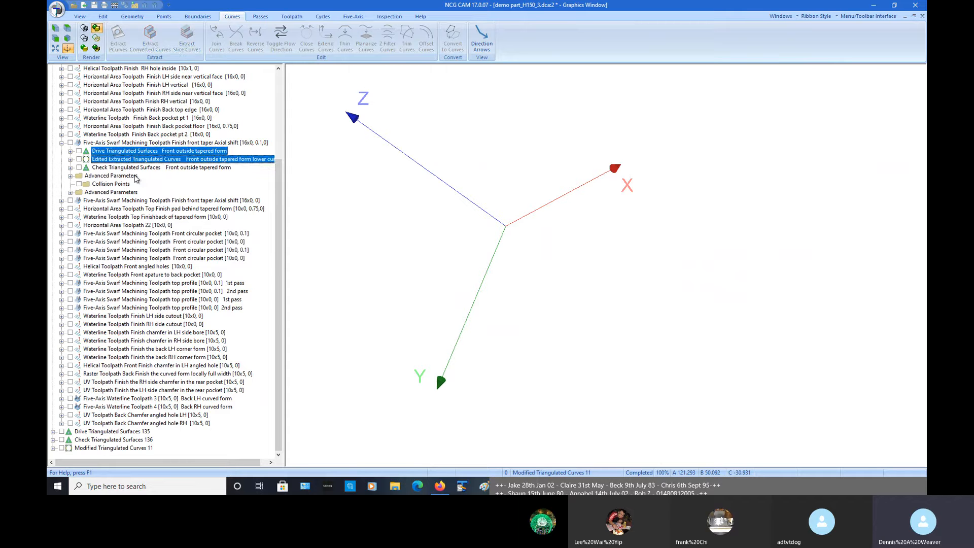
pyautogui.keyDown('ctrl'); pyautogui.click(134, 168); pyautogui.keyUp('ctrl')
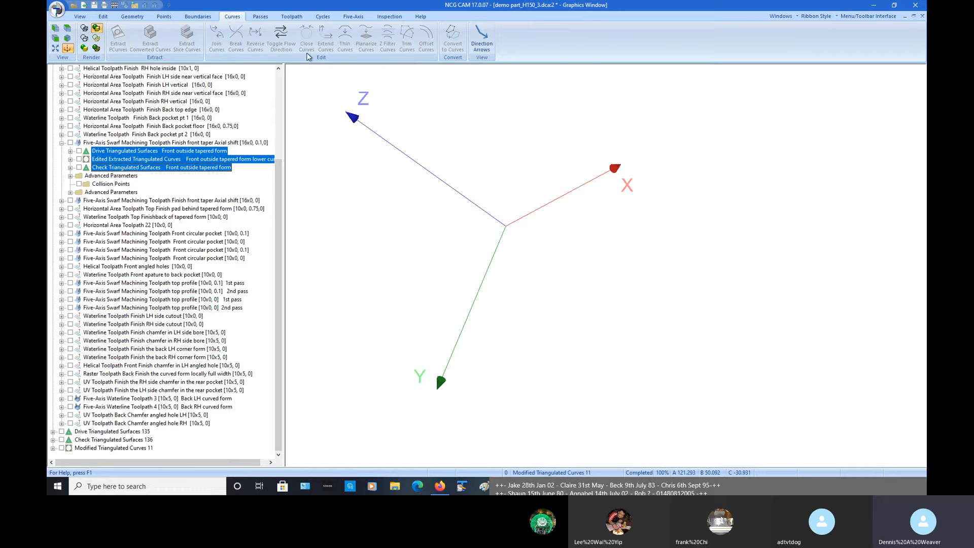
pyautogui.click(348, 17)
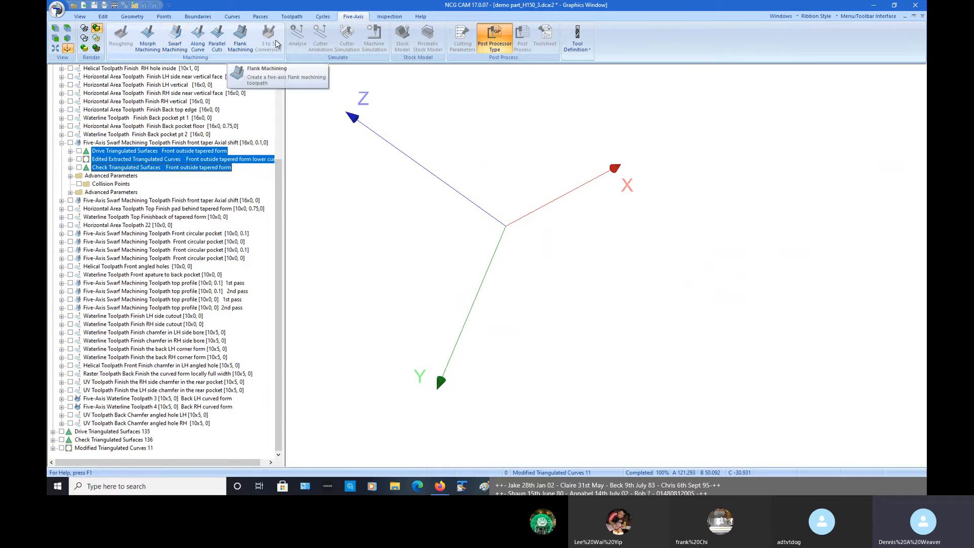
pyautogui.rightClick(217, 155)
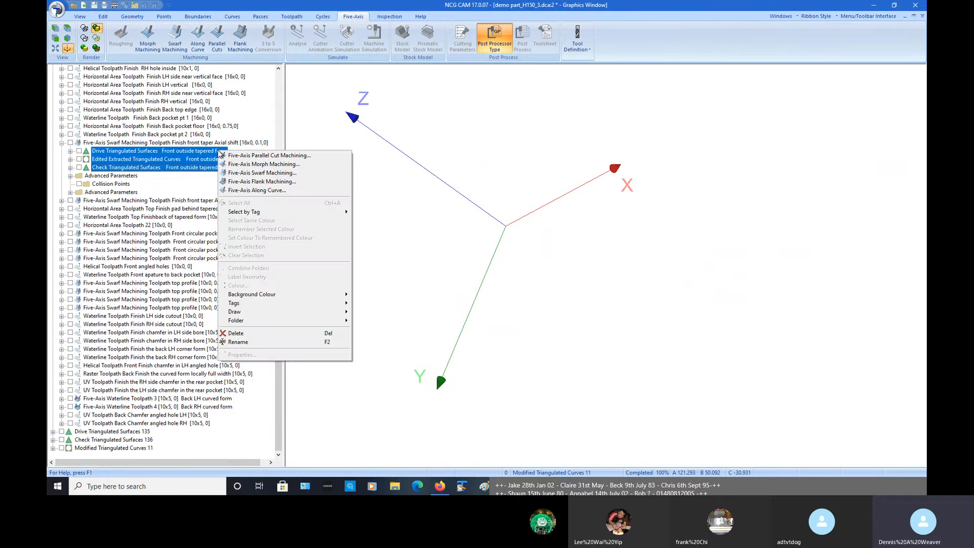
pyautogui.click(285, 176)
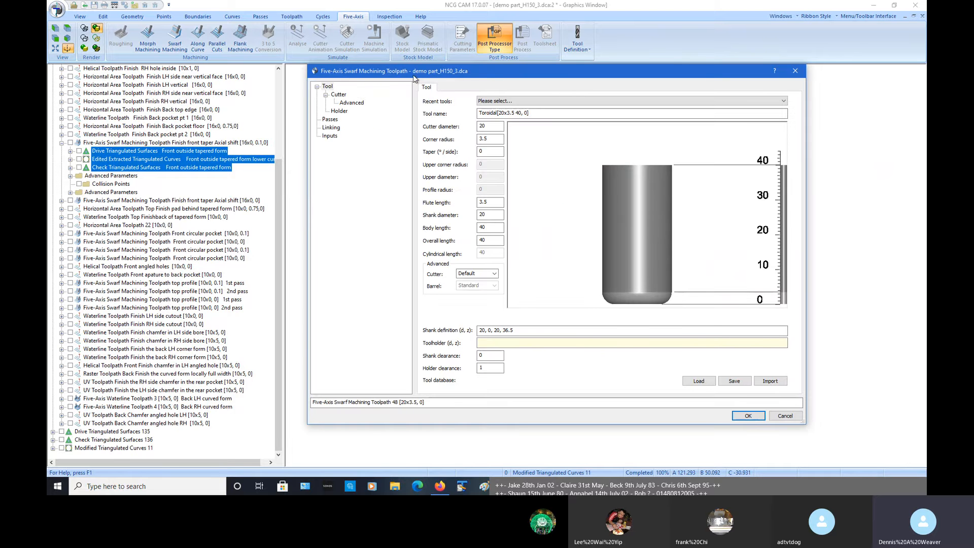
# Load the End Mill[16x0 50, 0] + Collet Holder tool from the NCGCAM catalogue into the new swarf toolpath
pyautogui.doubleClick(489, 126)
pyautogui.doubleClick(494, 139)
pyautogui.click(694, 380)
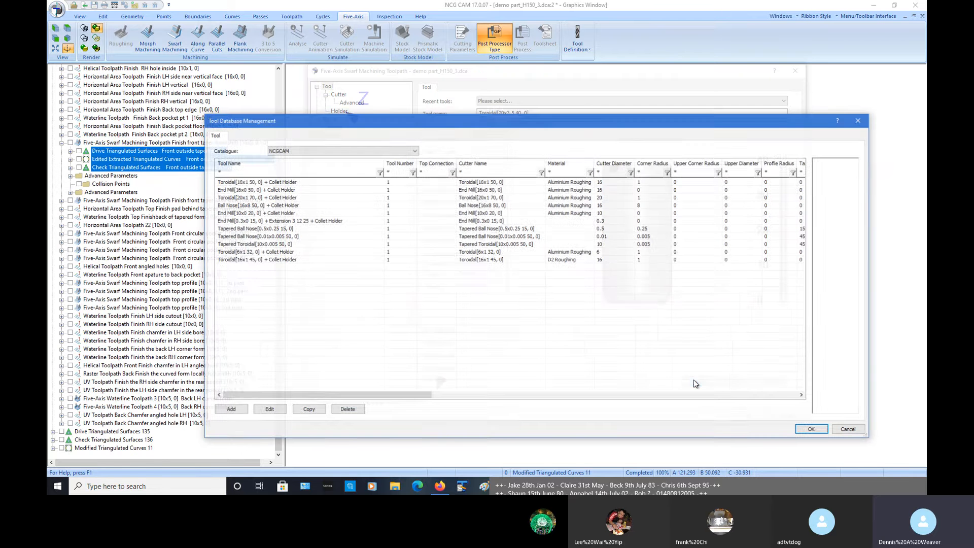
pyautogui.click(268, 191)
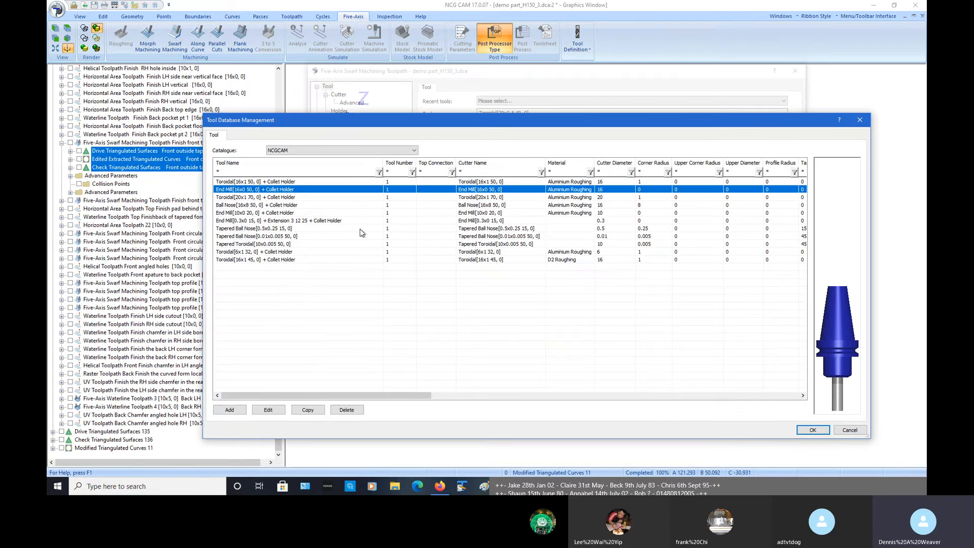
pyautogui.click(811, 430)
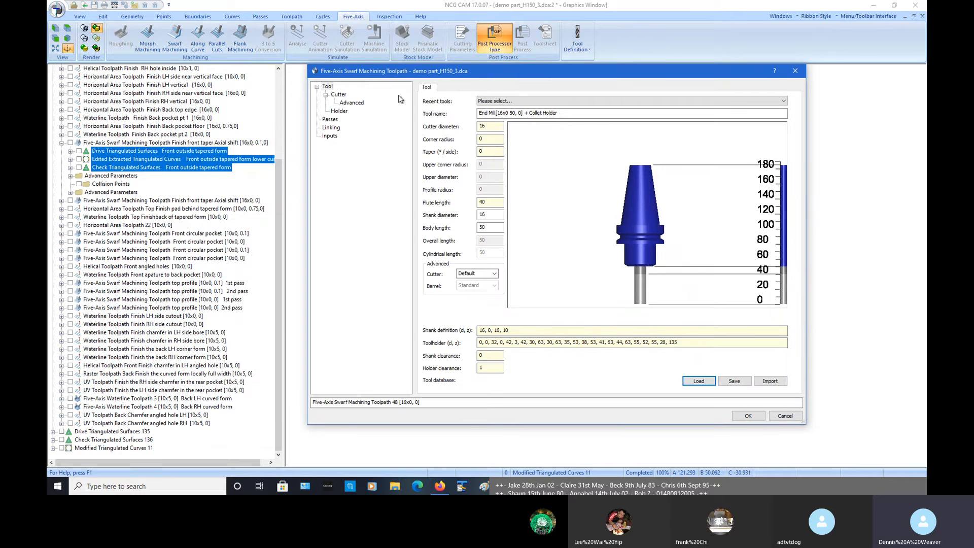
# Paste the copied parameters into the new swarf toolpath, check its holder settings, and collapse the original front taper toolpath's entry
pyautogui.rightClick(491, 76)
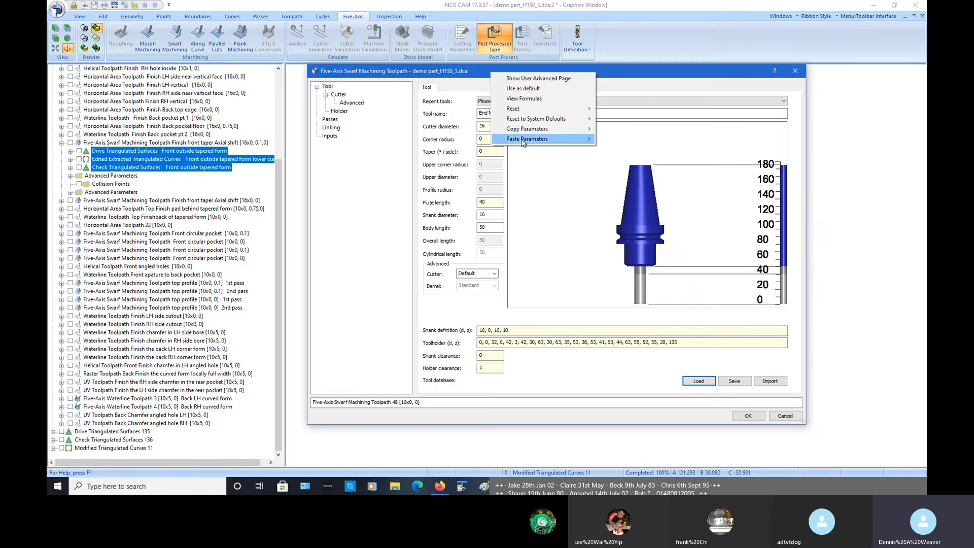
pyautogui.click(603, 140)
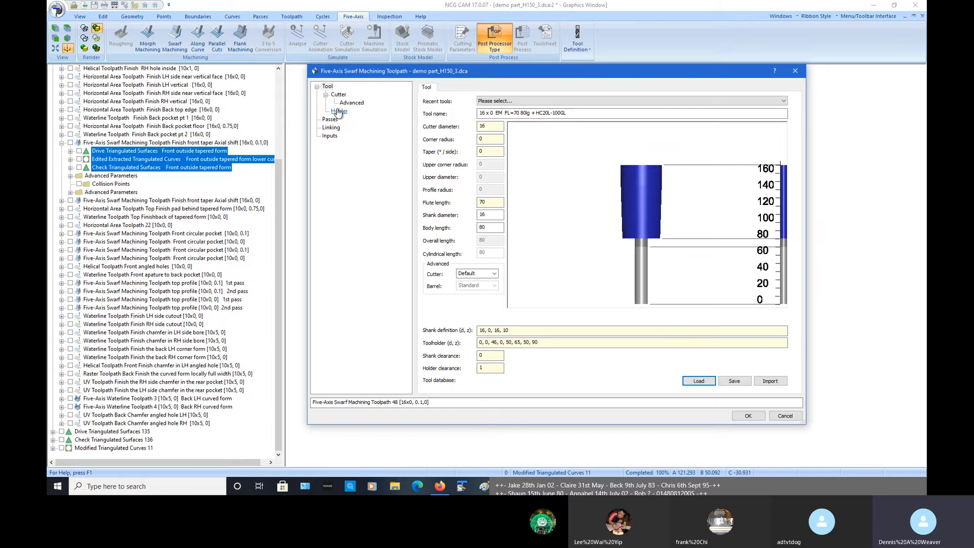
pyautogui.click(339, 111)
pyautogui.click(615, 270)
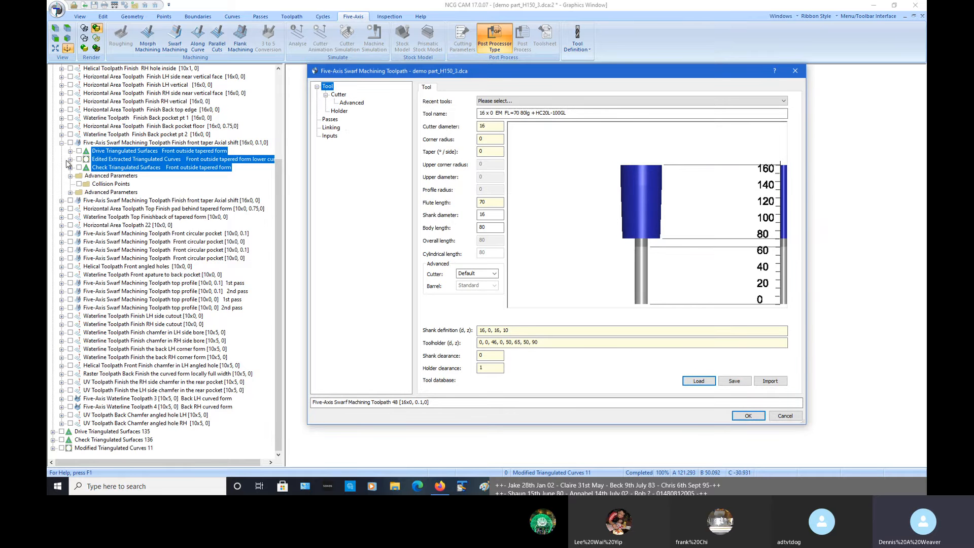
pyautogui.click(61, 143)
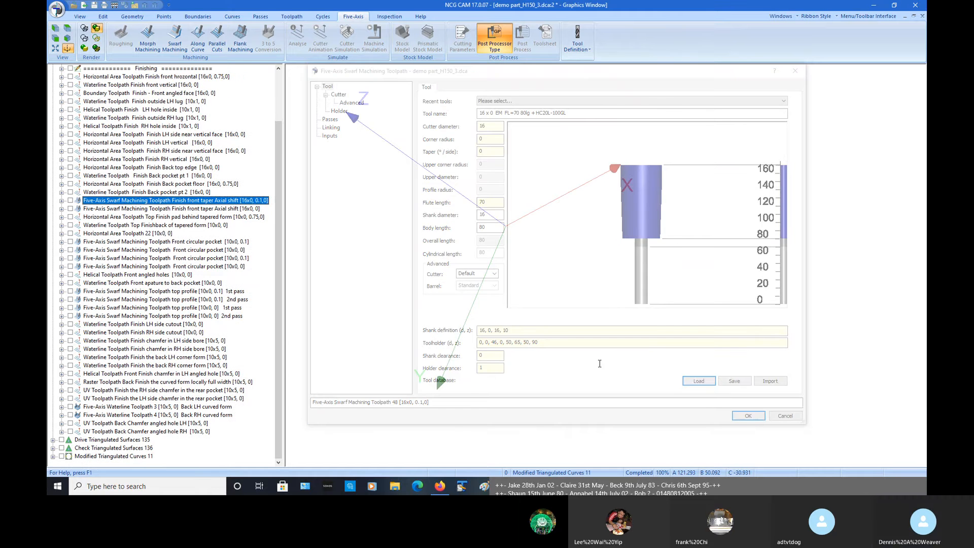
# Cancel the new swarf toolpath dialog and display the 0.1 stock front taper swarf toolpath together with the part model
pyautogui.click(775, 414)
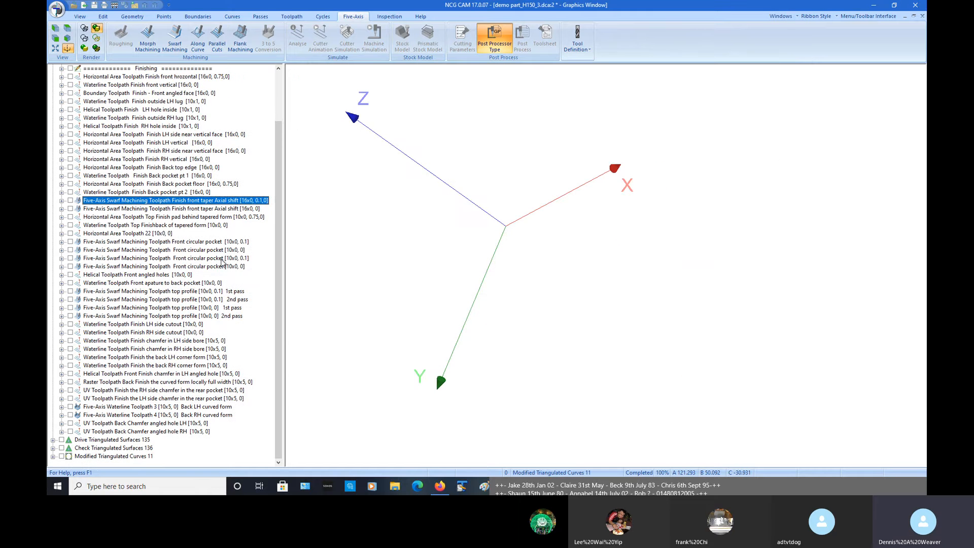
pyautogui.click(70, 200)
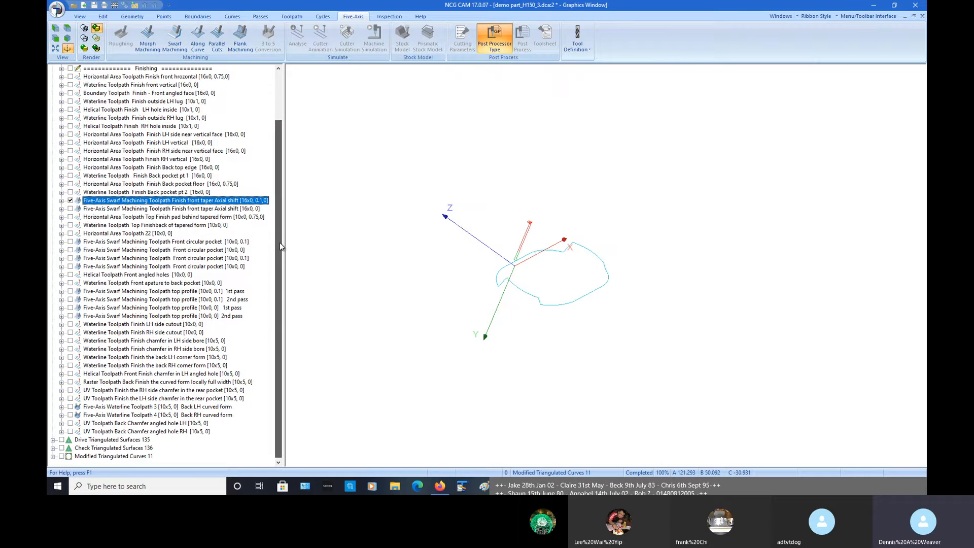
pyautogui.scroll(3, 279, 242)
pyautogui.click(61, 93)
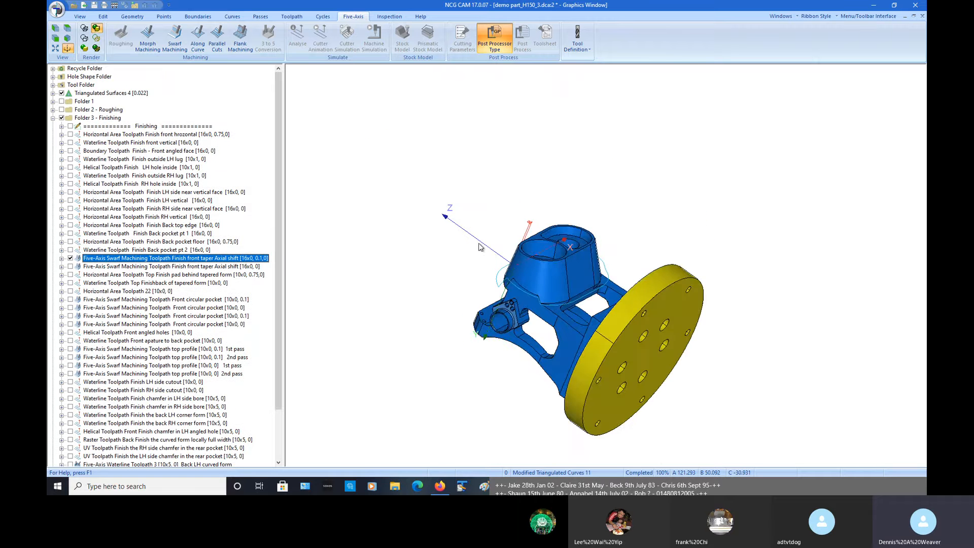
pyautogui.scroll(5, 538, 293)
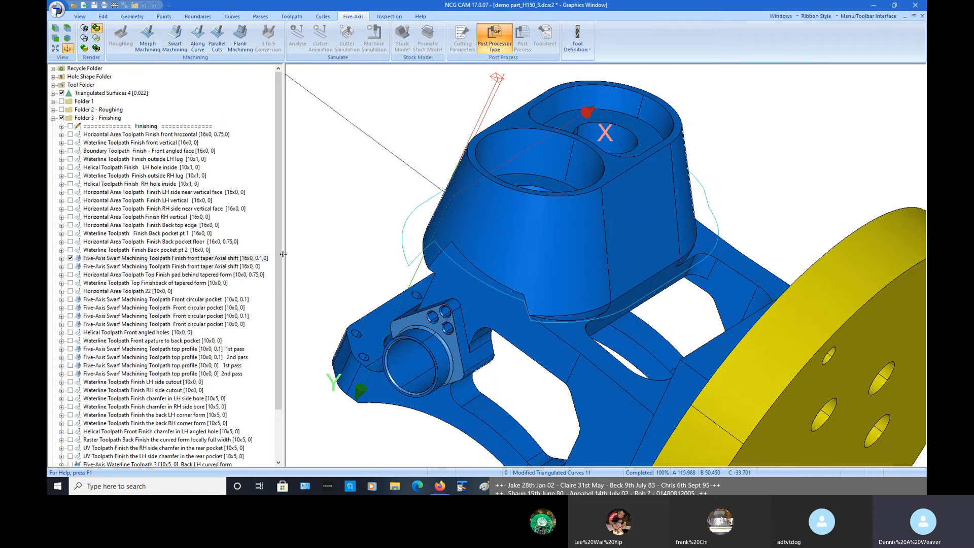
# Compare the 0.1 and zero stock front taper swarf toolpaths around the tapered form, ending with both hidden
pyautogui.click(70, 267)
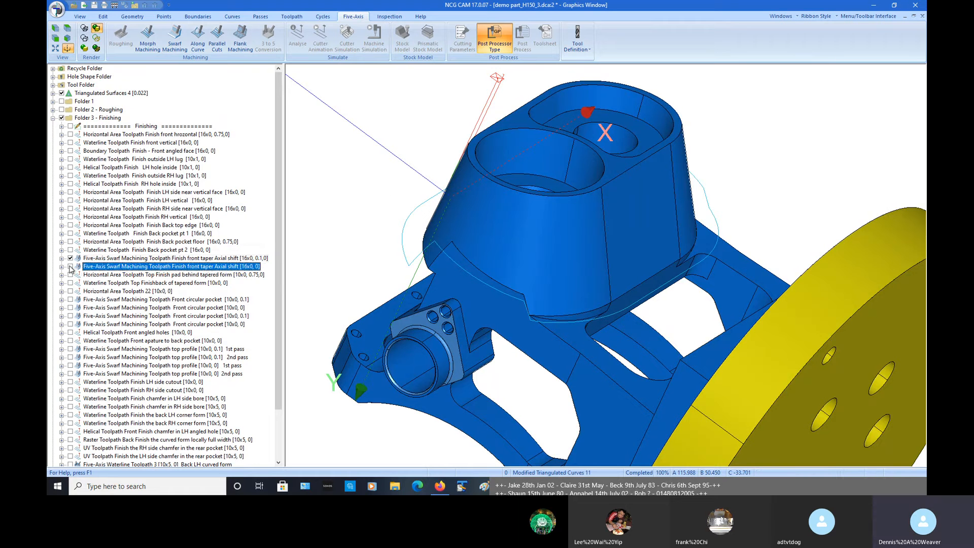
pyautogui.click(71, 267)
pyautogui.click(71, 258)
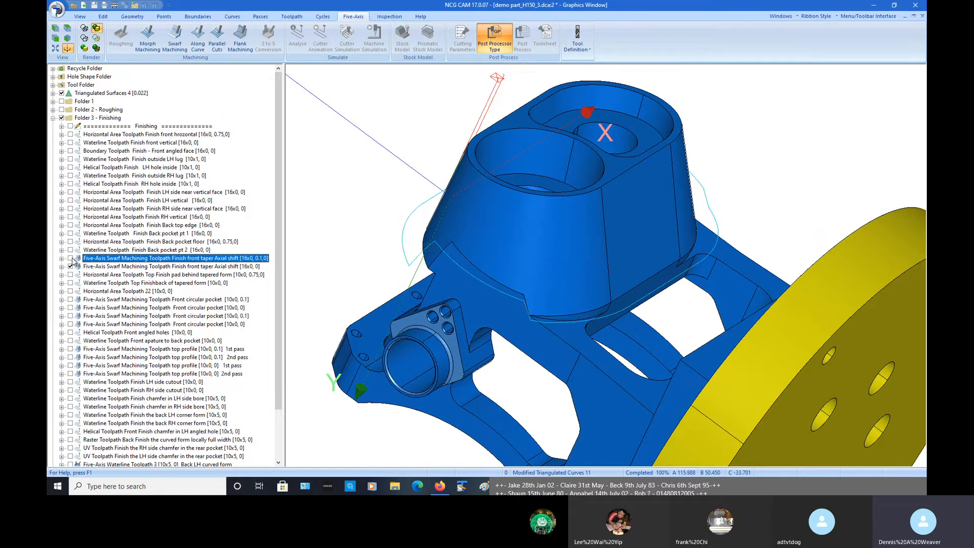
pyautogui.moveTo(390, 275); pyautogui.dragTo(456, 284, button='middle')
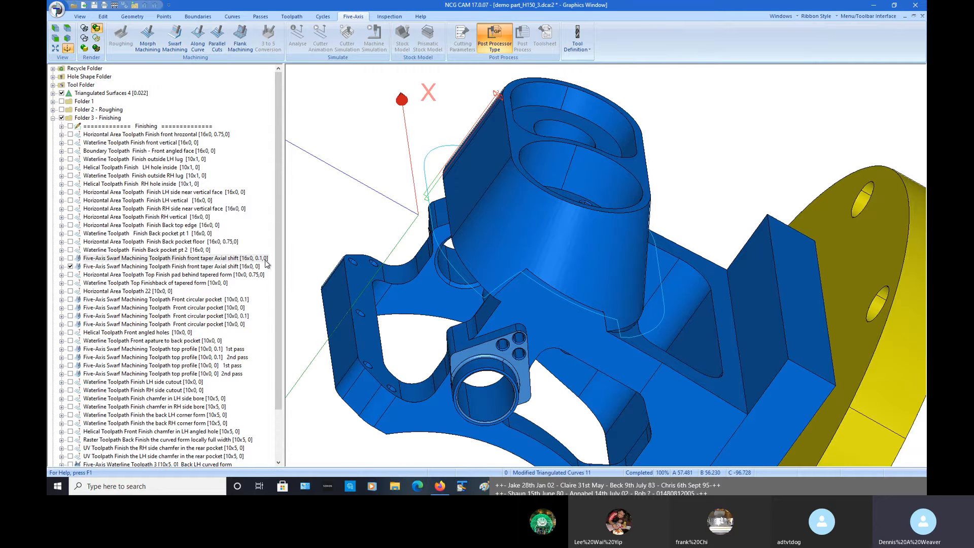
pyautogui.click(70, 258)
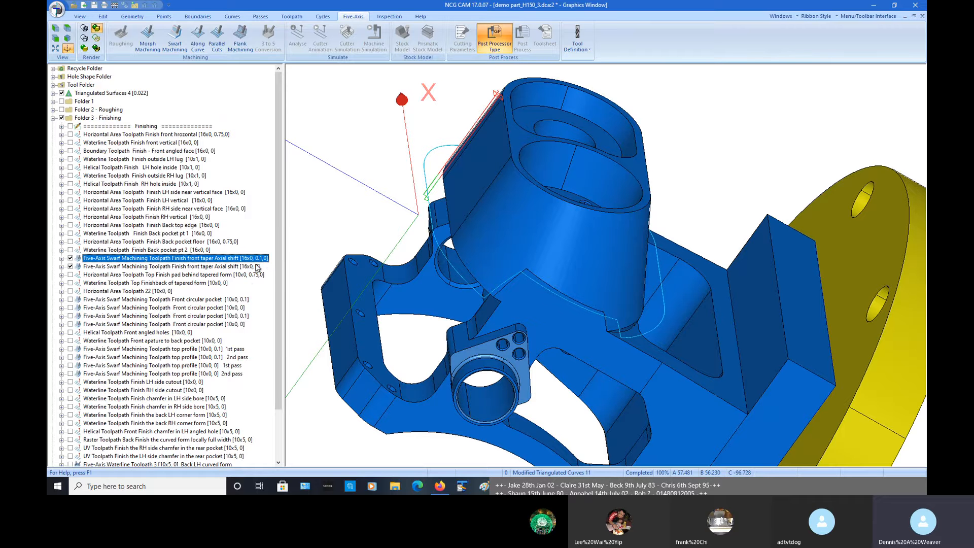
pyautogui.click(71, 259)
pyautogui.click(70, 258)
# Review the top pad horizontal area, back of tapered form waterline and Horizontal Area 22 toolpaths on the part, ending with all three hidden
pyautogui.click(71, 274)
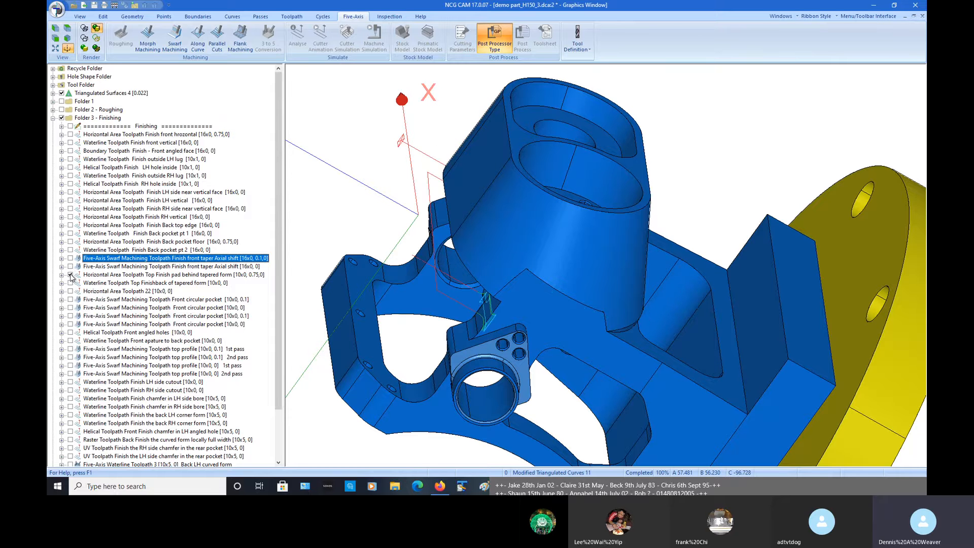
pyautogui.scroll(-3, 518, 309)
pyautogui.moveTo(531, 296); pyautogui.dragTo(577, 281)
pyautogui.scroll(3, 577, 282)
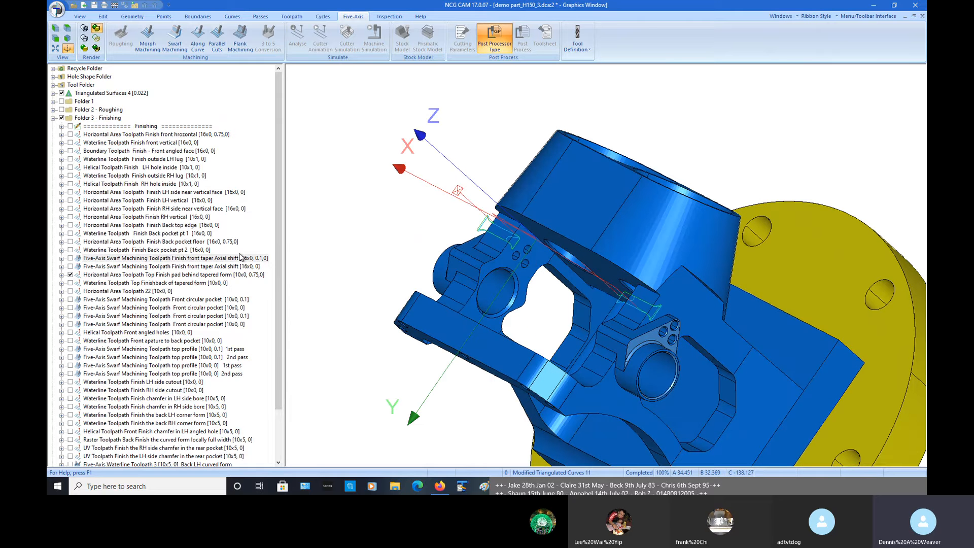
pyautogui.click(70, 282)
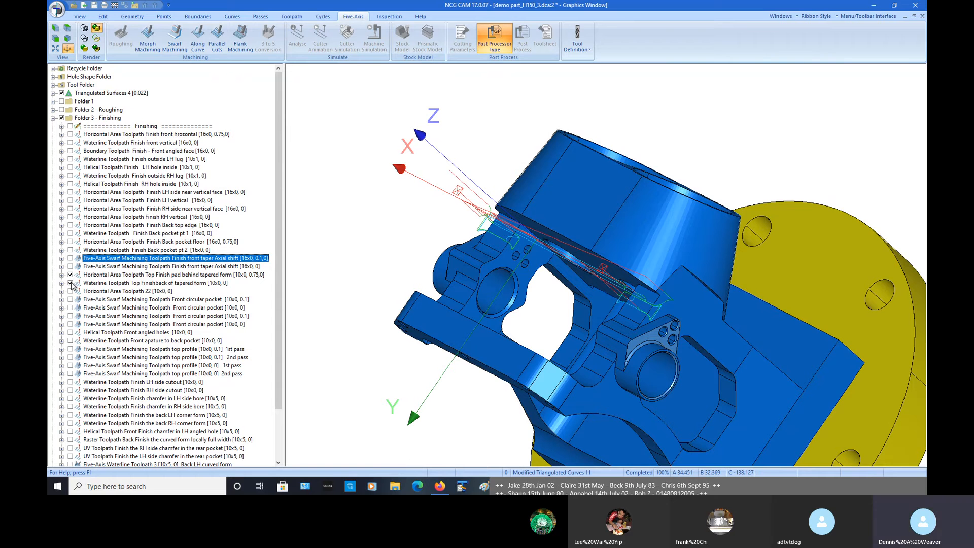
pyautogui.moveTo(494, 311); pyautogui.dragTo(568, 294)
pyautogui.click(71, 291)
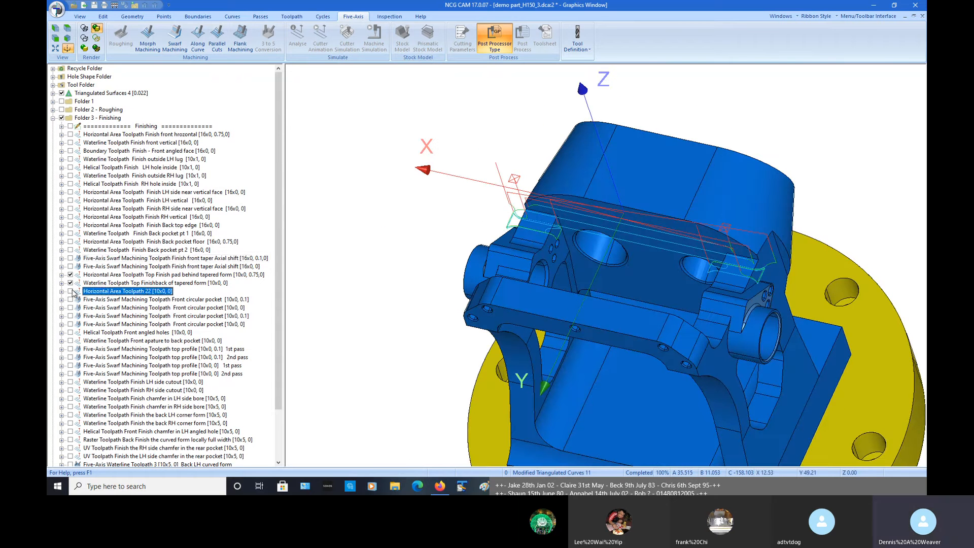
pyautogui.moveTo(448, 306); pyautogui.dragTo(472, 418)
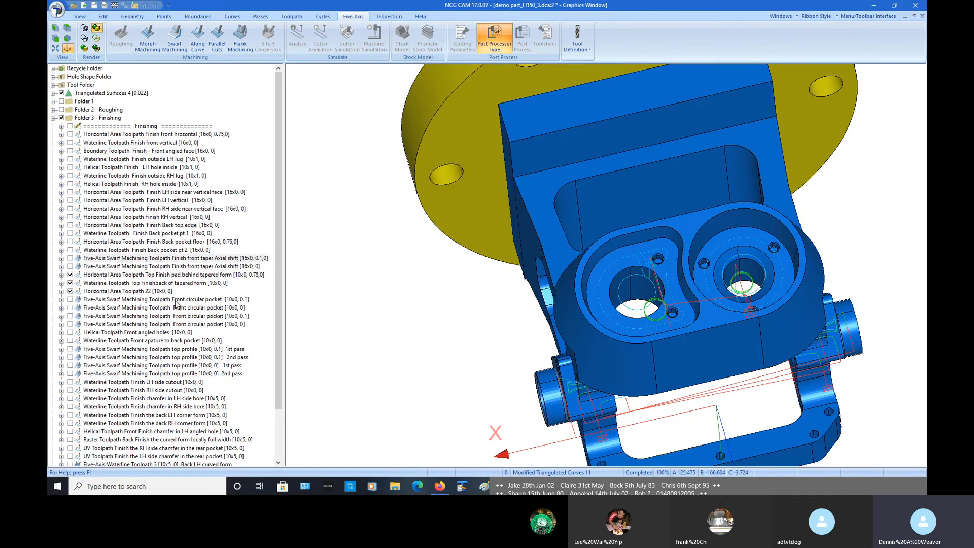
pyautogui.click(71, 275)
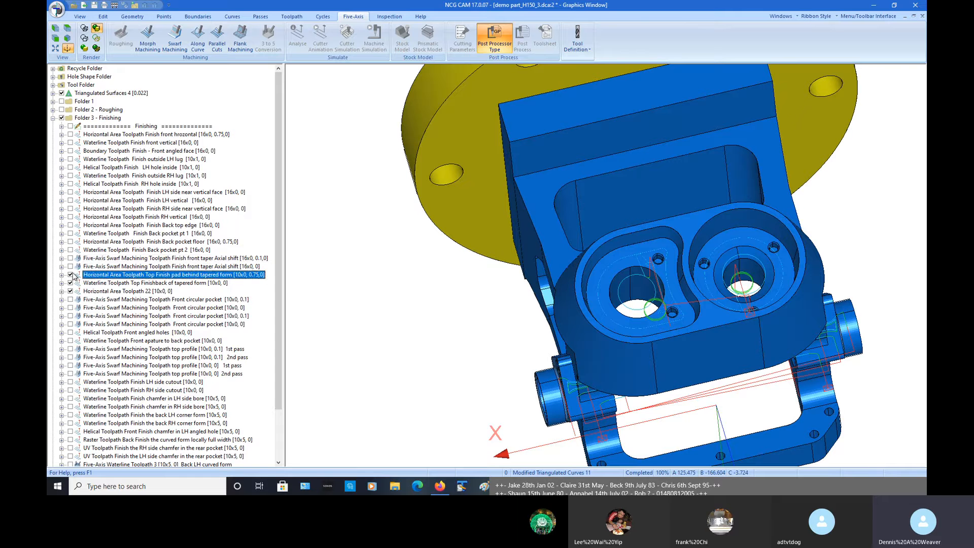
pyautogui.click(71, 283)
pyautogui.click(70, 292)
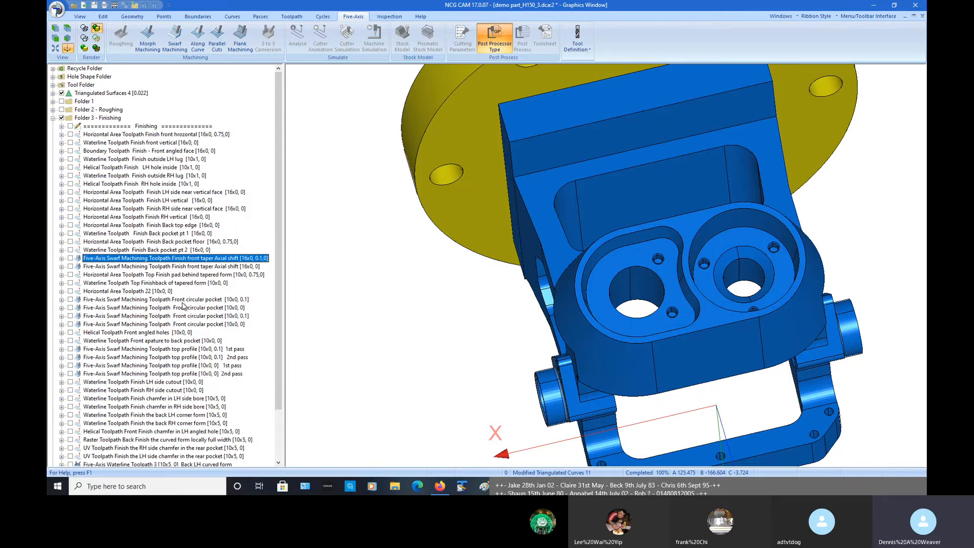
# Display the four front circular pocket swarf toolpaths, 0.1 and zero stock, and inspect them inside the front pockets
pyautogui.click(71, 299)
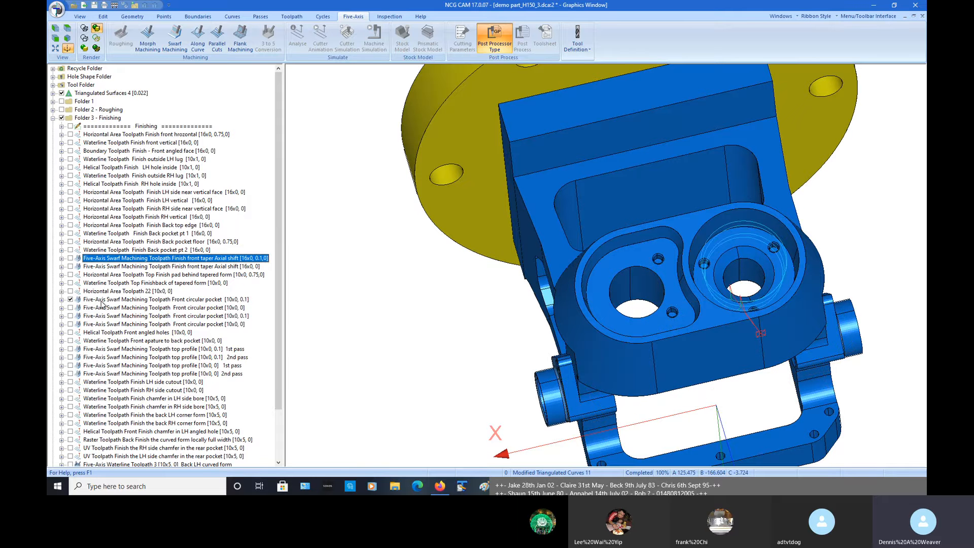
pyautogui.moveTo(441, 346); pyautogui.dragTo(738, 364, button='middle')
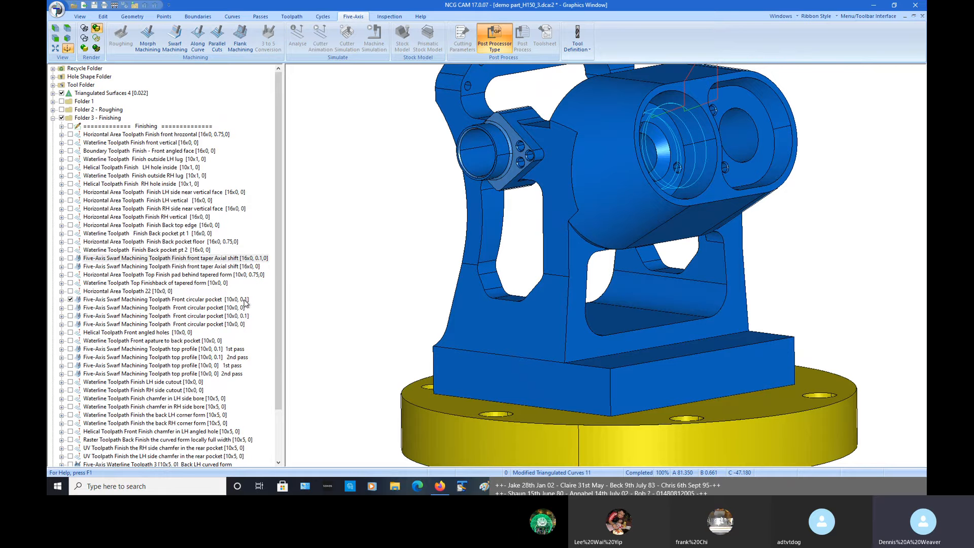
pyautogui.click(70, 307)
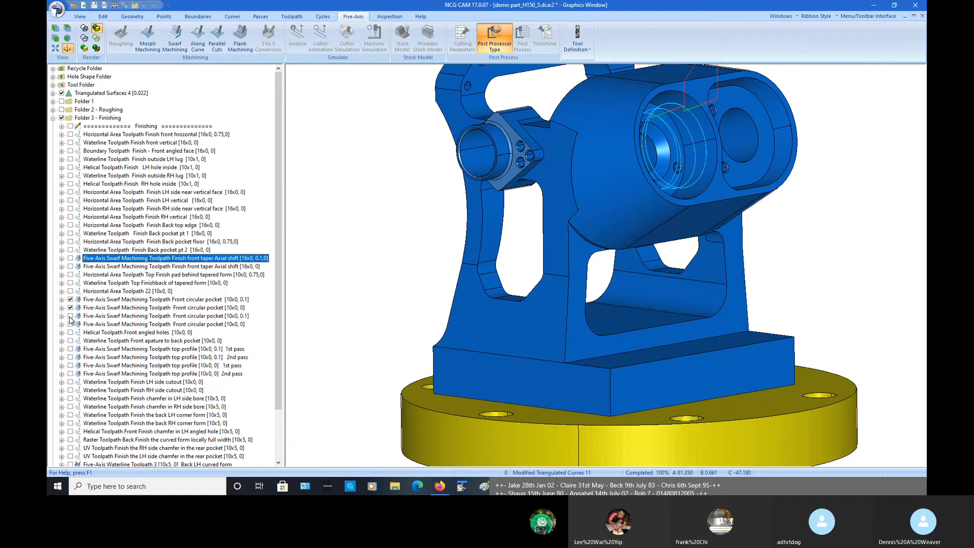
pyautogui.click(70, 316)
pyautogui.click(71, 325)
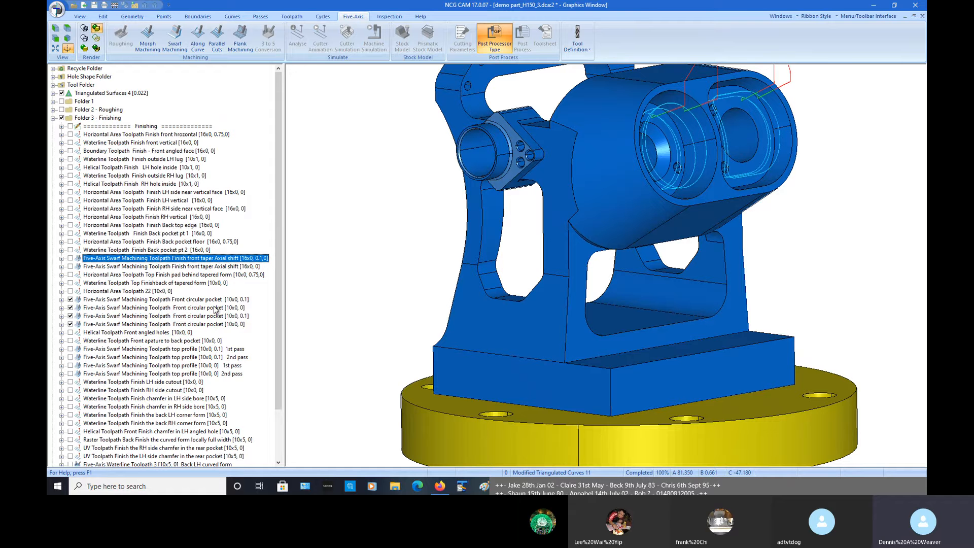
# Display the 0.1 stock top profile 1st pass swarf toolpath in place of the four front circular pocket toolpaths
pyautogui.click(72, 350)
pyautogui.moveTo(318, 284); pyautogui.dragTo(450, 294)
pyautogui.scroll(-3, 431, 302)
pyautogui.click(71, 324)
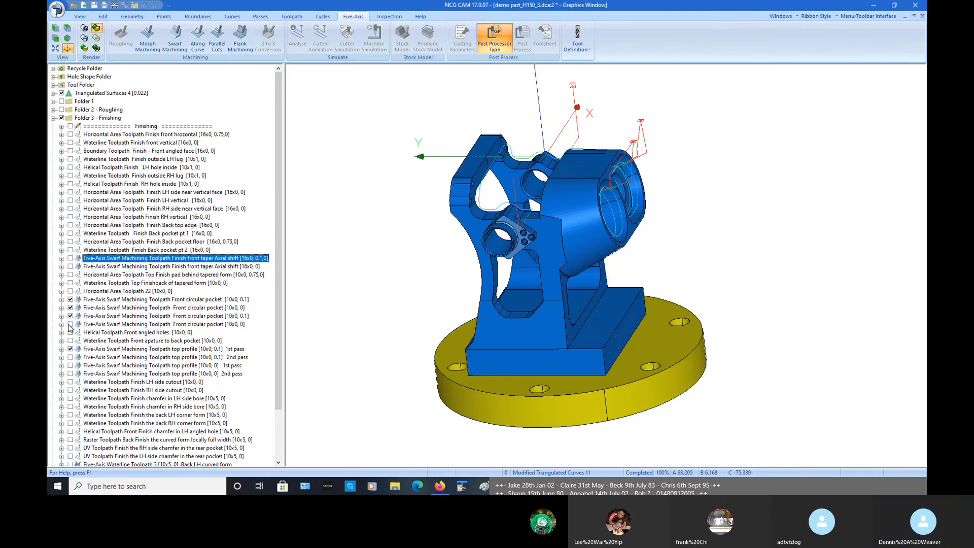
pyautogui.click(71, 316)
pyautogui.click(70, 308)
pyautogui.click(71, 299)
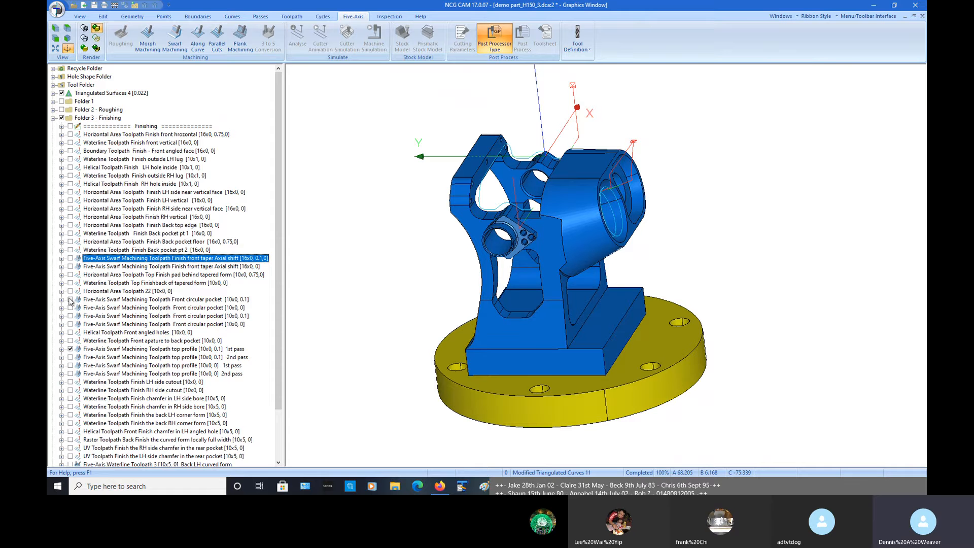
# Expand the 0.1 stock top profile 1st pass toolpath, hide the part model, and examine Drive Triangulated Surfaces 108
pyautogui.click(61, 349)
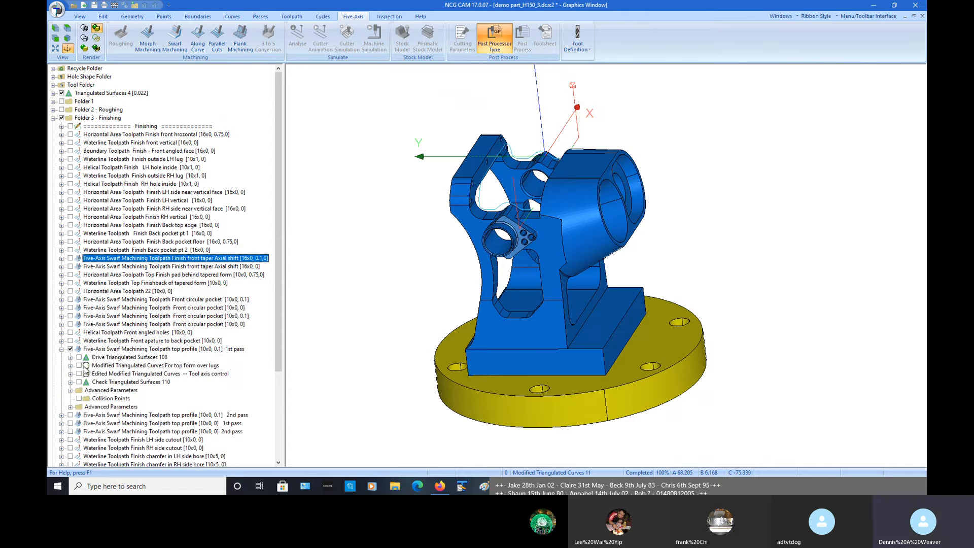
pyautogui.click(60, 93)
pyautogui.moveTo(523, 270); pyautogui.dragTo(489, 259)
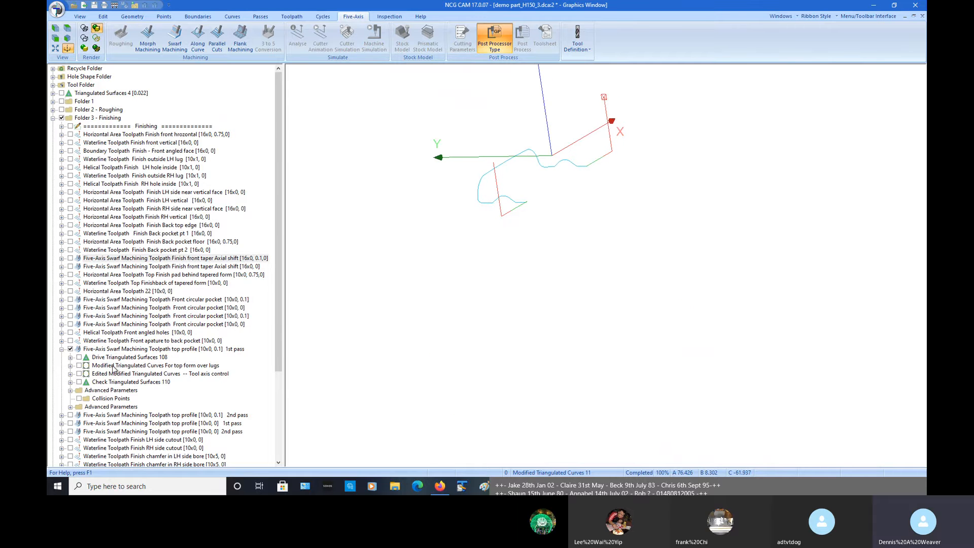
pyautogui.click(79, 357)
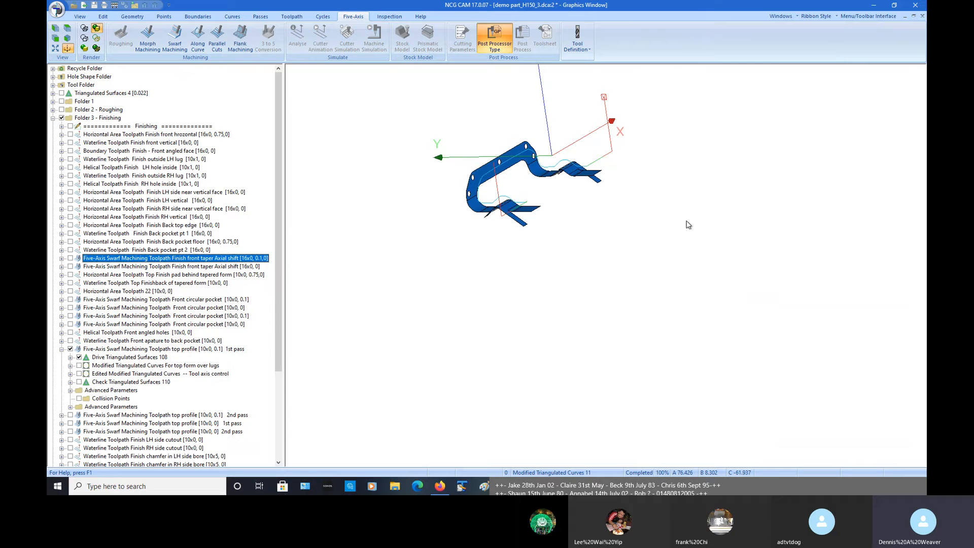
pyautogui.moveTo(687, 220); pyautogui.dragTo(658, 263)
pyautogui.scroll(3, 535, 168)
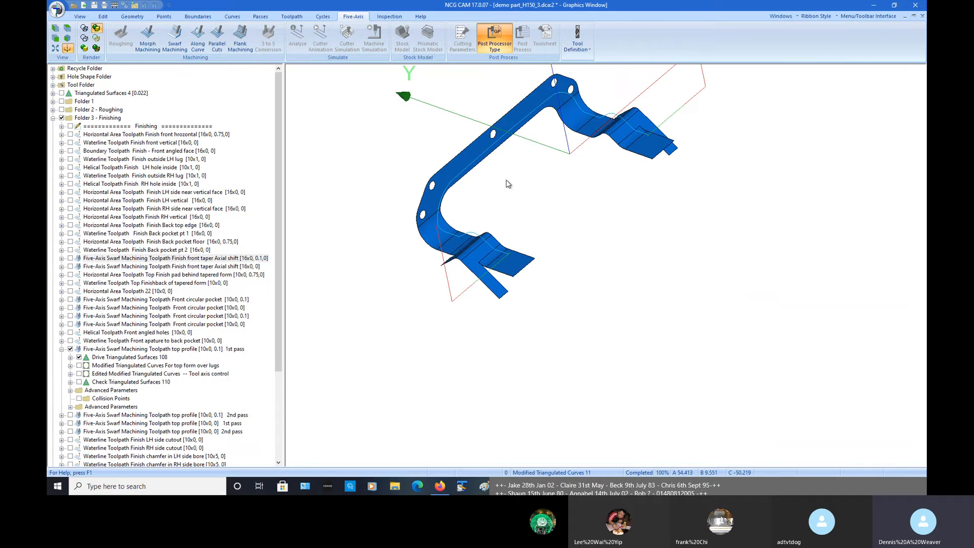
pyautogui.scroll(-3, 412, 155)
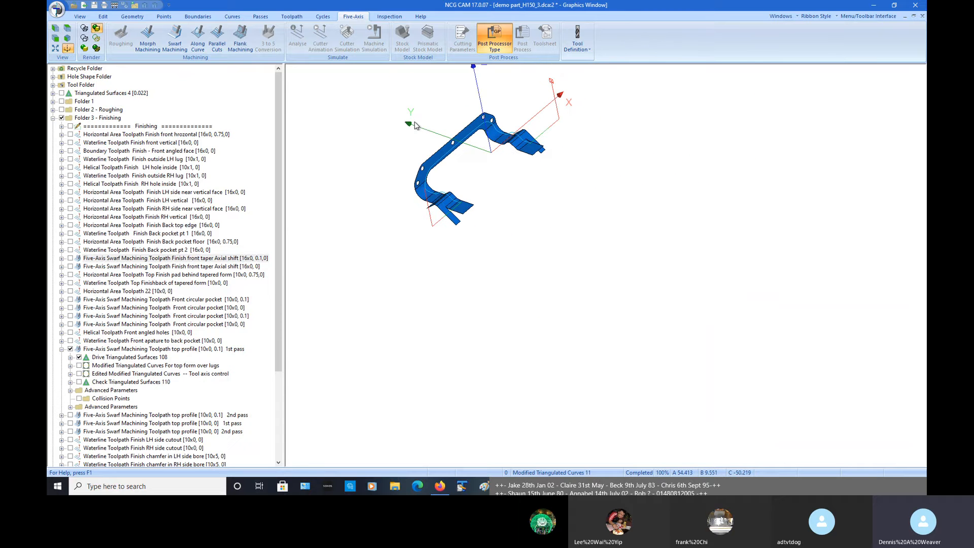
pyautogui.scroll(2, 414, 123)
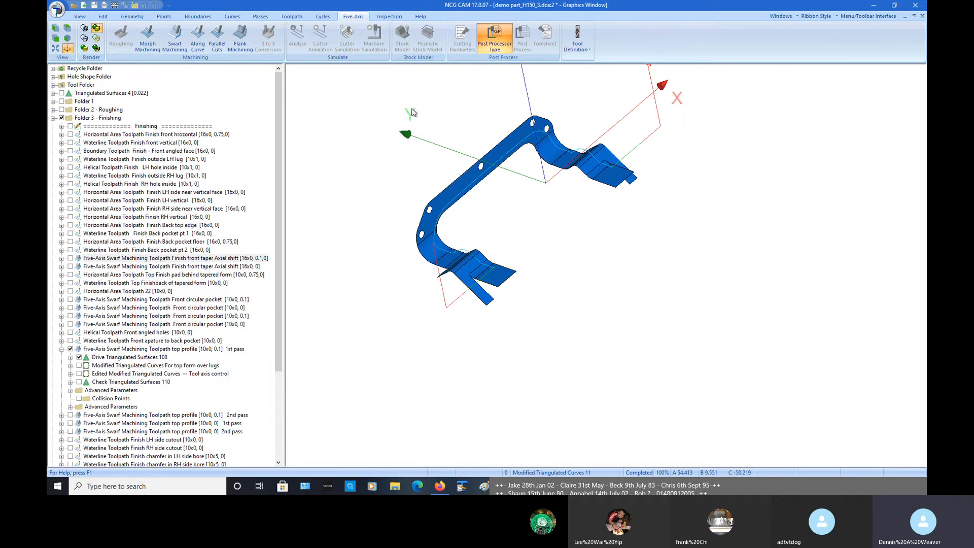
# Add Check Triangulated Surfaces 110 to the display and inspect them around the top profile's drive surfaces
pyautogui.click(62, 93)
pyautogui.click(62, 93)
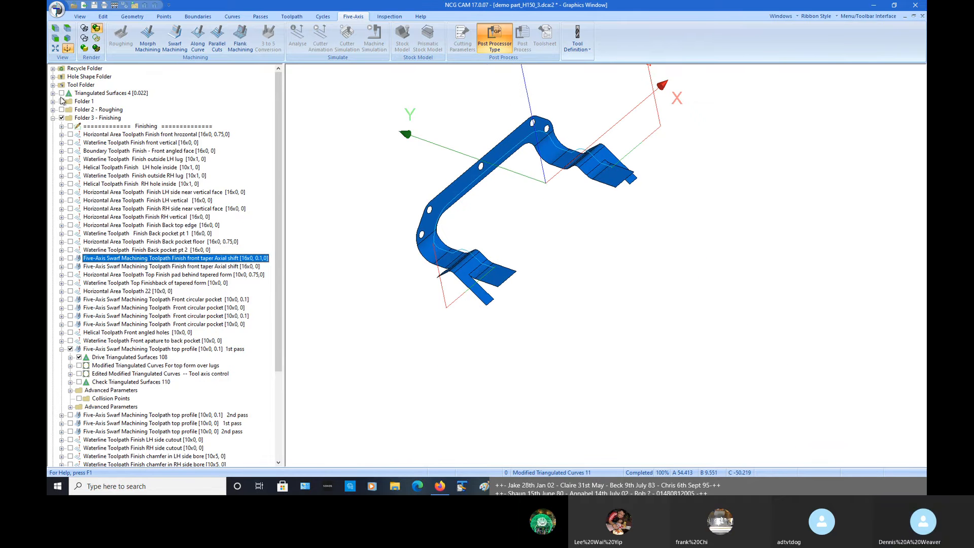
pyautogui.click(80, 382)
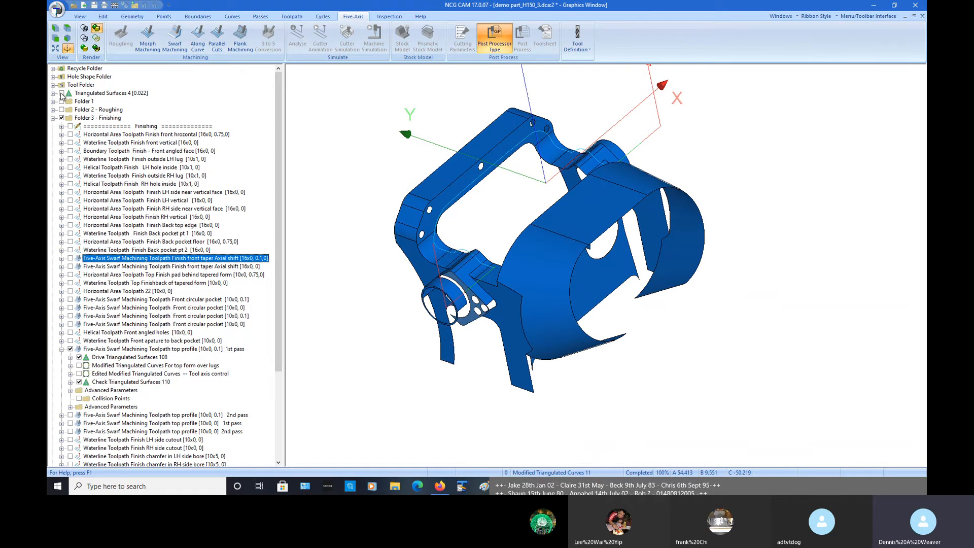
pyautogui.moveTo(422, 255); pyautogui.dragTo(407, 283)
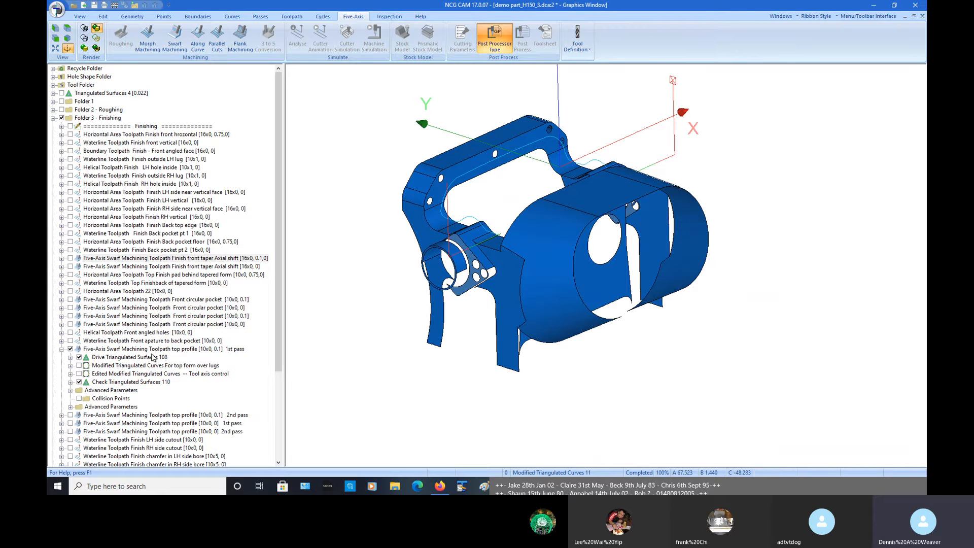
# Display the top form over lugs curve and the tool axis control curves in place of the check and drive surfaces
pyautogui.click(79, 383)
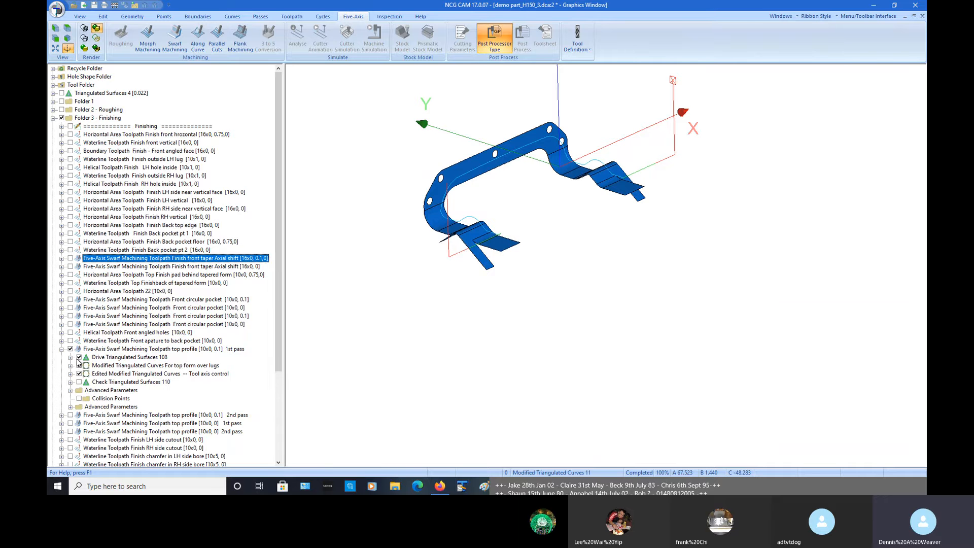
pyautogui.click(79, 357)
pyautogui.moveTo(465, 317); pyautogui.dragTo(495, 284)
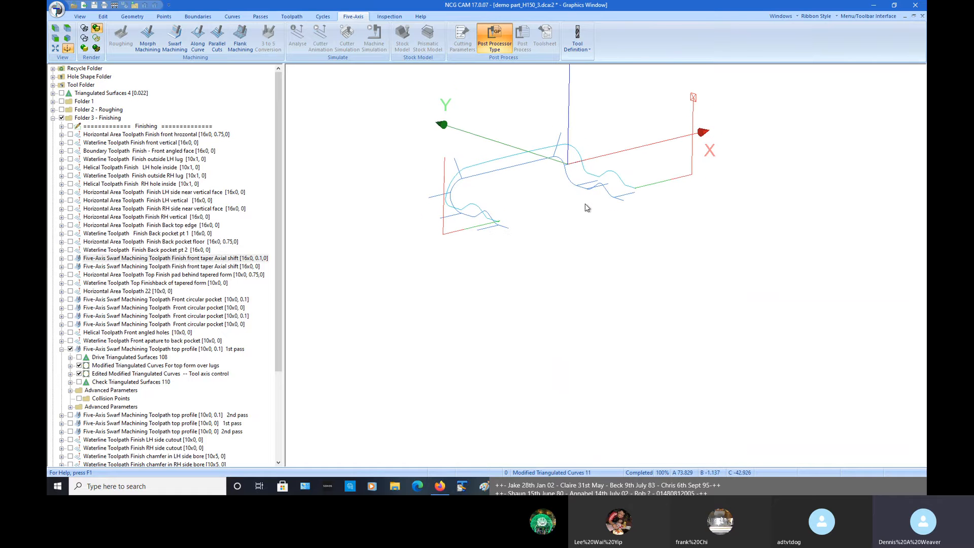
pyautogui.moveTo(585, 203); pyautogui.dragTo(582, 210)
# Hide the tool axis control curves, inspect the end of the top form curve, and redisplay the drive surfaces
pyautogui.click(79, 374)
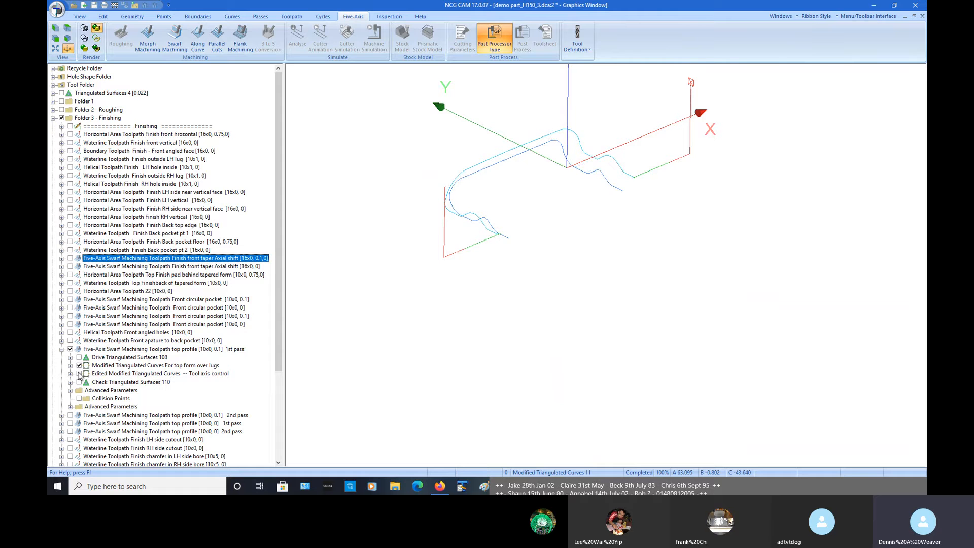
pyautogui.scroll(3, 498, 191)
pyautogui.scroll(2, 480, 222)
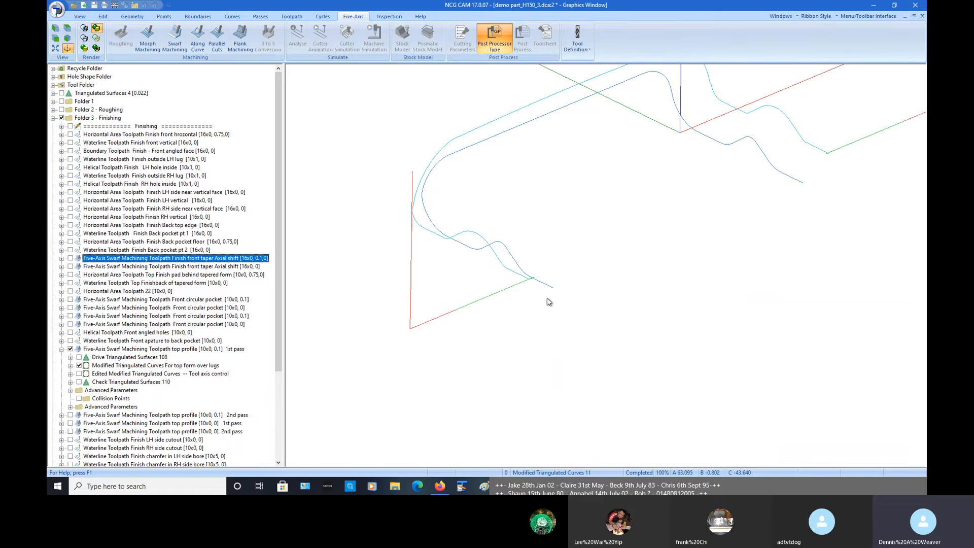
pyautogui.moveTo(547, 298); pyautogui.dragTo(495, 301)
pyautogui.click(79, 358)
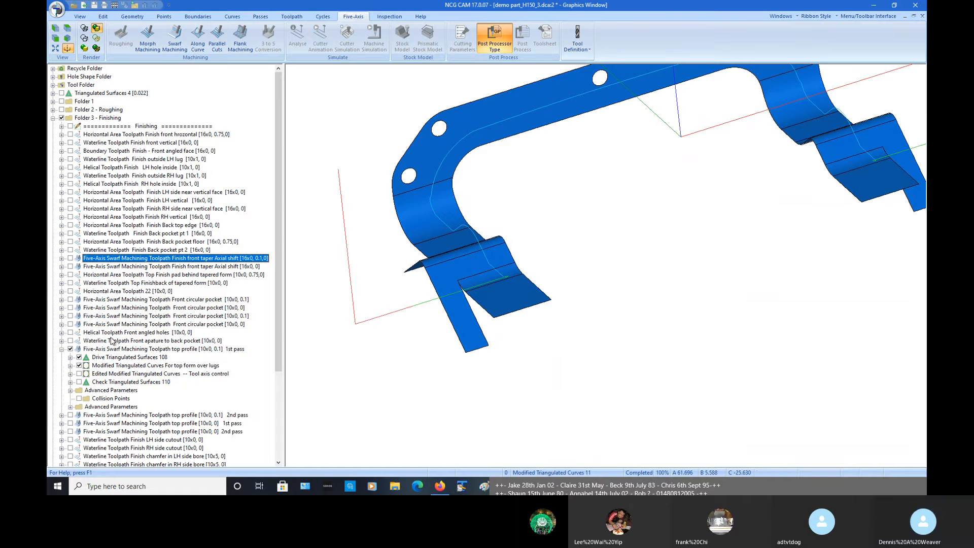
# Hide the drive surfaces and the top form curve, leaving the tool axis control curves displayed with the 1st pass toolpath
pyautogui.click(80, 357)
pyautogui.click(79, 365)
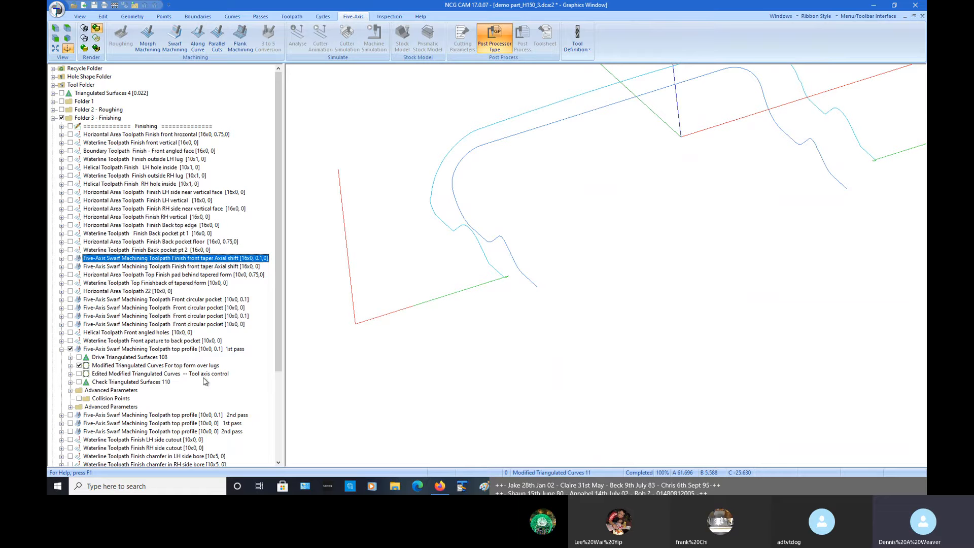
pyautogui.click(79, 374)
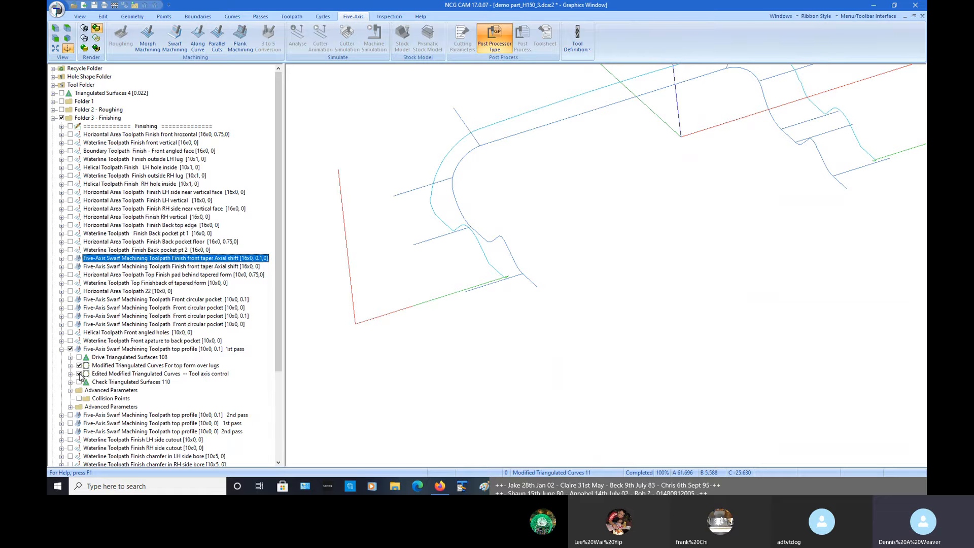
pyautogui.click(79, 365)
pyautogui.scroll(-3, 503, 315)
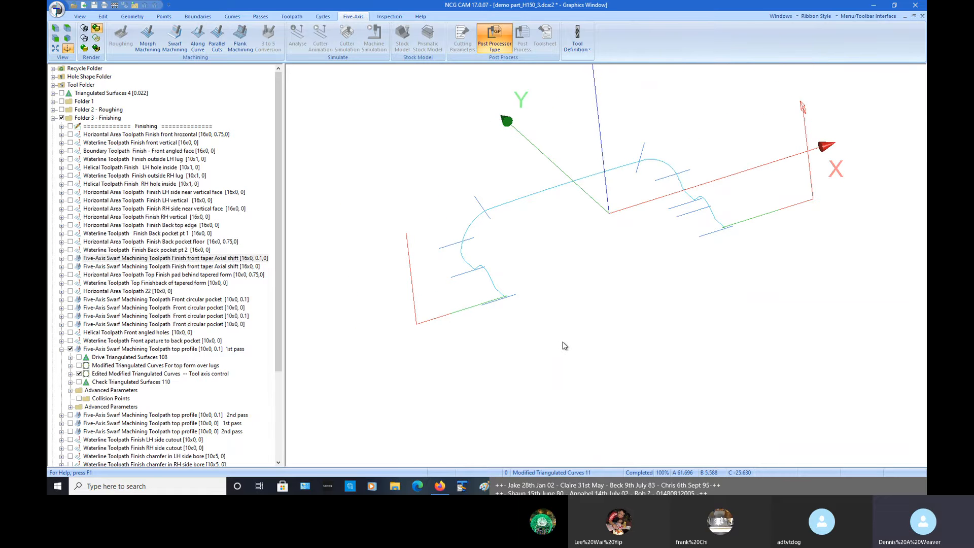
pyautogui.moveTo(562, 344); pyautogui.dragTo(530, 342)
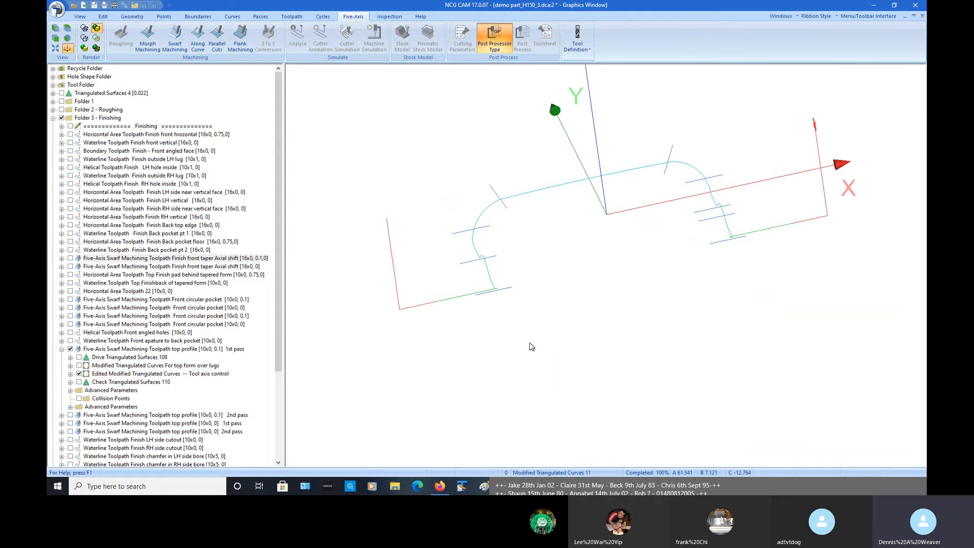
# Start a cutter animation of the 0.1 stock top profile 1st pass, pause it, and move the cutter to position 85
pyautogui.rightClick(113, 350)
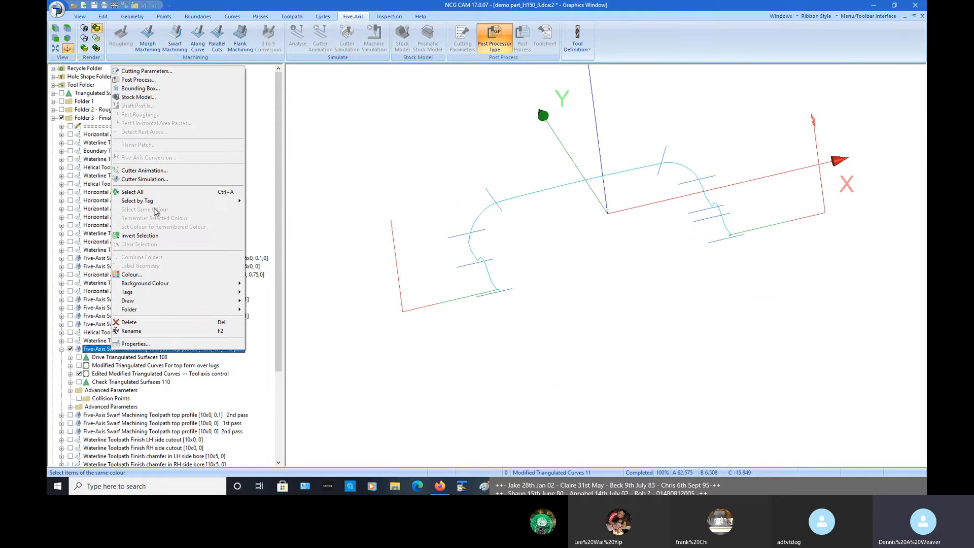
pyautogui.click(145, 171)
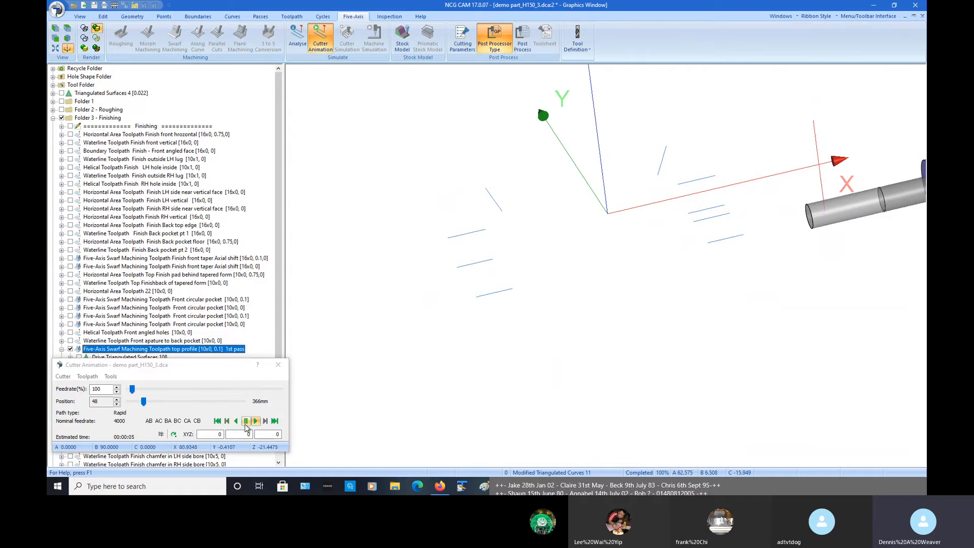
pyautogui.click(245, 422)
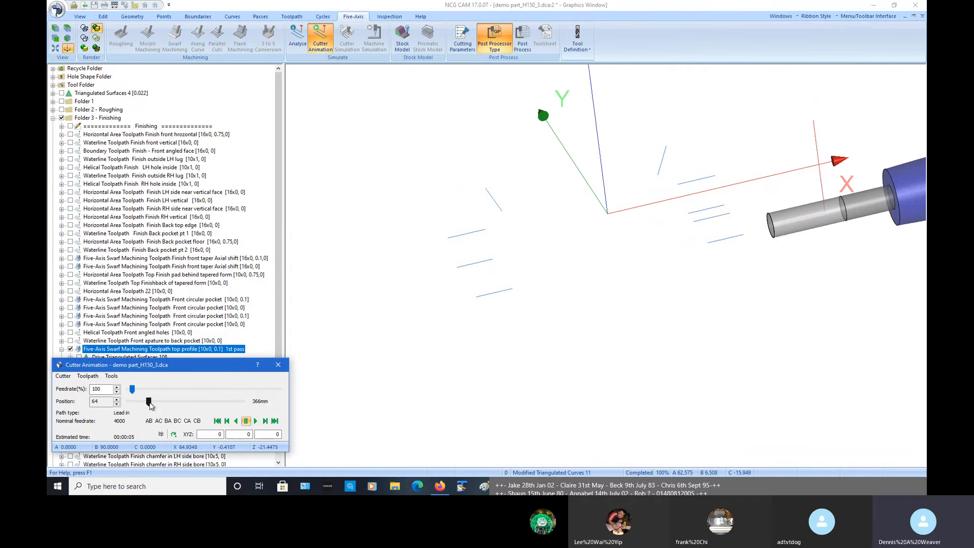
pyautogui.moveTo(149, 403); pyautogui.dragTo(157, 404)
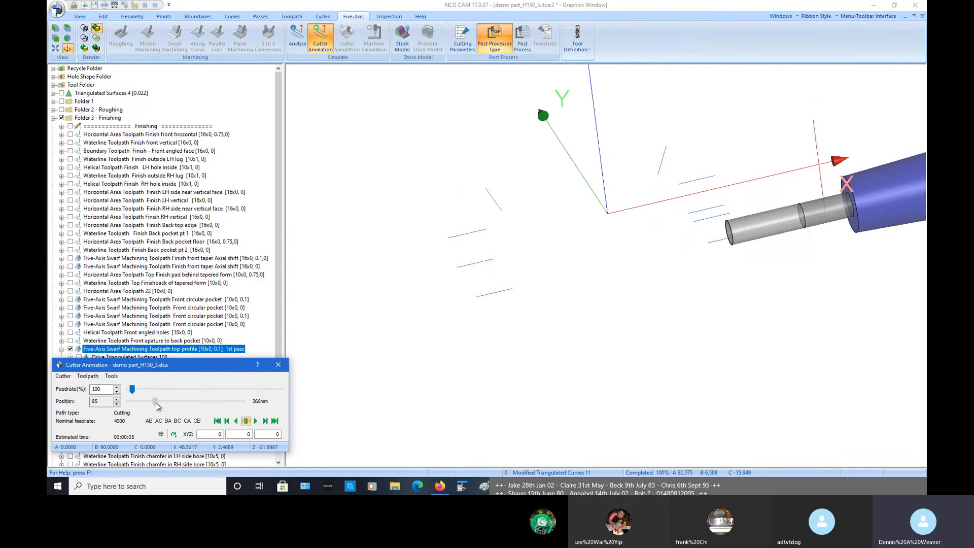
pyautogui.moveTo(529, 323); pyautogui.dragTo(699, 344, button='middle')
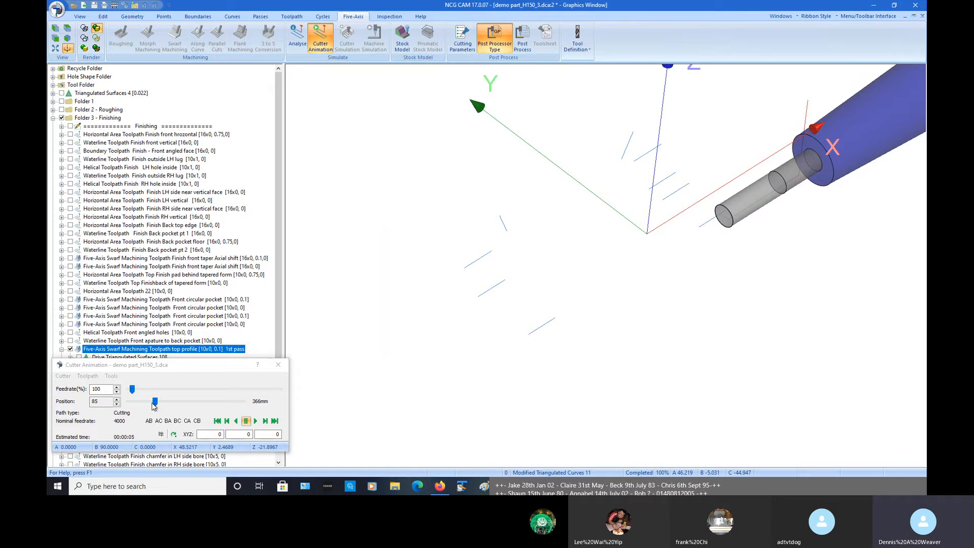
# Advance the cutter to position 125 and inspect its tilt against the tool axis control lines
pyautogui.moveTo(153, 402); pyautogui.dragTo(167, 403)
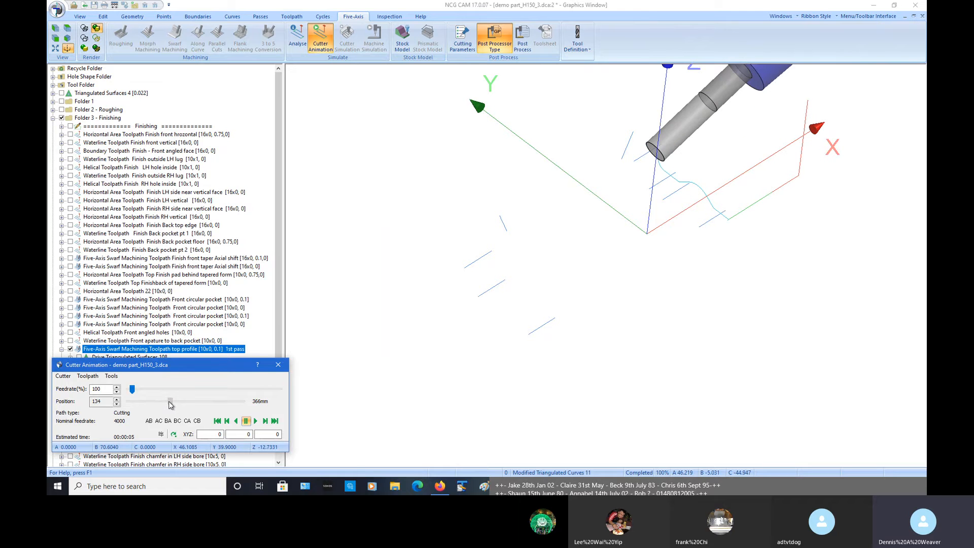
pyautogui.moveTo(537, 393); pyautogui.dragTo(614, 379, button='middle')
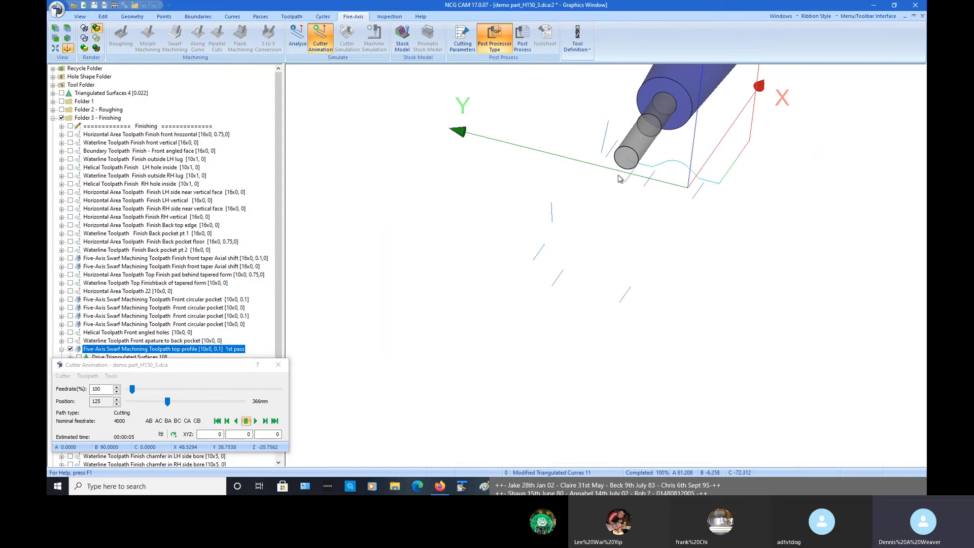
pyautogui.scroll(2, 622, 167)
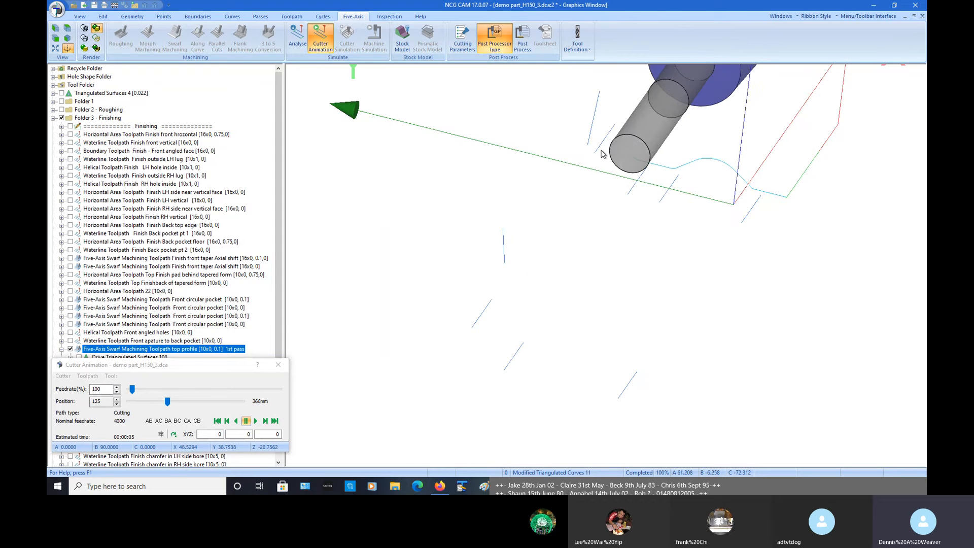
pyautogui.scroll(-2, 606, 211)
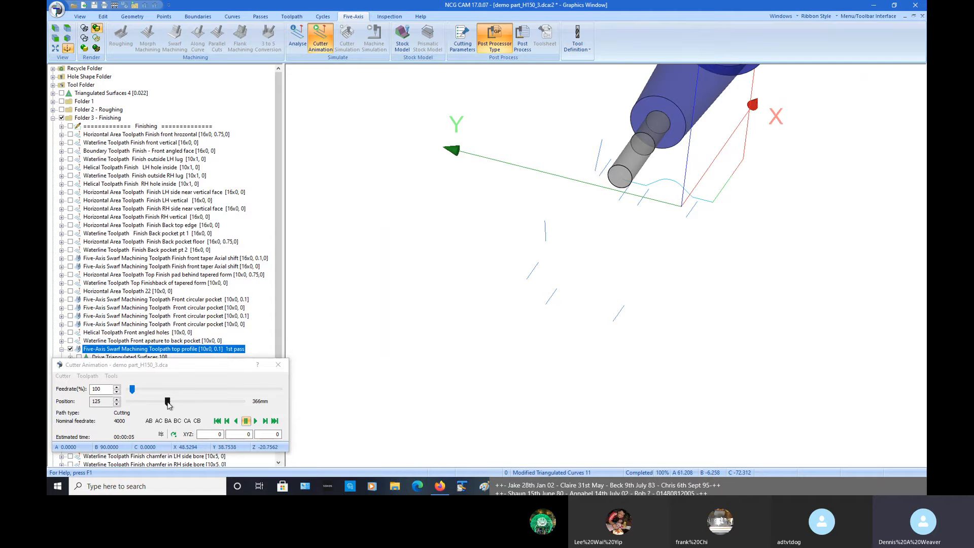
# Advance the cutter to position 176 and examine its orientation along the top edge from several angles
pyautogui.moveTo(167, 402); pyautogui.dragTo(184, 404)
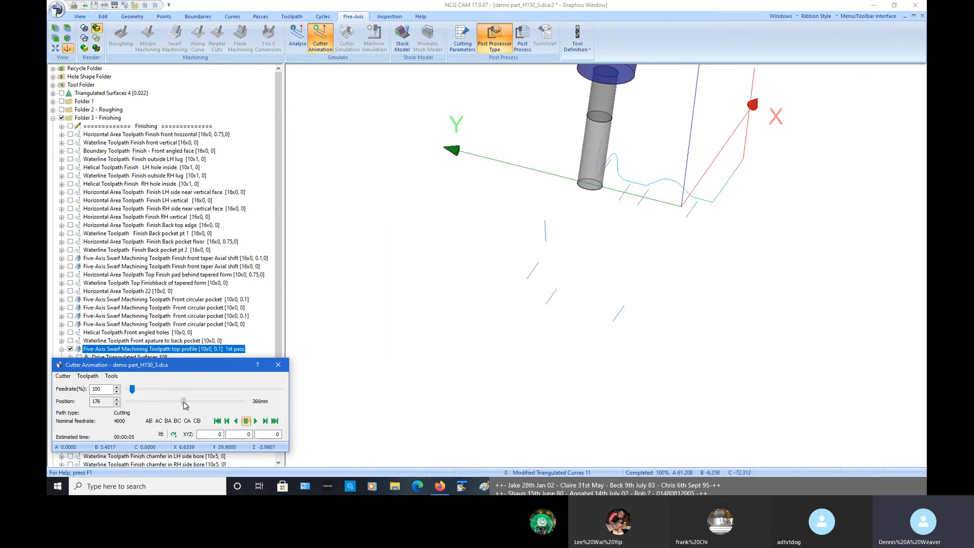
pyautogui.moveTo(607, 411); pyautogui.dragTo(487, 395)
pyautogui.scroll(-1, 471, 426)
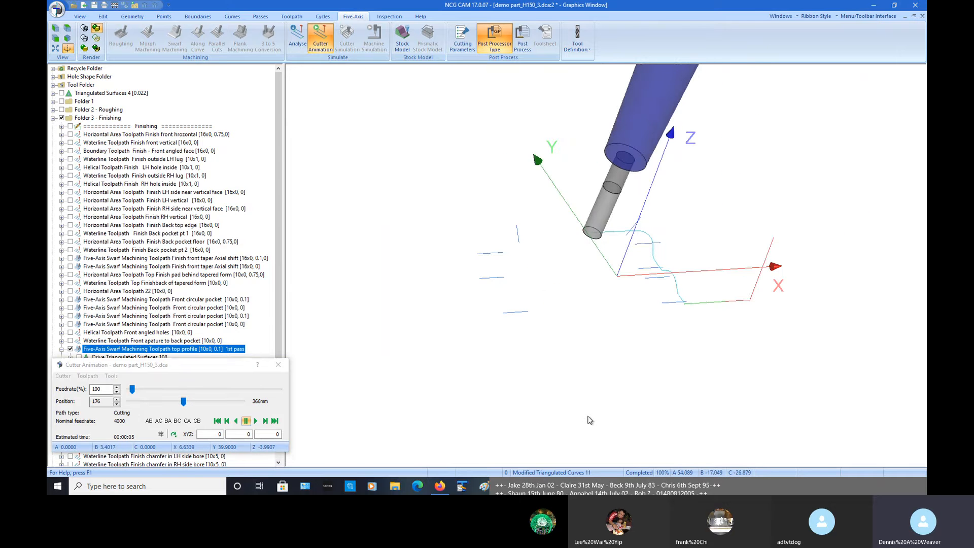
pyautogui.scroll(-1, 589, 420)
pyautogui.moveTo(762, 348); pyautogui.dragTo(675, 303)
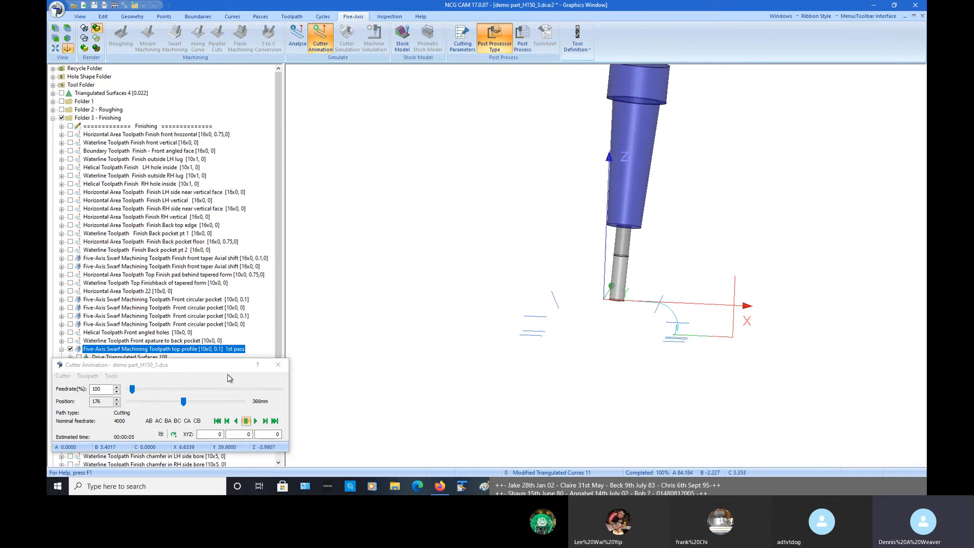
# View the cutter along the Y axis and step it through positions 188, 219 and 241
pyautogui.moveTo(183, 401); pyautogui.dragTo(187, 402)
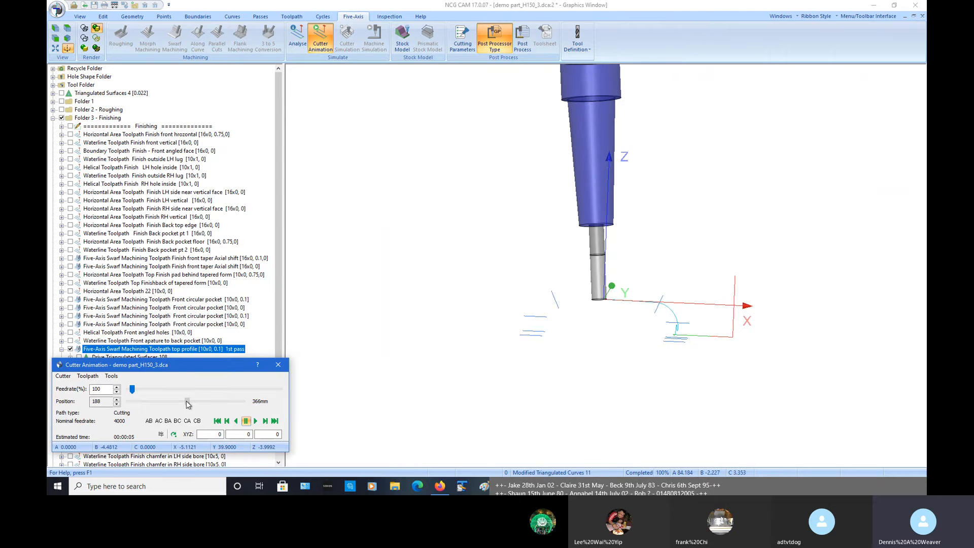
pyautogui.press('y')
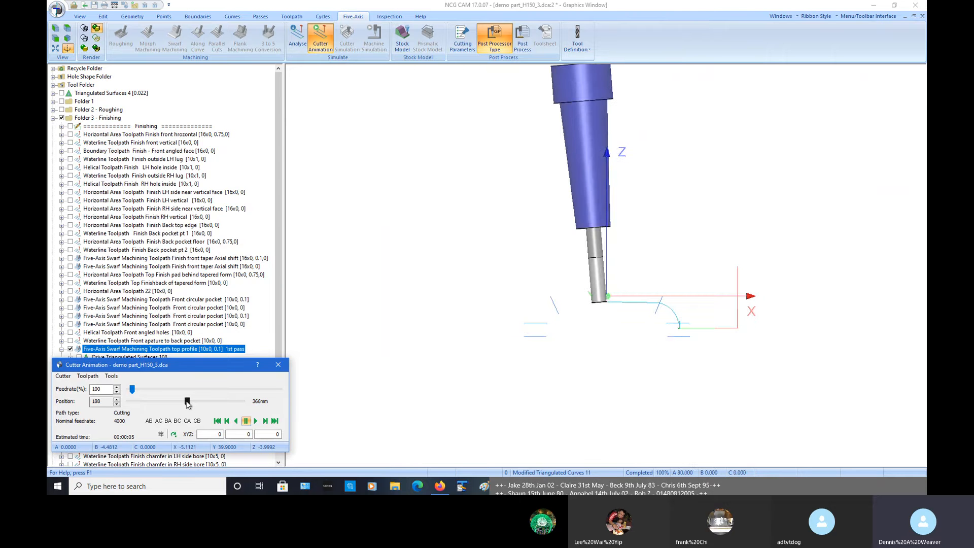
pyautogui.press('f')
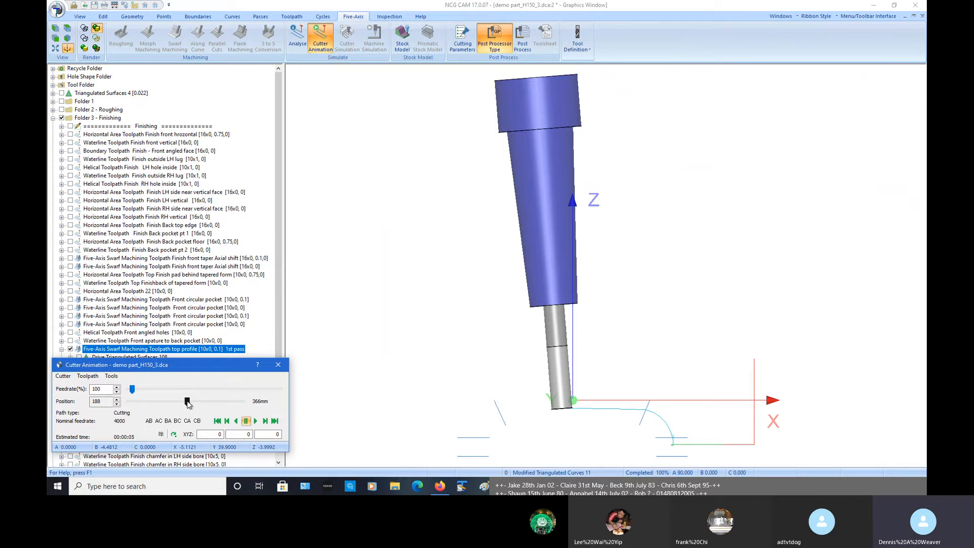
pyautogui.moveTo(187, 401); pyautogui.dragTo(198, 407)
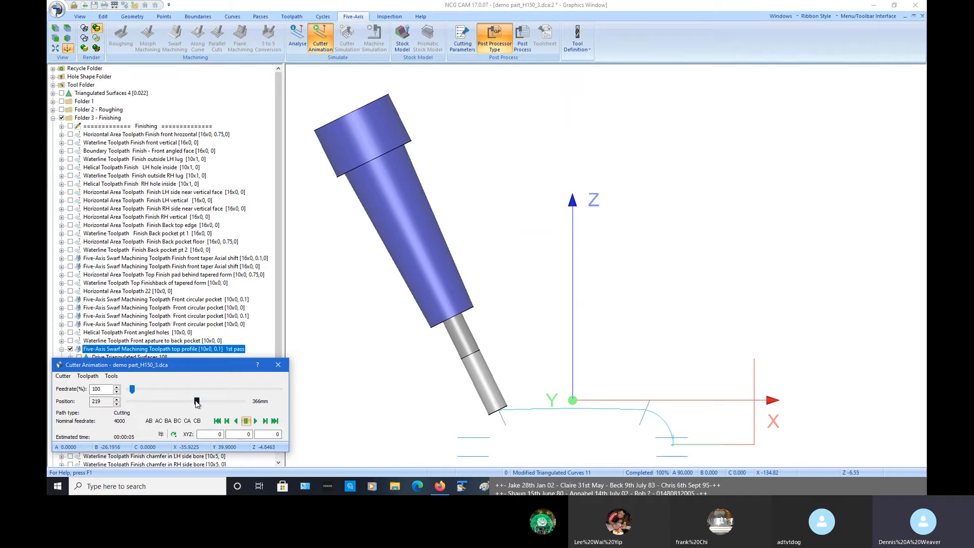
pyautogui.moveTo(197, 403); pyautogui.dragTo(203, 402)
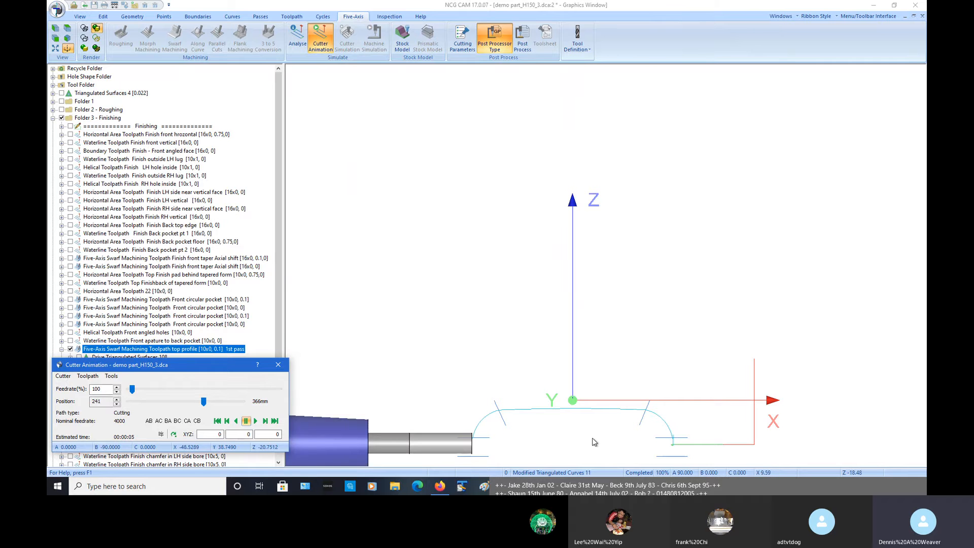
# Inspect the cutter at position 241 beside the tool axis control lines, and close the cutter animation
pyautogui.scroll(-3, 605, 383)
pyautogui.scroll(1, 597, 442)
pyautogui.moveTo(598, 441); pyautogui.dragTo(661, 441)
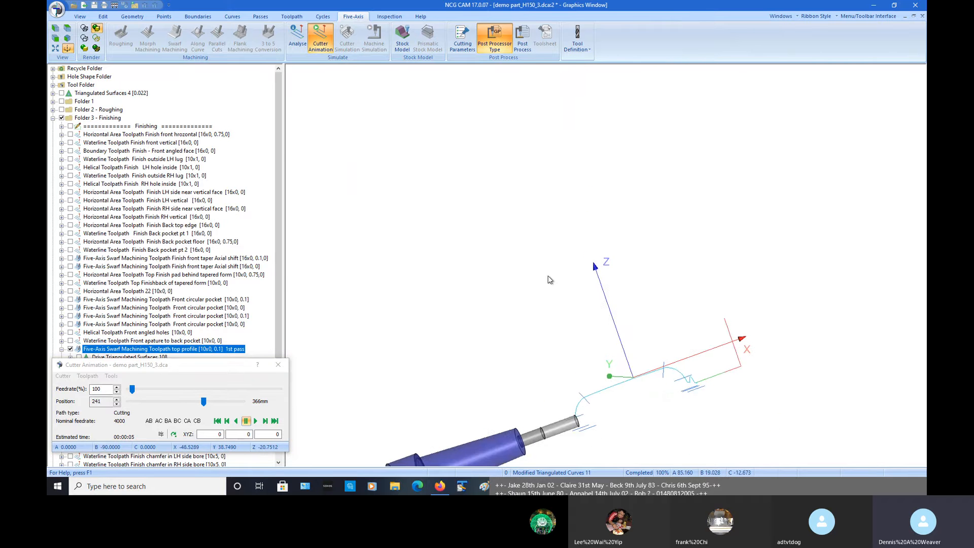
pyautogui.moveTo(549, 280); pyautogui.dragTo(619, 279)
pyautogui.scroll(3, 608, 435)
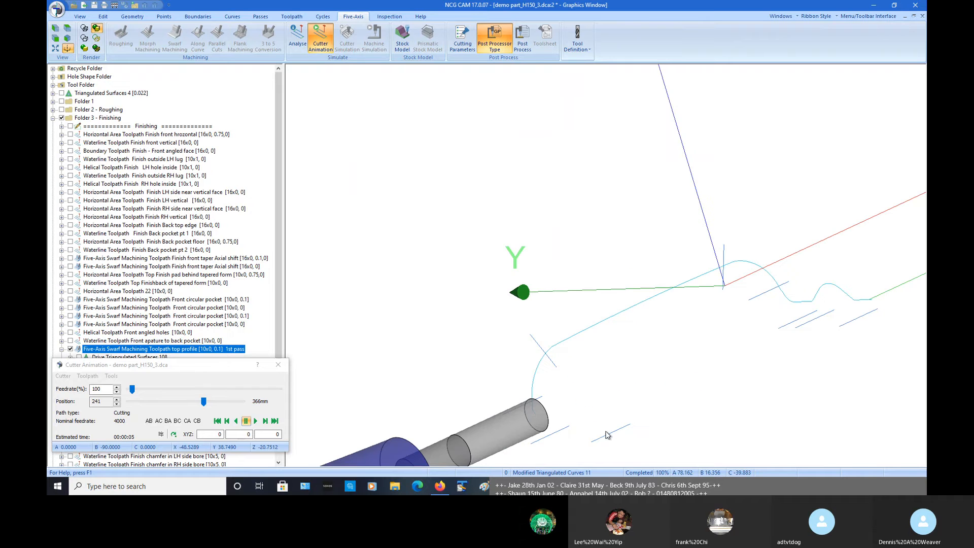
pyautogui.click(277, 364)
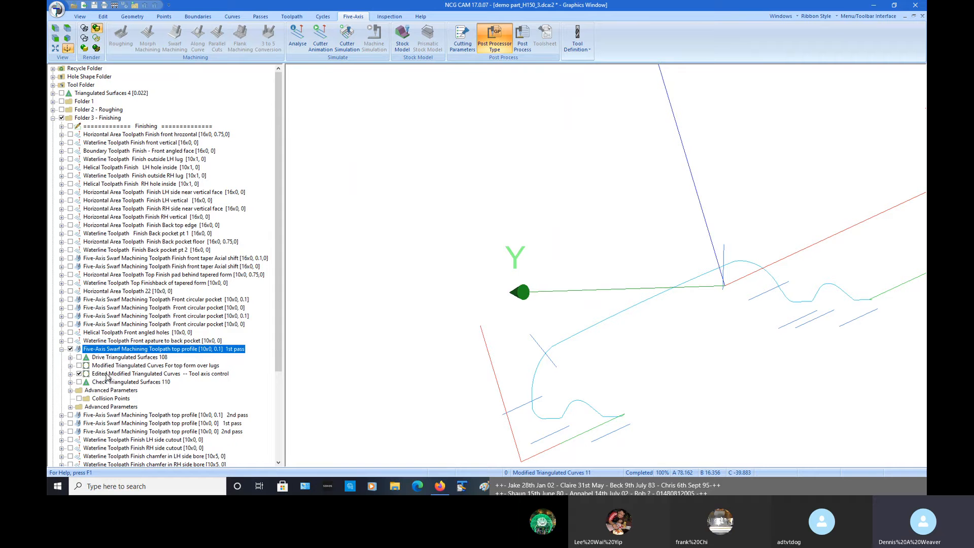
# Redisplay Drive Triangulated Surfaces 108, Check Triangulated Surfaces 110 and the top form curve alongside the tool axis control curves
pyautogui.click(79, 357)
pyautogui.scroll(-3, 475, 299)
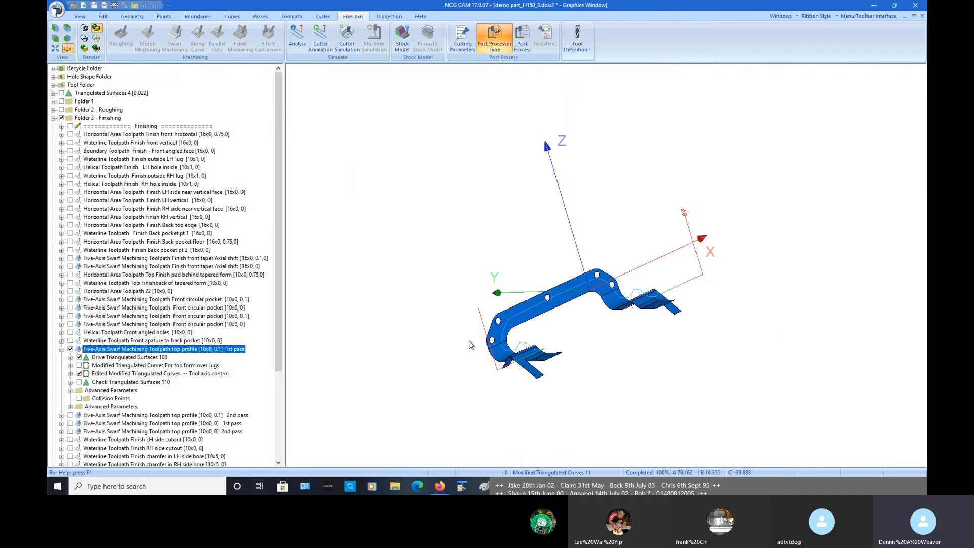
pyautogui.scroll(2, 468, 359)
pyautogui.click(79, 382)
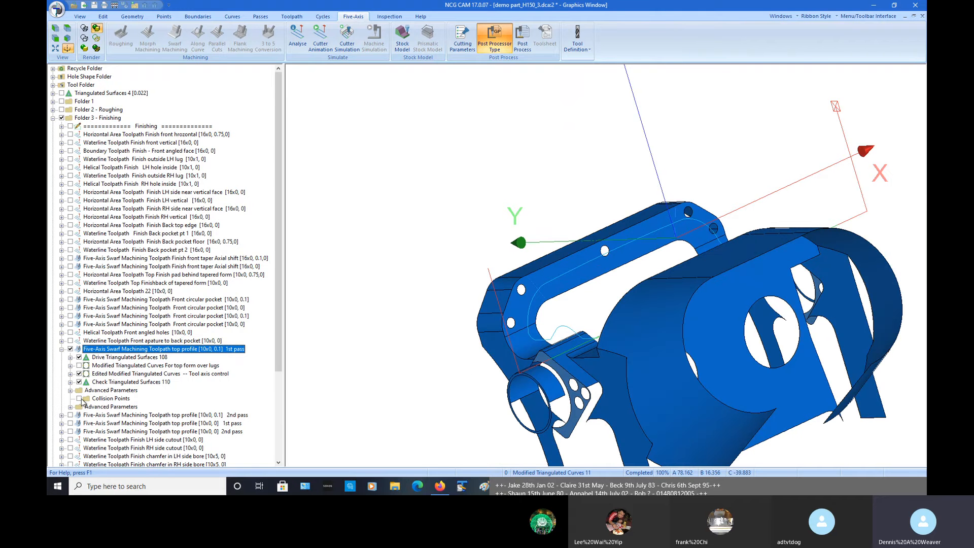
pyautogui.click(79, 365)
pyautogui.click(79, 373)
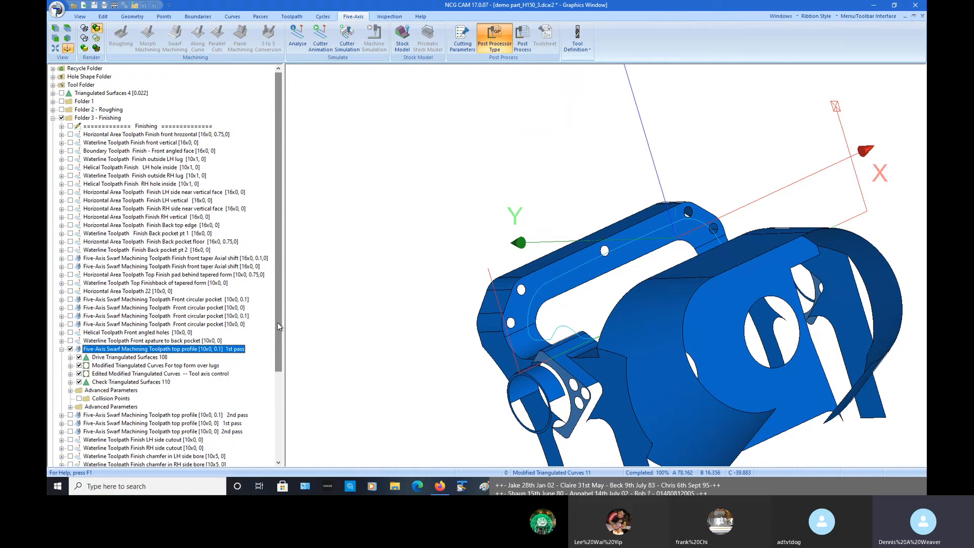
# Hide the 0.1 stock top profile 1st pass toolpath and collapse its contents in the tree
pyautogui.moveTo(278, 326); pyautogui.dragTo(278, 375)
pyautogui.scroll(-4, 576, 376)
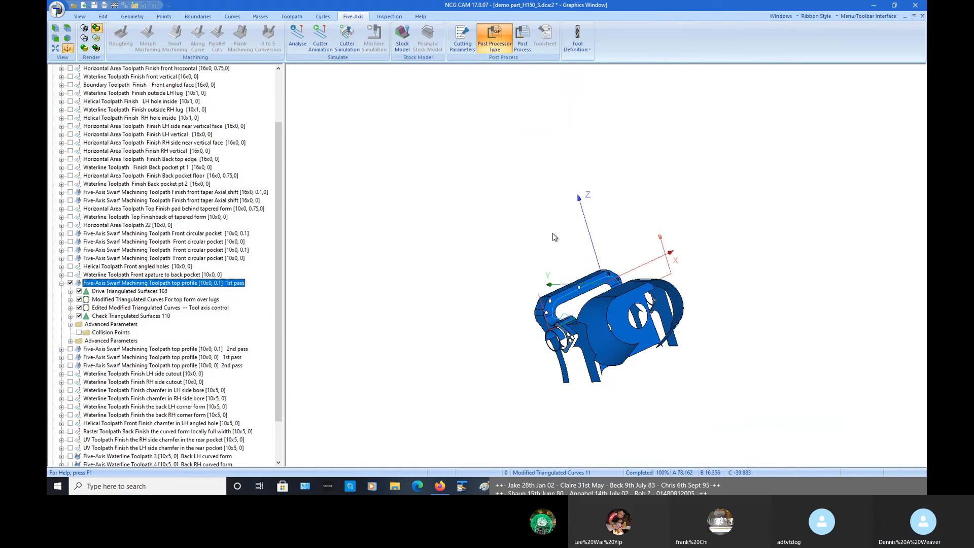
pyautogui.scroll(5, 553, 234)
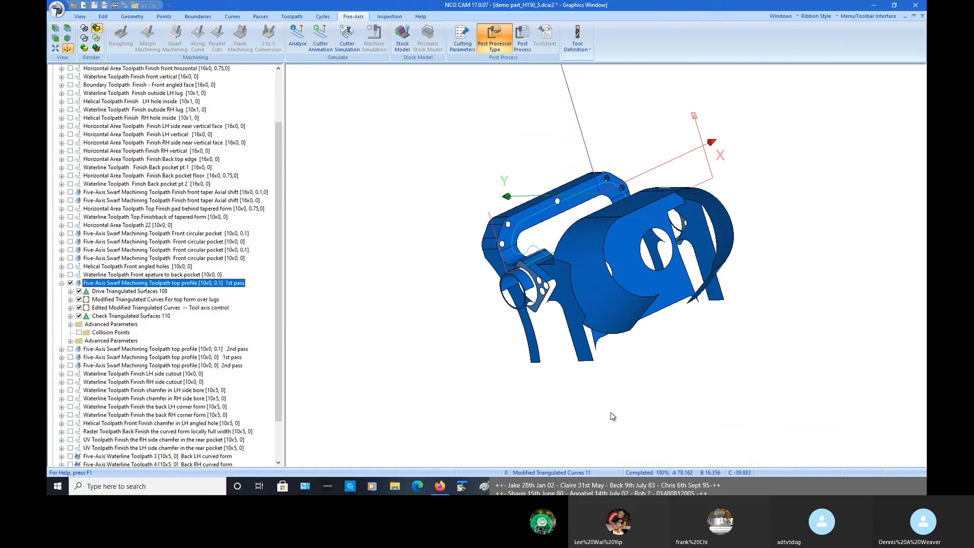
pyautogui.click(70, 284)
pyautogui.click(62, 283)
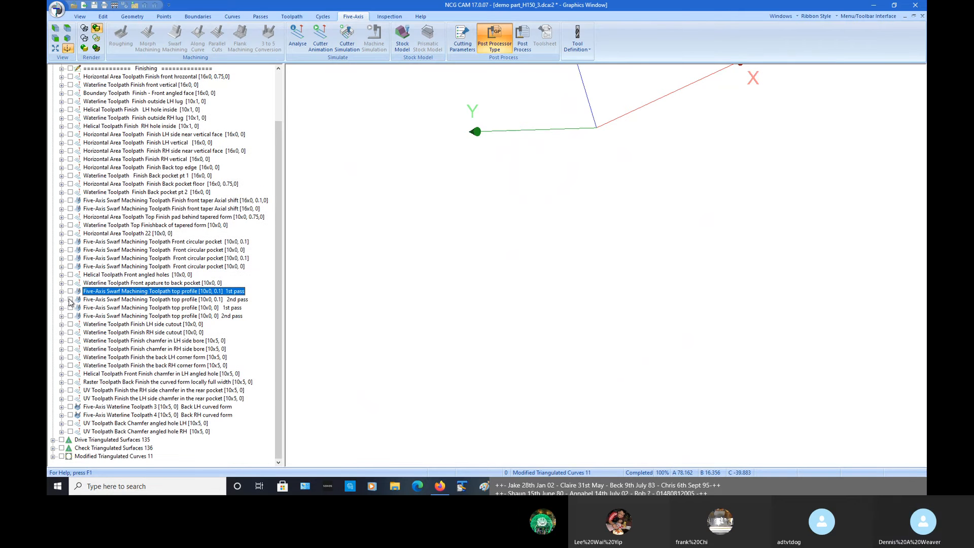
# Display the 0.1 stock 2nd pass and both zero-stock top profile toolpaths, inspect them from the side, and hide them
pyautogui.click(70, 300)
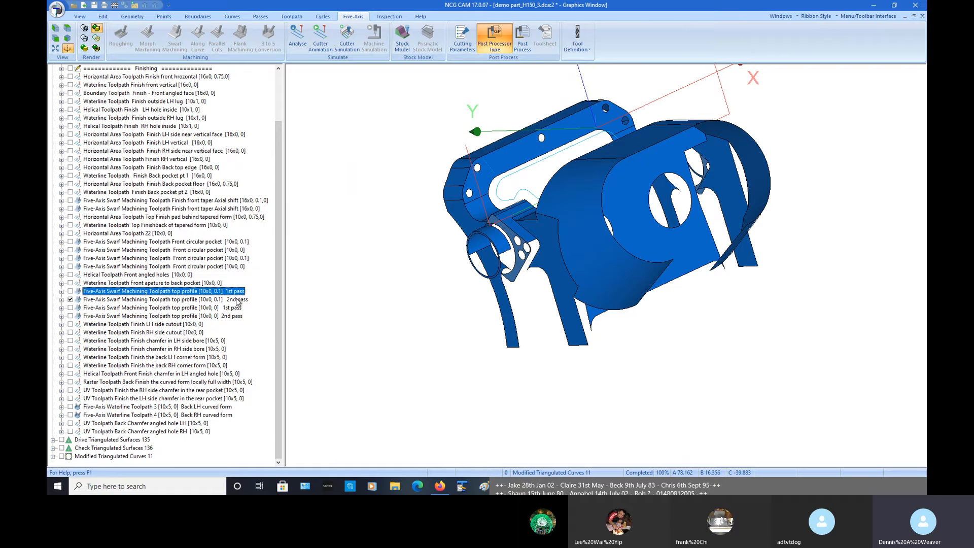
pyautogui.click(70, 308)
pyautogui.click(71, 316)
pyautogui.moveTo(465, 276); pyautogui.dragTo(631, 253, button='middle')
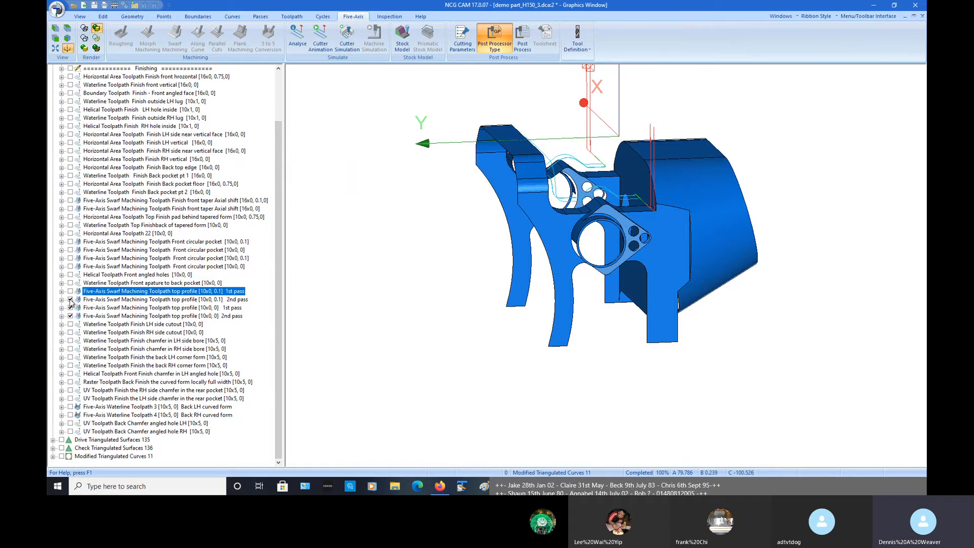
pyautogui.click(71, 315)
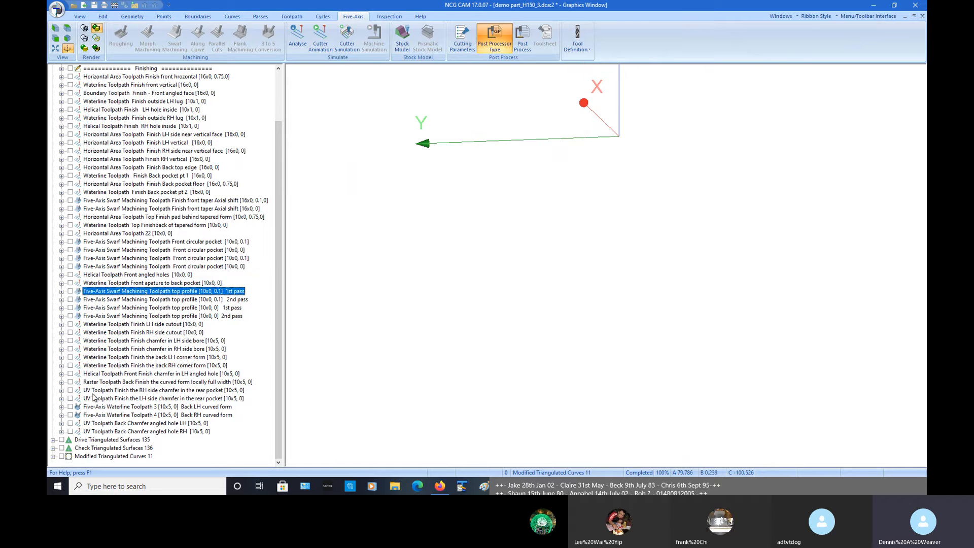
# Display the UV toolpath for the RH side chamfer in the rear pocket with Triangulated Surfaces 4, and inspect it around the bore
pyautogui.click(71, 390)
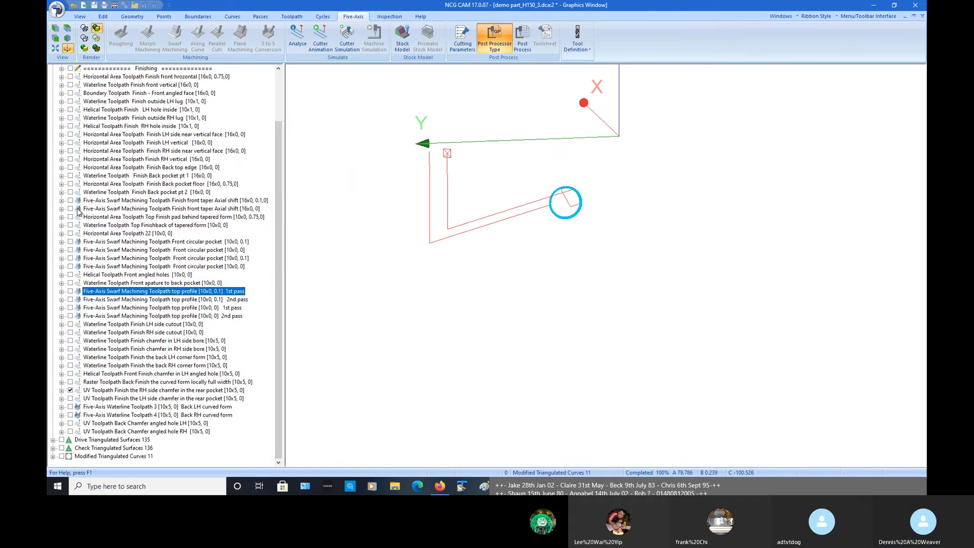
pyautogui.moveTo(277, 192); pyautogui.dragTo(279, 129)
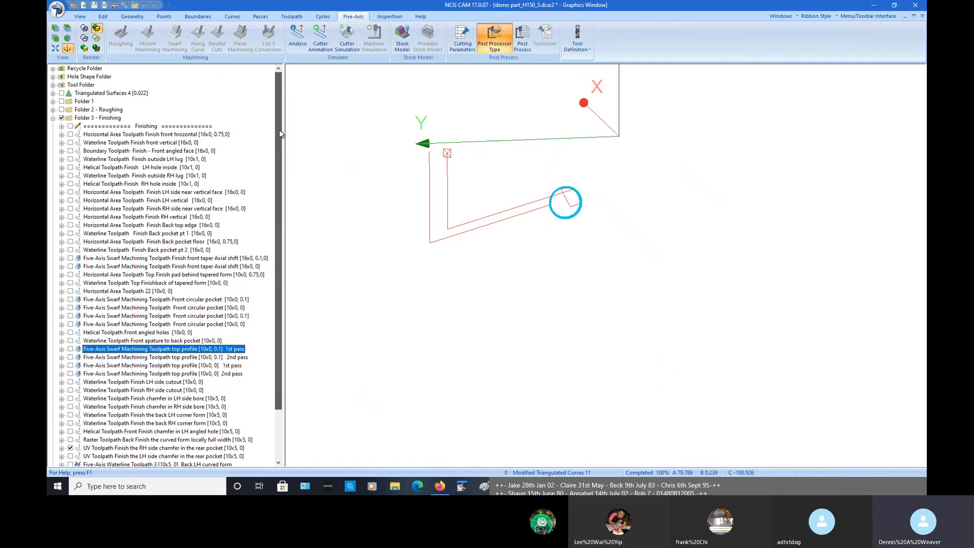
pyautogui.click(61, 93)
pyautogui.moveTo(534, 199); pyautogui.dragTo(533, 250, button='middle')
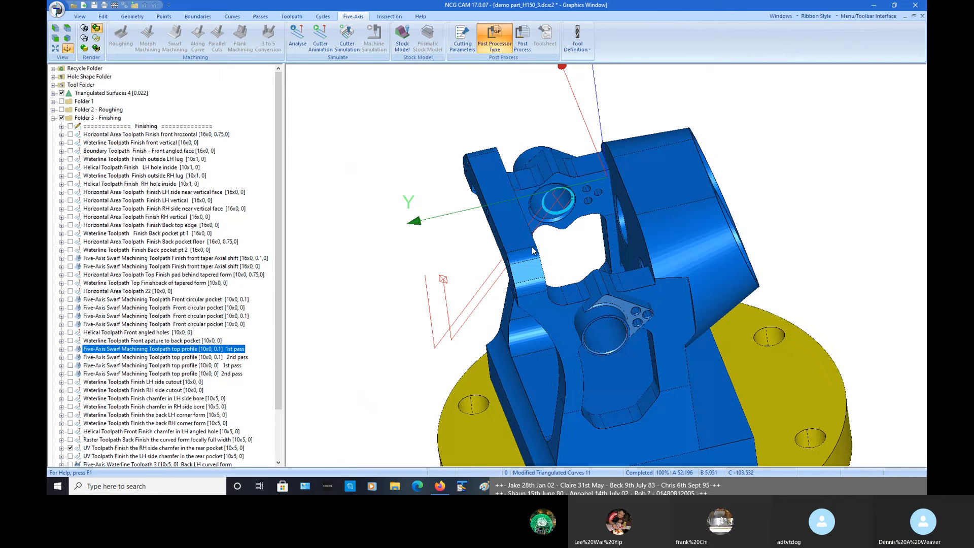
pyautogui.moveTo(275, 329); pyautogui.dragTo(274, 380)
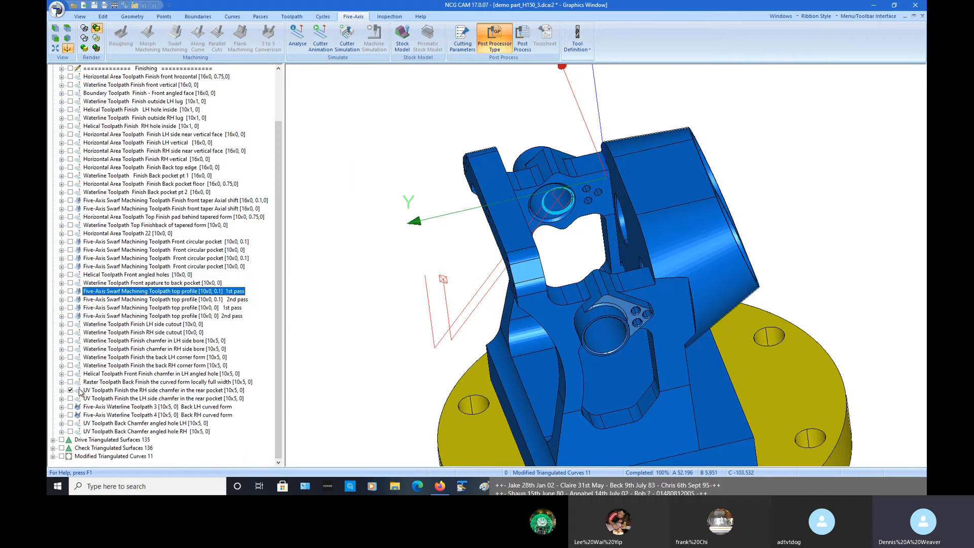
pyautogui.moveTo(566, 359); pyautogui.dragTo(629, 297, button='middle')
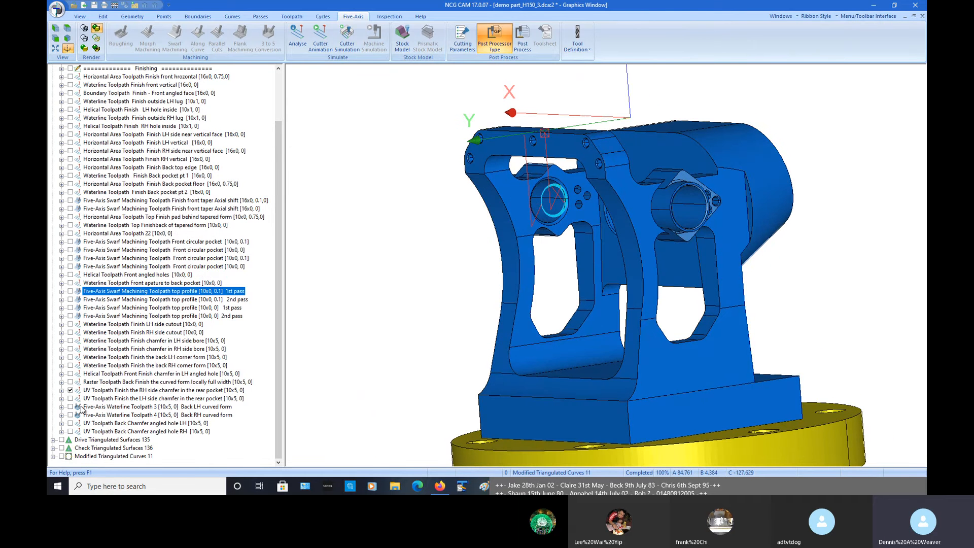
# Expand the RH side chamfer toolpath to list its UV passes, silhouette boundary and surface directions, and hide the toolpath
pyautogui.click(61, 390)
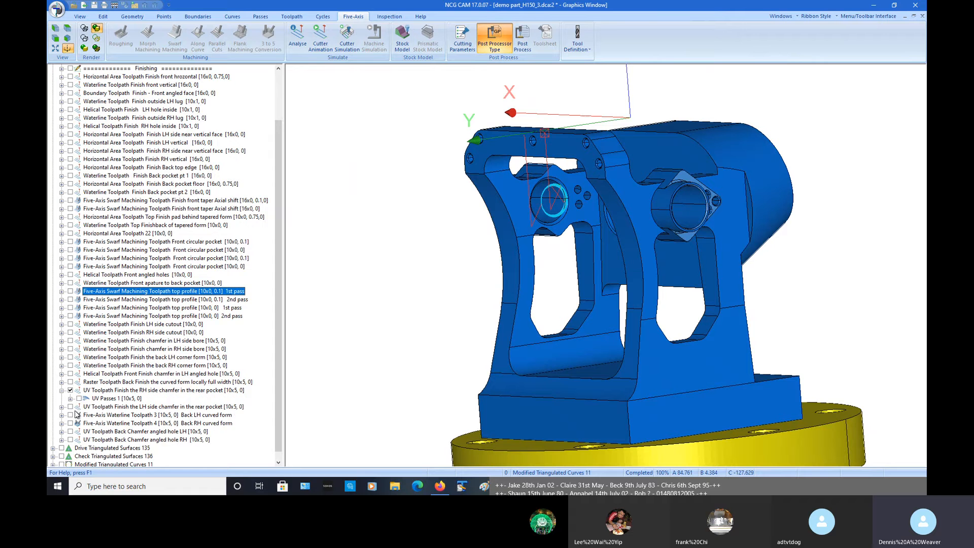
pyautogui.click(70, 398)
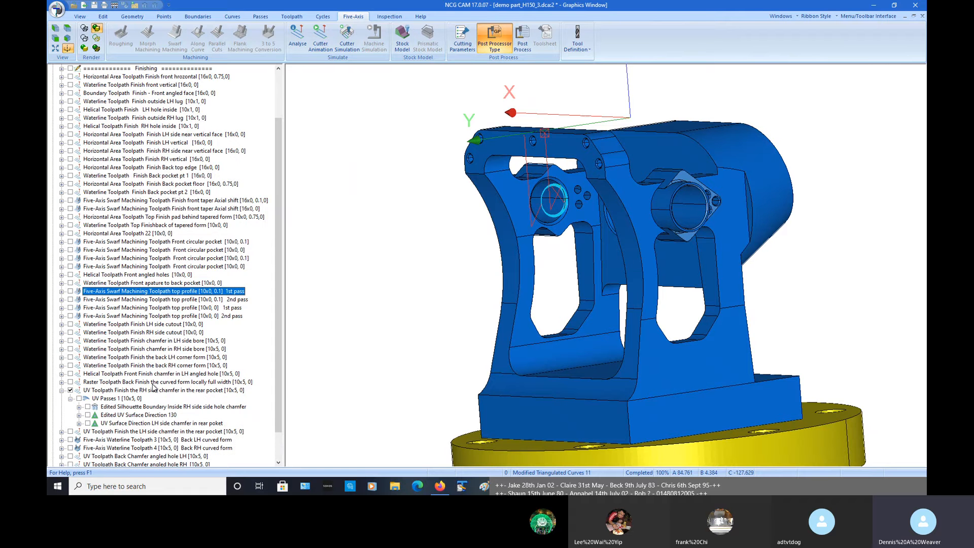
pyautogui.click(70, 390)
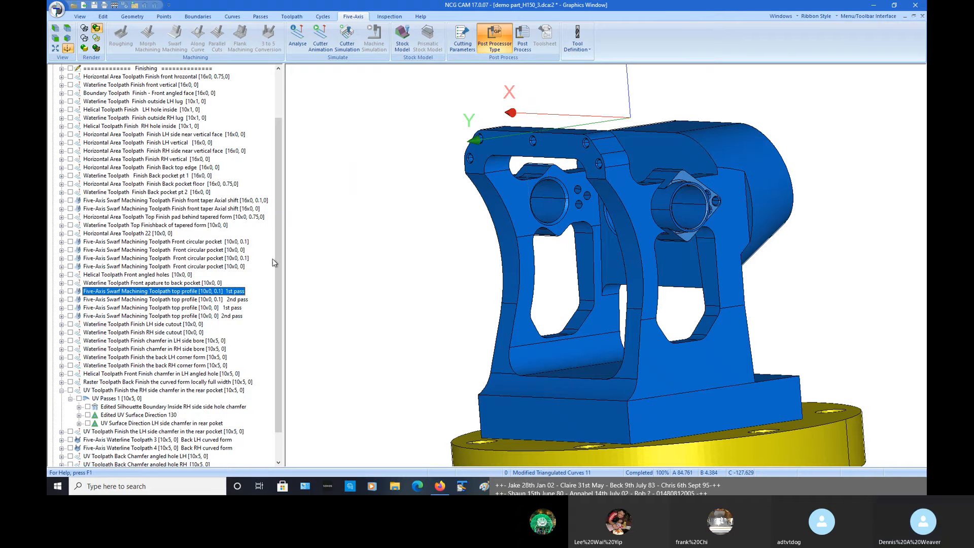
# Select the RH side bore's inner chamfer surface from Triangulated Surfaces 4, redisplay its silhouette boundary, and create a UV surface direction from the selection
pyautogui.moveTo(281, 274); pyautogui.dragTo(275, 166)
pyautogui.click(112, 93)
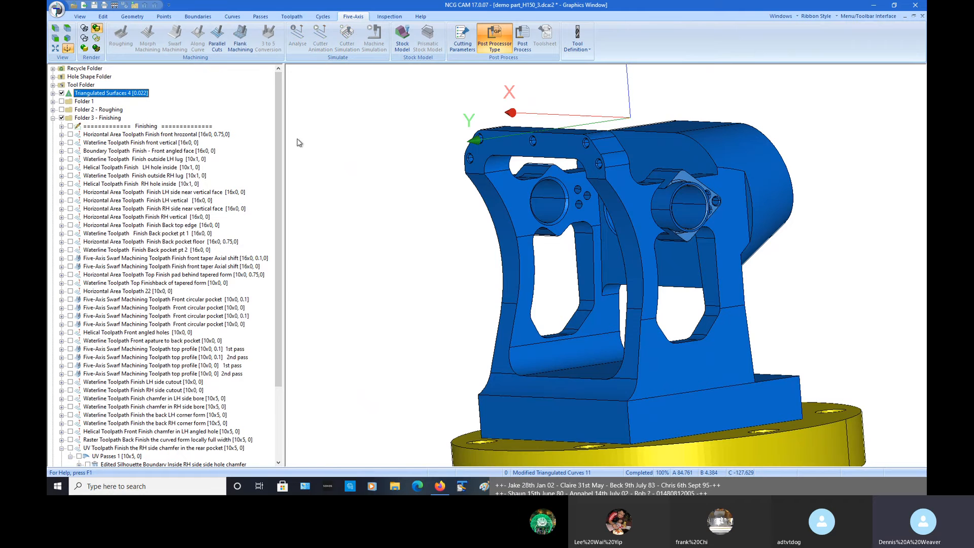
pyautogui.moveTo(577, 218); pyautogui.dragTo(591, 238, button='middle')
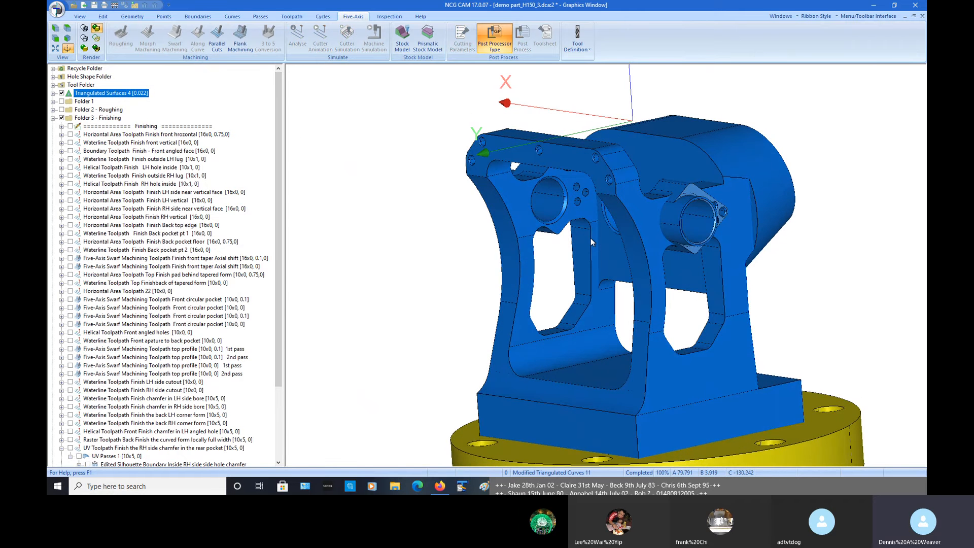
pyautogui.scroll(5, 570, 190)
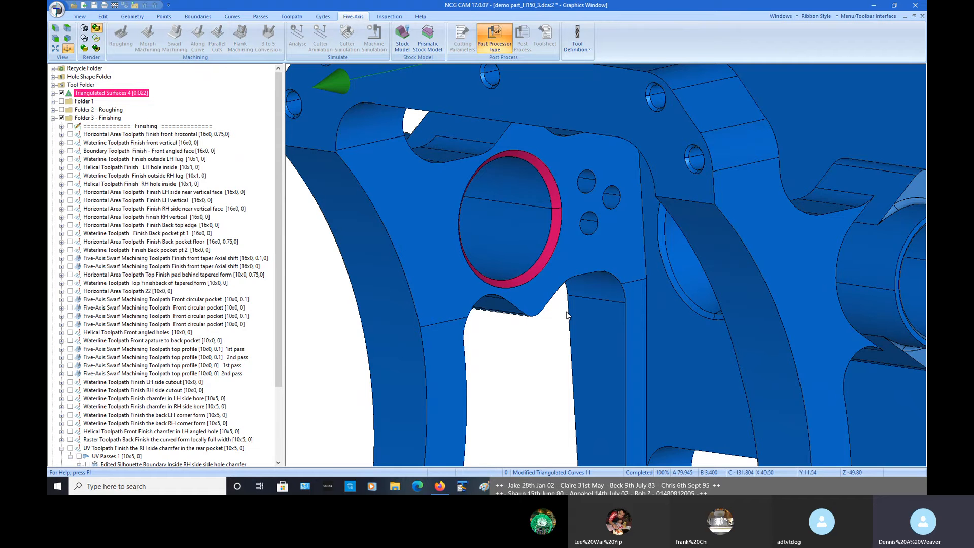
pyautogui.scroll(-3, 575, 358)
pyautogui.moveTo(578, 350); pyautogui.dragTo(551, 347, button='middle')
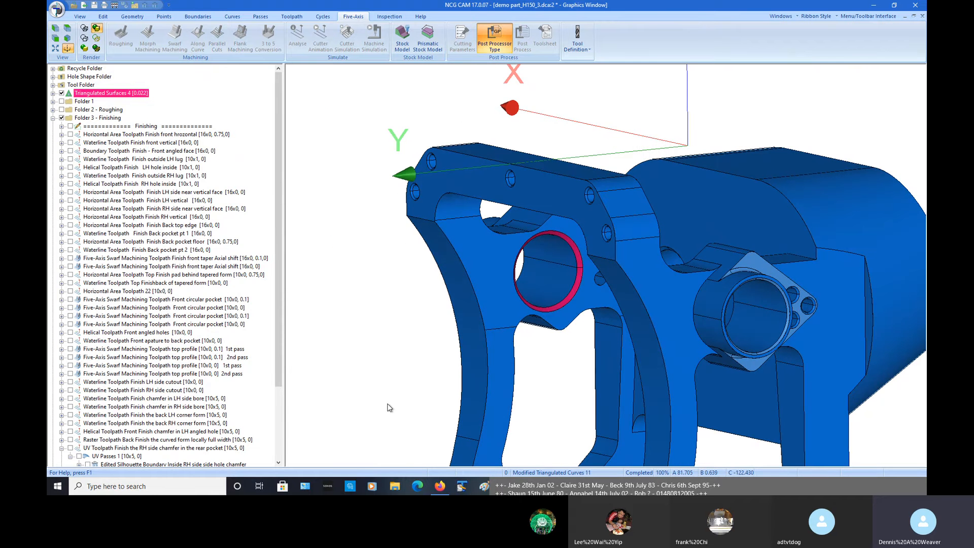
pyautogui.scroll(-4, 279, 345)
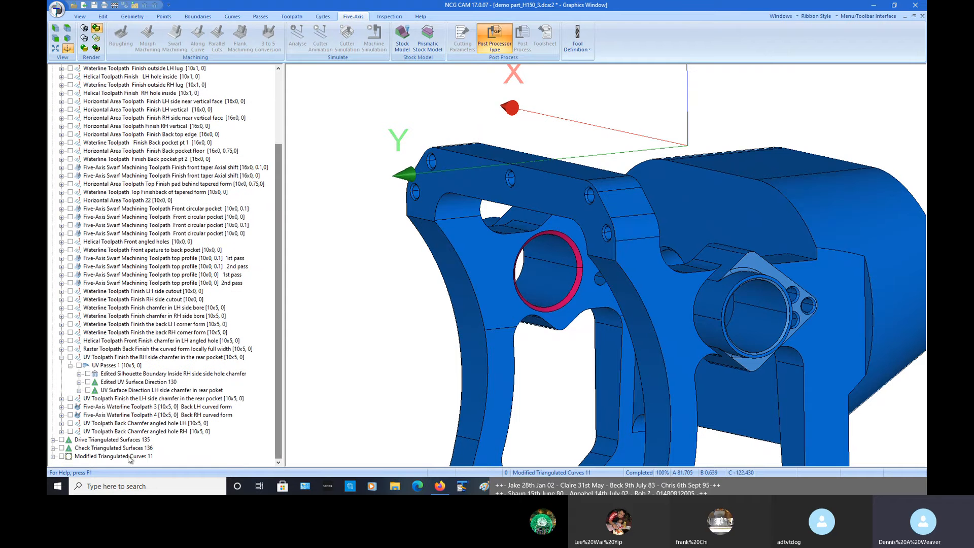
pyautogui.click(88, 373)
pyautogui.moveTo(512, 350)
pyautogui.mouseDown(button='middle')
pyautogui.moveTo(544, 339)
pyautogui.moveTo(529, 332)
pyautogui.mouseUp(button='middle')
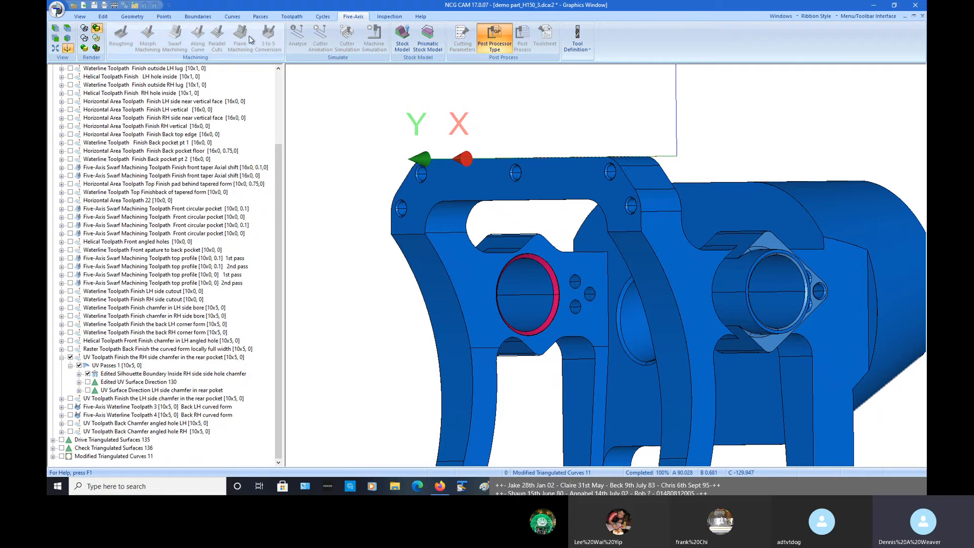
pyautogui.click(262, 18)
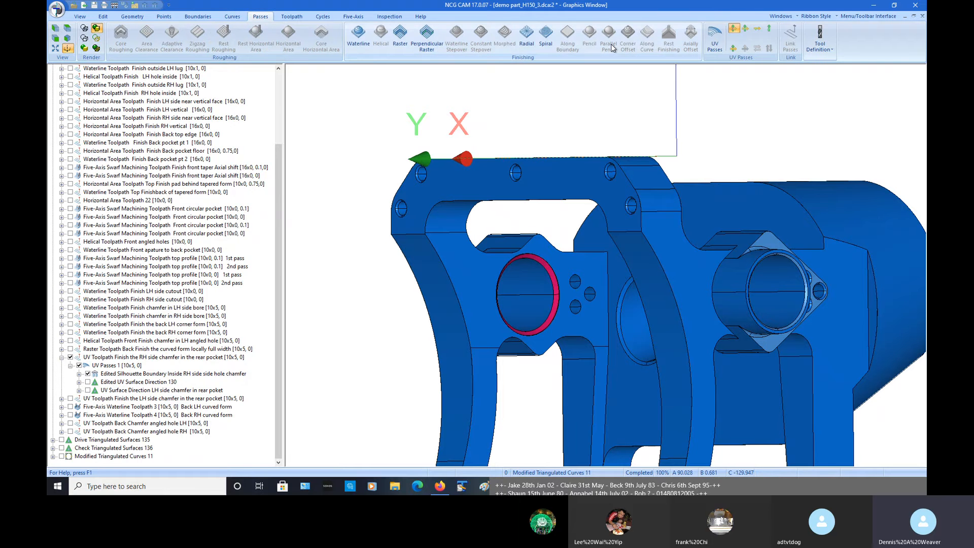
pyautogui.click(734, 49)
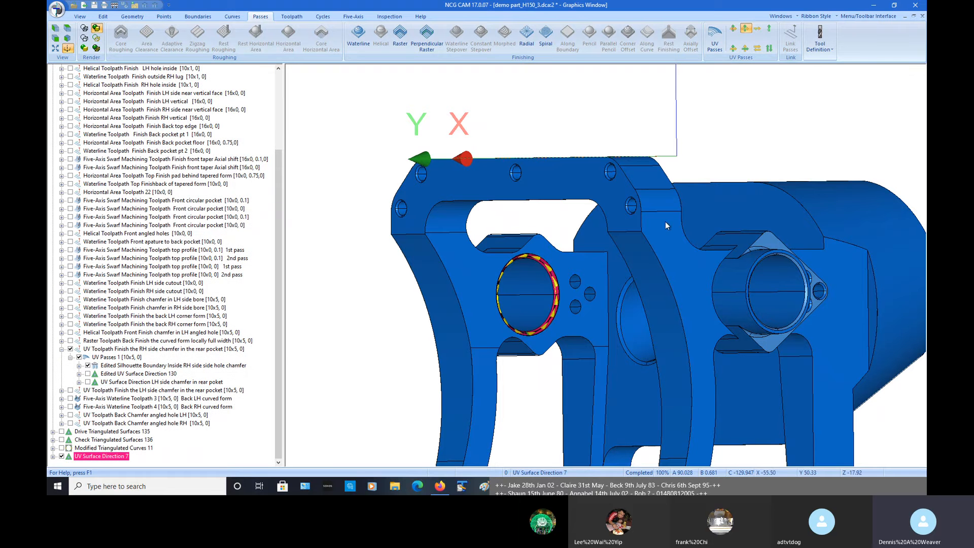
# Examine the UV arrows around the bore chamfer, showing only the green arrows that run across the chamfer face
pyautogui.scroll(5, 549, 297)
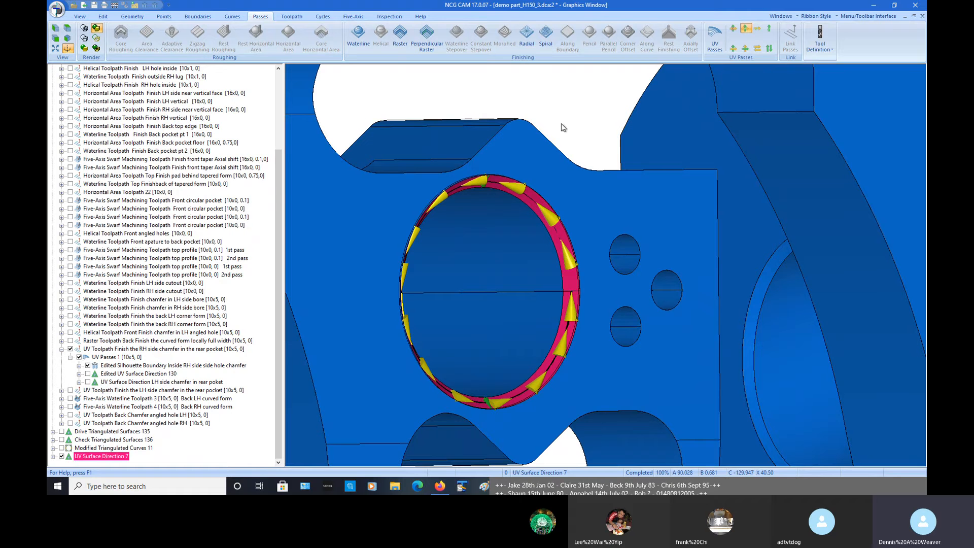
pyautogui.click(770, 30)
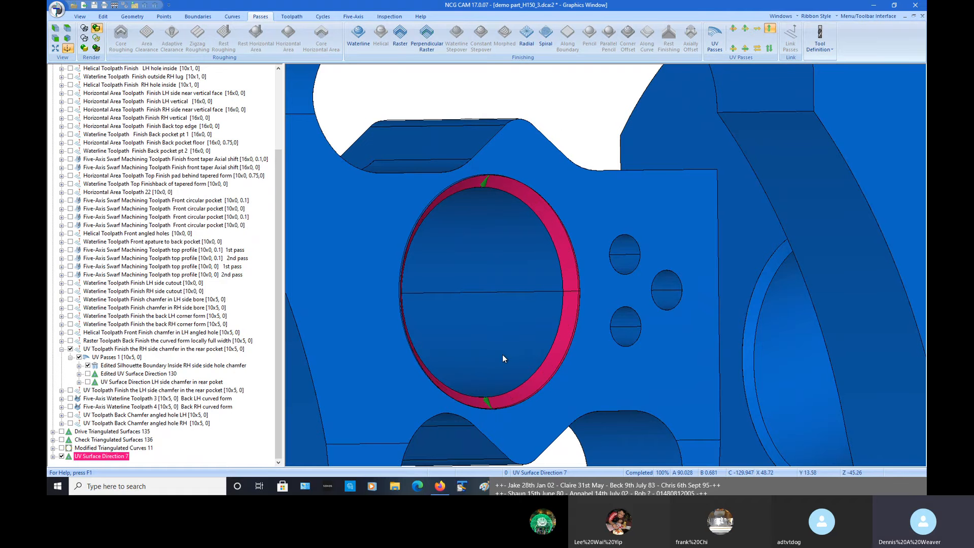
pyautogui.scroll(4, 482, 404)
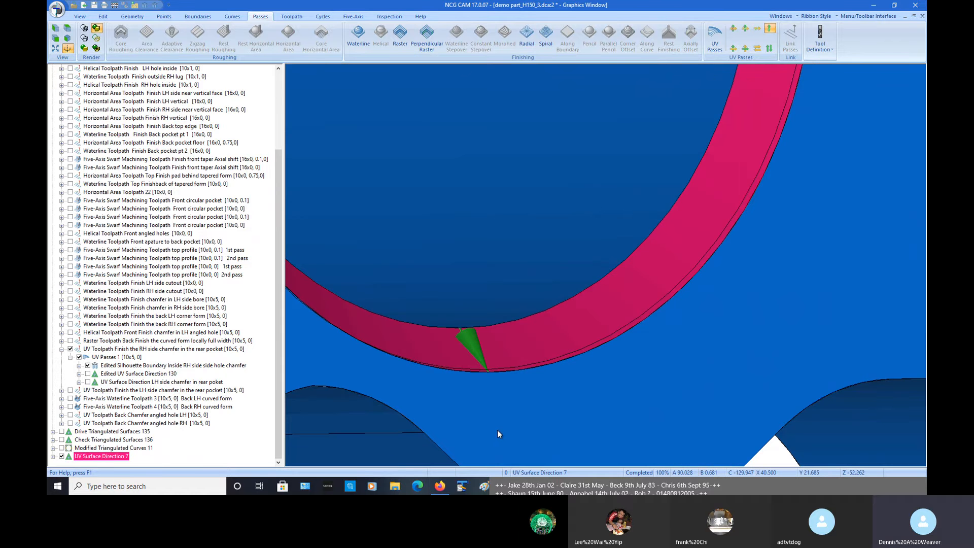
pyautogui.scroll(-1, 486, 410)
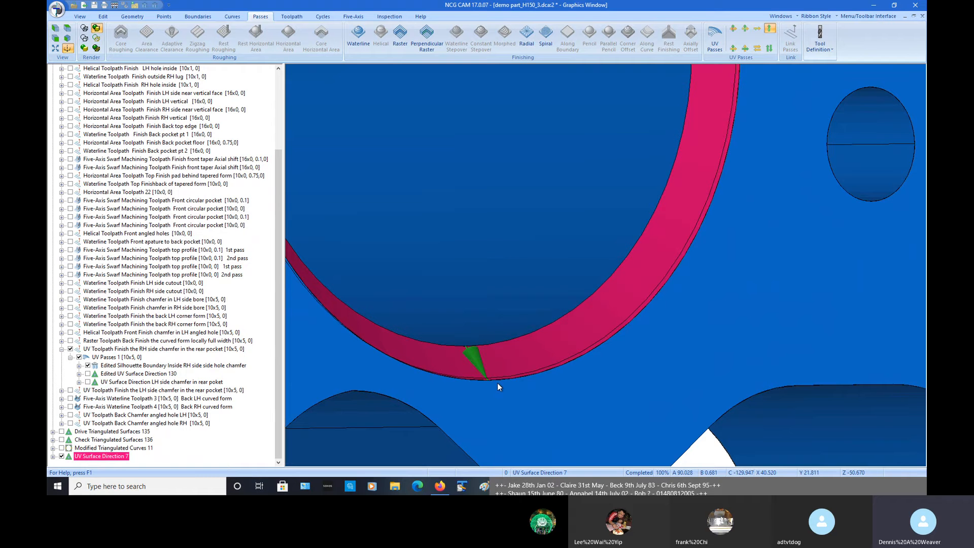
pyautogui.scroll(-3, 497, 383)
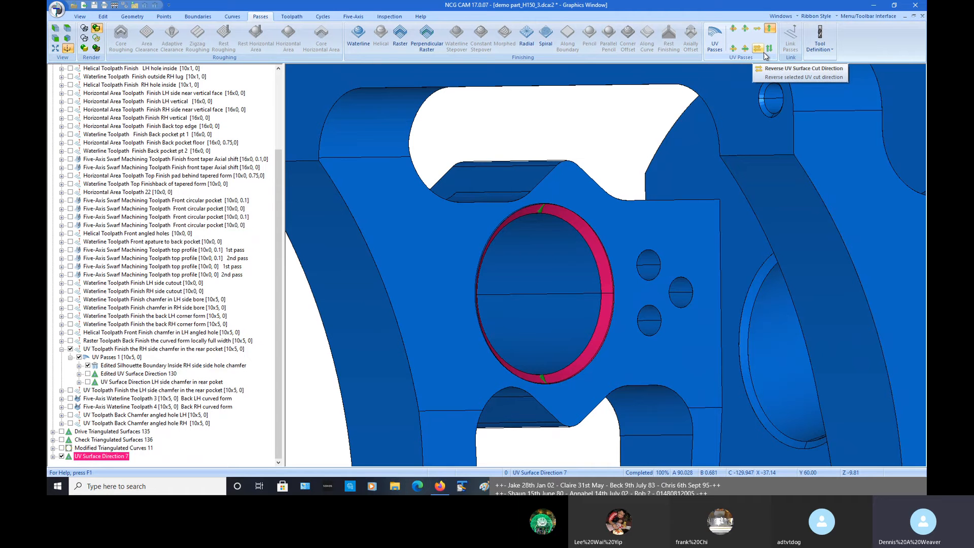
pyautogui.moveTo(549, 383); pyautogui.dragTo(536, 382, button='middle')
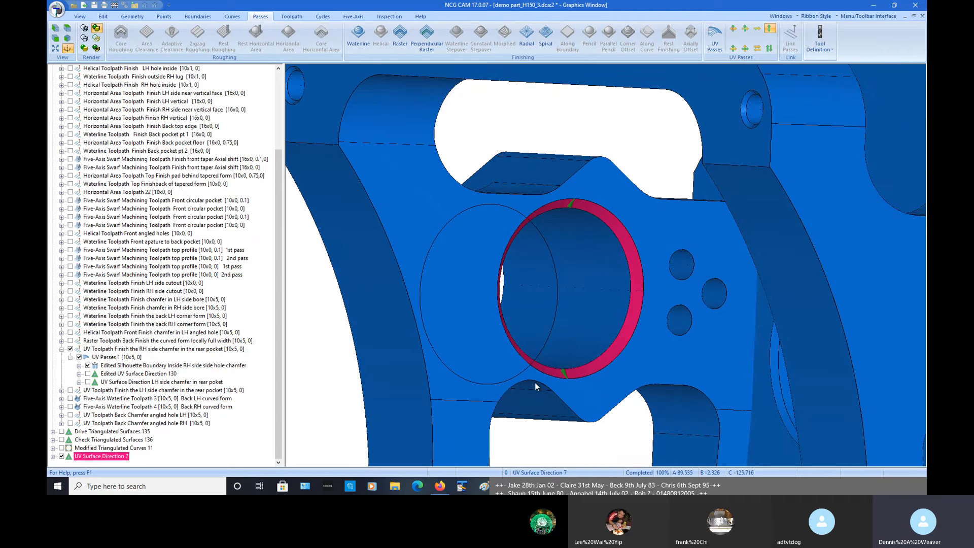
# Turn off the UV direction arrows, then toggle UV Surface Direction 7 off and on to compare it with the part
pyautogui.click(733, 28)
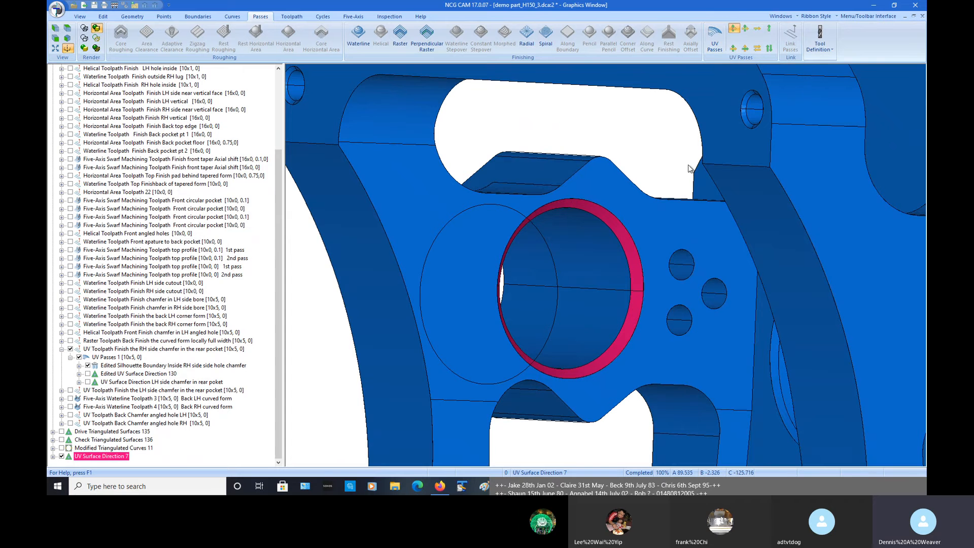
pyautogui.click(62, 456)
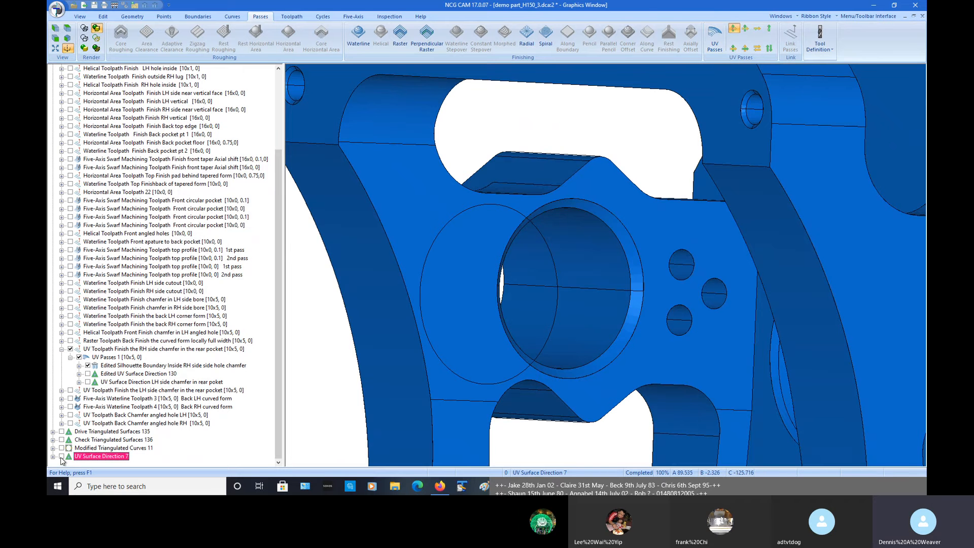
pyautogui.click(61, 456)
pyautogui.scroll(-5, 407, 402)
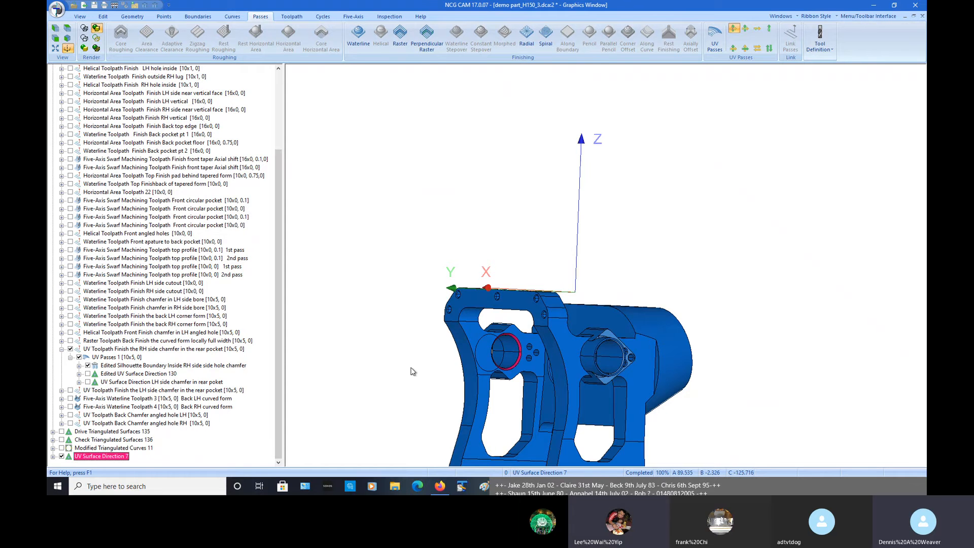
pyautogui.press('f')
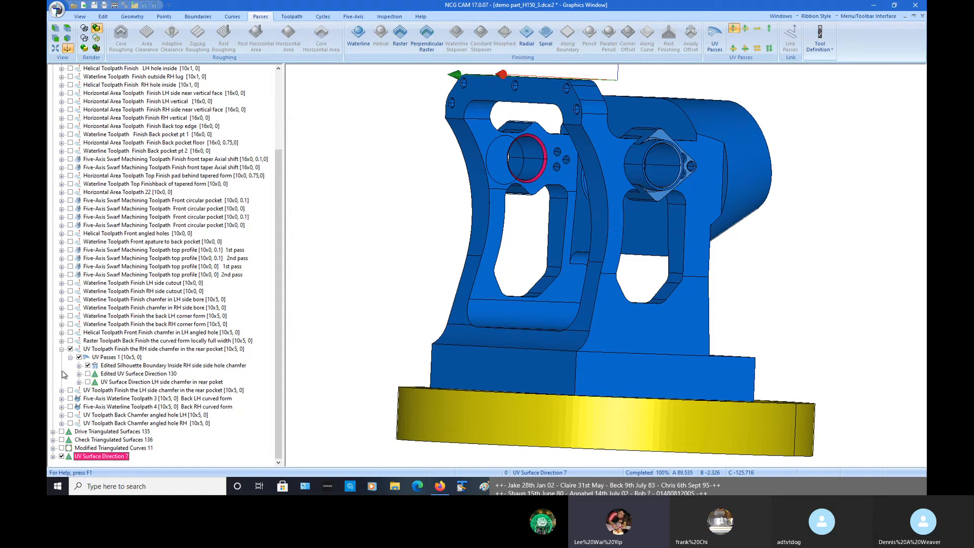
# Collapse and hide the RH side chamfer toolpath, then hide and collapse Folder 3 - Finishing
pyautogui.click(62, 350)
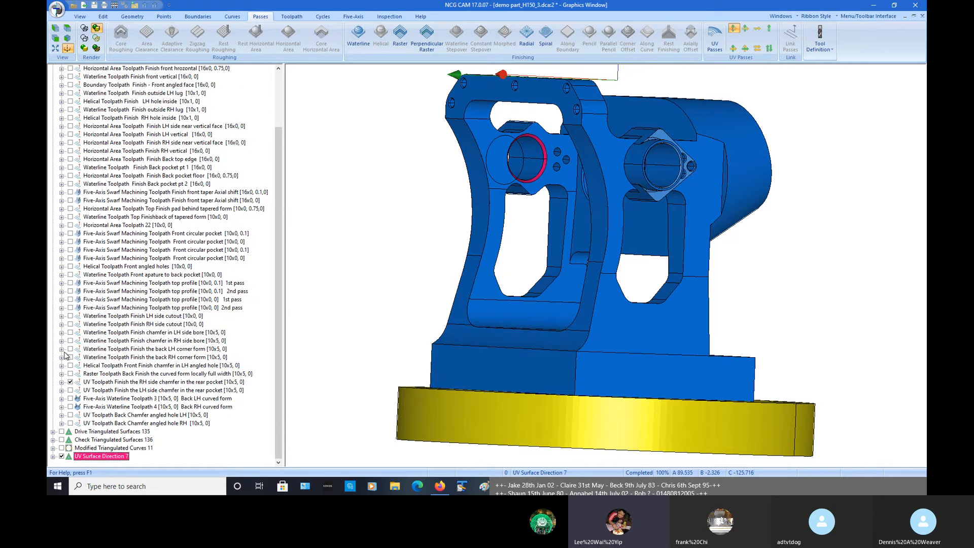
pyautogui.click(70, 382)
pyautogui.moveTo(632, 323); pyautogui.dragTo(473, 345, button='middle')
pyautogui.moveTo(684, 363); pyautogui.dragTo(668, 326, button='middle')
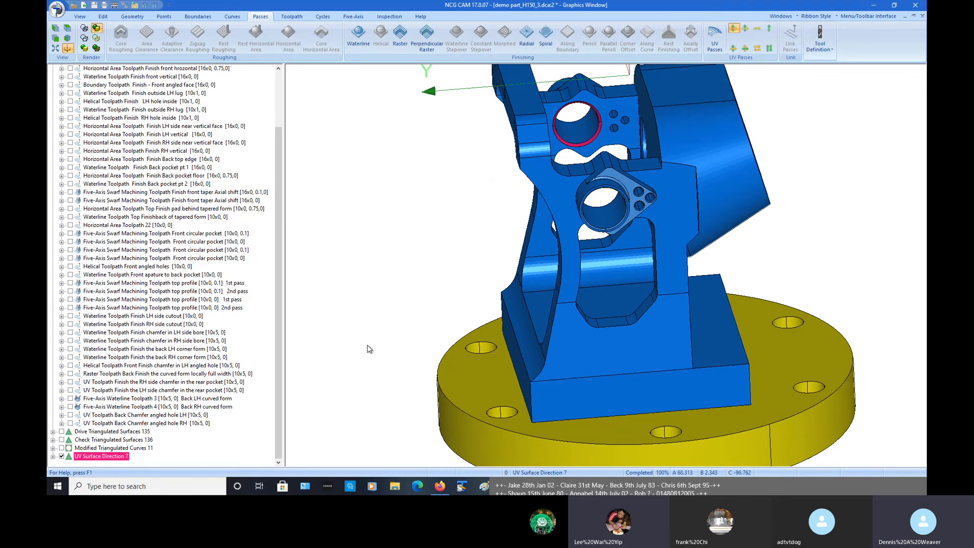
pyautogui.moveTo(279, 342); pyautogui.dragTo(279, 287)
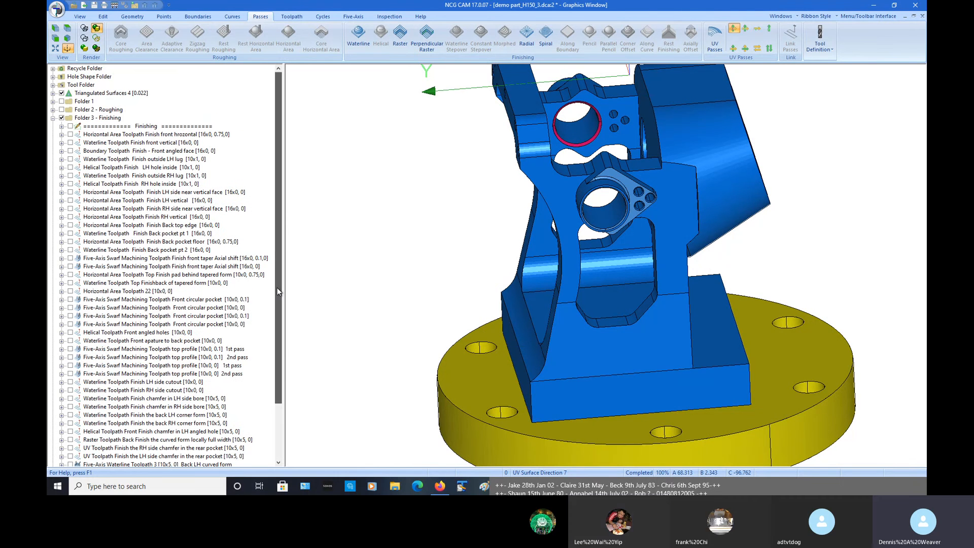
pyautogui.click(61, 118)
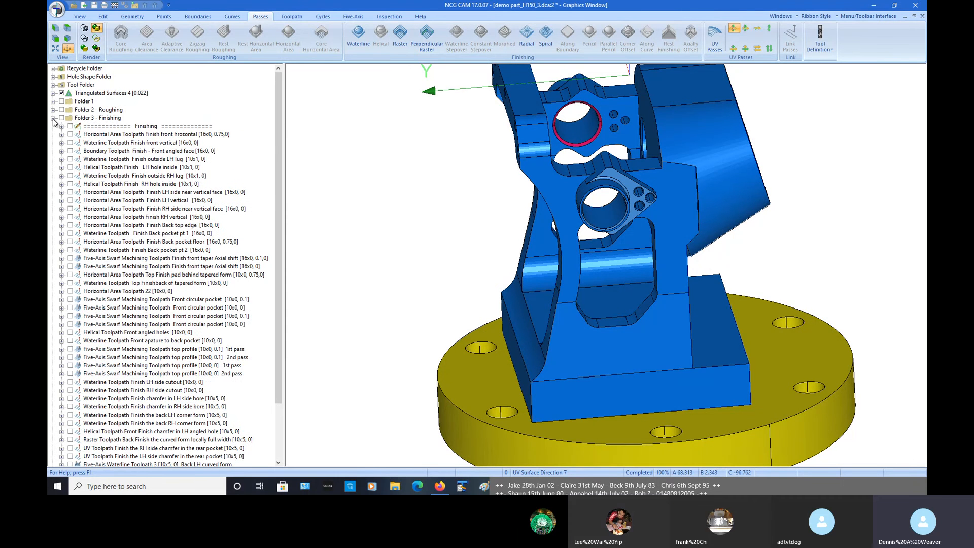
pyautogui.click(53, 118)
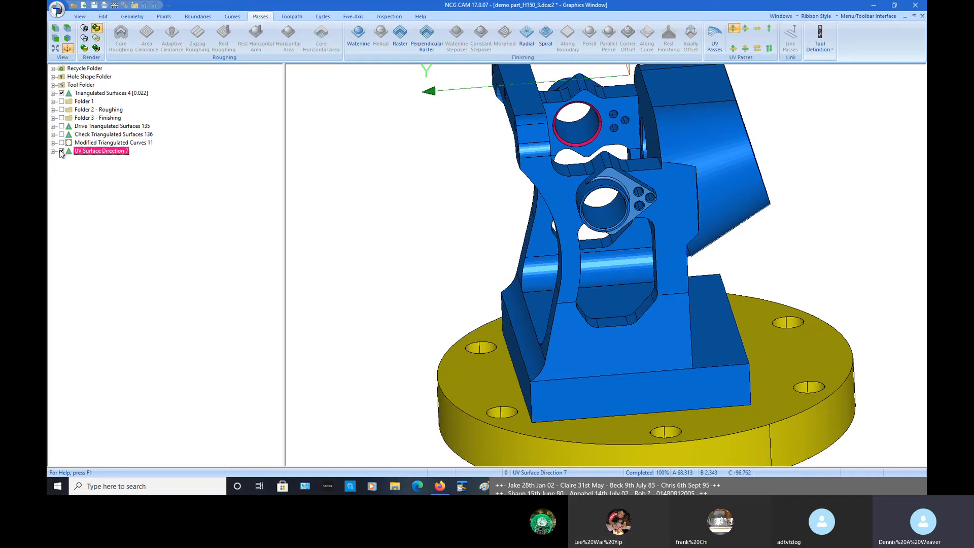
# Delete Drive Triangulated Surfaces 135, Check Triangulated Surfaces 136, Modified Triangulated Curves 11 and UV Surface Direction 7
pyautogui.click(98, 127)
pyautogui.press('Delete')
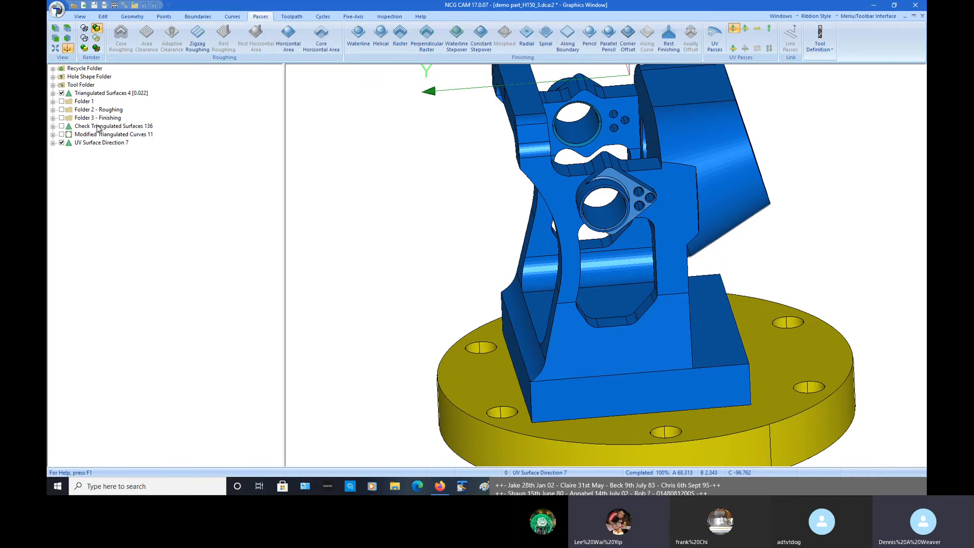
pyautogui.click(98, 126)
pyautogui.press('Delete')
pyautogui.click(98, 126)
pyautogui.press('Delete')
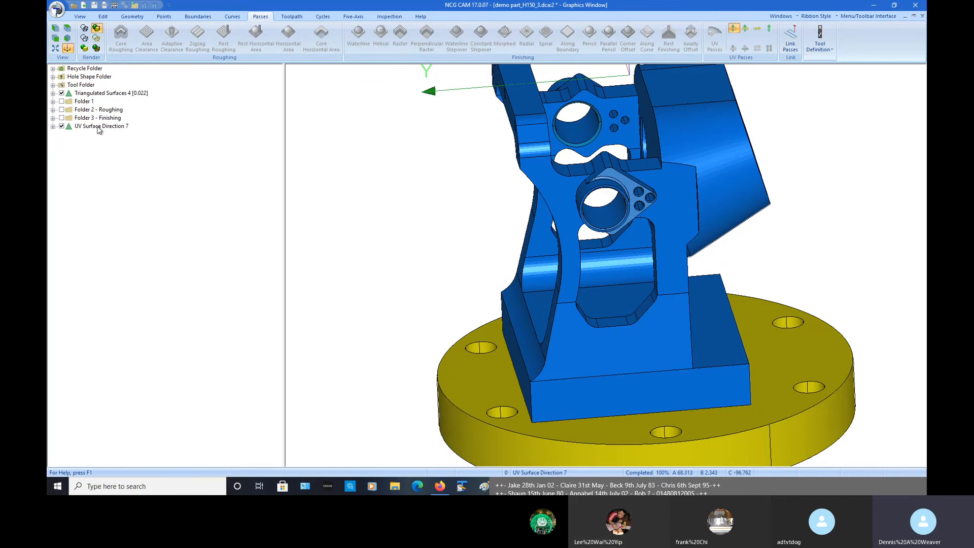
pyautogui.click(98, 127)
pyautogui.press('Delete')
# Display all toolpaths in Folder 2 - Roughing over the part
pyautogui.click(63, 110)
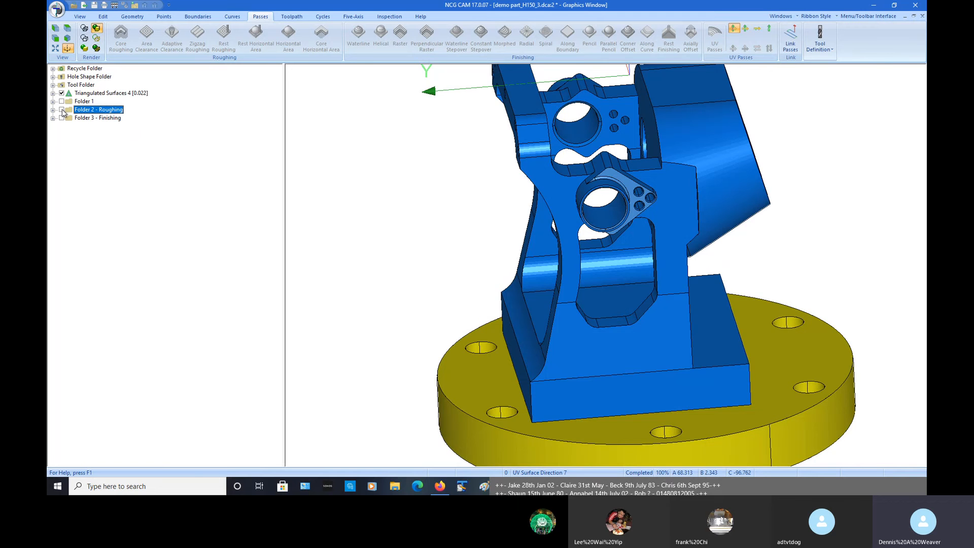
pyautogui.click(61, 110)
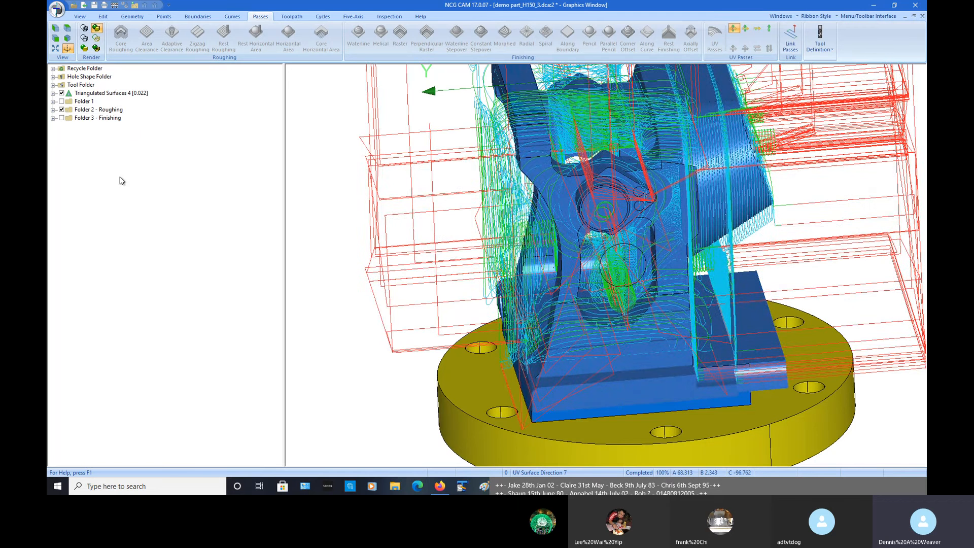
# Hide all roughing toolpaths and list the operations in Folder 2 - Roughing and Folder 3 - Finishing alongside the whole part
pyautogui.click(62, 110)
pyautogui.click(53, 110)
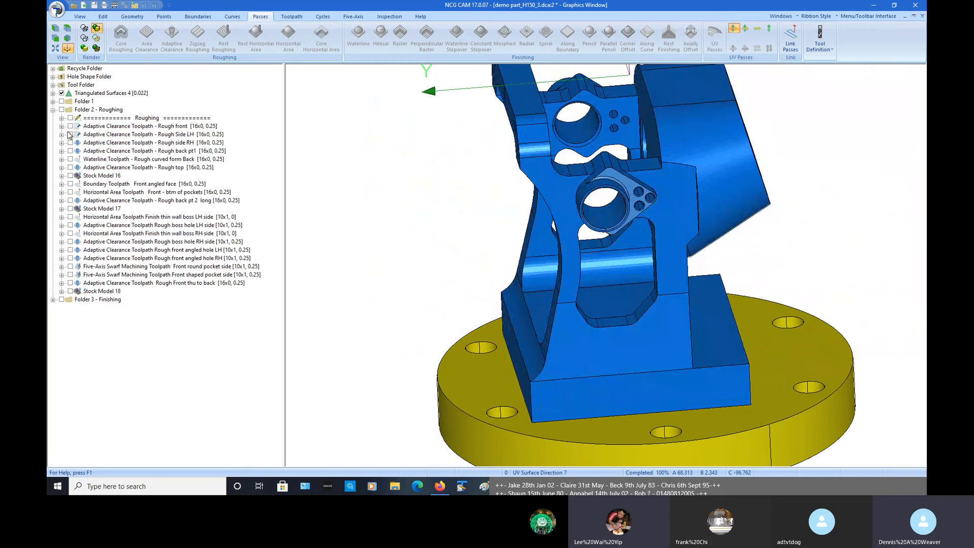
pyautogui.click(53, 303)
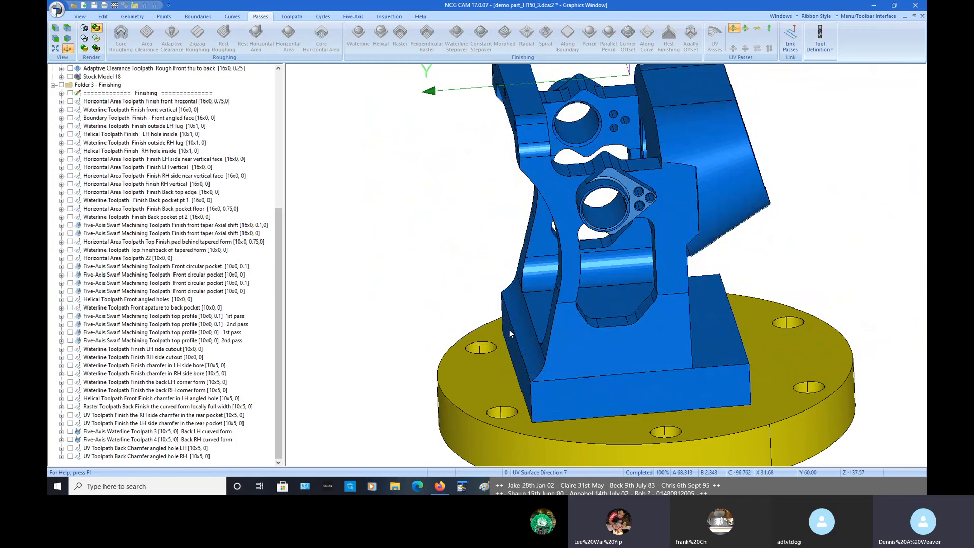
pyautogui.scroll(-3, 509, 329)
pyautogui.moveTo(561, 332); pyautogui.dragTo(467, 322, button='middle')
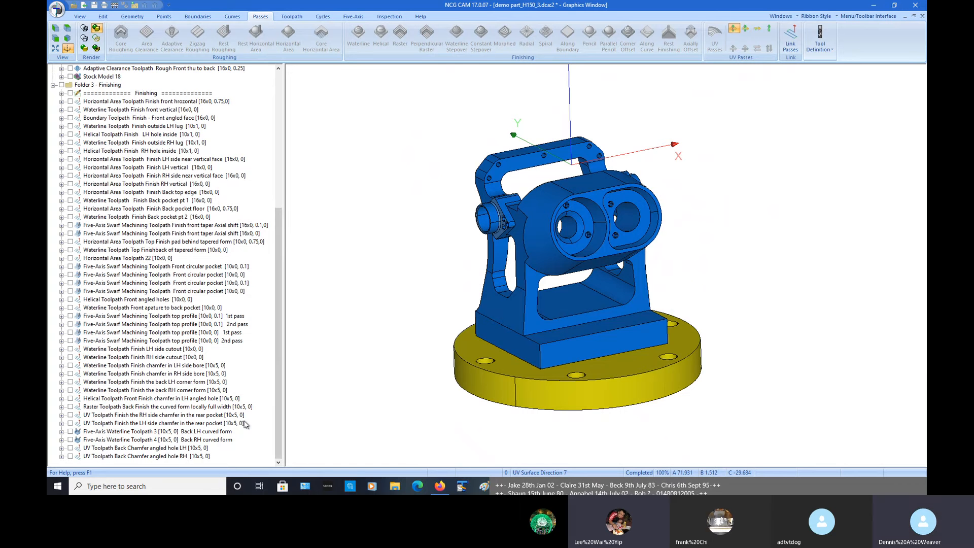
# Collapse Folder 3 - Finishing and Folder 2 - Roughing in the tree
pyautogui.click(53, 85)
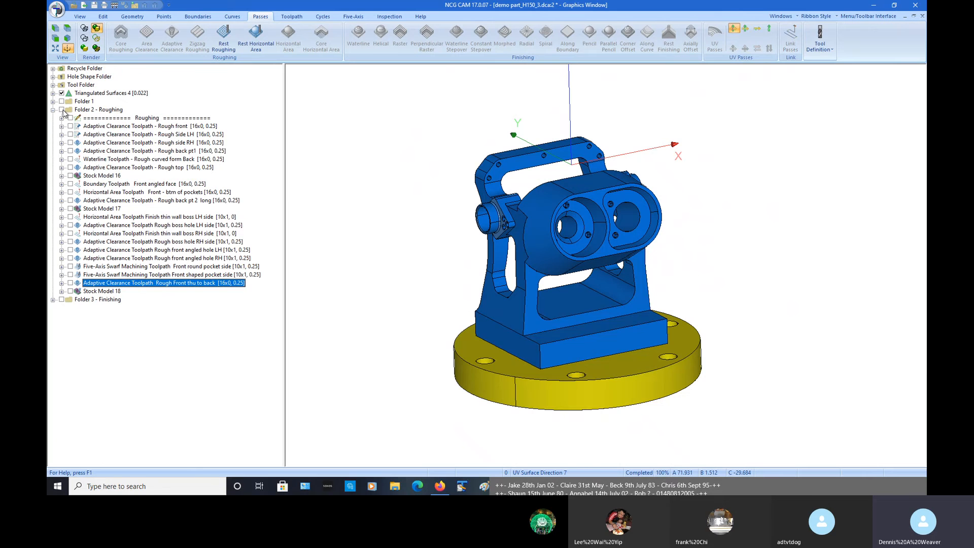
pyautogui.click(54, 110)
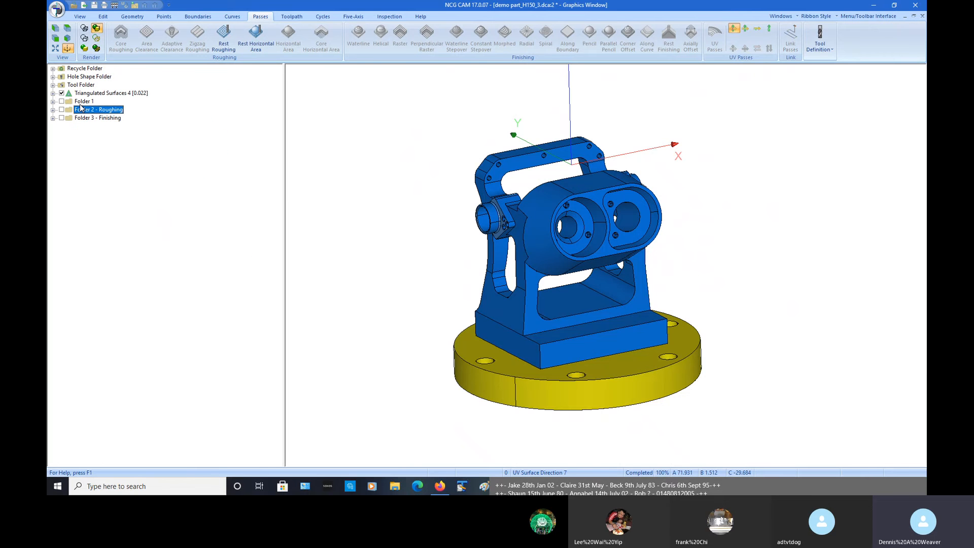
# Expand Folder 3 - Finishing and toggle the front horizontal finishing toolpath on and off to check it against the part
pyautogui.click(52, 118)
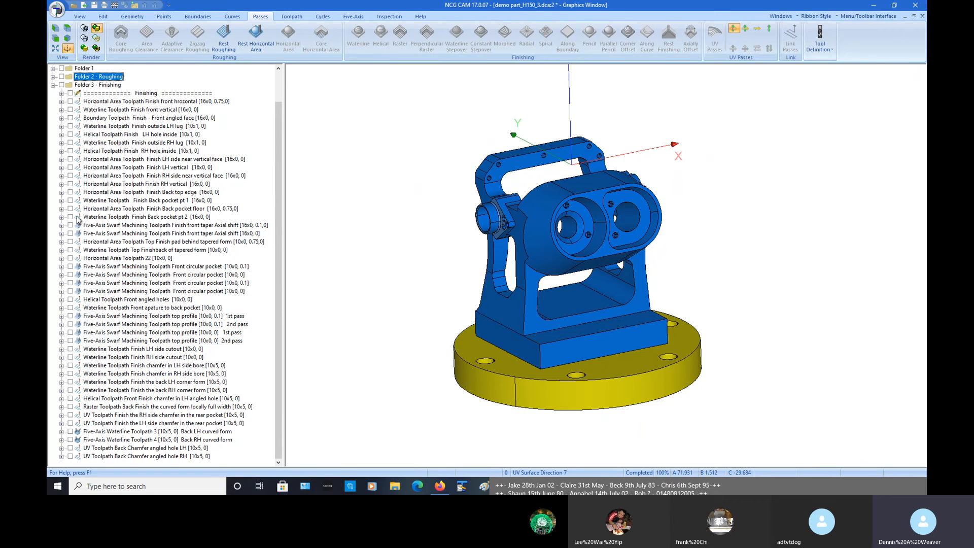
pyautogui.click(70, 101)
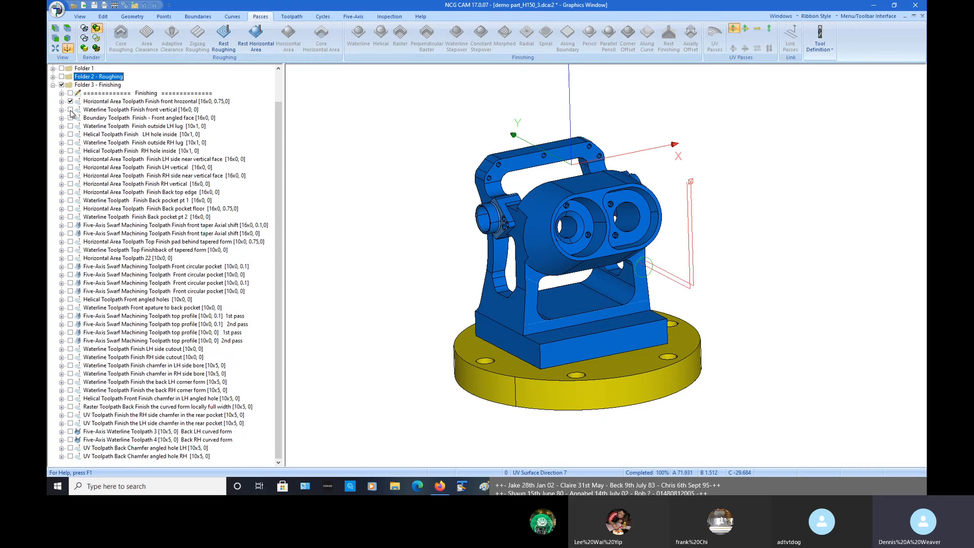
pyautogui.click(70, 101)
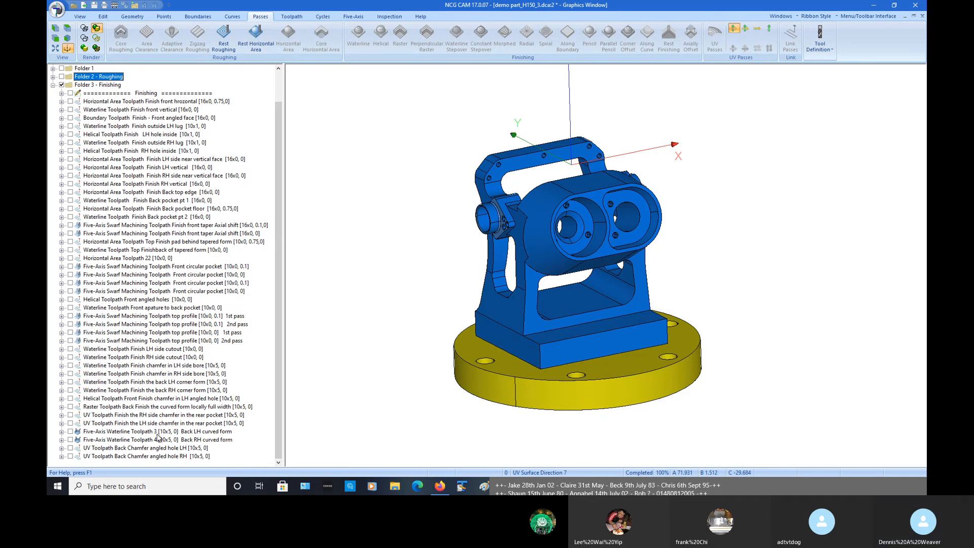
pyautogui.scroll(2, 276, 274)
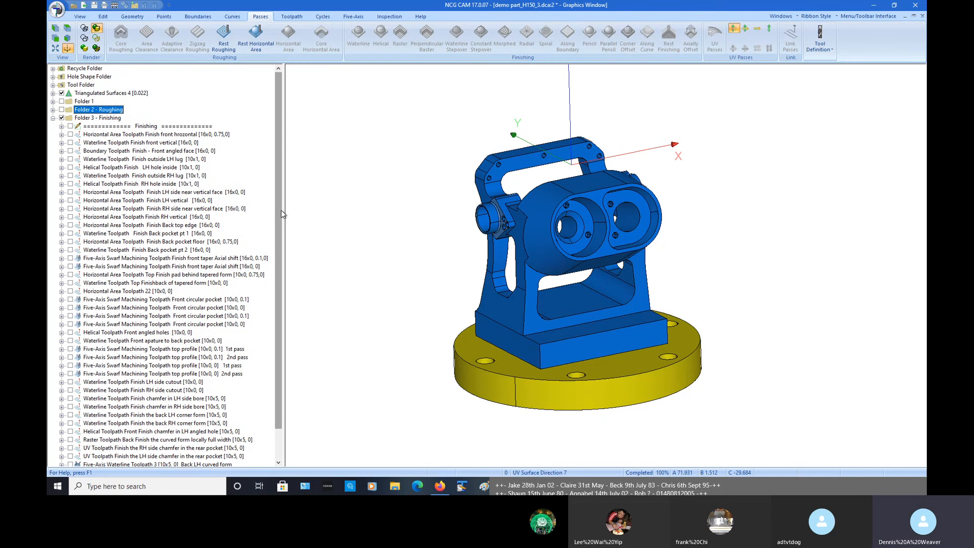